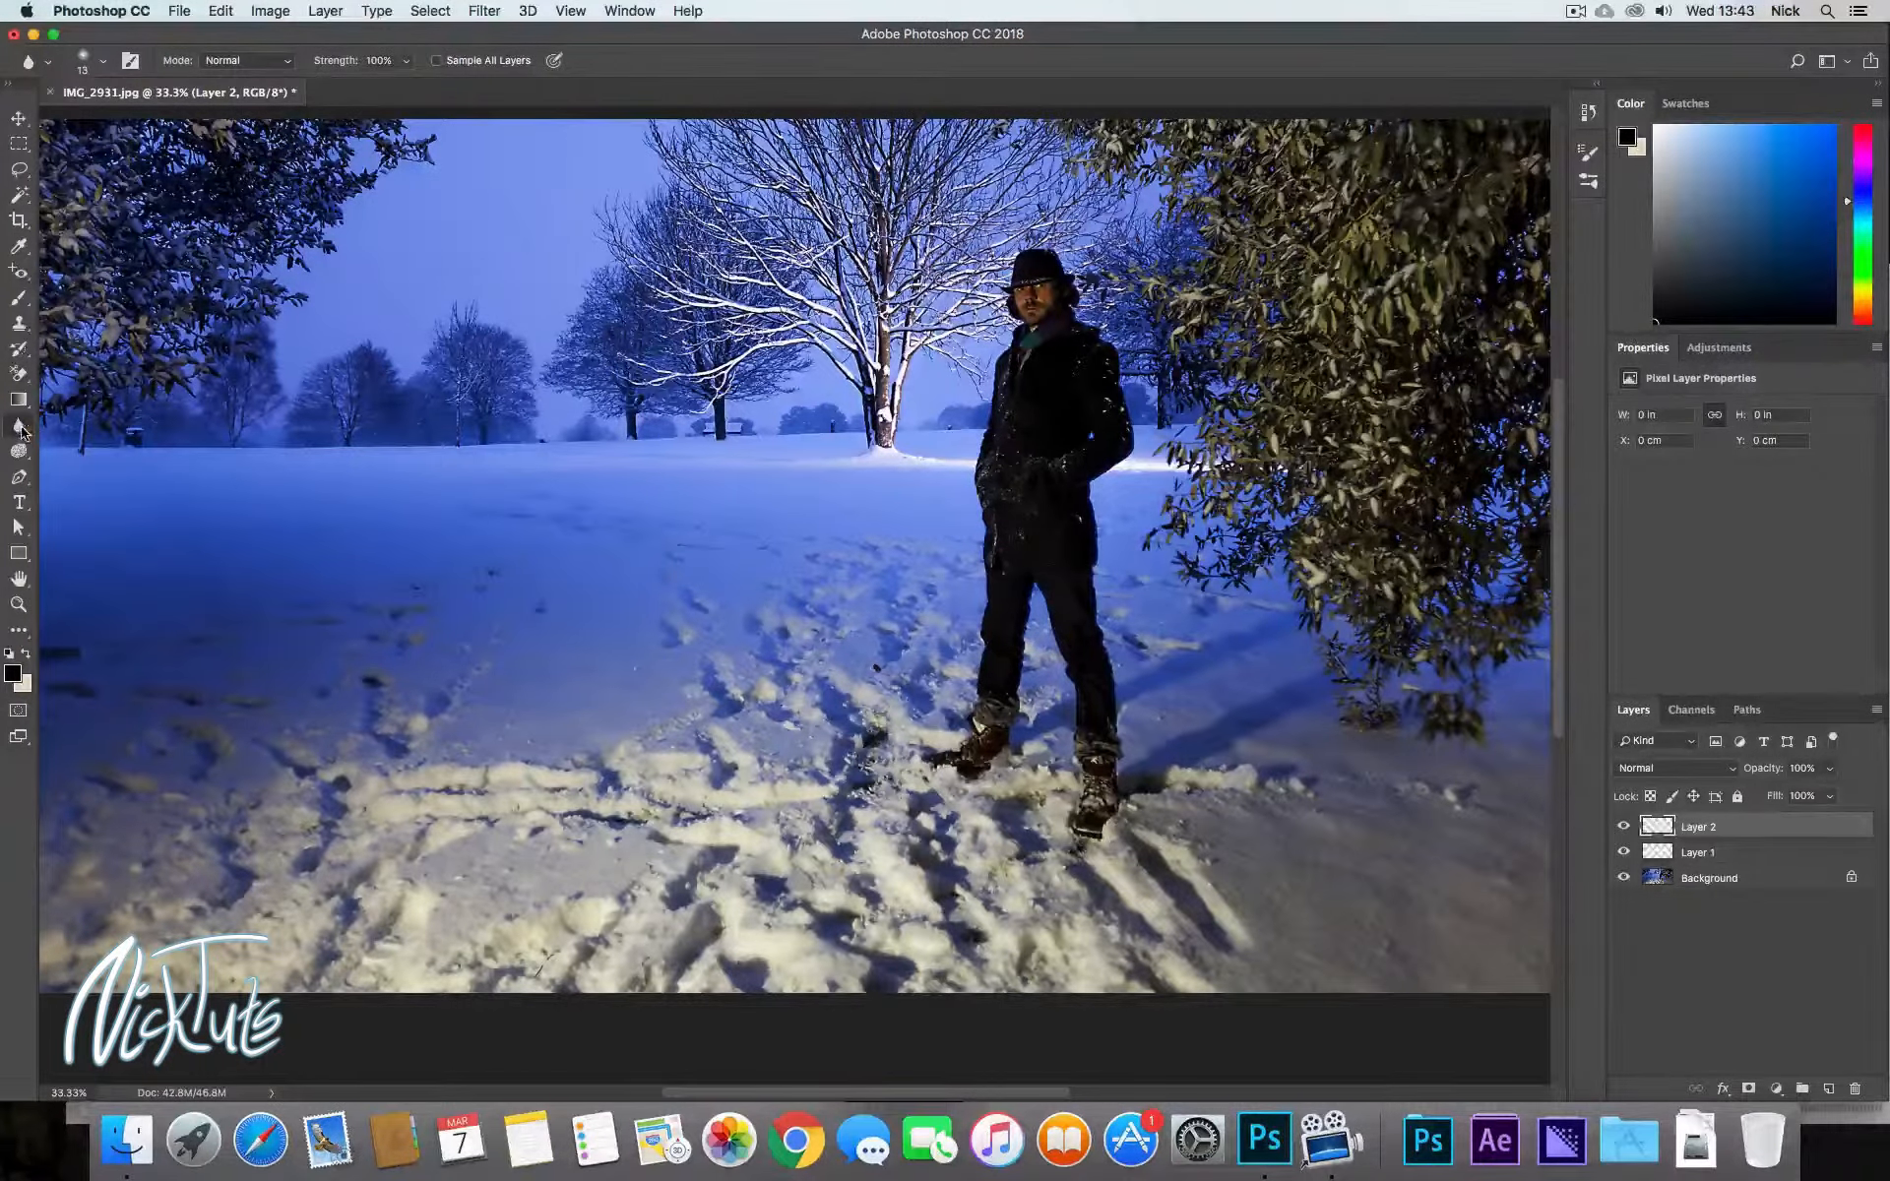
Activate the Blur tool for retouching the man's face and set its strength to 20%.
{"action": "left_click", "coordinate": [20, 427]}
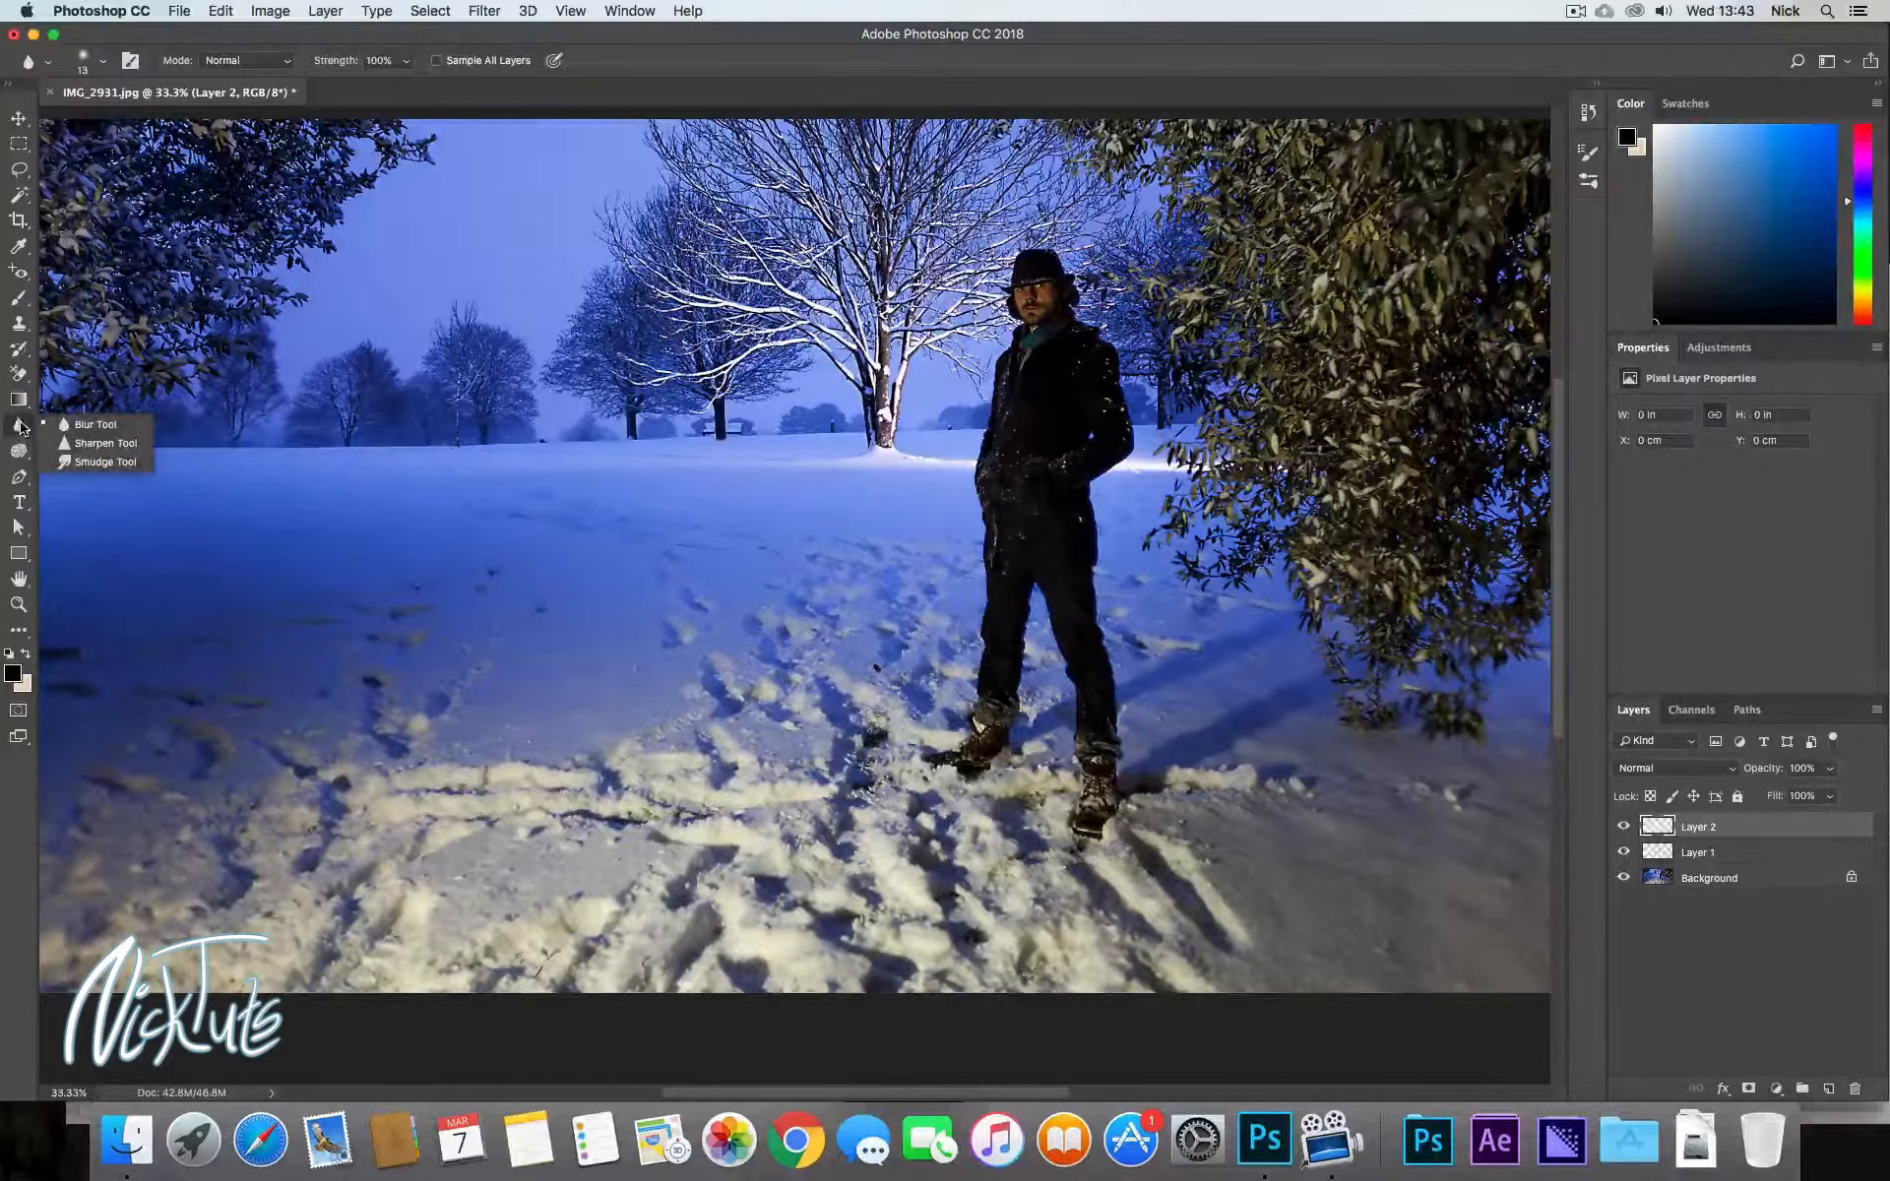
{"action": "left_click", "coordinate": [22, 427]}
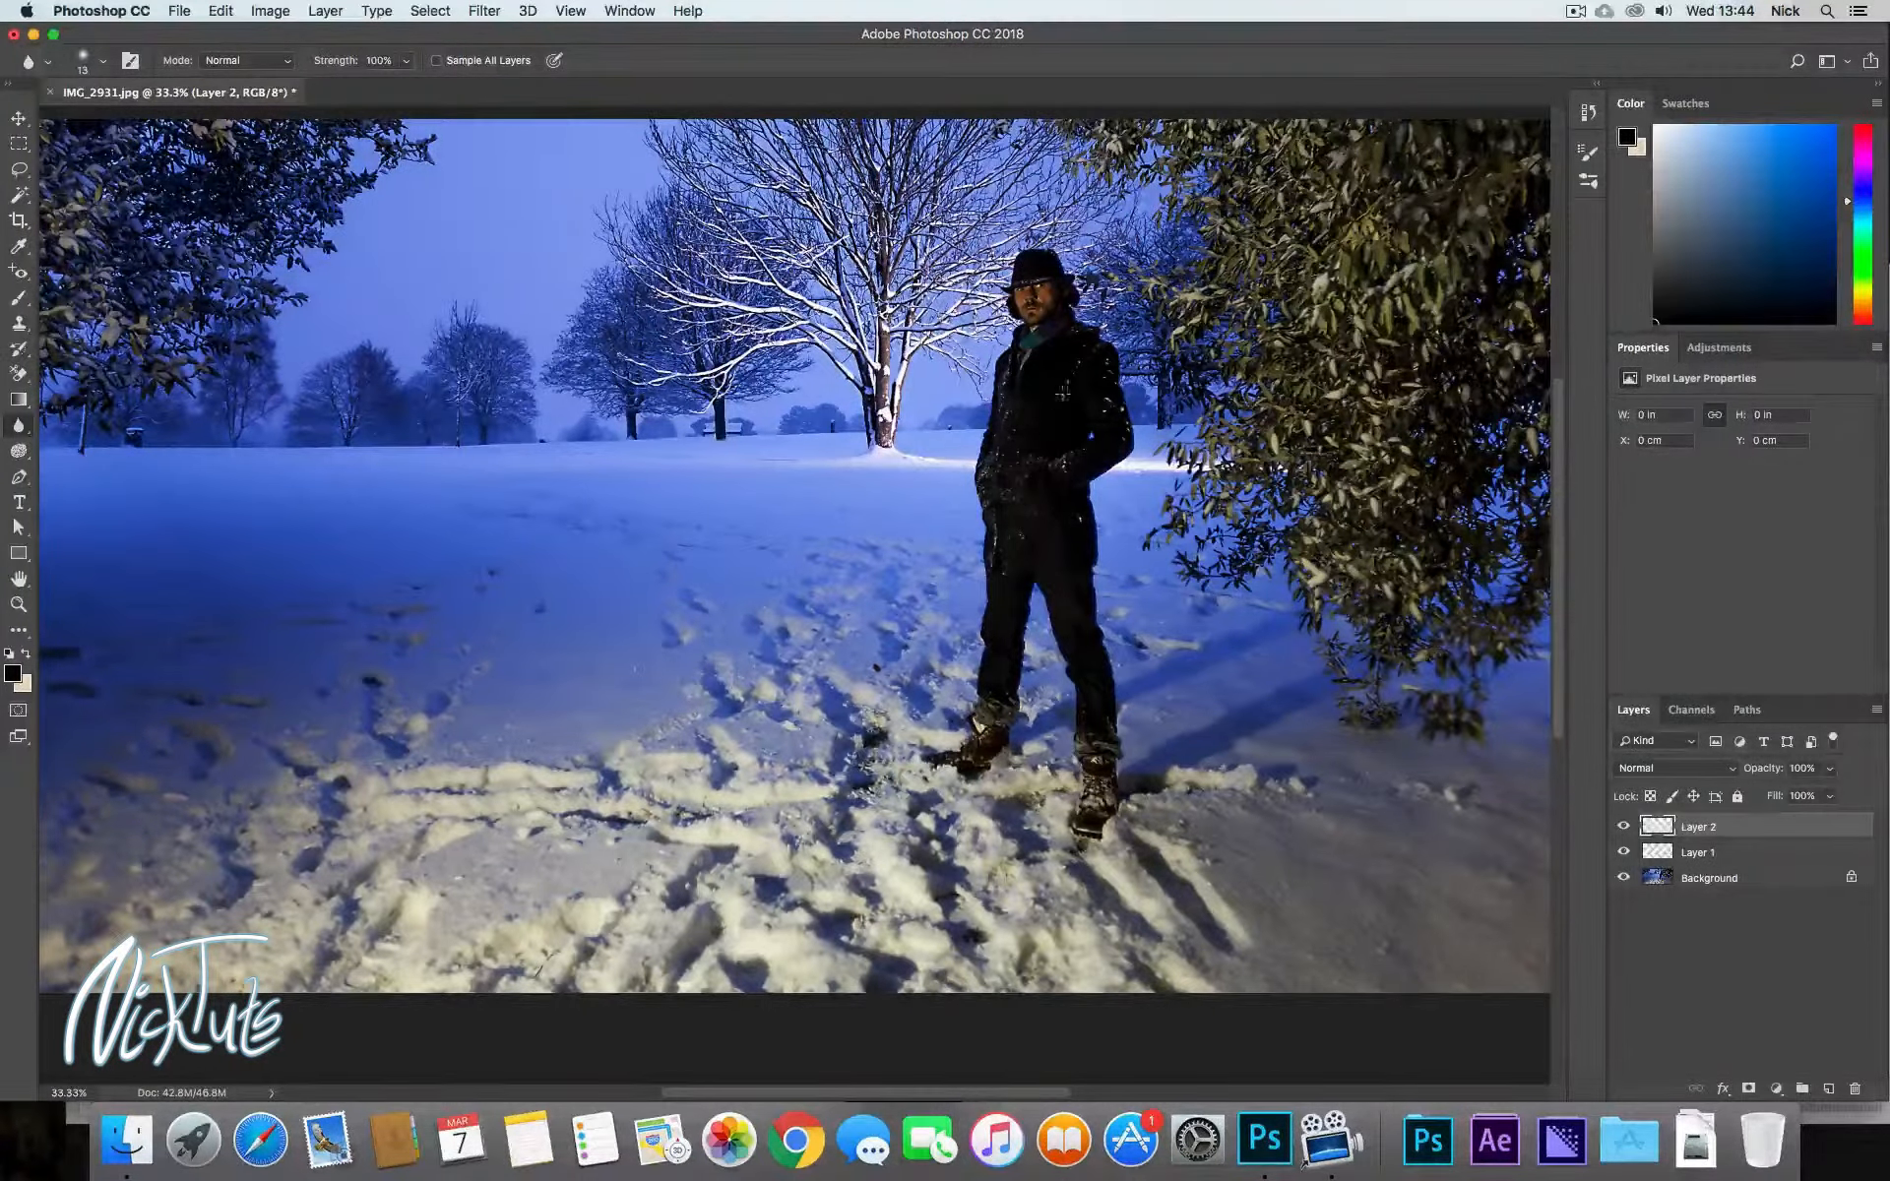
{"action": "key", "text": "z"}
{"action": "left_click", "coordinate": [1062, 305]}
{"action": "left_click", "coordinate": [1061, 305]}
{"action": "left_click", "coordinate": [1061, 305]}
{"action": "left_click", "coordinate": [1061, 305]}
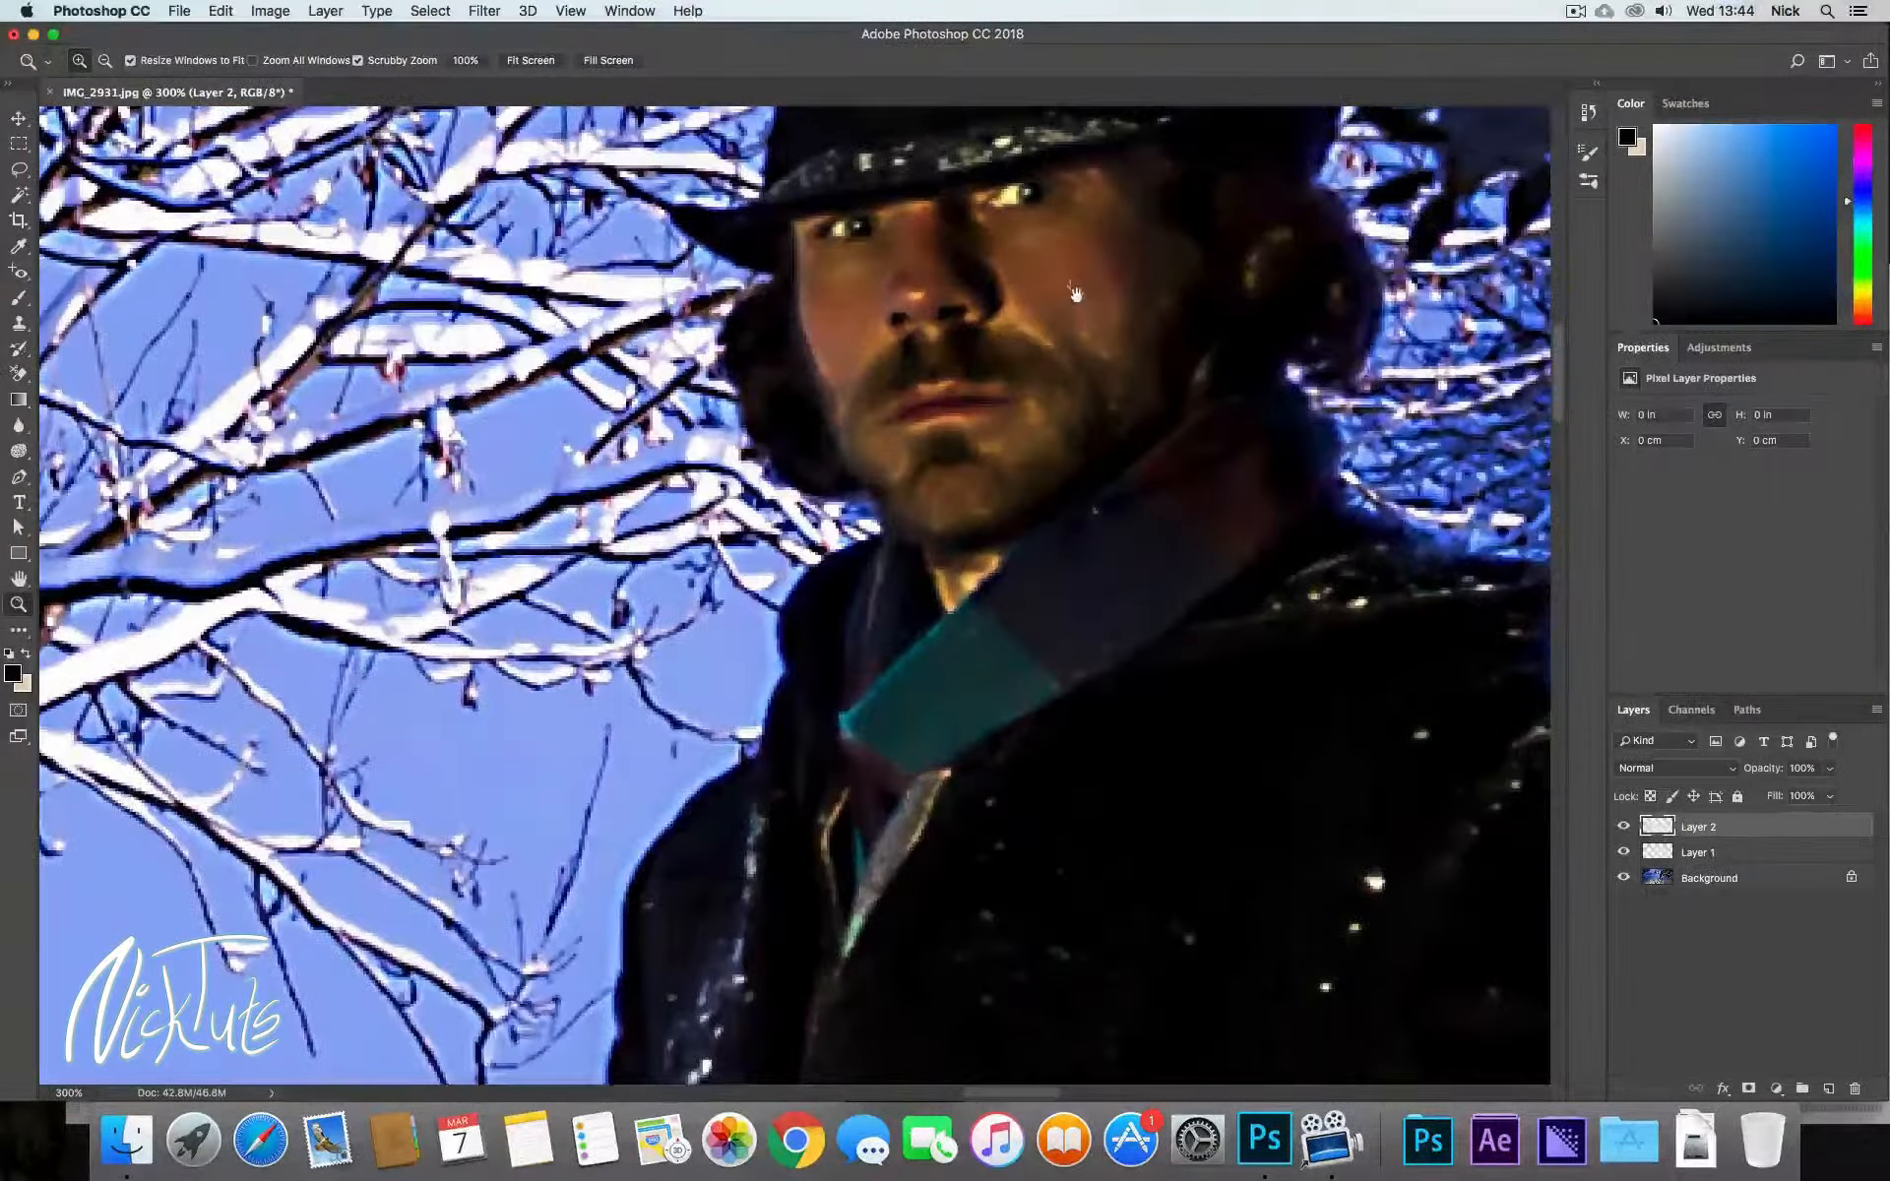
{"action": "left_click", "coordinate": [1082, 330]}
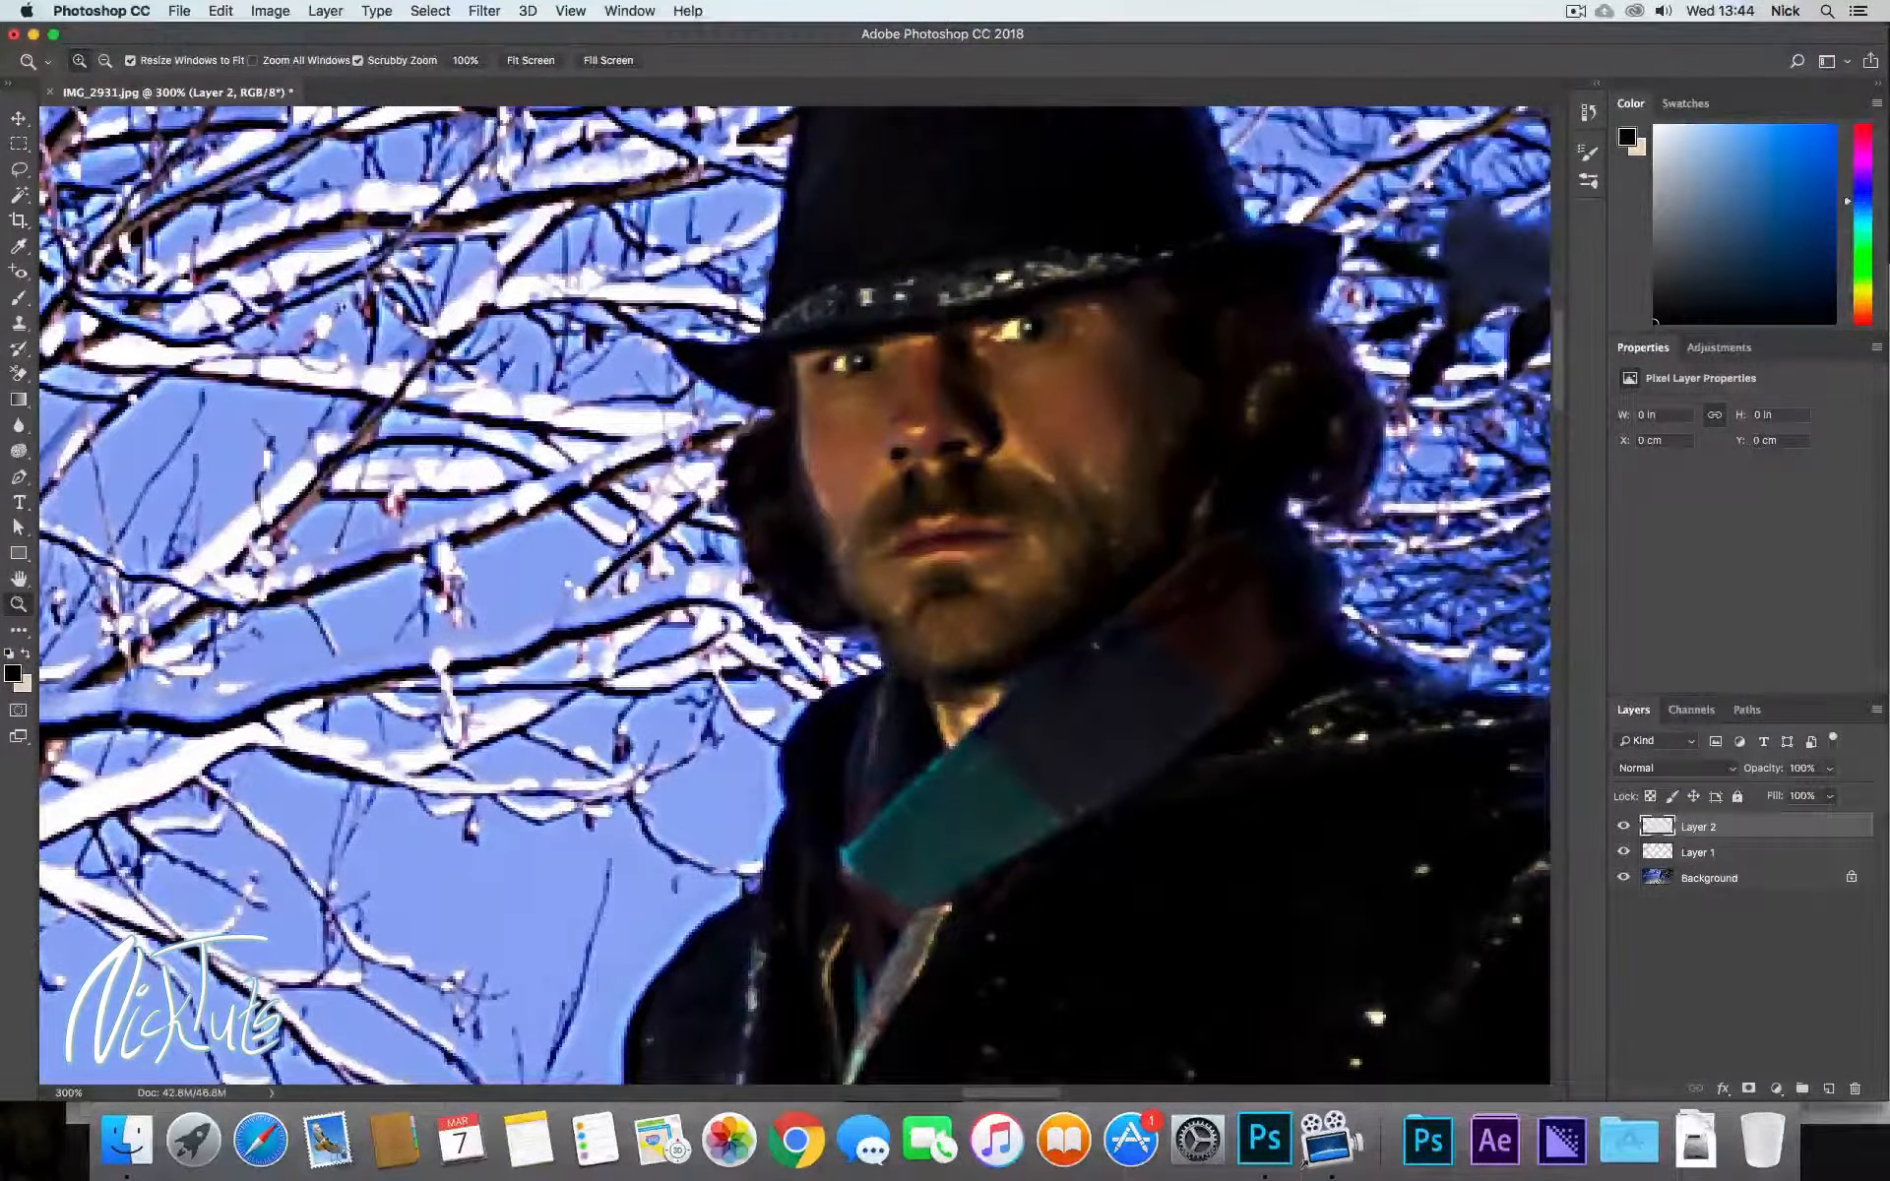
{"action": "left_click", "coordinate": [18, 425]}
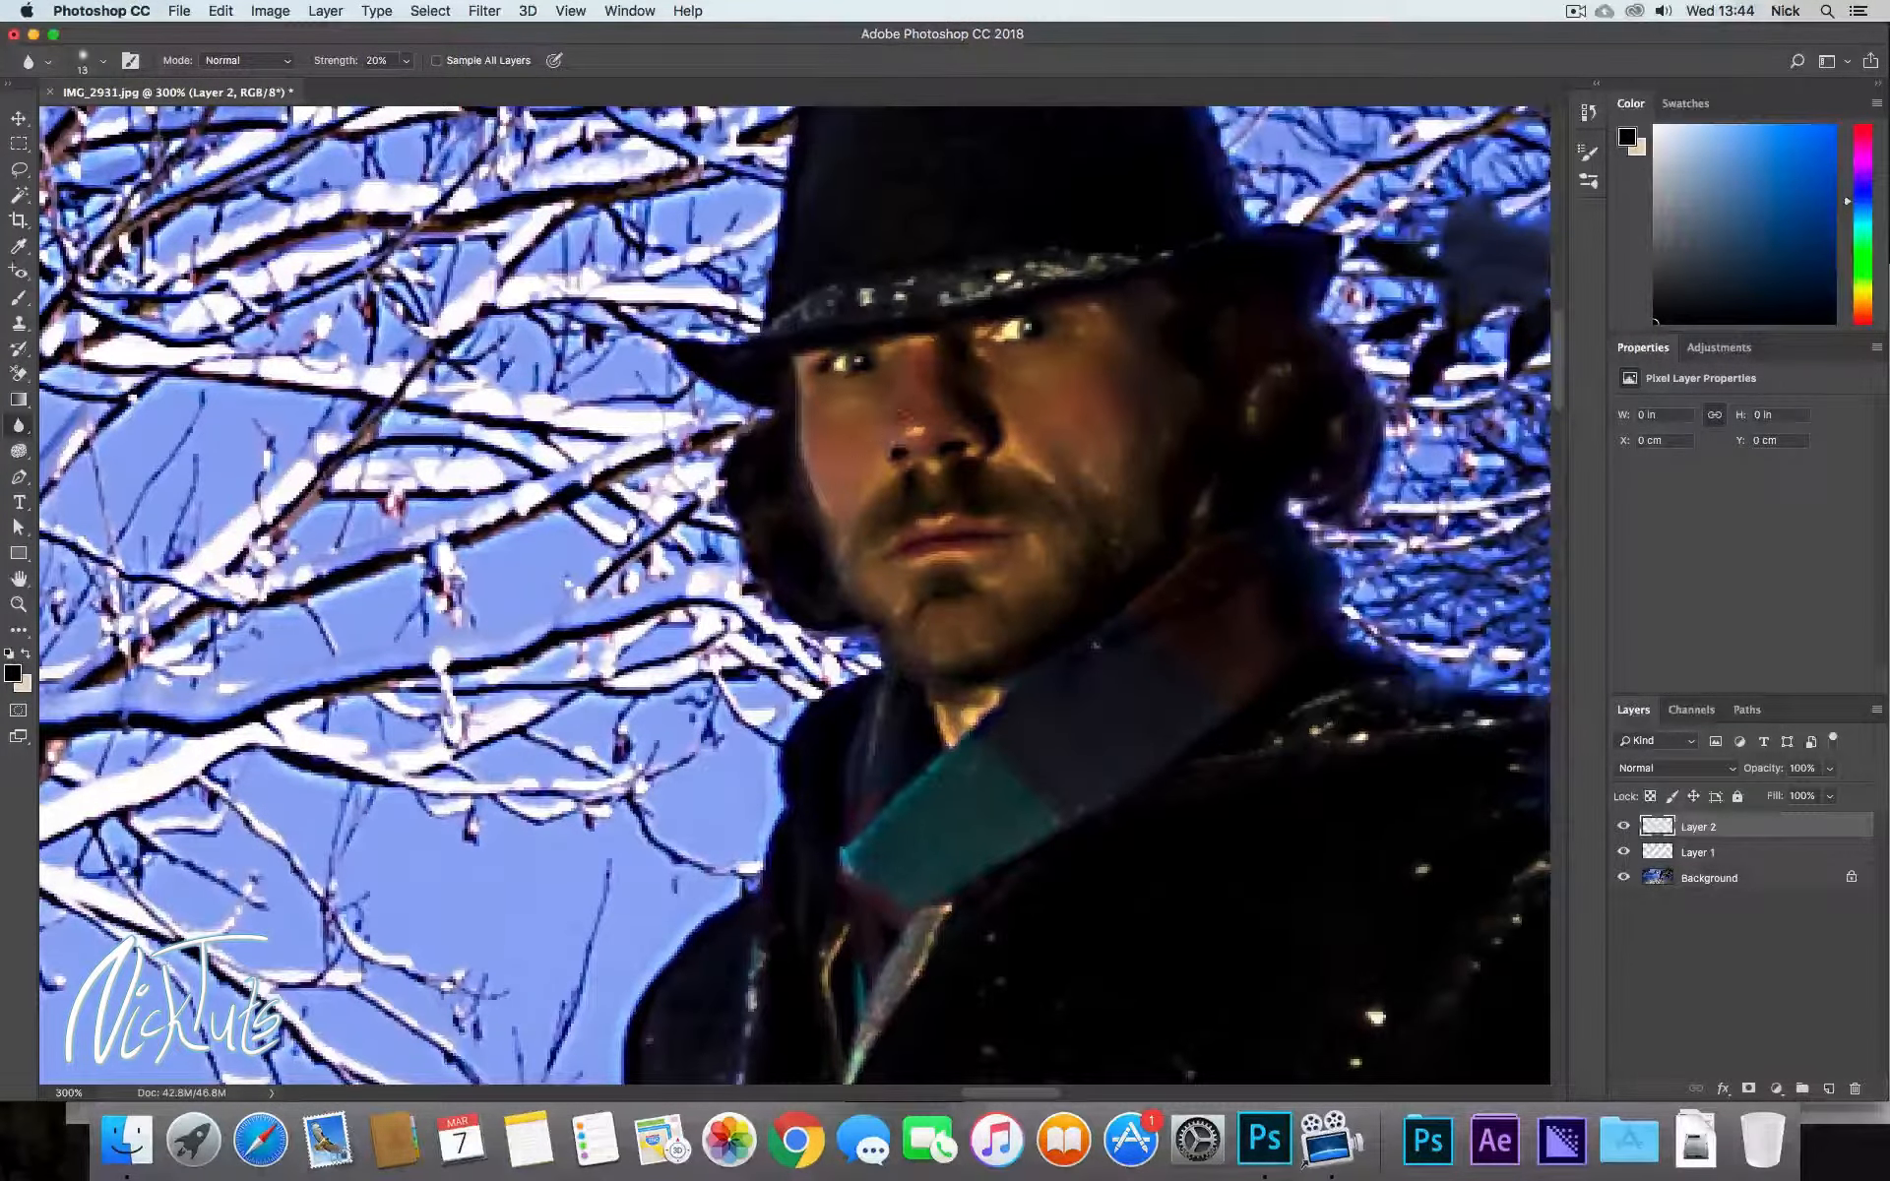
Convert the locked Background into a regular editable layer with the default settings.
{"action": "left_click", "coordinate": [1706, 883]}
{"action": "double_click", "coordinate": [1789, 876]}
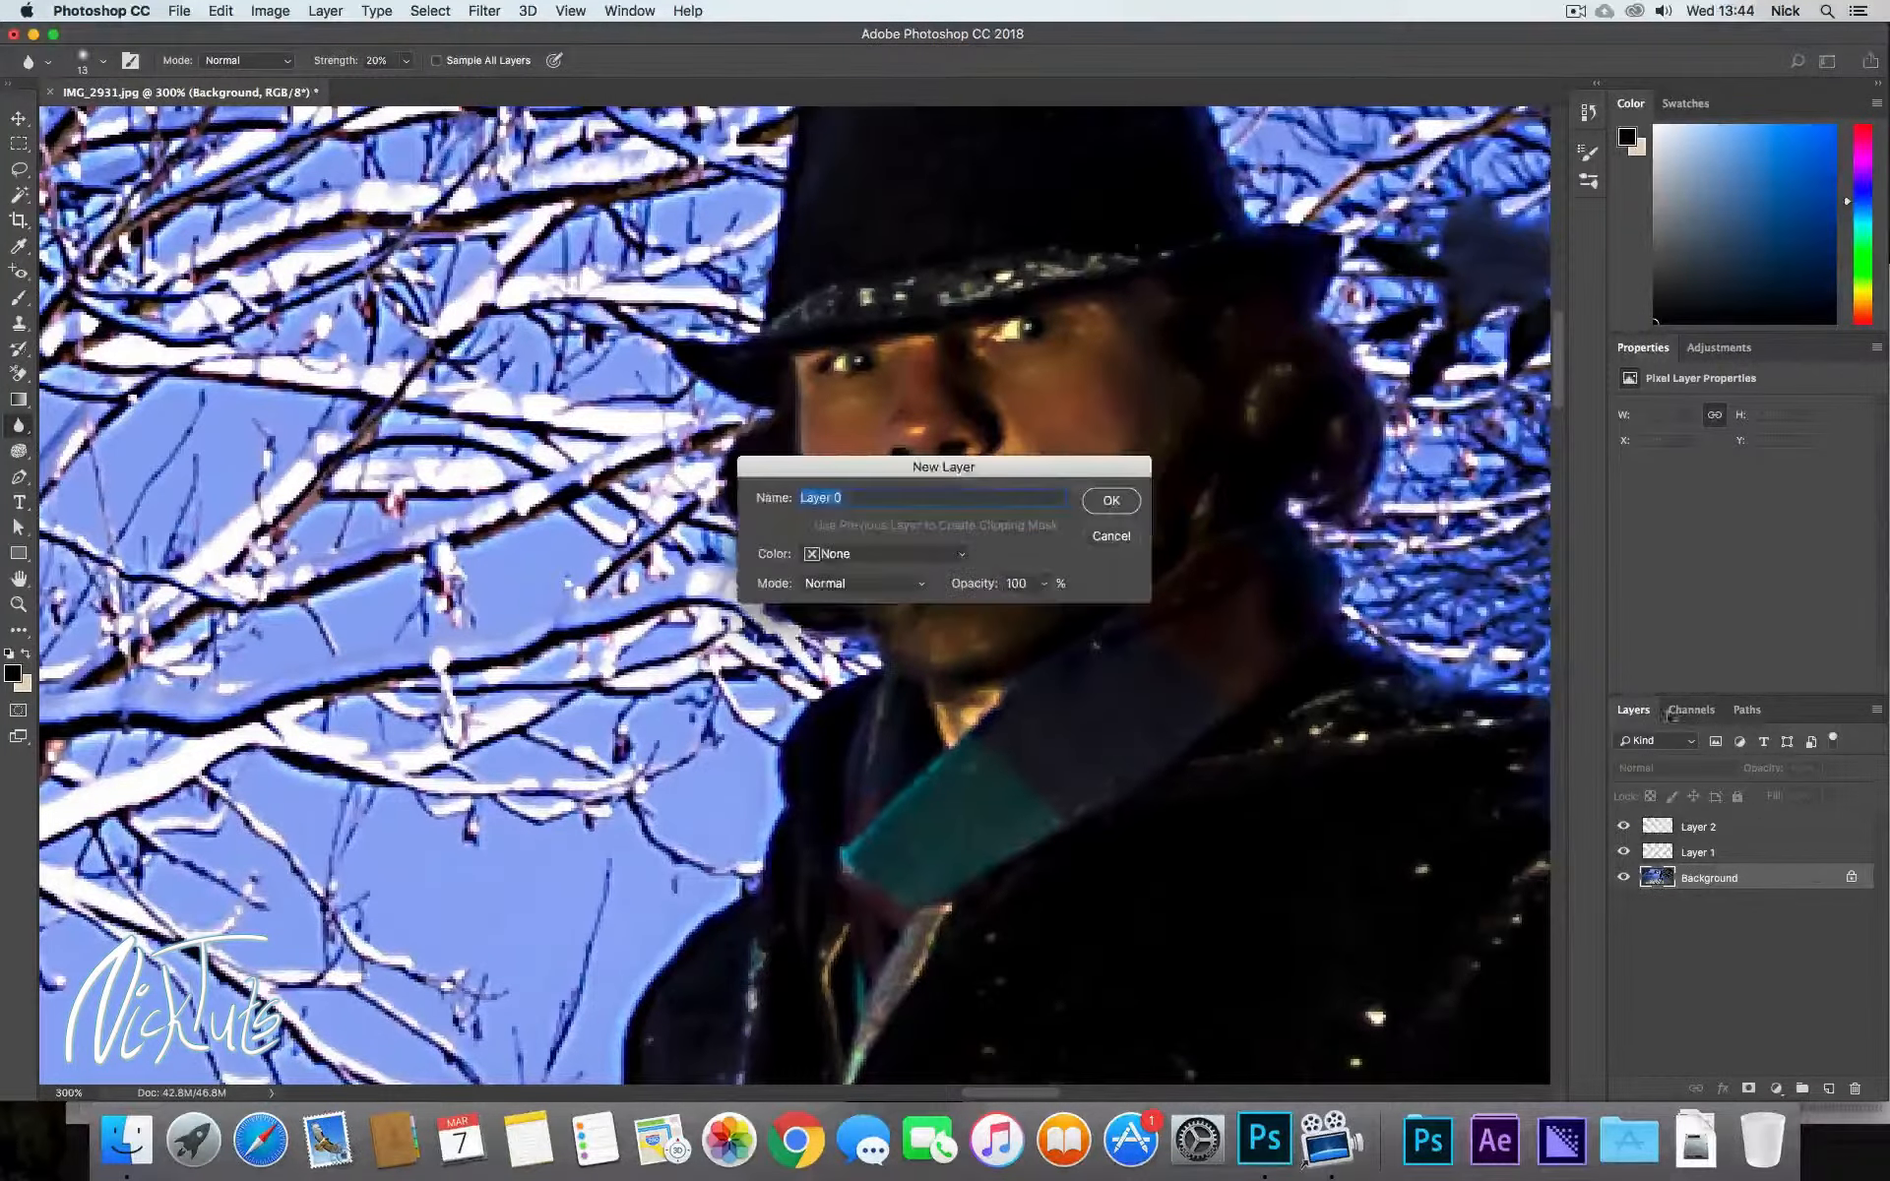
{"action": "key", "text": "Return"}
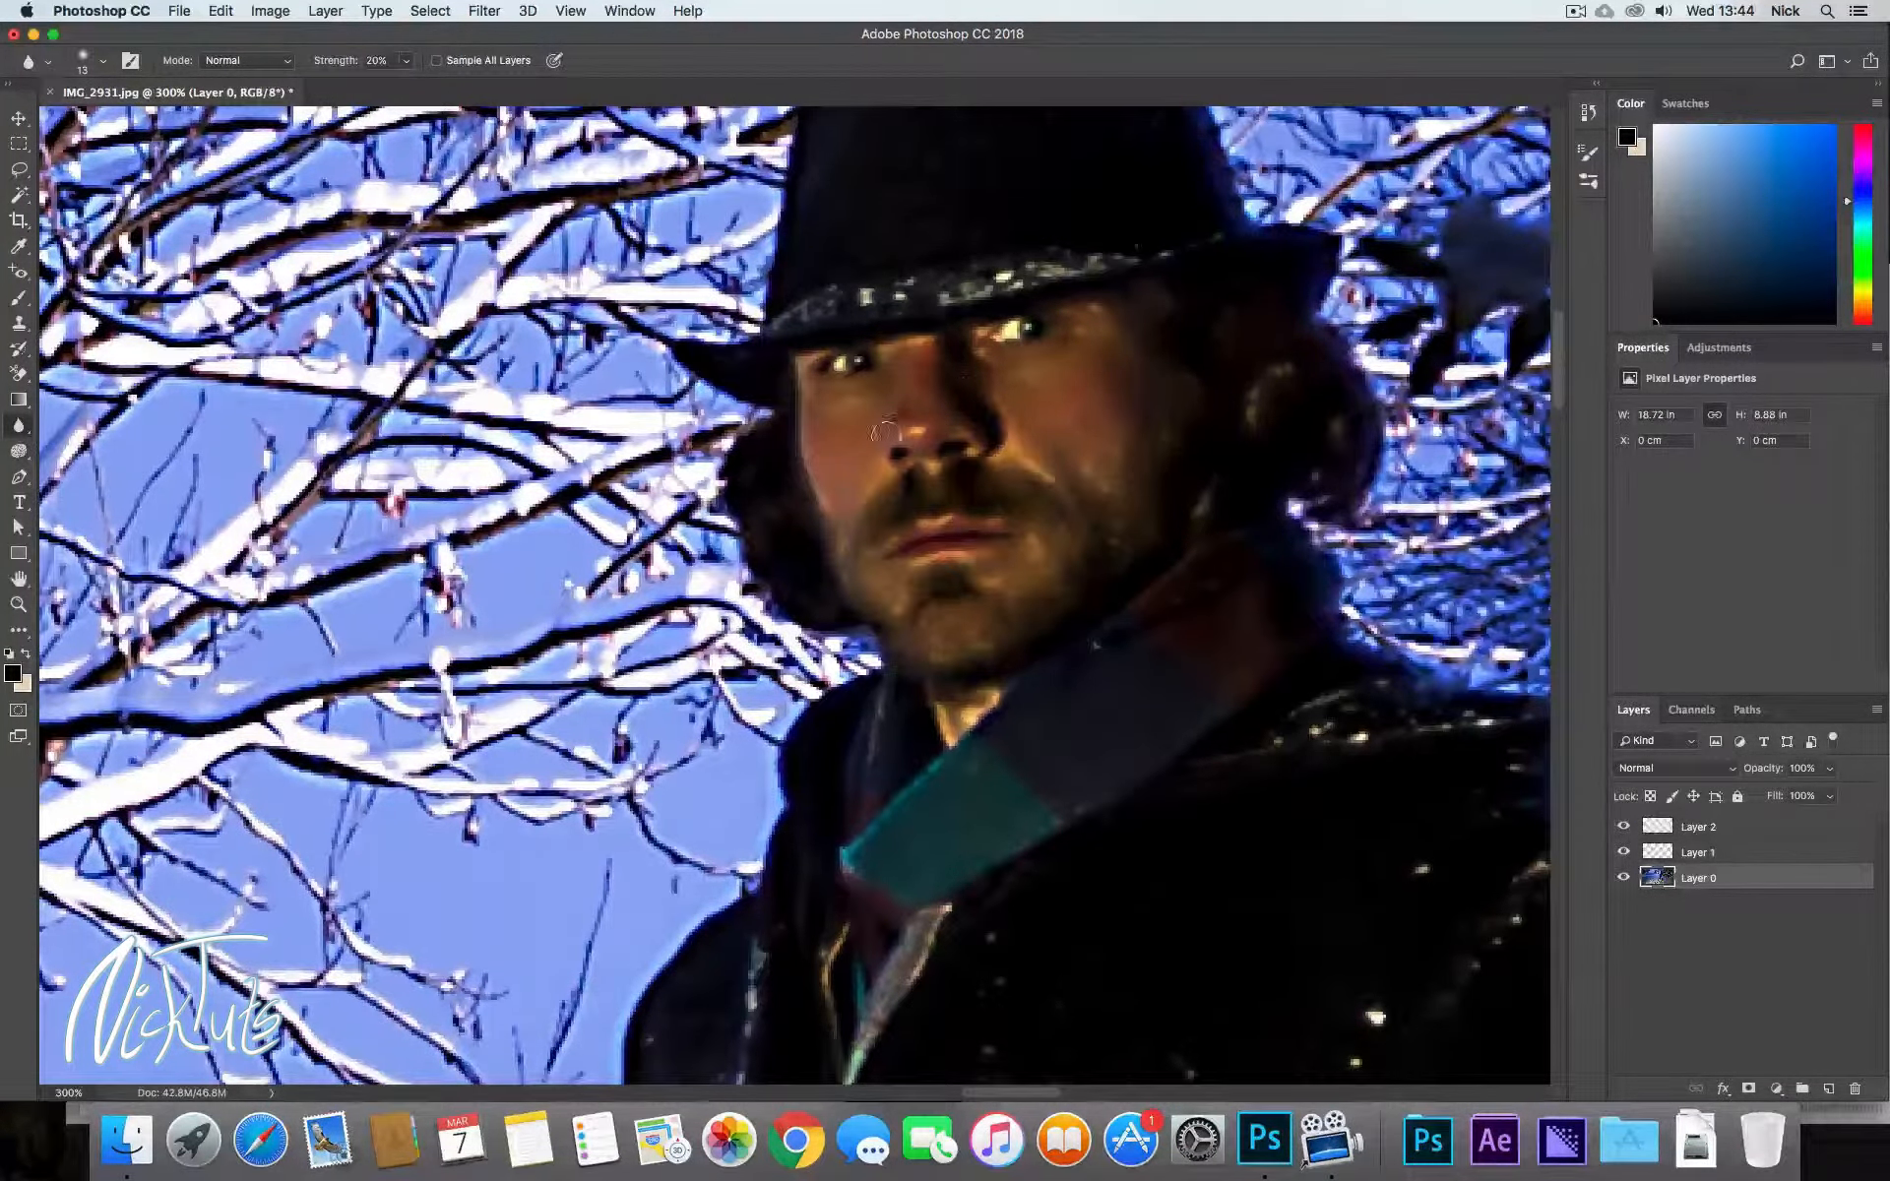
Blur the man's nose, mouth area and his right eye with the Blur tool at 20% strength.
{"action": "mouse_move", "coordinate": [888, 456]}
{"action": "left_mouse_down"}
{"action": "mouse_move", "coordinate": [974, 443]}
{"action": "mouse_move", "coordinate": [948, 435]}
{"action": "left_mouse_up"}
{"action": "mouse_move", "coordinate": [870, 528]}
{"action": "left_mouse_down"}
{"action": "mouse_move", "coordinate": [913, 513]}
{"action": "mouse_move", "coordinate": [900, 537]}
{"action": "mouse_move", "coordinate": [995, 548]}
{"action": "left_mouse_up"}
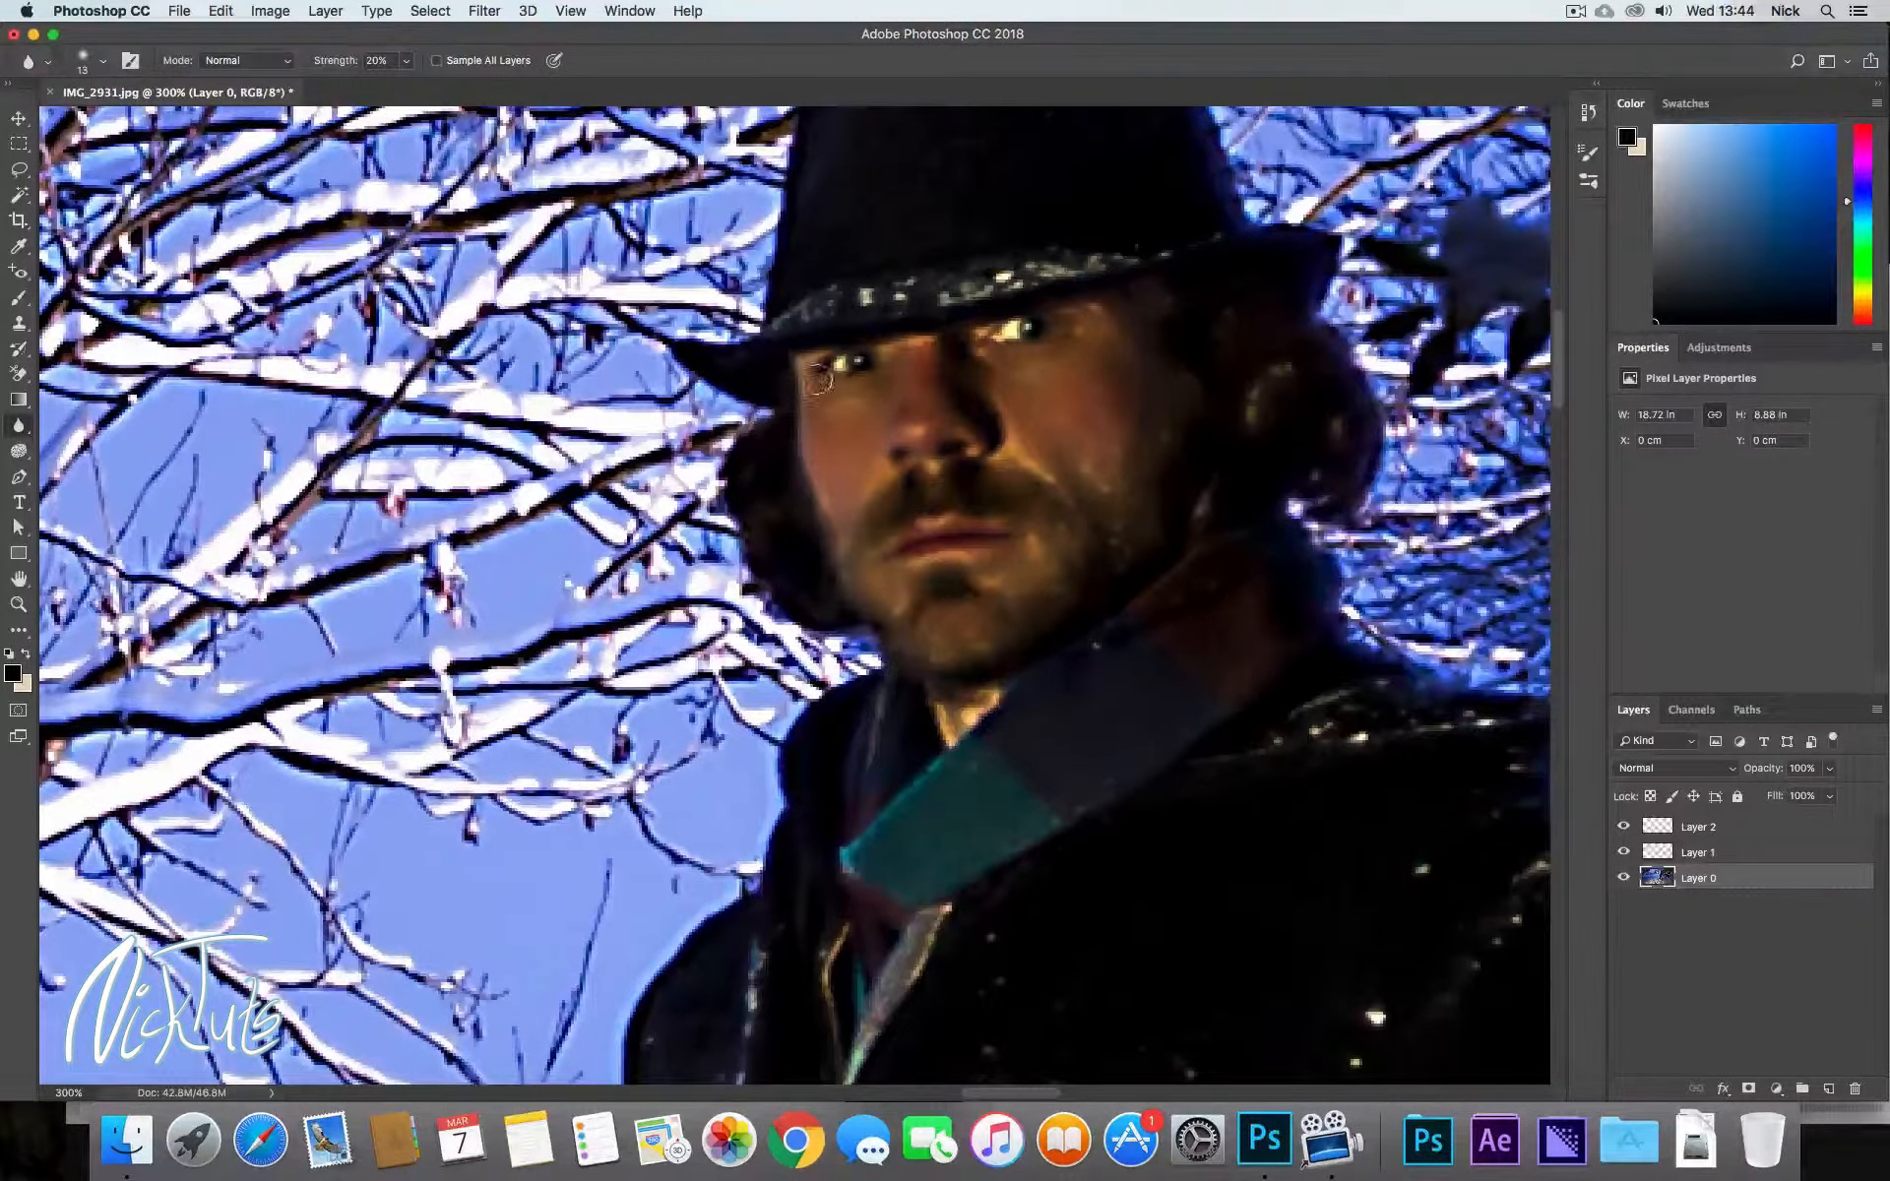
{"action": "left_click_drag", "start_coordinate": [828, 363], "coordinate": [853, 355]}
Raise the blur strength to 100% and blur the man's left eye and the hat band.
{"action": "right_click", "coordinate": [943, 440]}
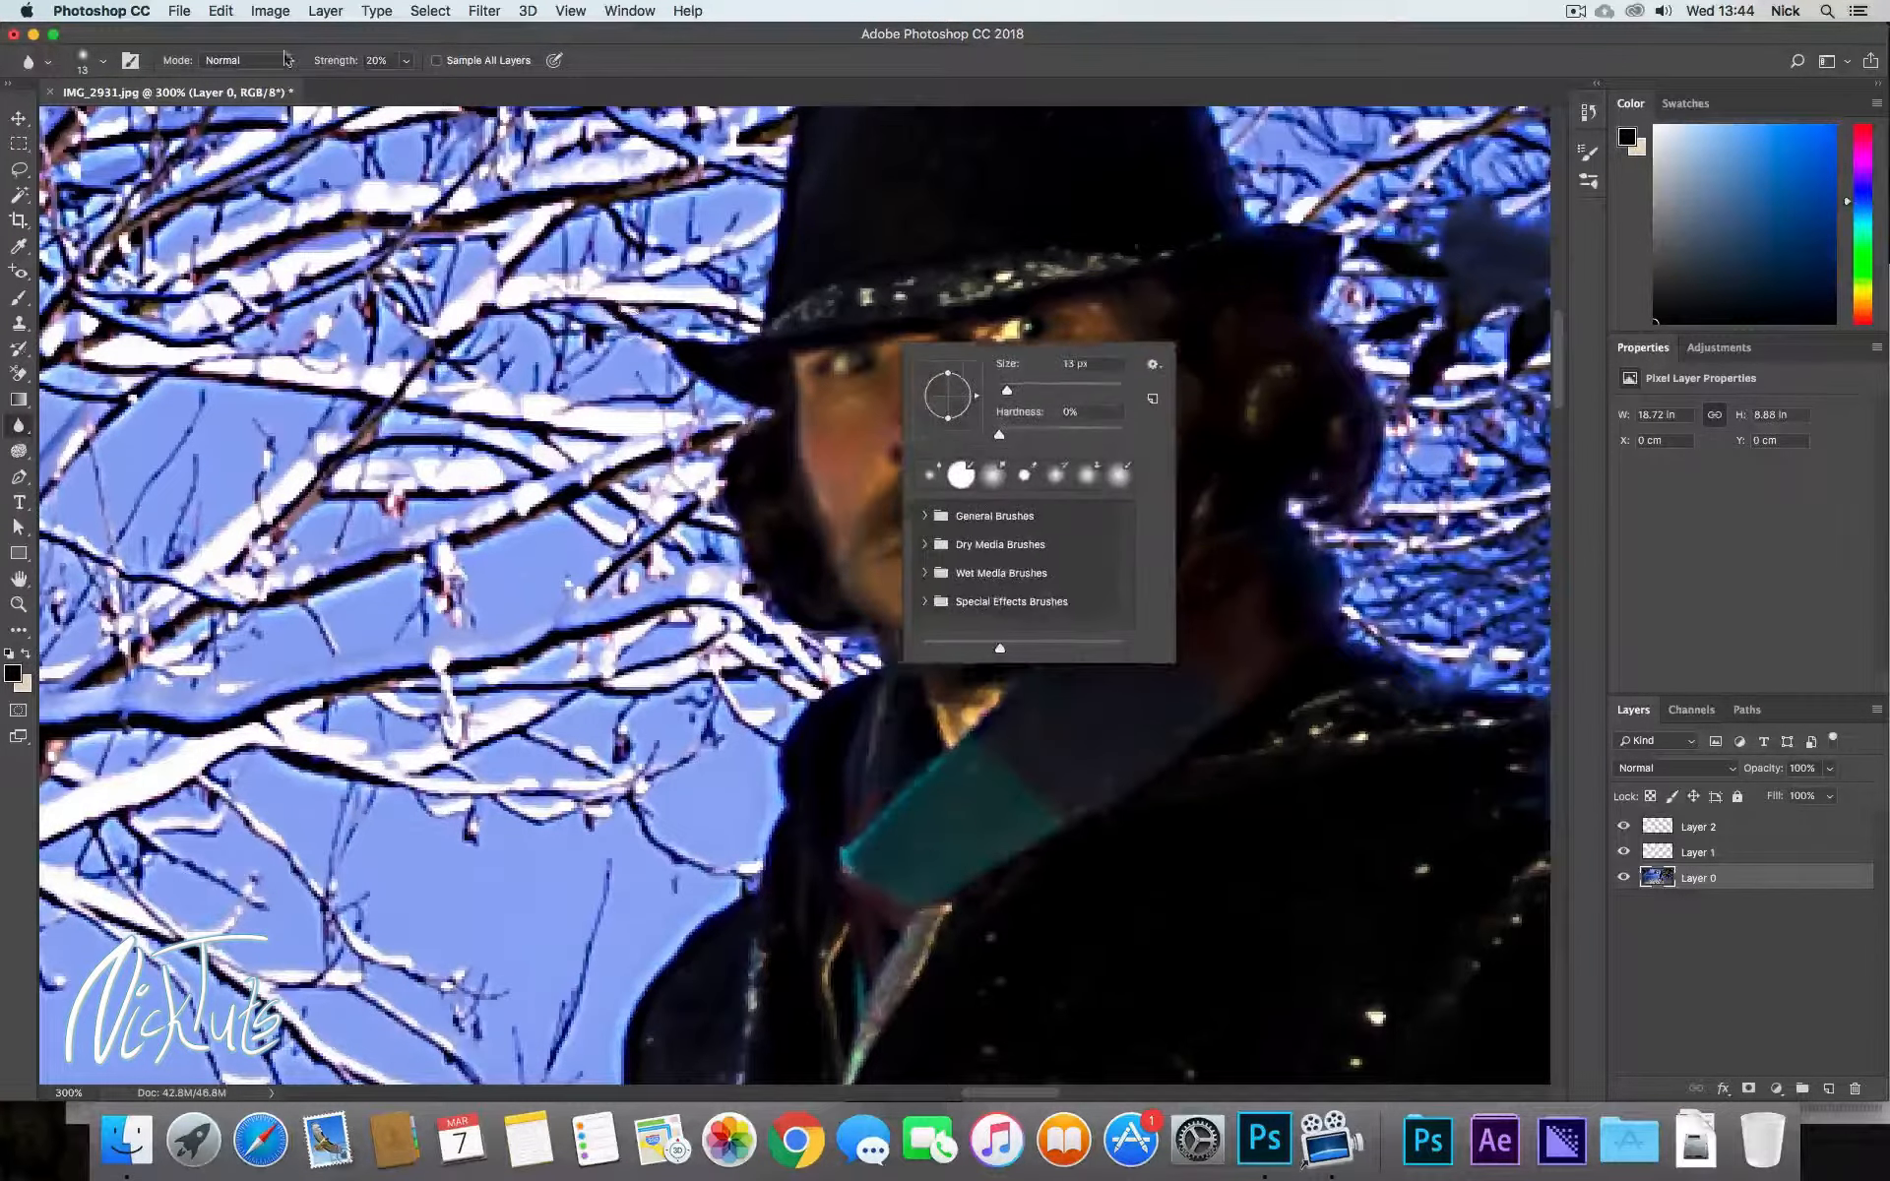
{"action": "left_click", "coordinate": [377, 60]}
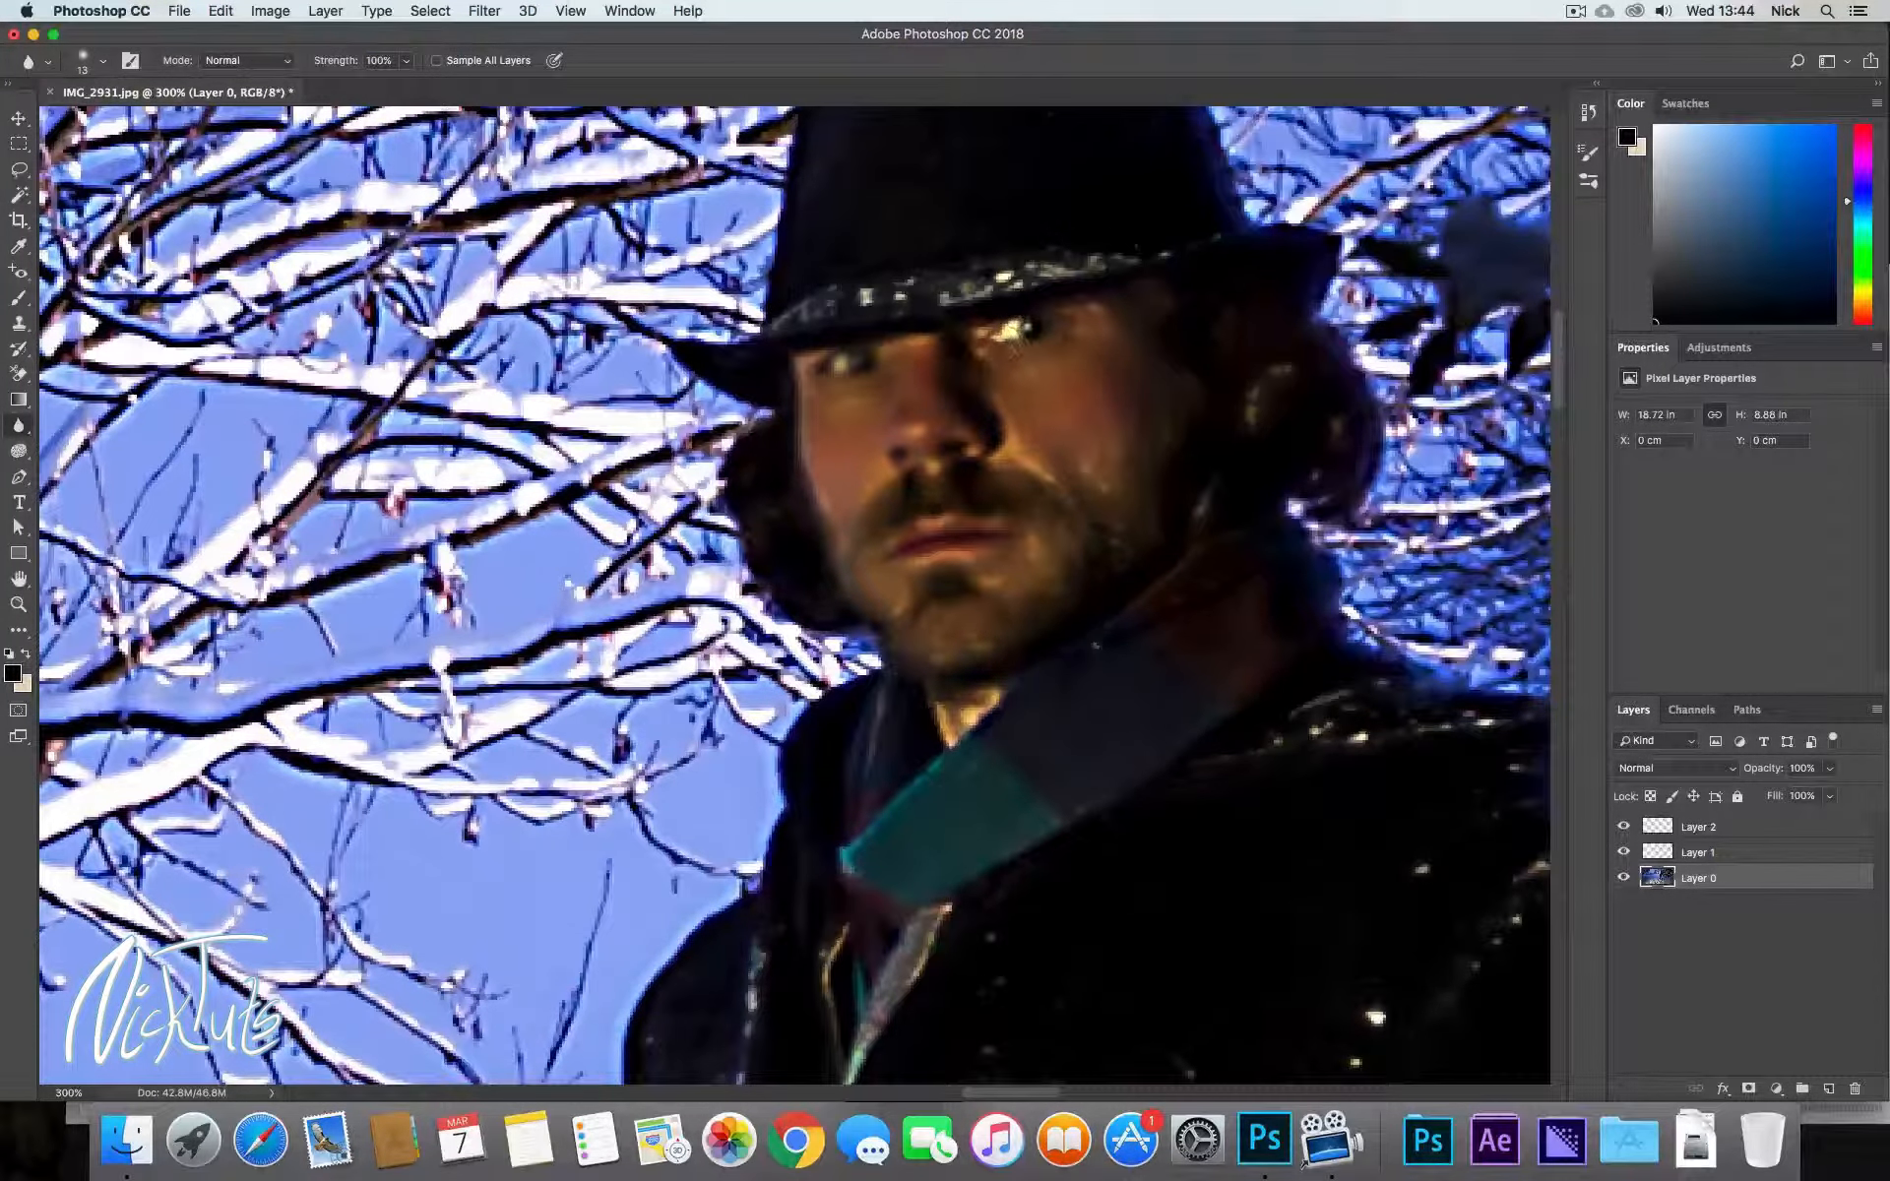
{"action": "mouse_move", "coordinate": [1028, 334]}
{"action": "left_mouse_down"}
{"action": "mouse_move", "coordinate": [1044, 325]}
{"action": "mouse_move", "coordinate": [993, 329]}
{"action": "left_mouse_up"}
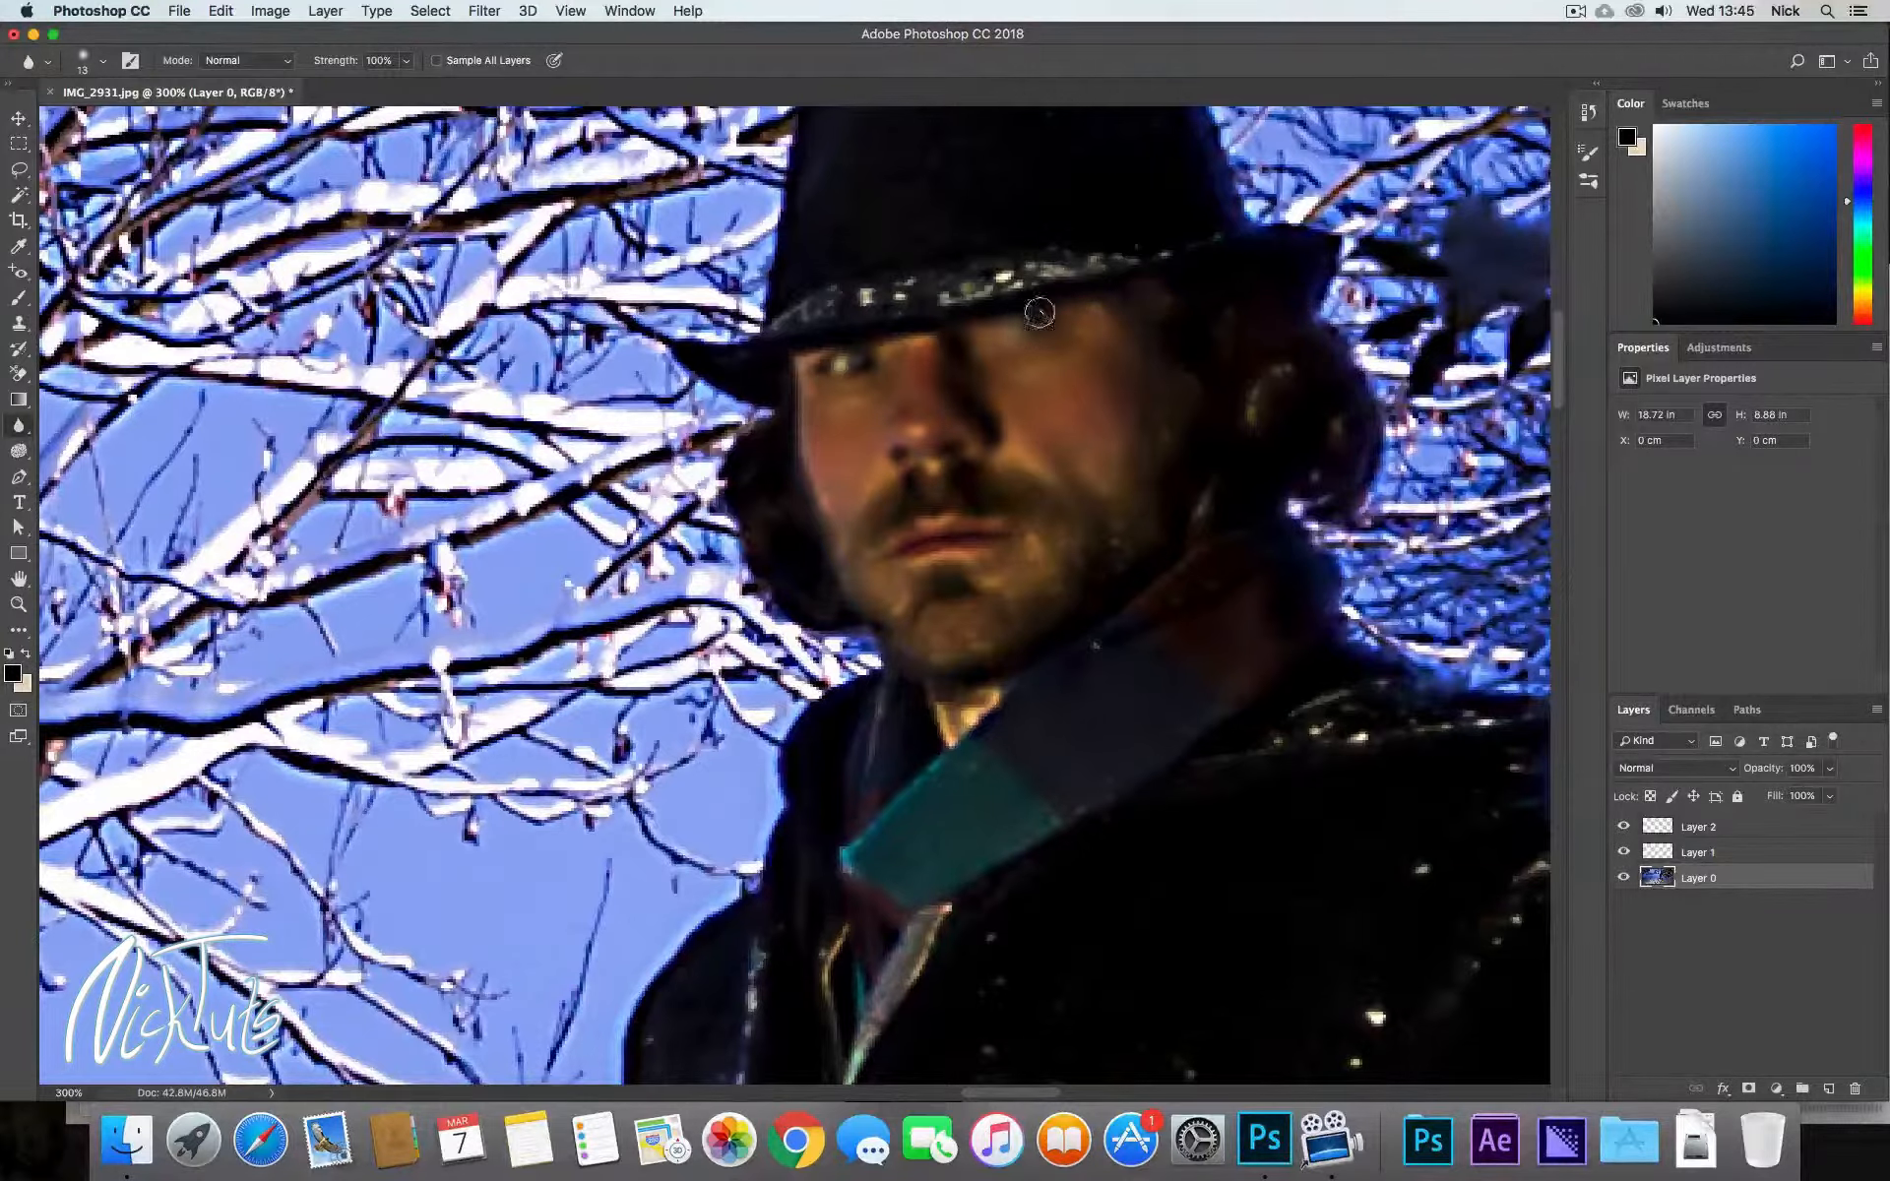
{"action": "mouse_move", "coordinate": [927, 317]}
{"action": "left_mouse_down"}
{"action": "mouse_move", "coordinate": [1096, 260]}
{"action": "mouse_move", "coordinate": [783, 310]}
{"action": "mouse_move", "coordinate": [761, 346]}
{"action": "mouse_move", "coordinate": [965, 310]}
{"action": "mouse_move", "coordinate": [727, 360]}
{"action": "mouse_move", "coordinate": [778, 394]}
{"action": "mouse_move", "coordinate": [796, 356]}
{"action": "left_mouse_up"}
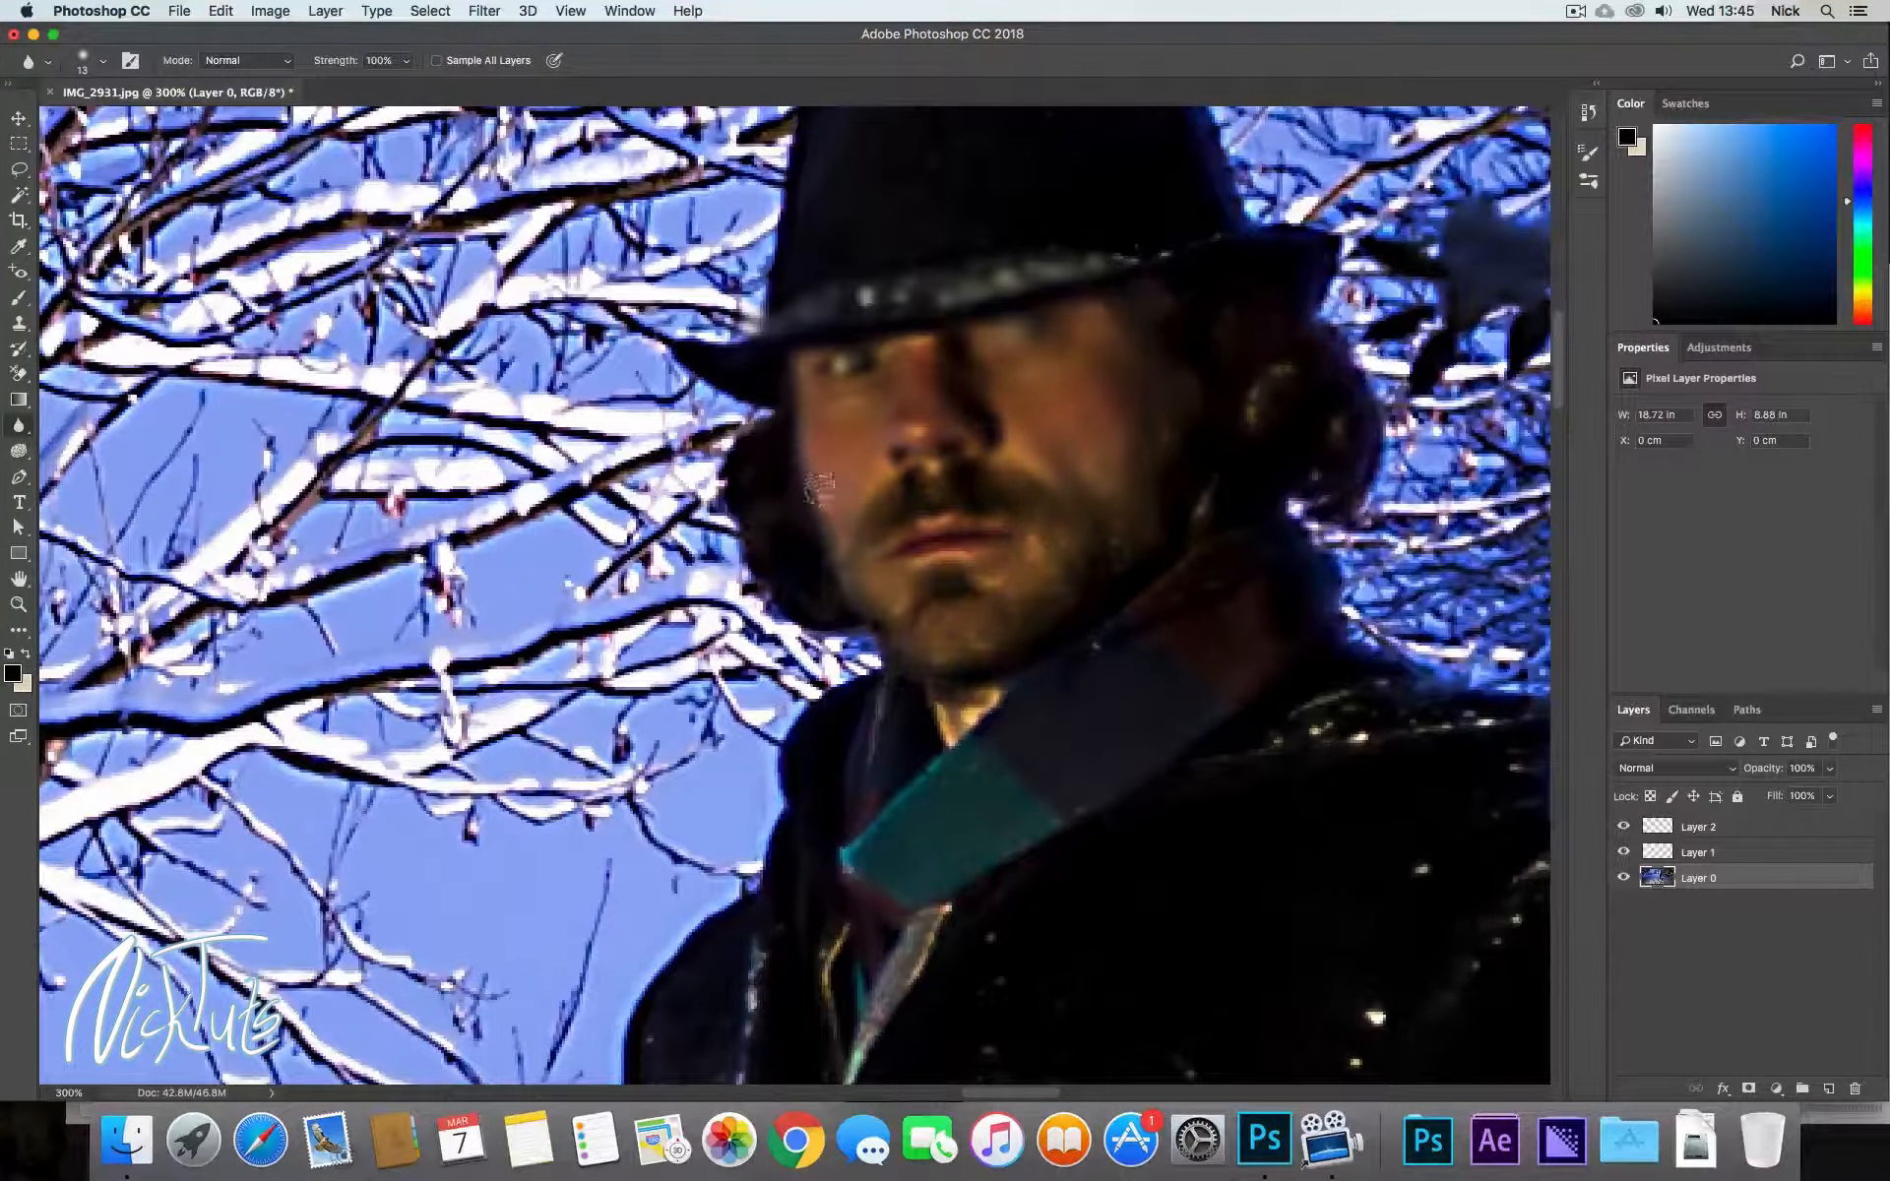
Blur the outline of the man's coat sleeve where it meets the blue snow on the image's left side.
{"action": "right_click", "coordinate": [882, 549]}
{"action": "mouse_move", "coordinate": [734, 837]}
{"action": "left_mouse_down"}
{"action": "mouse_move", "coordinate": [813, 596]}
{"action": "mouse_move", "coordinate": [863, 299]}
{"action": "mouse_move", "coordinate": [846, 481]}
{"action": "mouse_move", "coordinate": [854, 466]}
{"action": "left_mouse_up"}
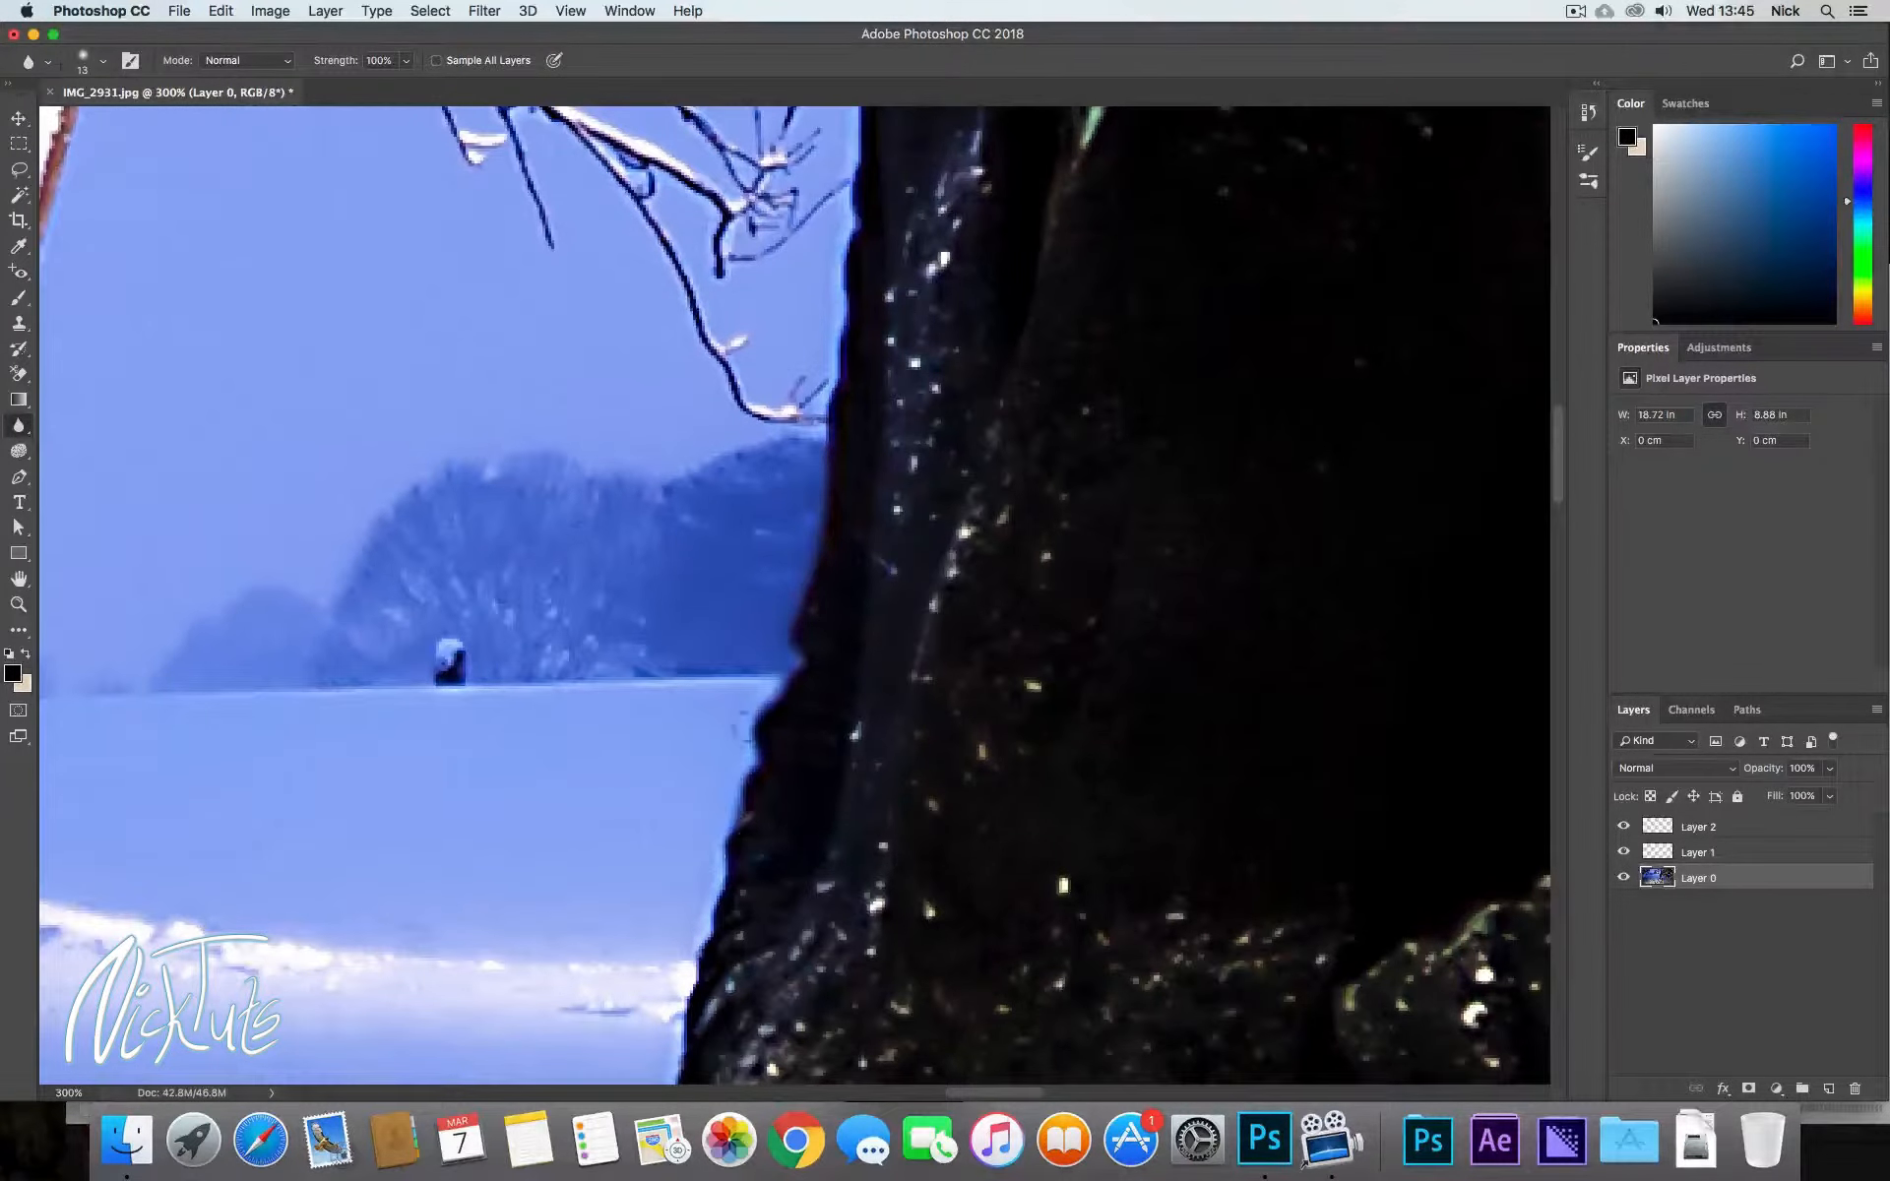
{"action": "left_click_drag", "start_coordinate": [750, 918], "coordinate": [856, 386]}
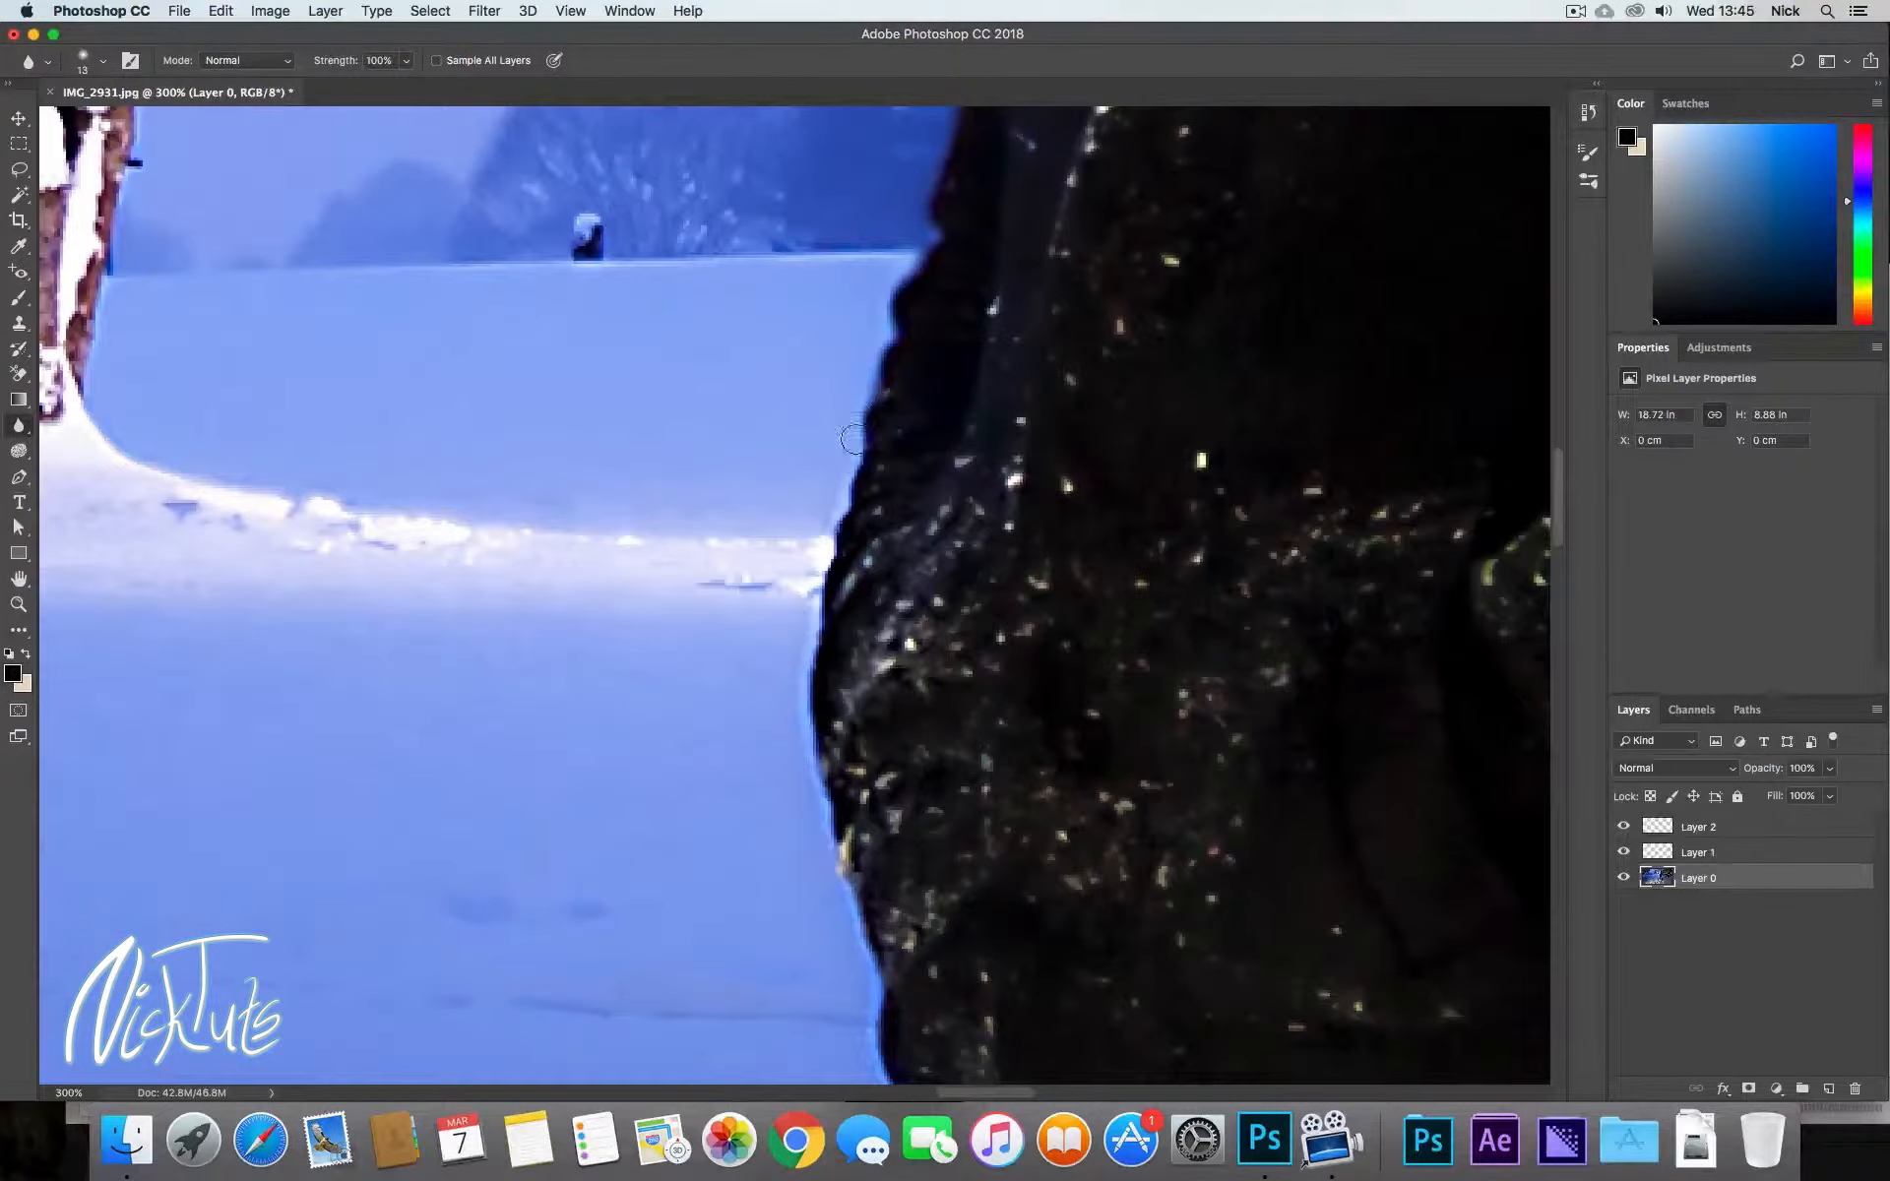
{"action": "left_click_drag", "start_coordinate": [816, 552], "coordinate": [822, 557]}
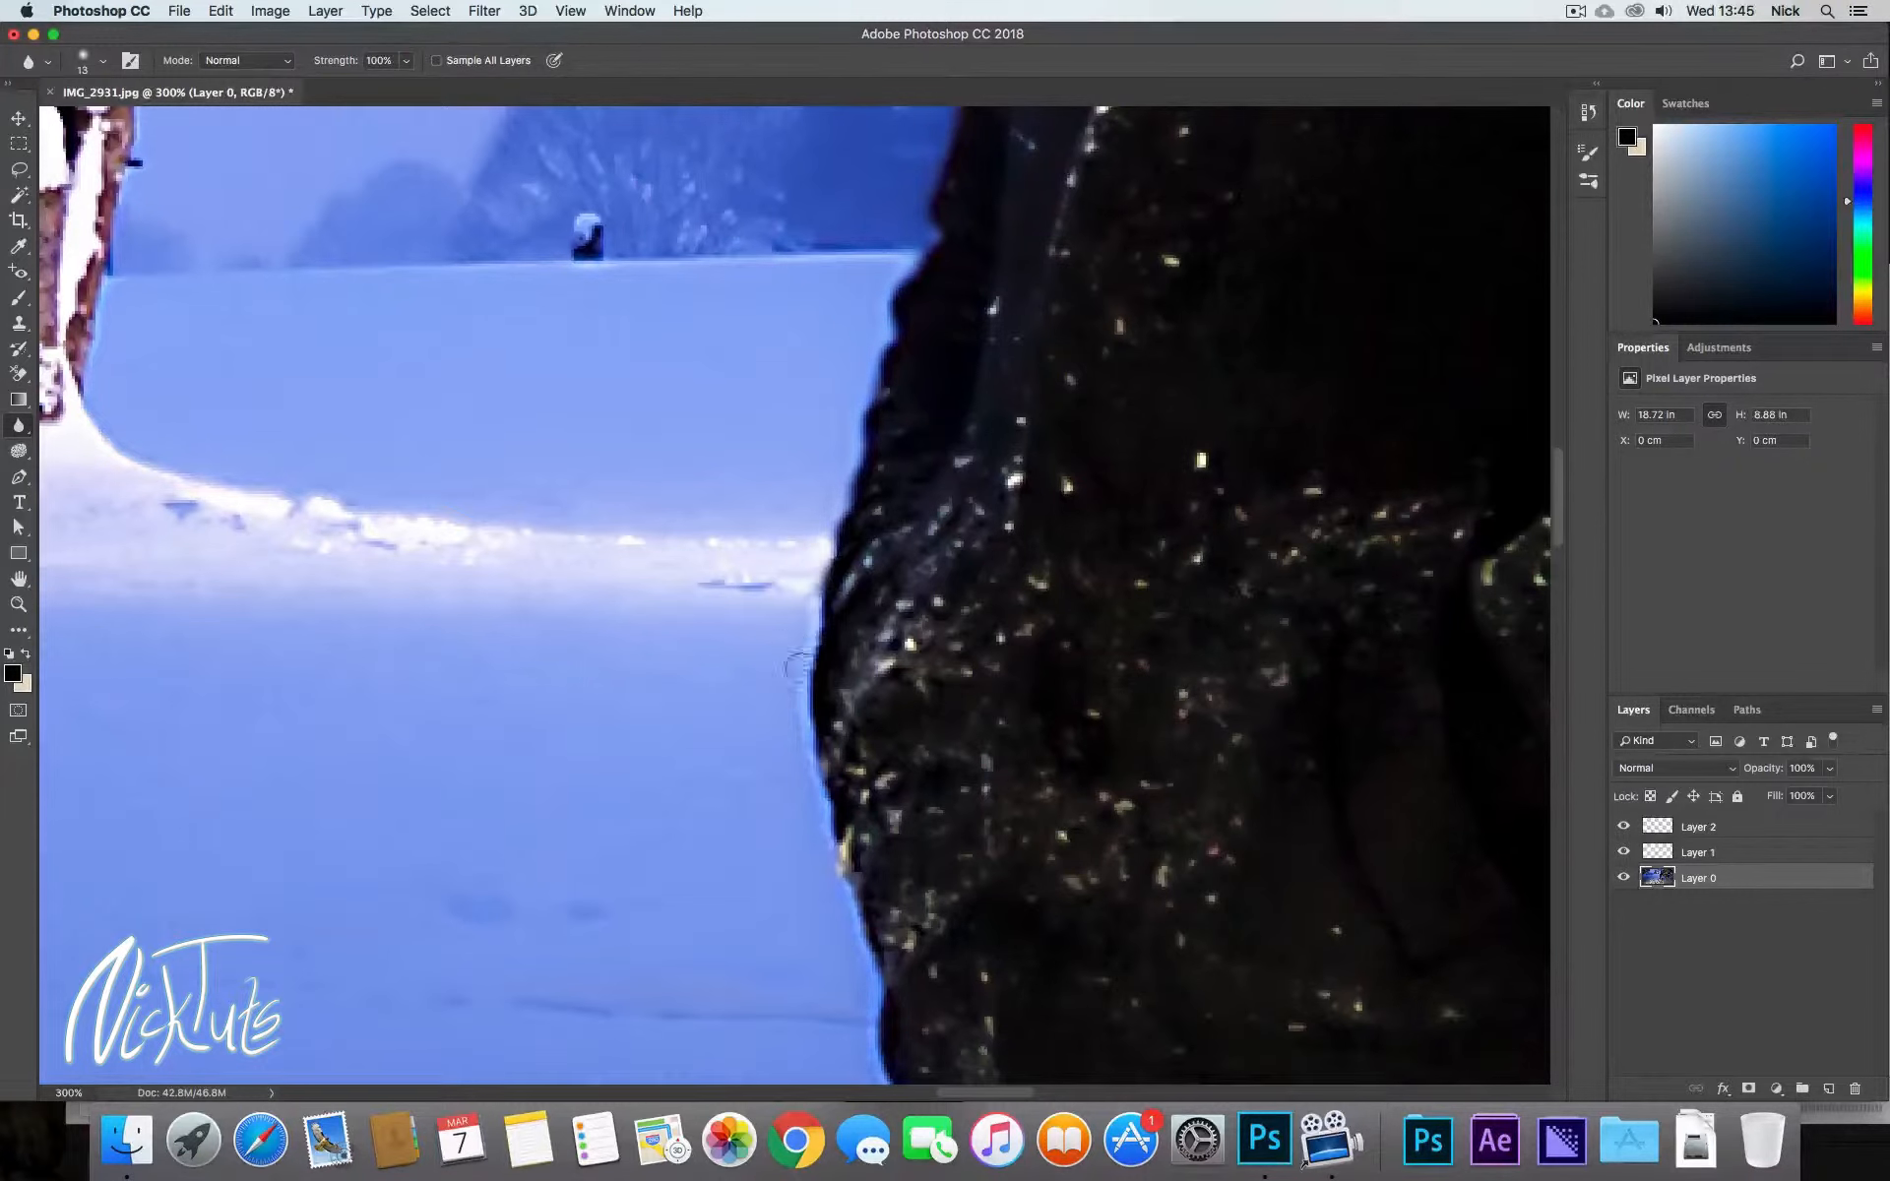
{"action": "left_click_drag", "start_coordinate": [805, 658], "coordinate": [798, 700]}
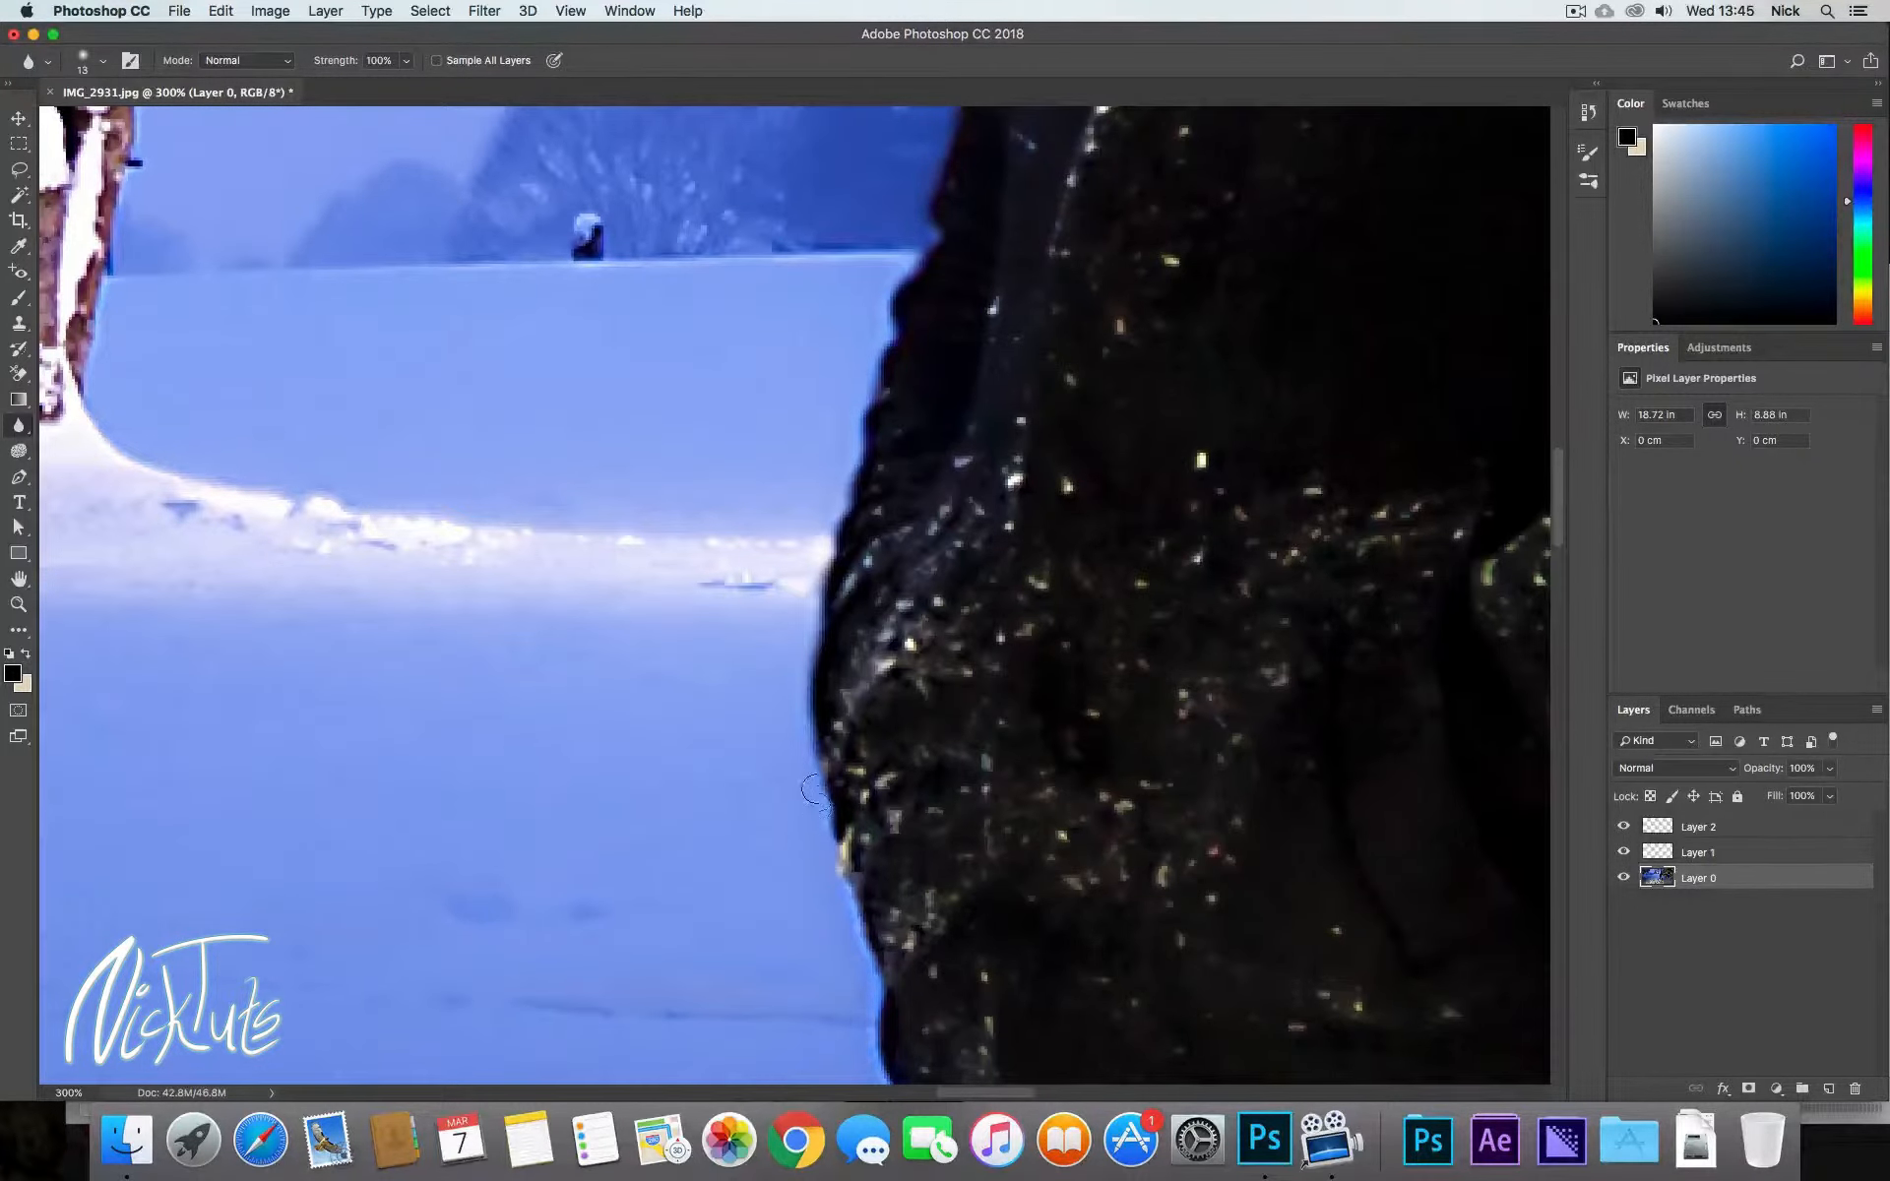
{"action": "left_click_drag", "start_coordinate": [871, 995], "coordinate": [847, 861]}
Smudge the man's left eye under the hat brim with the Smudge tool at 50% strength.
{"action": "left_click_drag", "start_coordinate": [984, 197], "coordinate": [836, 677]}
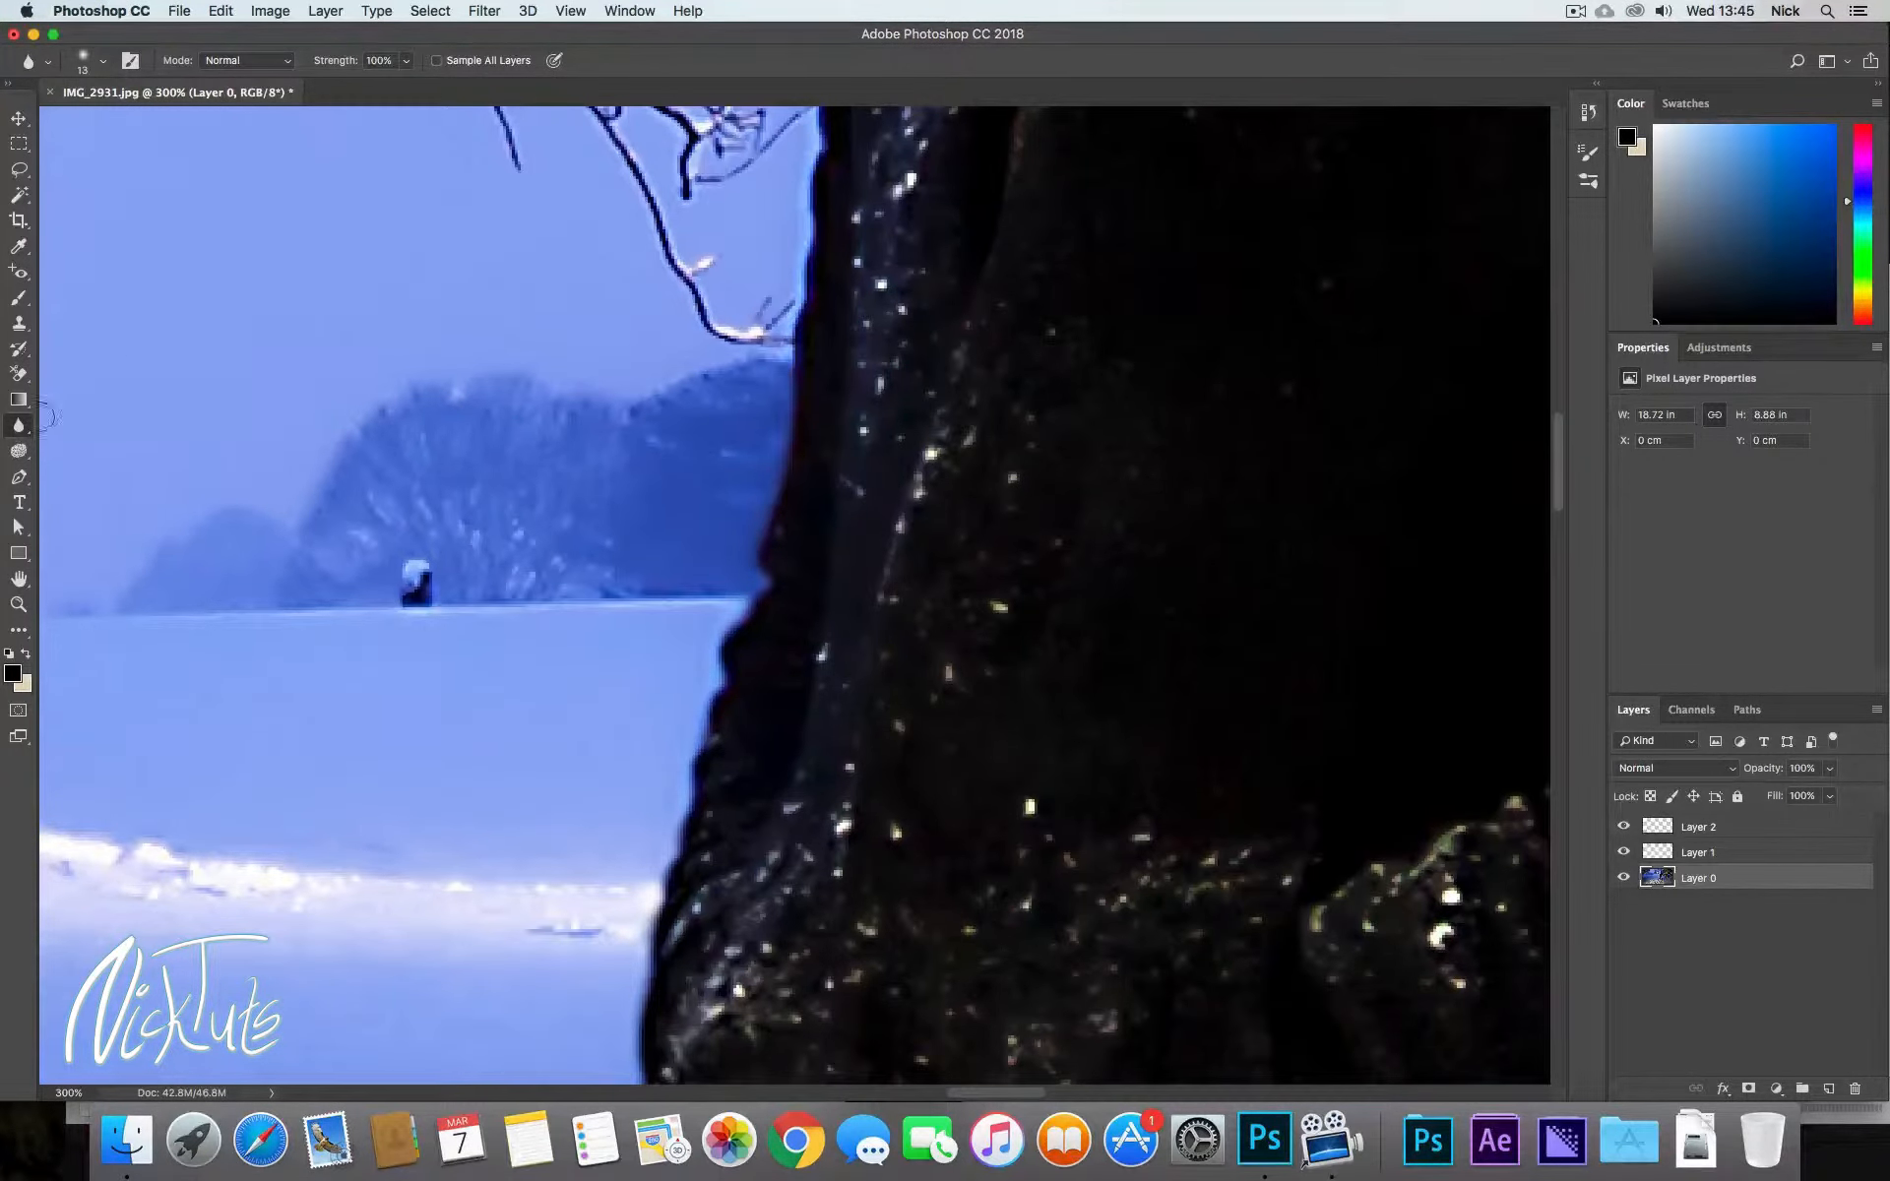
{"action": "left_click_drag", "start_coordinate": [1190, 258], "coordinate": [827, 1009]}
{"action": "left_click_drag", "start_coordinate": [1084, 413], "coordinate": [1161, 694]}
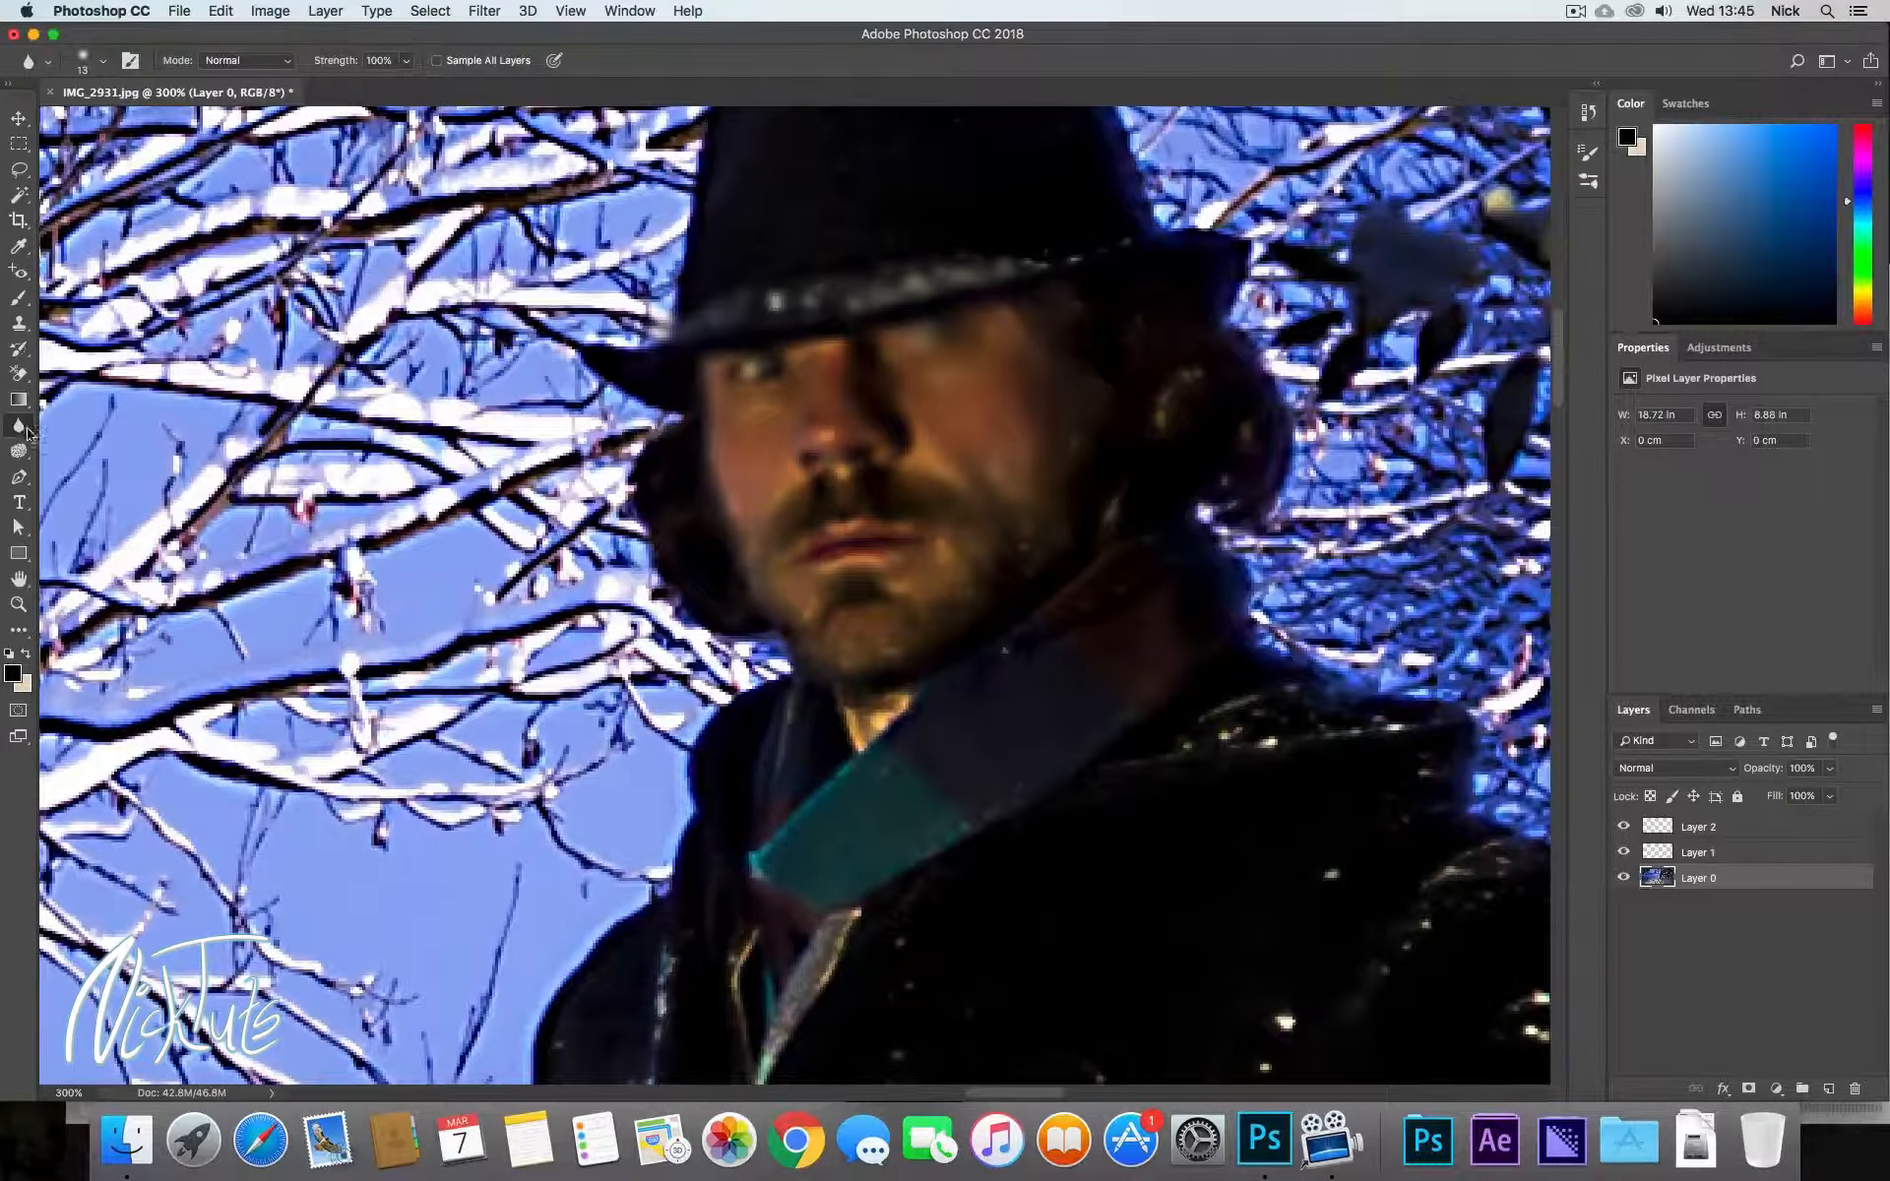
{"action": "right_click", "coordinate": [30, 429]}
{"action": "left_click", "coordinate": [74, 467]}
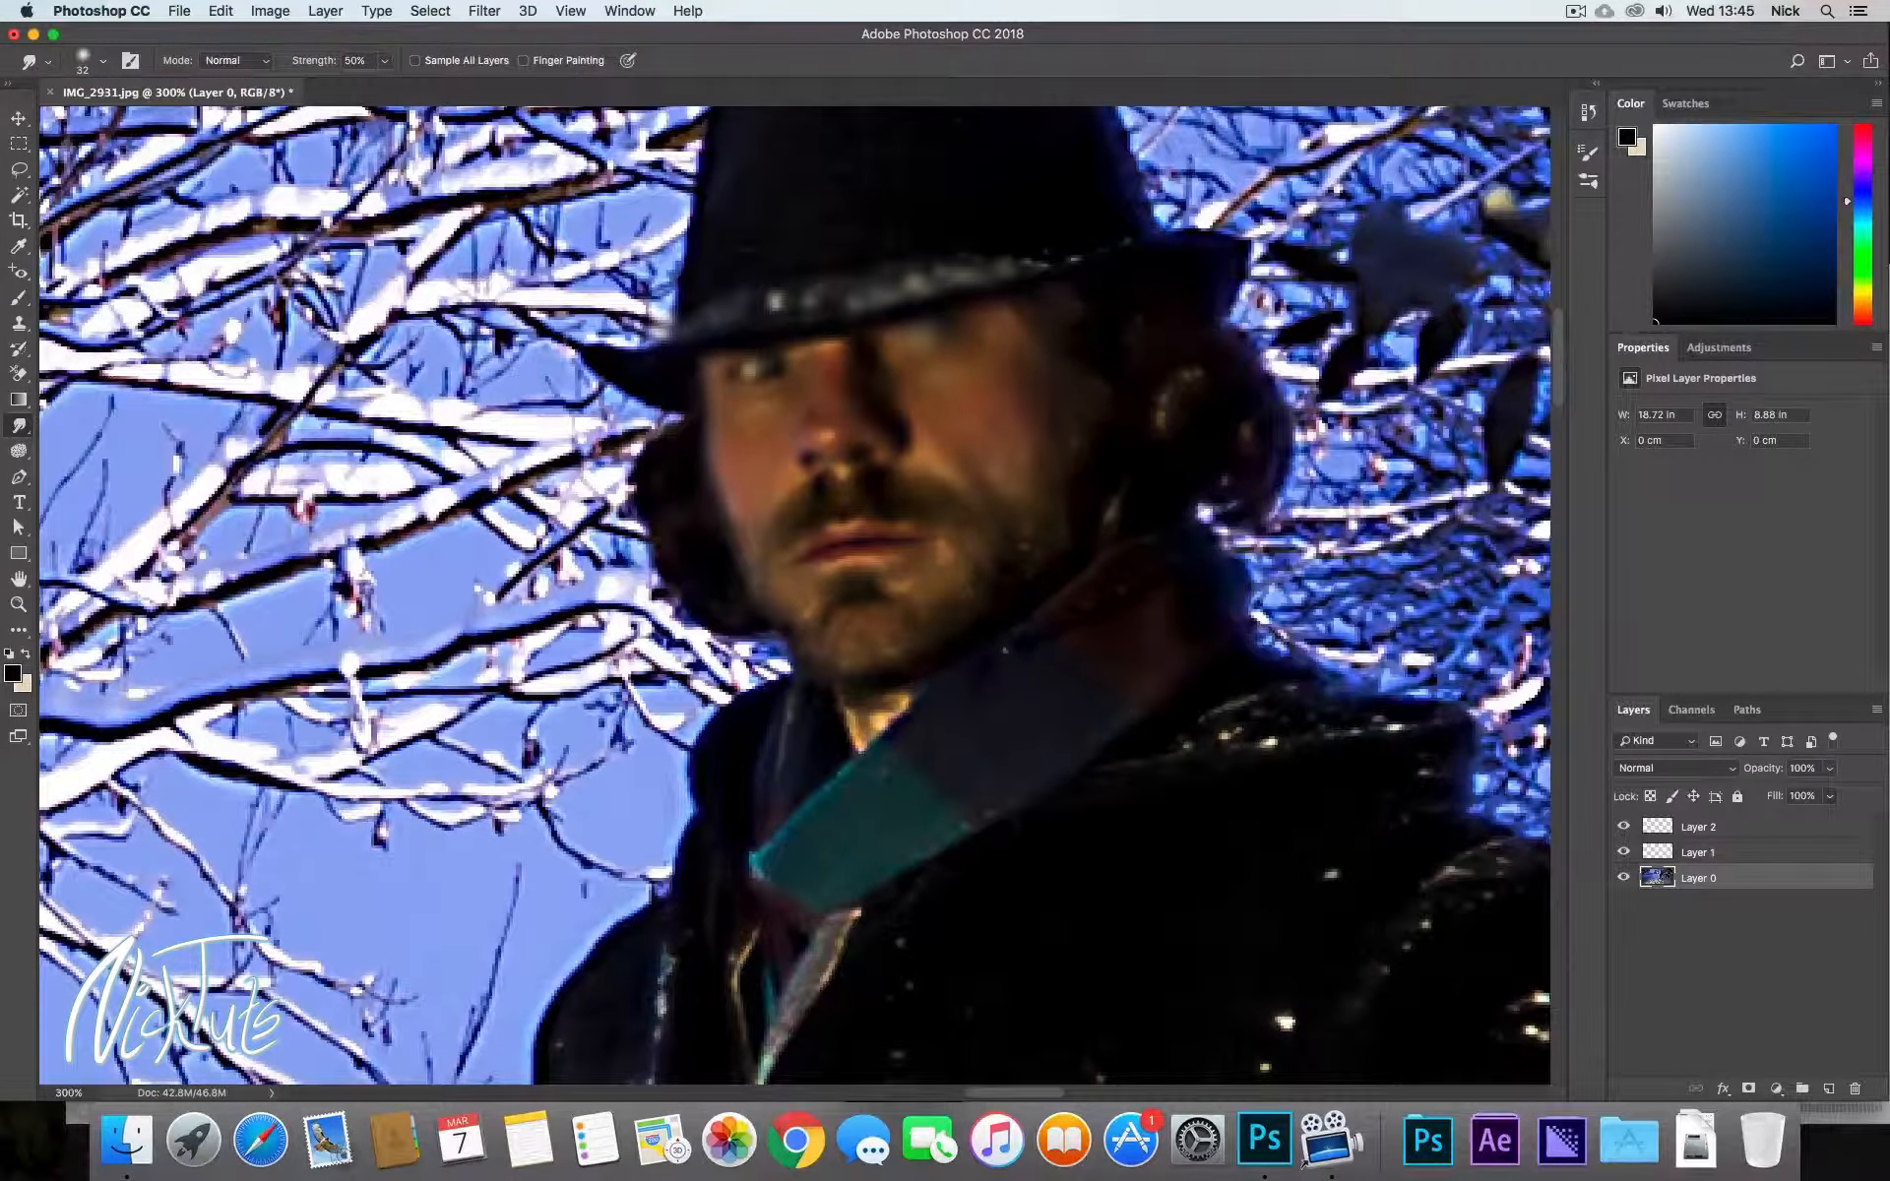
{"action": "mouse_move", "coordinate": [966, 355]}
{"action": "left_mouse_down"}
{"action": "mouse_move", "coordinate": [928, 328]}
{"action": "mouse_move", "coordinate": [925, 371]}
{"action": "mouse_move", "coordinate": [939, 326]}
{"action": "mouse_move", "coordinate": [939, 345]}
{"action": "left_mouse_up"}
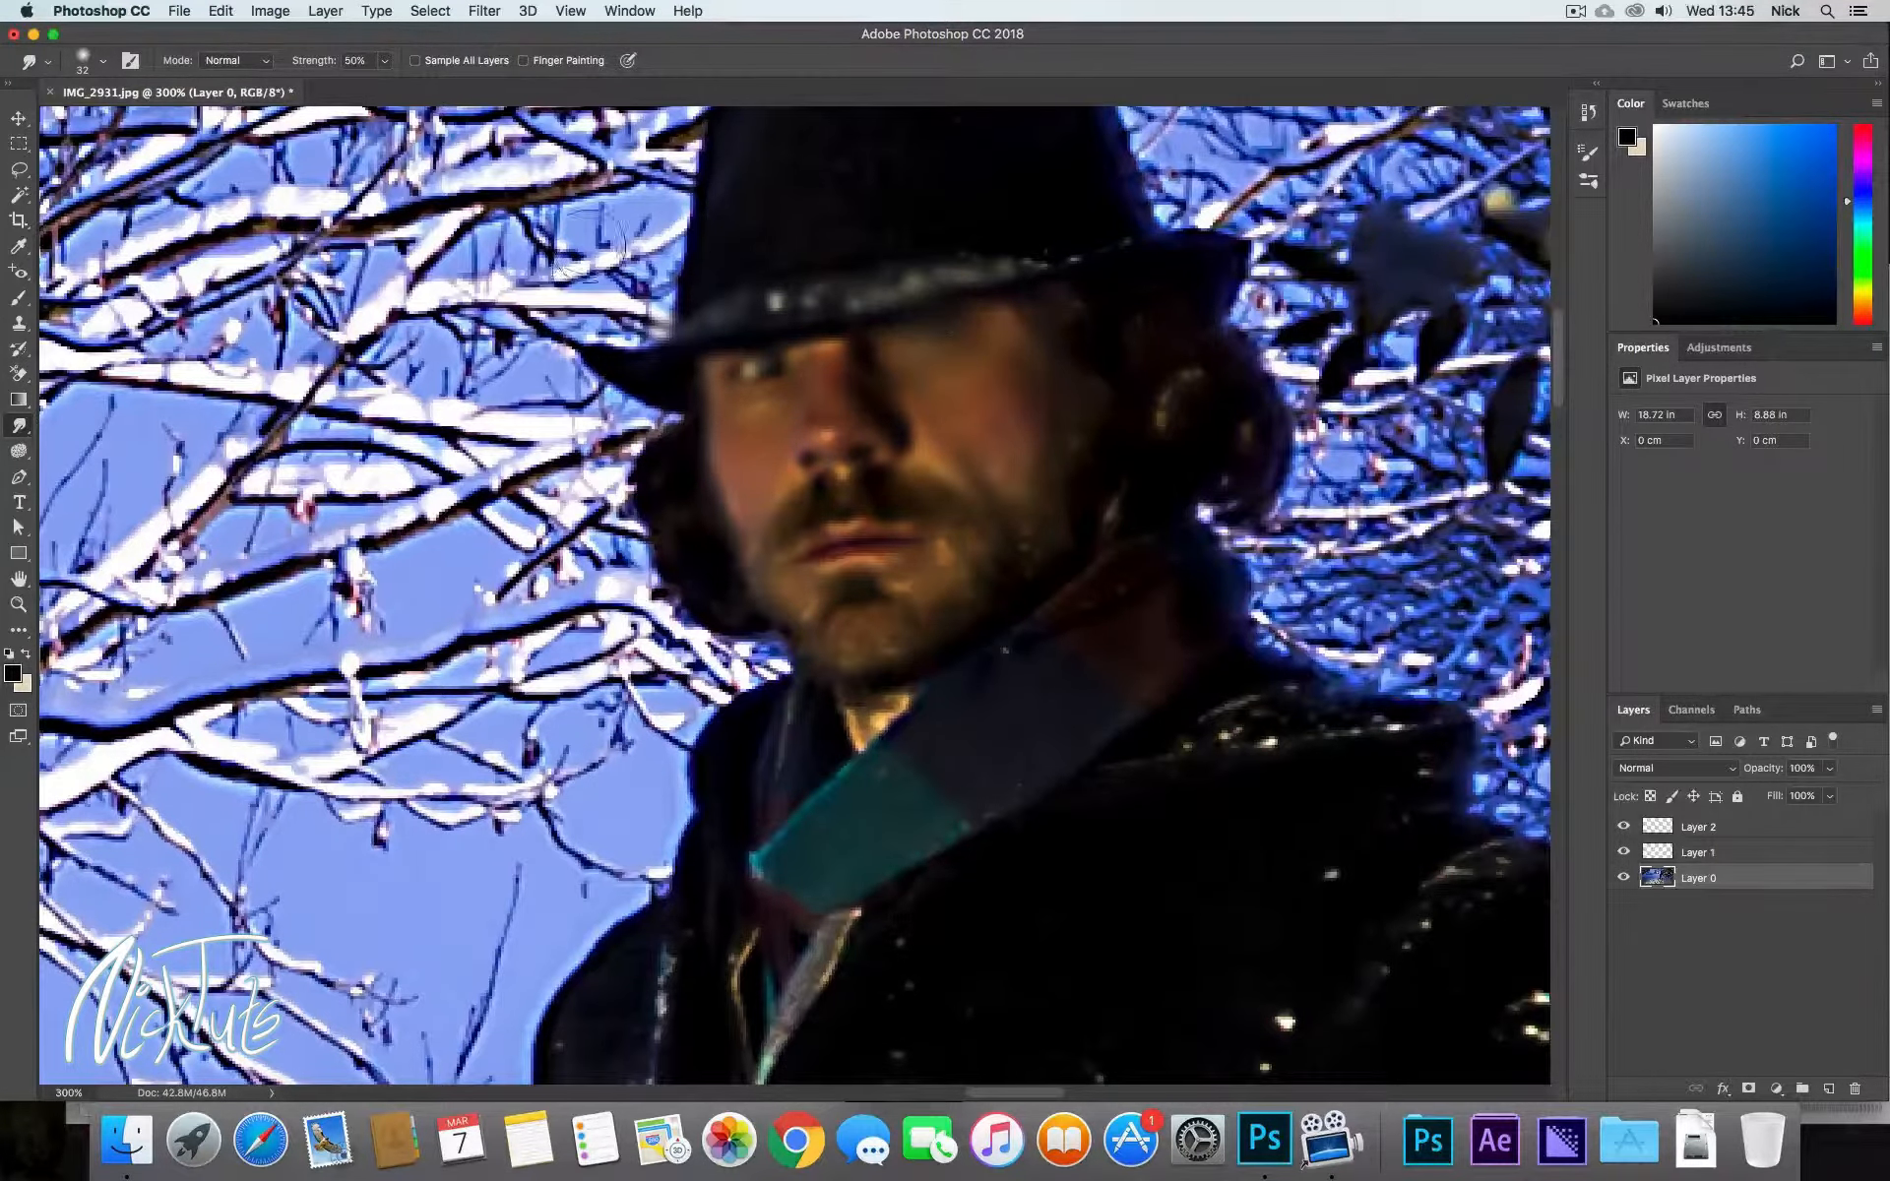
Sharpen the man's left eye, mouth and beard with the Sharpen tool at 100% strength and a 33 px brush.
{"action": "right_click", "coordinate": [21, 429]}
{"action": "left_click", "coordinate": [99, 443]}
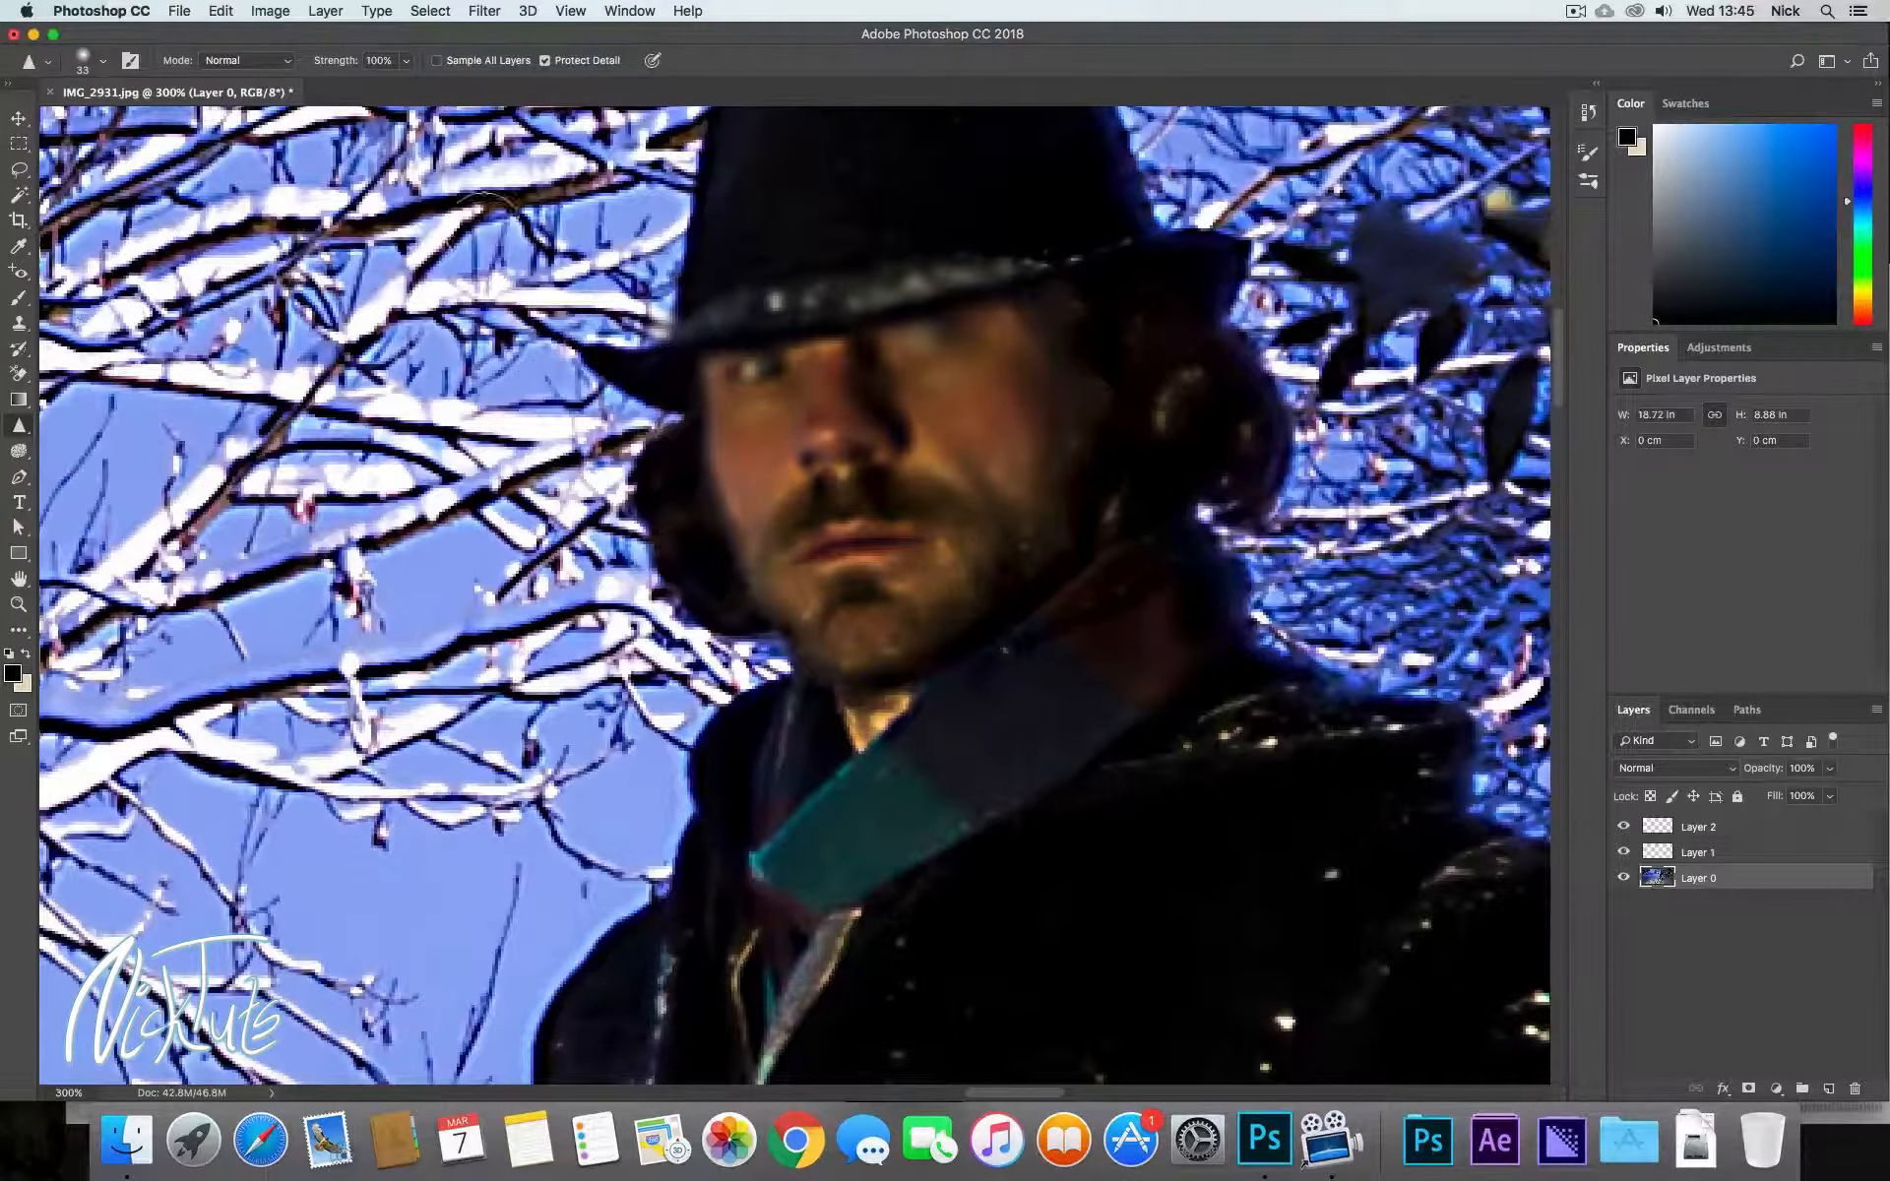
{"action": "mouse_move", "coordinate": [921, 350]}
{"action": "left_mouse_down"}
{"action": "mouse_move", "coordinate": [769, 352]}
{"action": "mouse_move", "coordinate": [966, 353]}
{"action": "mouse_move", "coordinate": [911, 328]}
{"action": "left_mouse_up"}
{"action": "right_click", "coordinate": [1077, 282]}
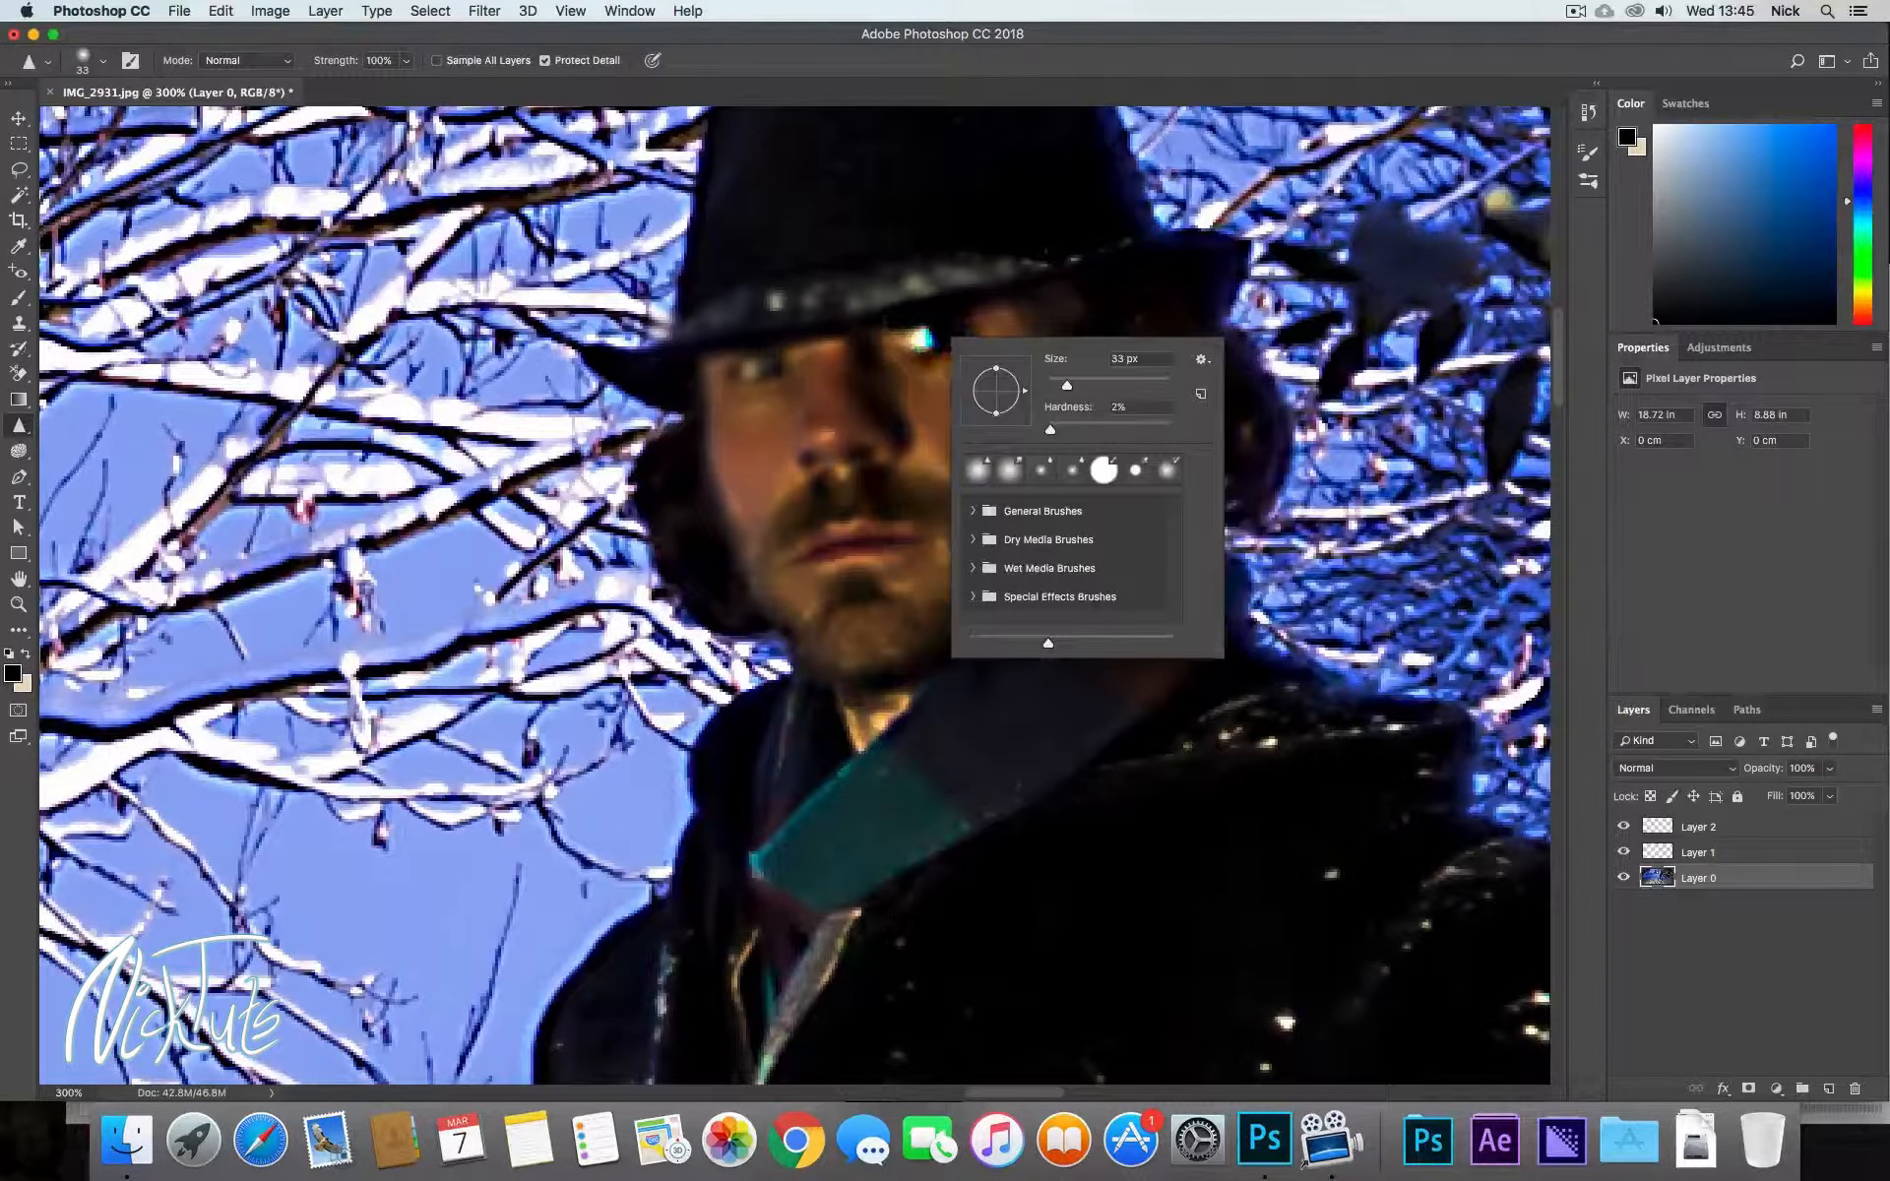
{"action": "left_click", "coordinate": [1016, 284]}
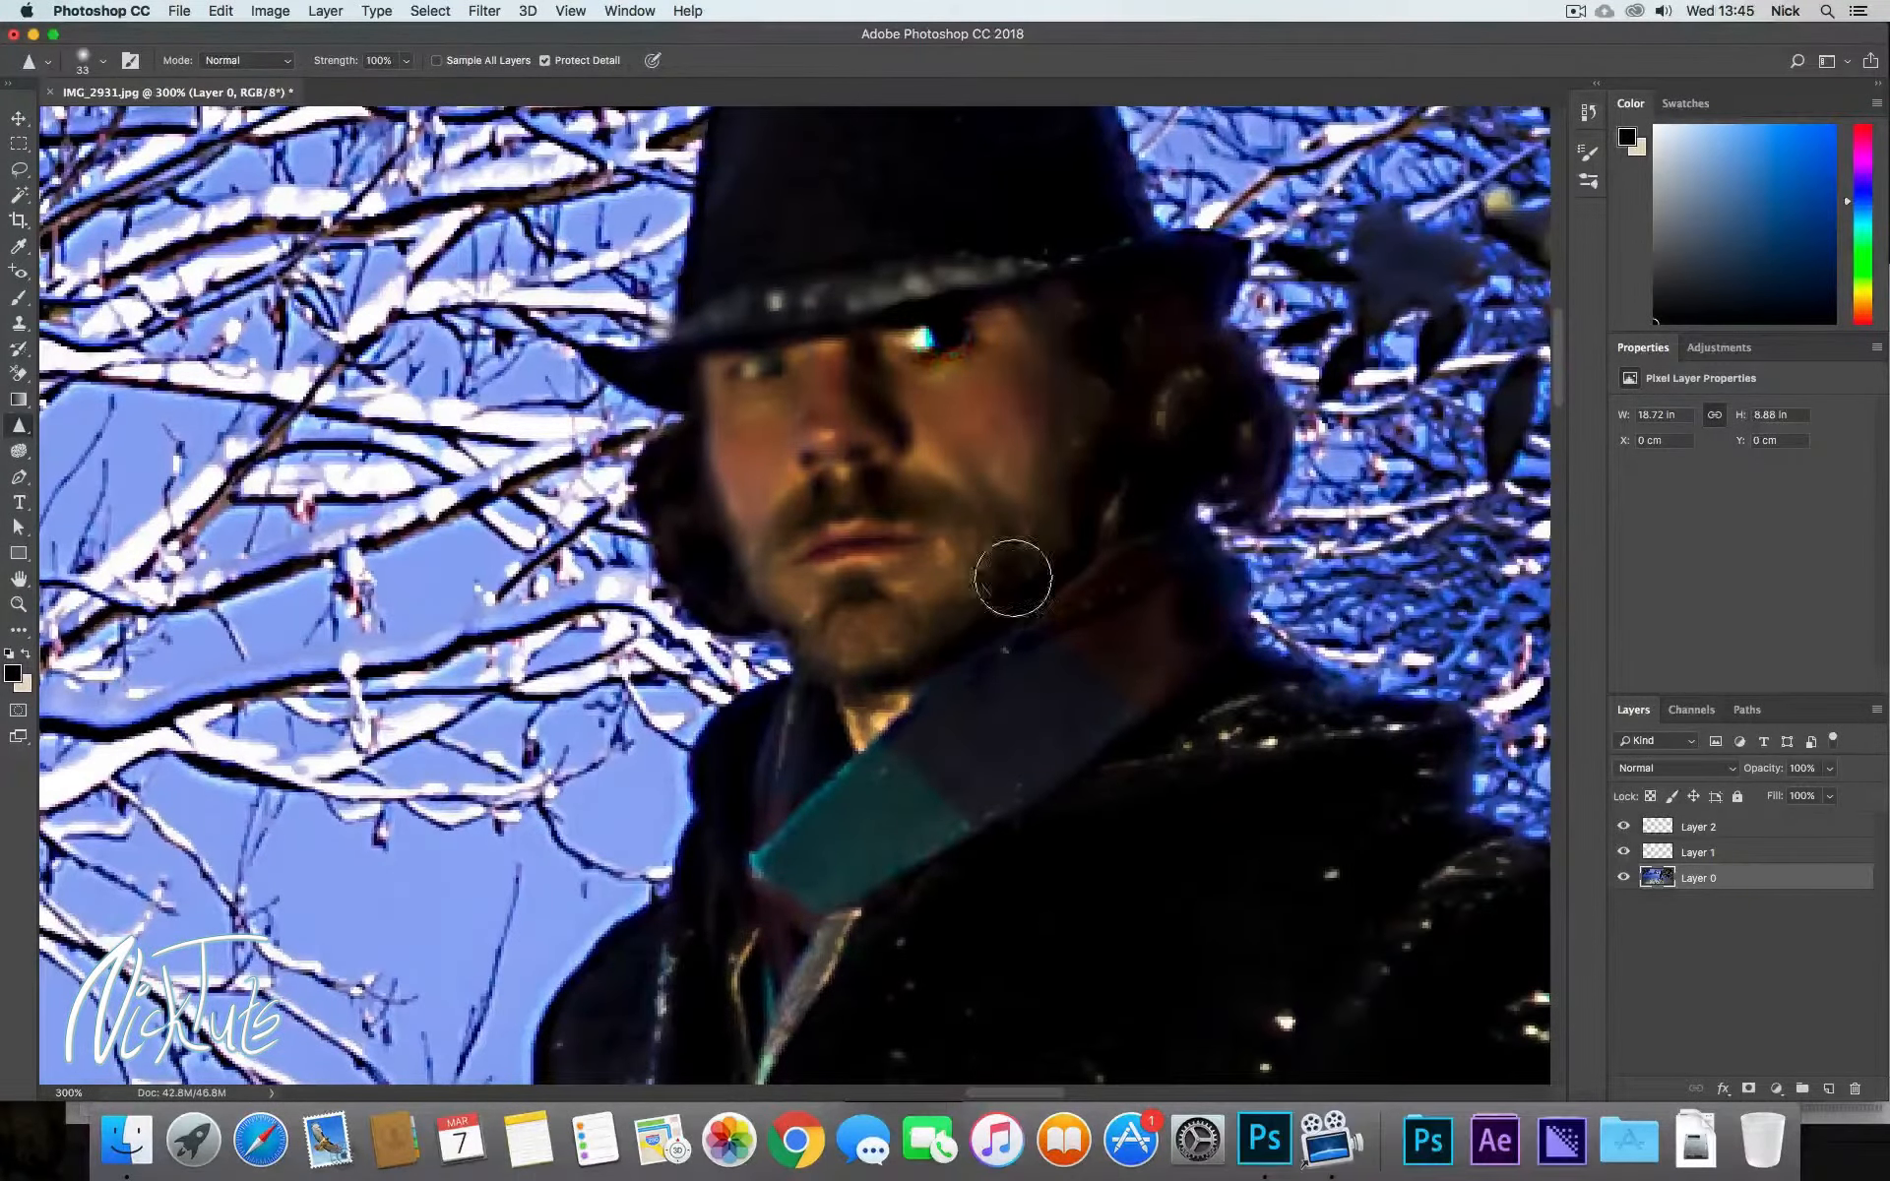
{"action": "mouse_move", "coordinate": [846, 625]}
{"action": "left_mouse_down"}
{"action": "mouse_move", "coordinate": [864, 659]}
{"action": "mouse_move", "coordinate": [825, 652]}
{"action": "mouse_move", "coordinate": [934, 624]}
{"action": "mouse_move", "coordinate": [831, 646]}
{"action": "mouse_move", "coordinate": [850, 585]}
{"action": "mouse_move", "coordinate": [851, 616]}
{"action": "mouse_move", "coordinate": [925, 593]}
{"action": "mouse_move", "coordinate": [918, 533]}
{"action": "mouse_move", "coordinate": [825, 569]}
{"action": "mouse_move", "coordinate": [905, 556]}
{"action": "mouse_move", "coordinate": [870, 537]}
{"action": "mouse_move", "coordinate": [828, 551]}
{"action": "mouse_move", "coordinate": [964, 502]}
{"action": "left_mouse_up"}
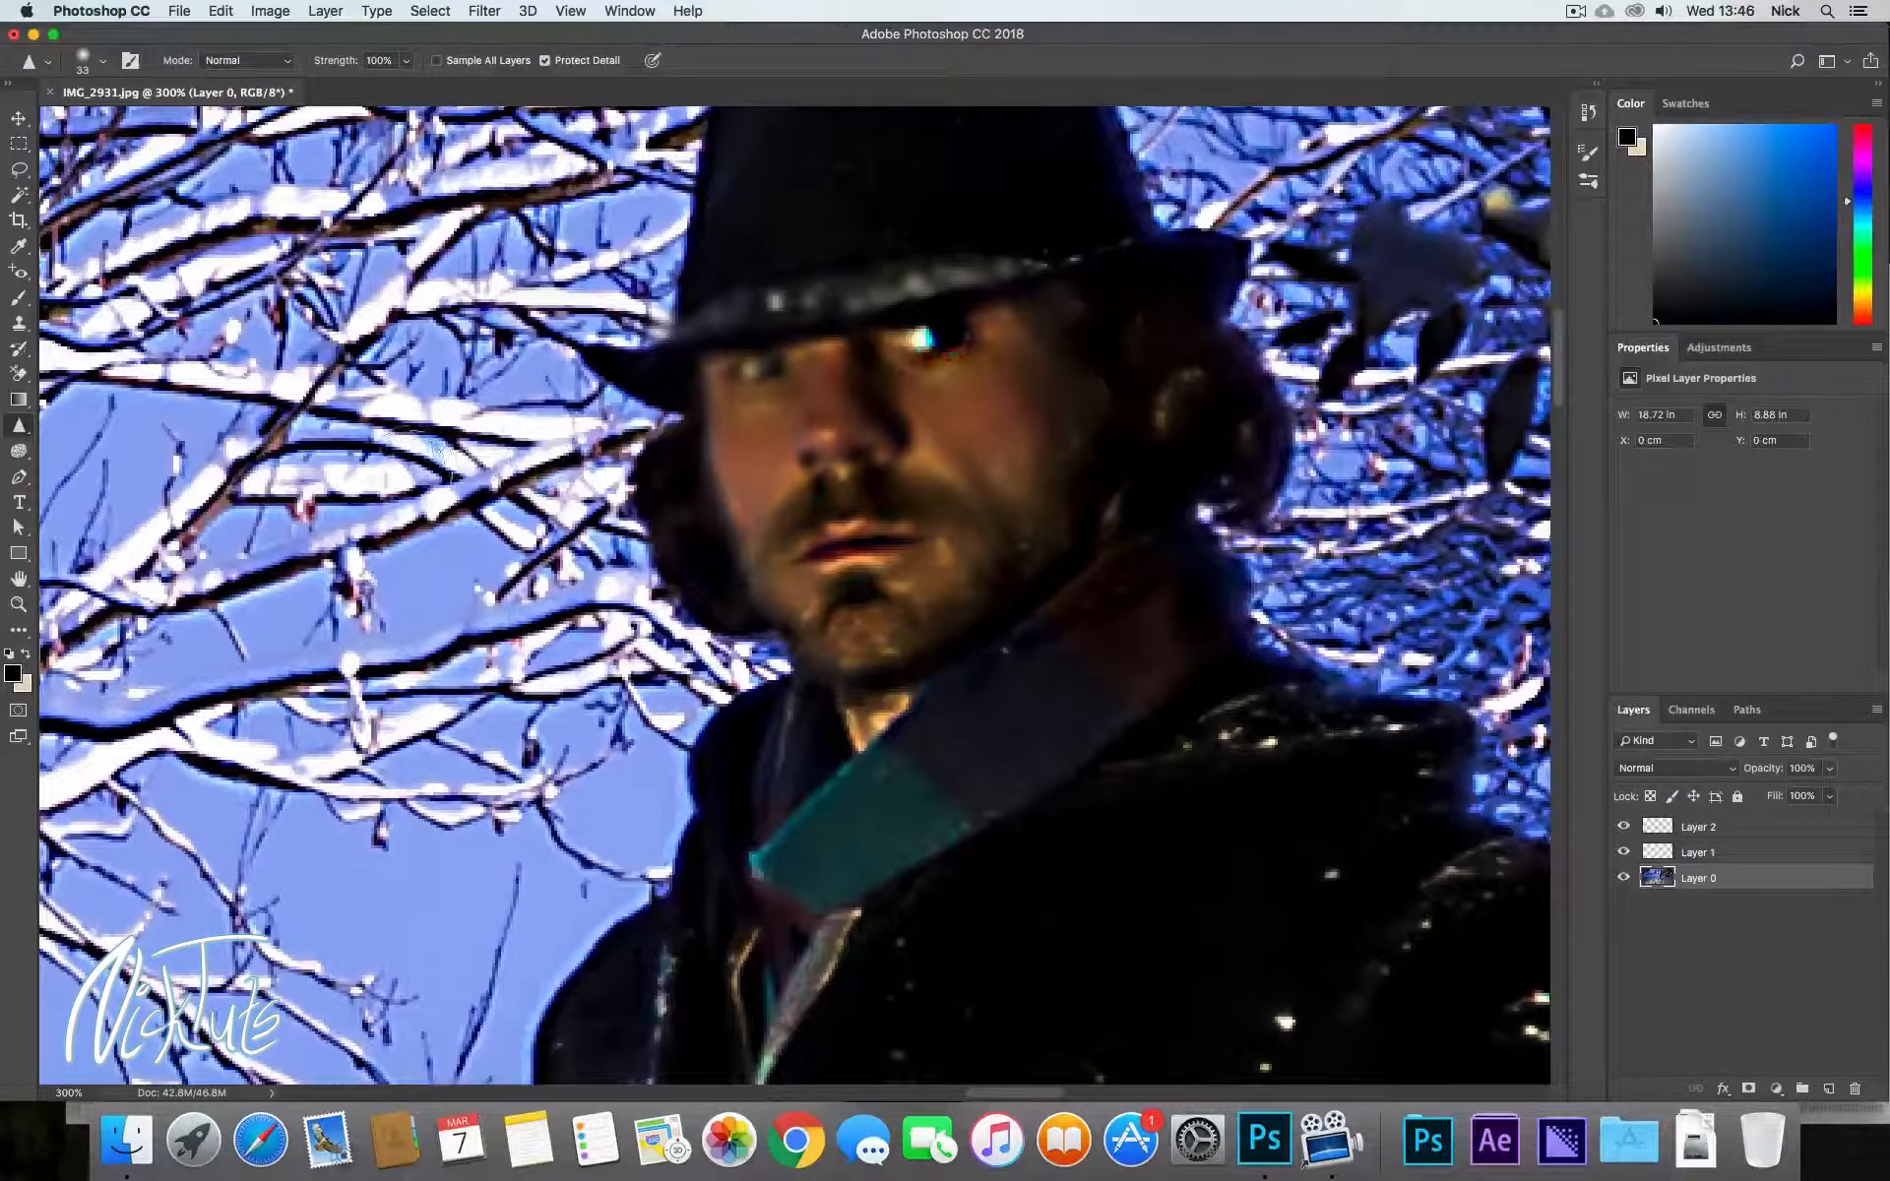
Sharpen the snowy branches beside the man and his right eye with the same brush.
{"action": "mouse_move", "coordinate": [354, 461]}
{"action": "left_mouse_down"}
{"action": "mouse_move", "coordinate": [419, 481]}
{"action": "mouse_move", "coordinate": [461, 467]}
{"action": "mouse_move", "coordinate": [350, 471]}
{"action": "mouse_move", "coordinate": [438, 440]}
{"action": "mouse_move", "coordinate": [290, 456]}
{"action": "mouse_move", "coordinate": [457, 457]}
{"action": "mouse_move", "coordinate": [264, 496]}
{"action": "mouse_move", "coordinate": [264, 550]}
{"action": "mouse_move", "coordinate": [426, 482]}
{"action": "left_mouse_up"}
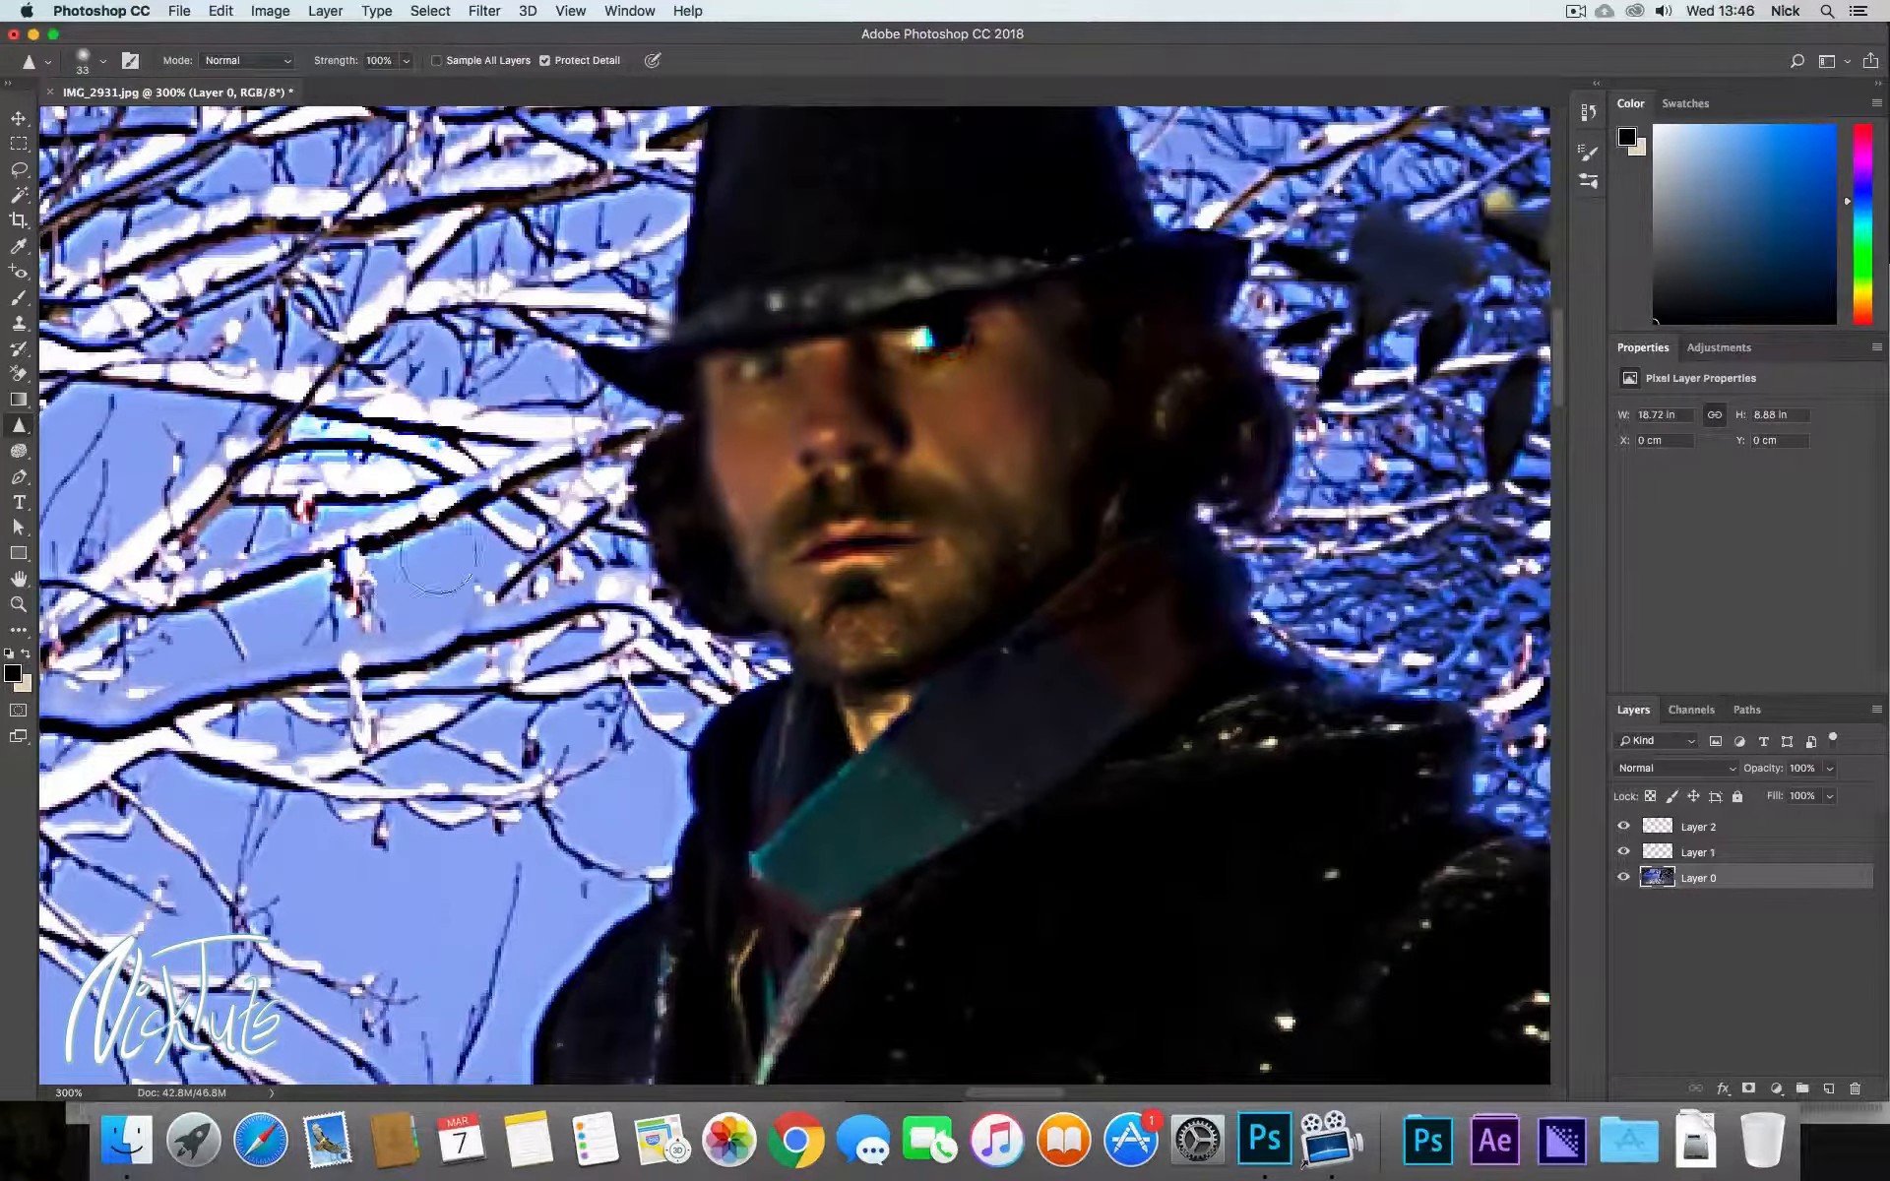
{"action": "mouse_move", "coordinate": [470, 589]}
{"action": "left_mouse_down"}
{"action": "mouse_move", "coordinate": [433, 662]}
{"action": "mouse_move", "coordinate": [581, 693]}
{"action": "mouse_move", "coordinate": [554, 630]}
{"action": "mouse_move", "coordinate": [590, 635]}
{"action": "mouse_move", "coordinate": [367, 447]}
{"action": "left_mouse_up"}
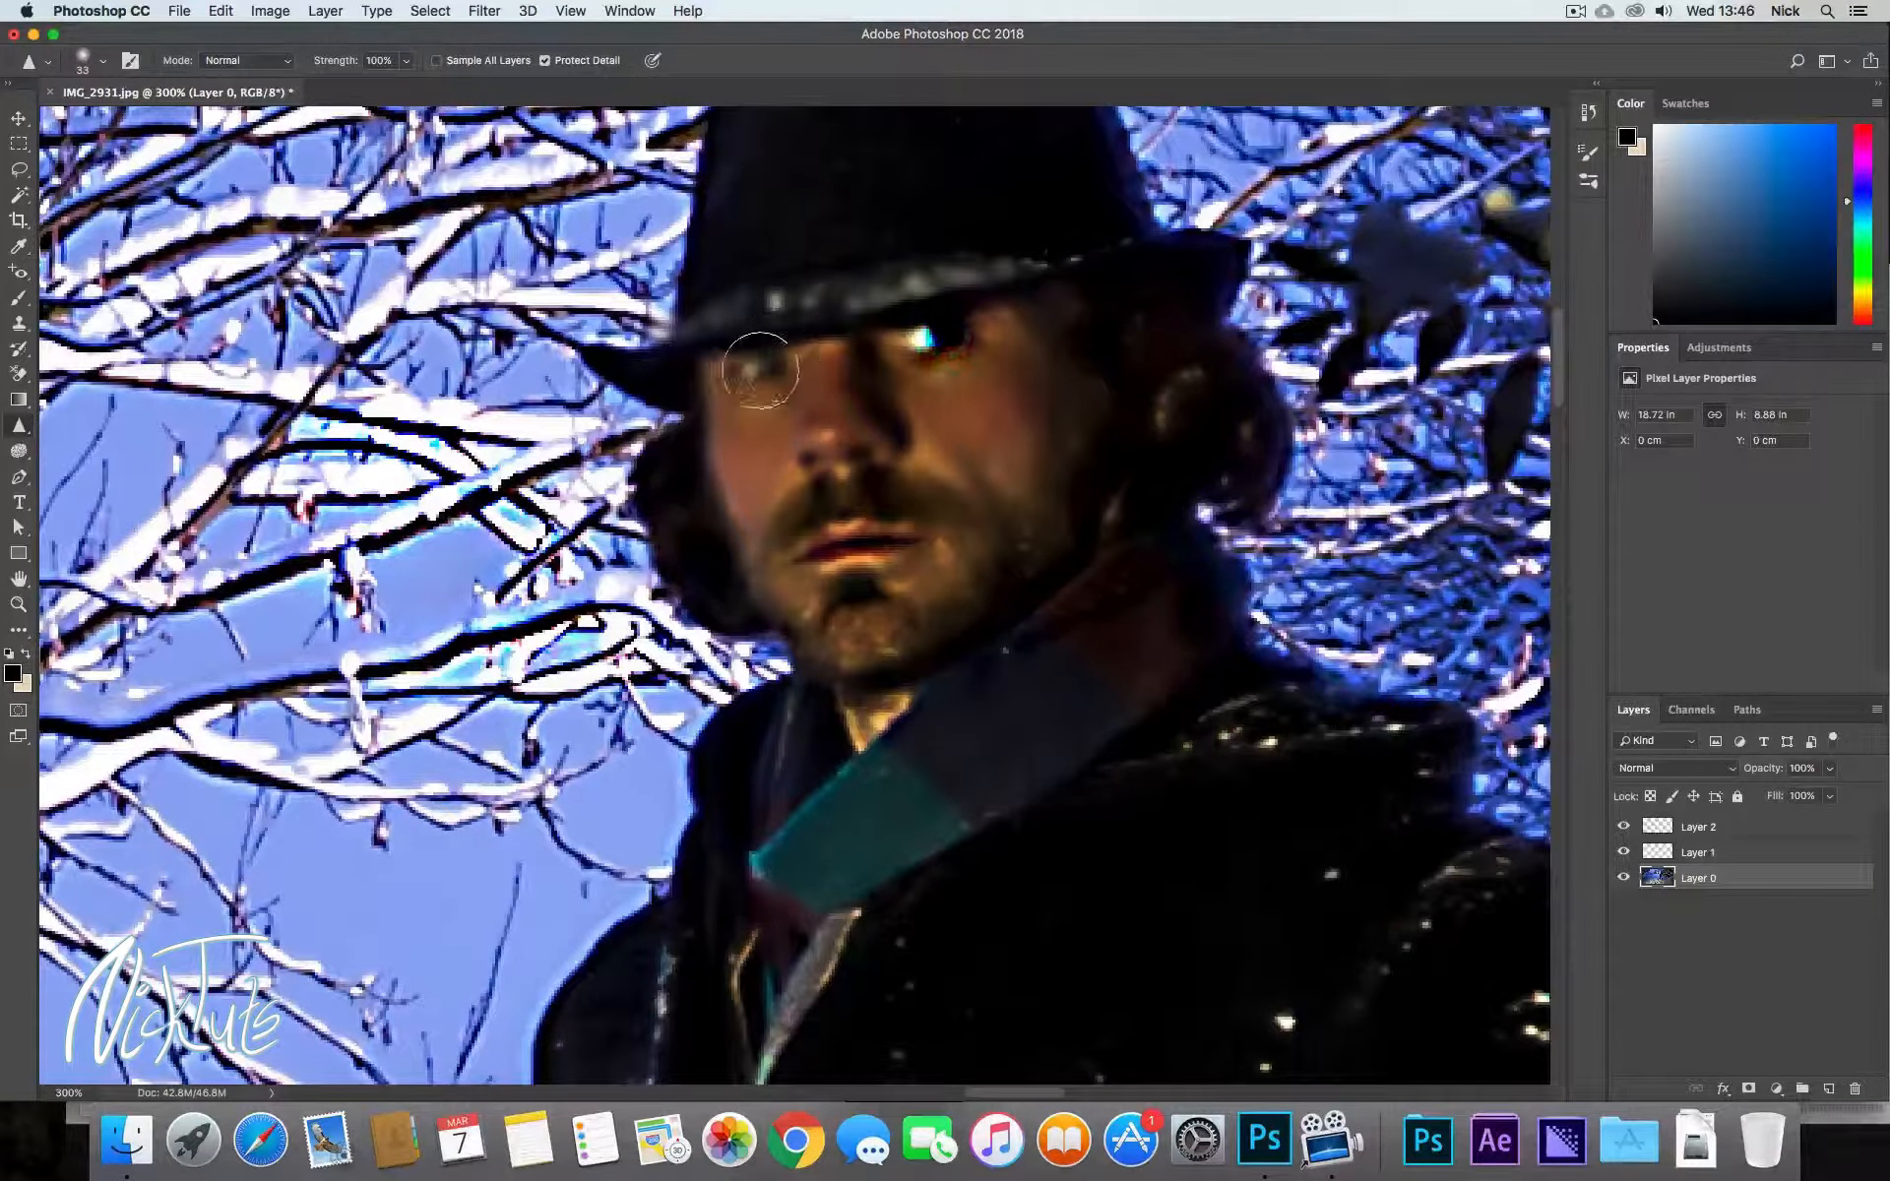
{"action": "left_click", "coordinate": [768, 369]}
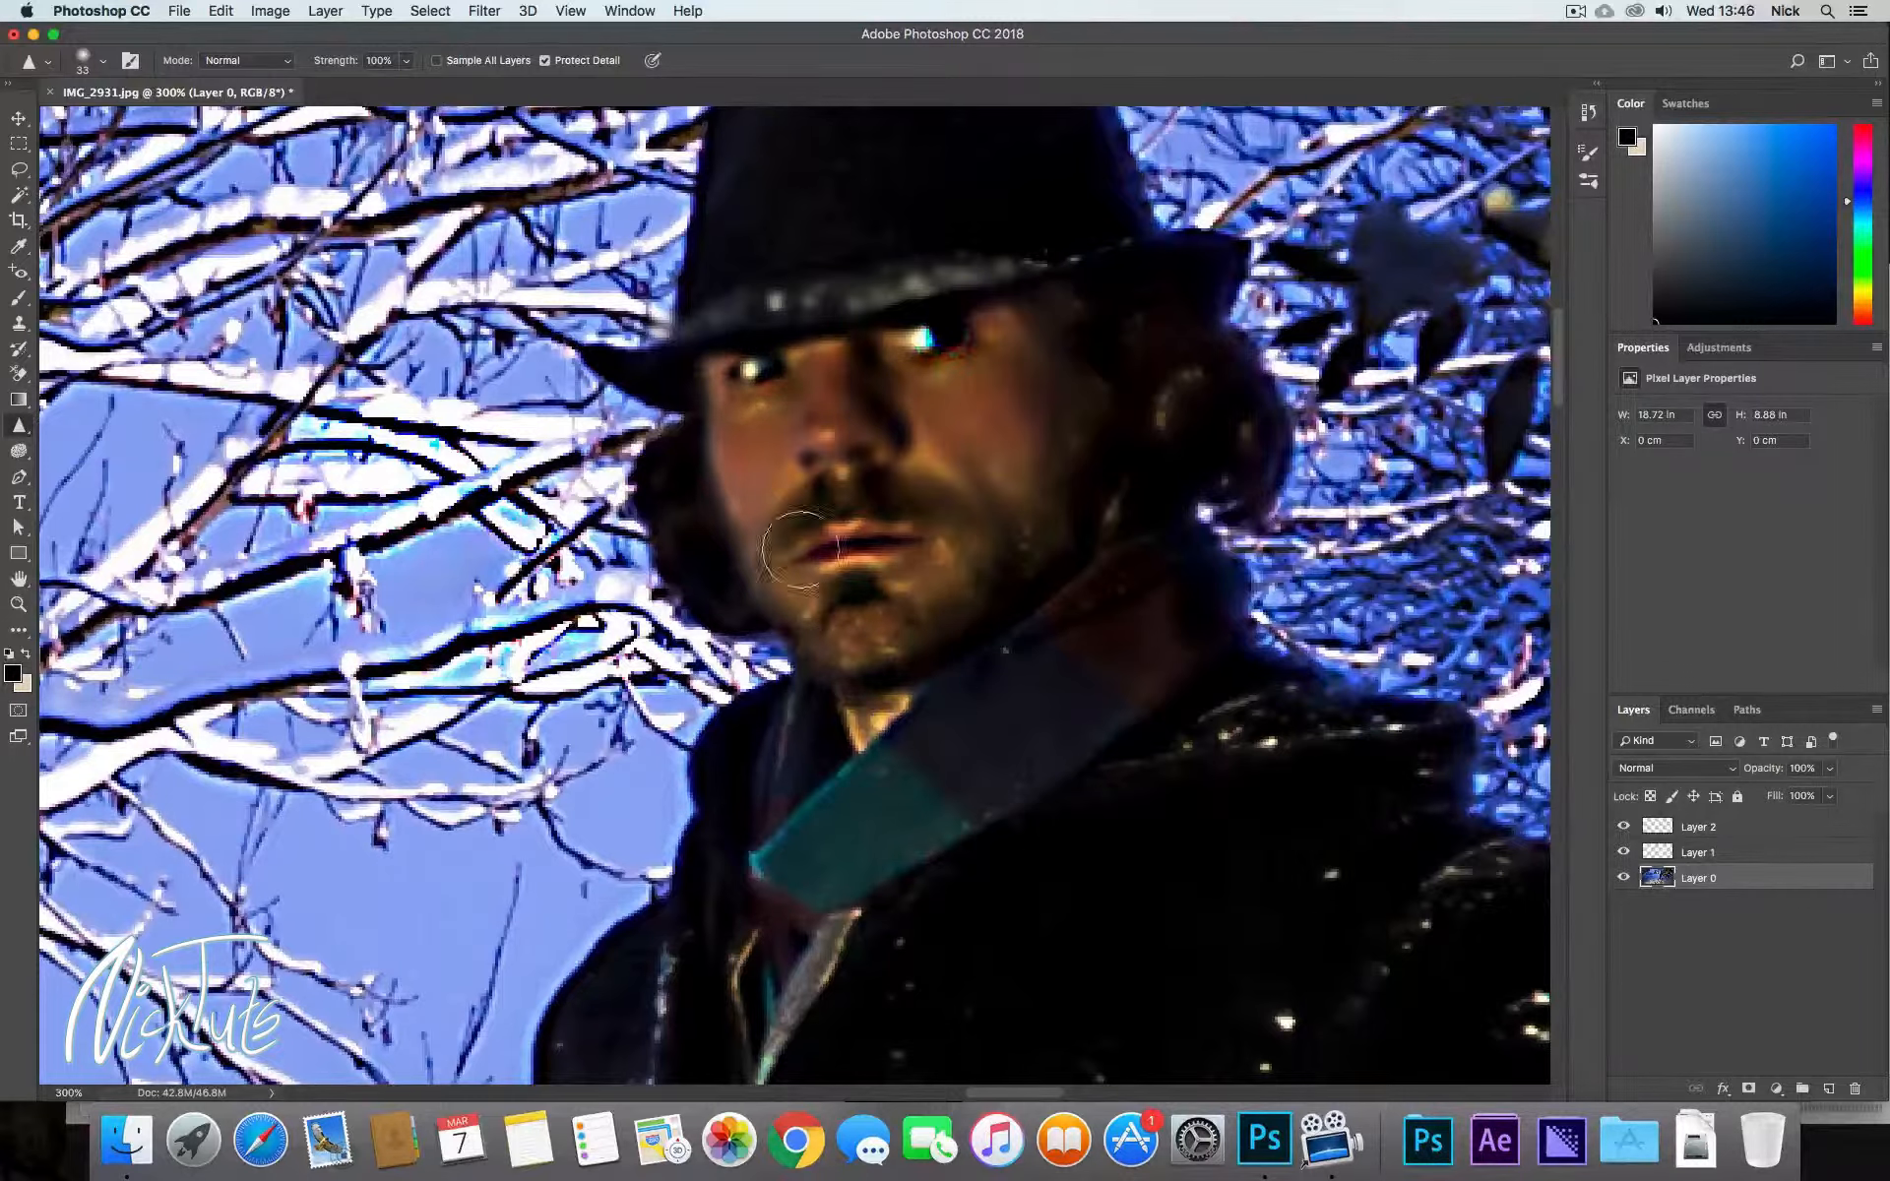
{"action": "left_click", "coordinate": [763, 369]}
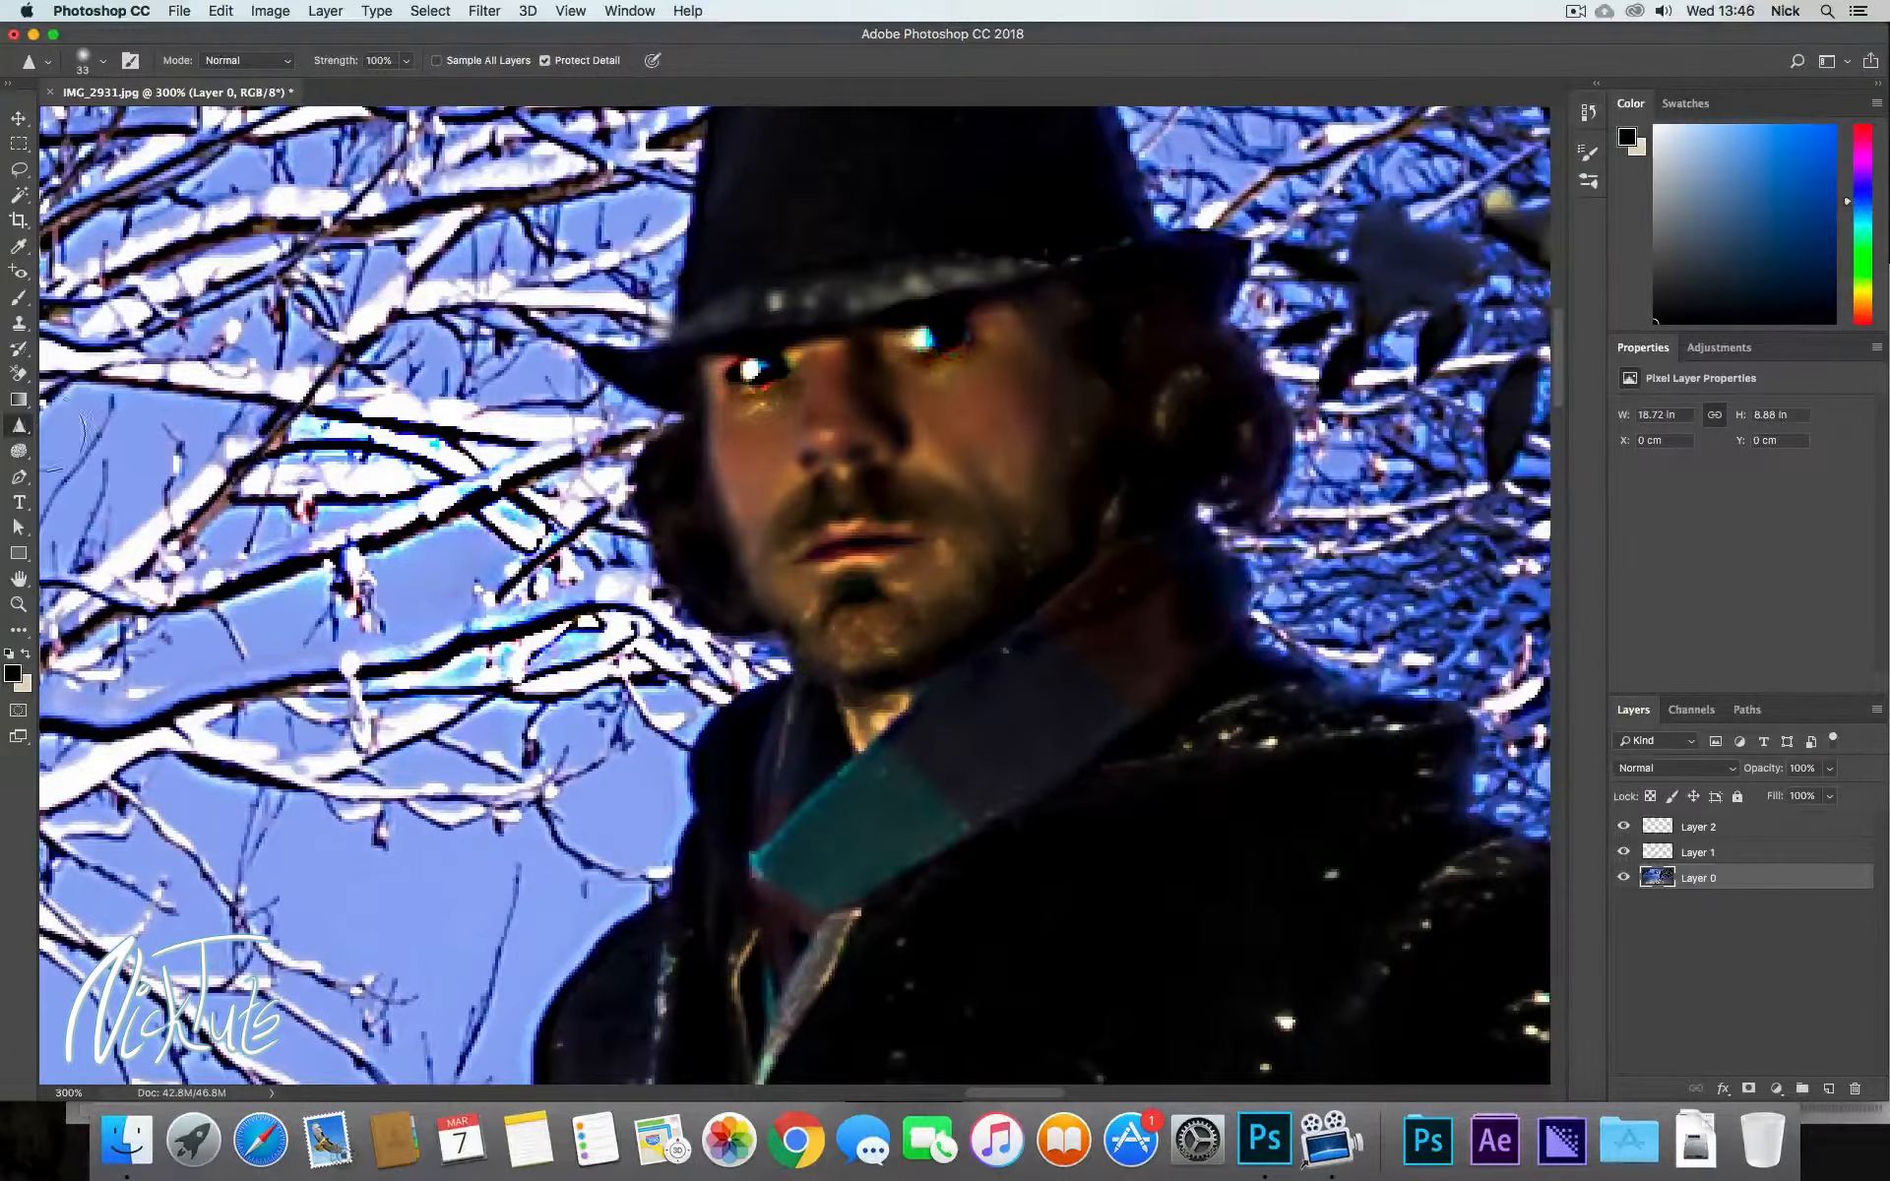
Smudge the coat's edge against the snow on the image's right side at 50% strength, enlarging the brush to 130 px.
{"action": "right_click", "coordinate": [22, 430]}
{"action": "left_click", "coordinate": [93, 473]}
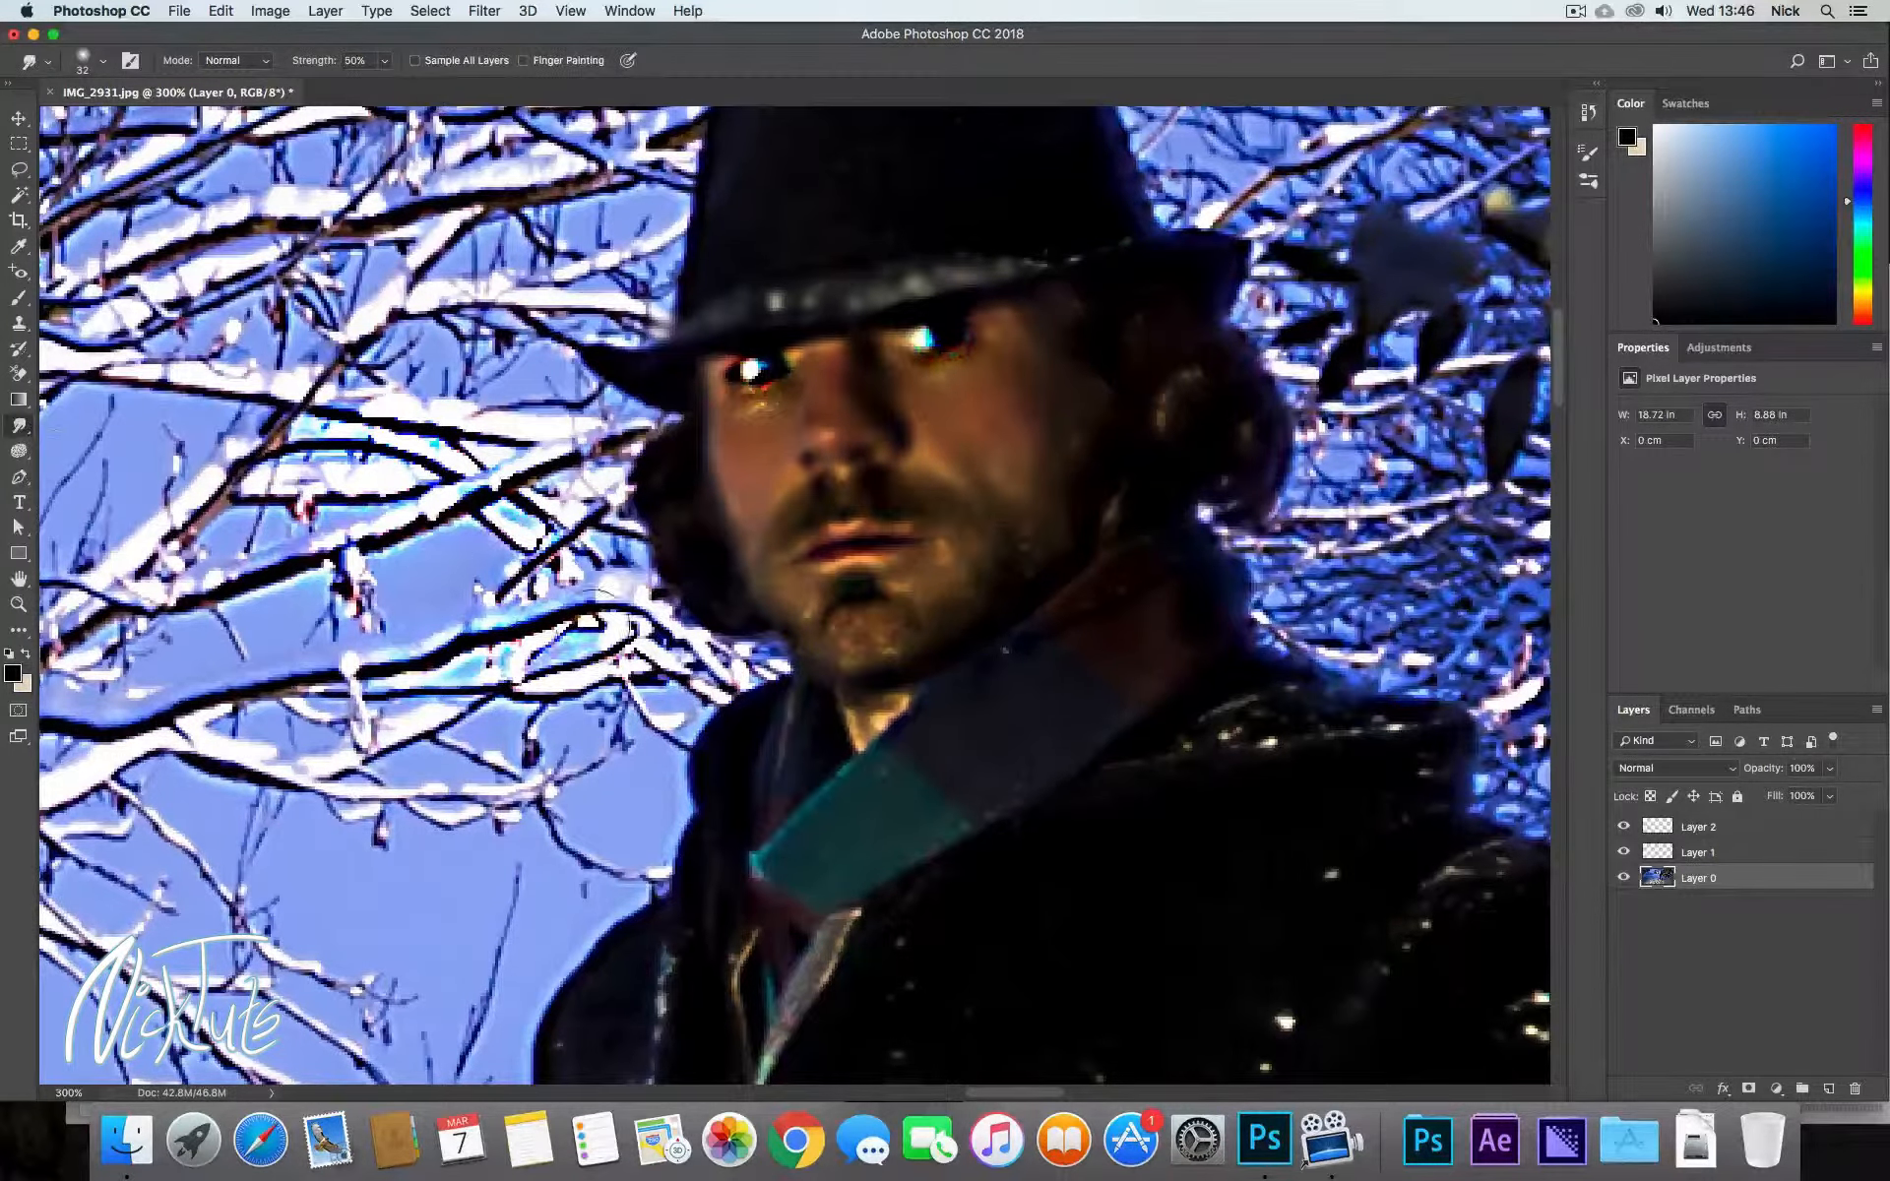
{"action": "left_click_drag", "start_coordinate": [1048, 521], "coordinate": [950, 158]}
{"action": "left_click_drag", "start_coordinate": [1119, 759], "coordinate": [1051, 325]}
{"action": "left_click_drag", "start_coordinate": [1131, 817], "coordinate": [999, 321]}
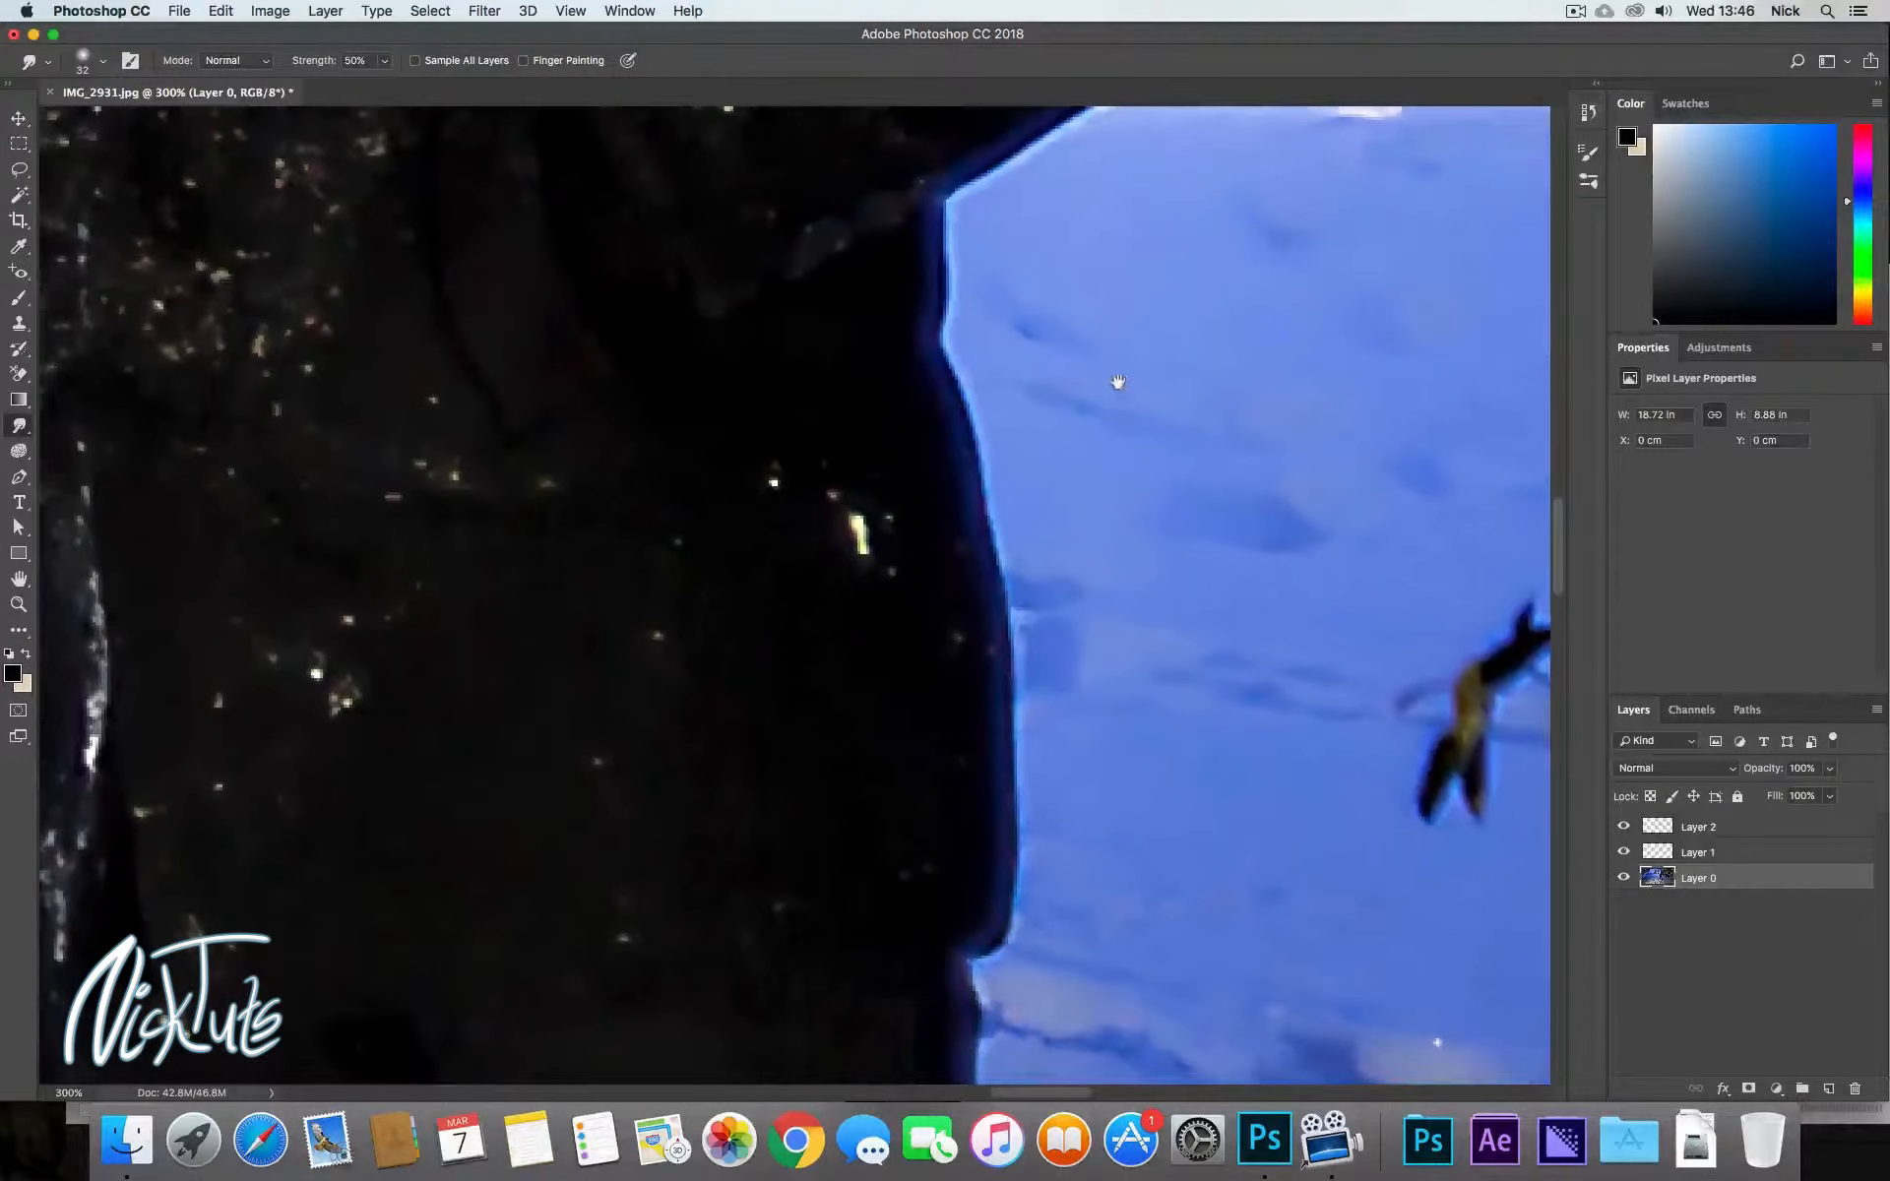
{"action": "left_click_drag", "start_coordinate": [1119, 383], "coordinate": [1100, 431]}
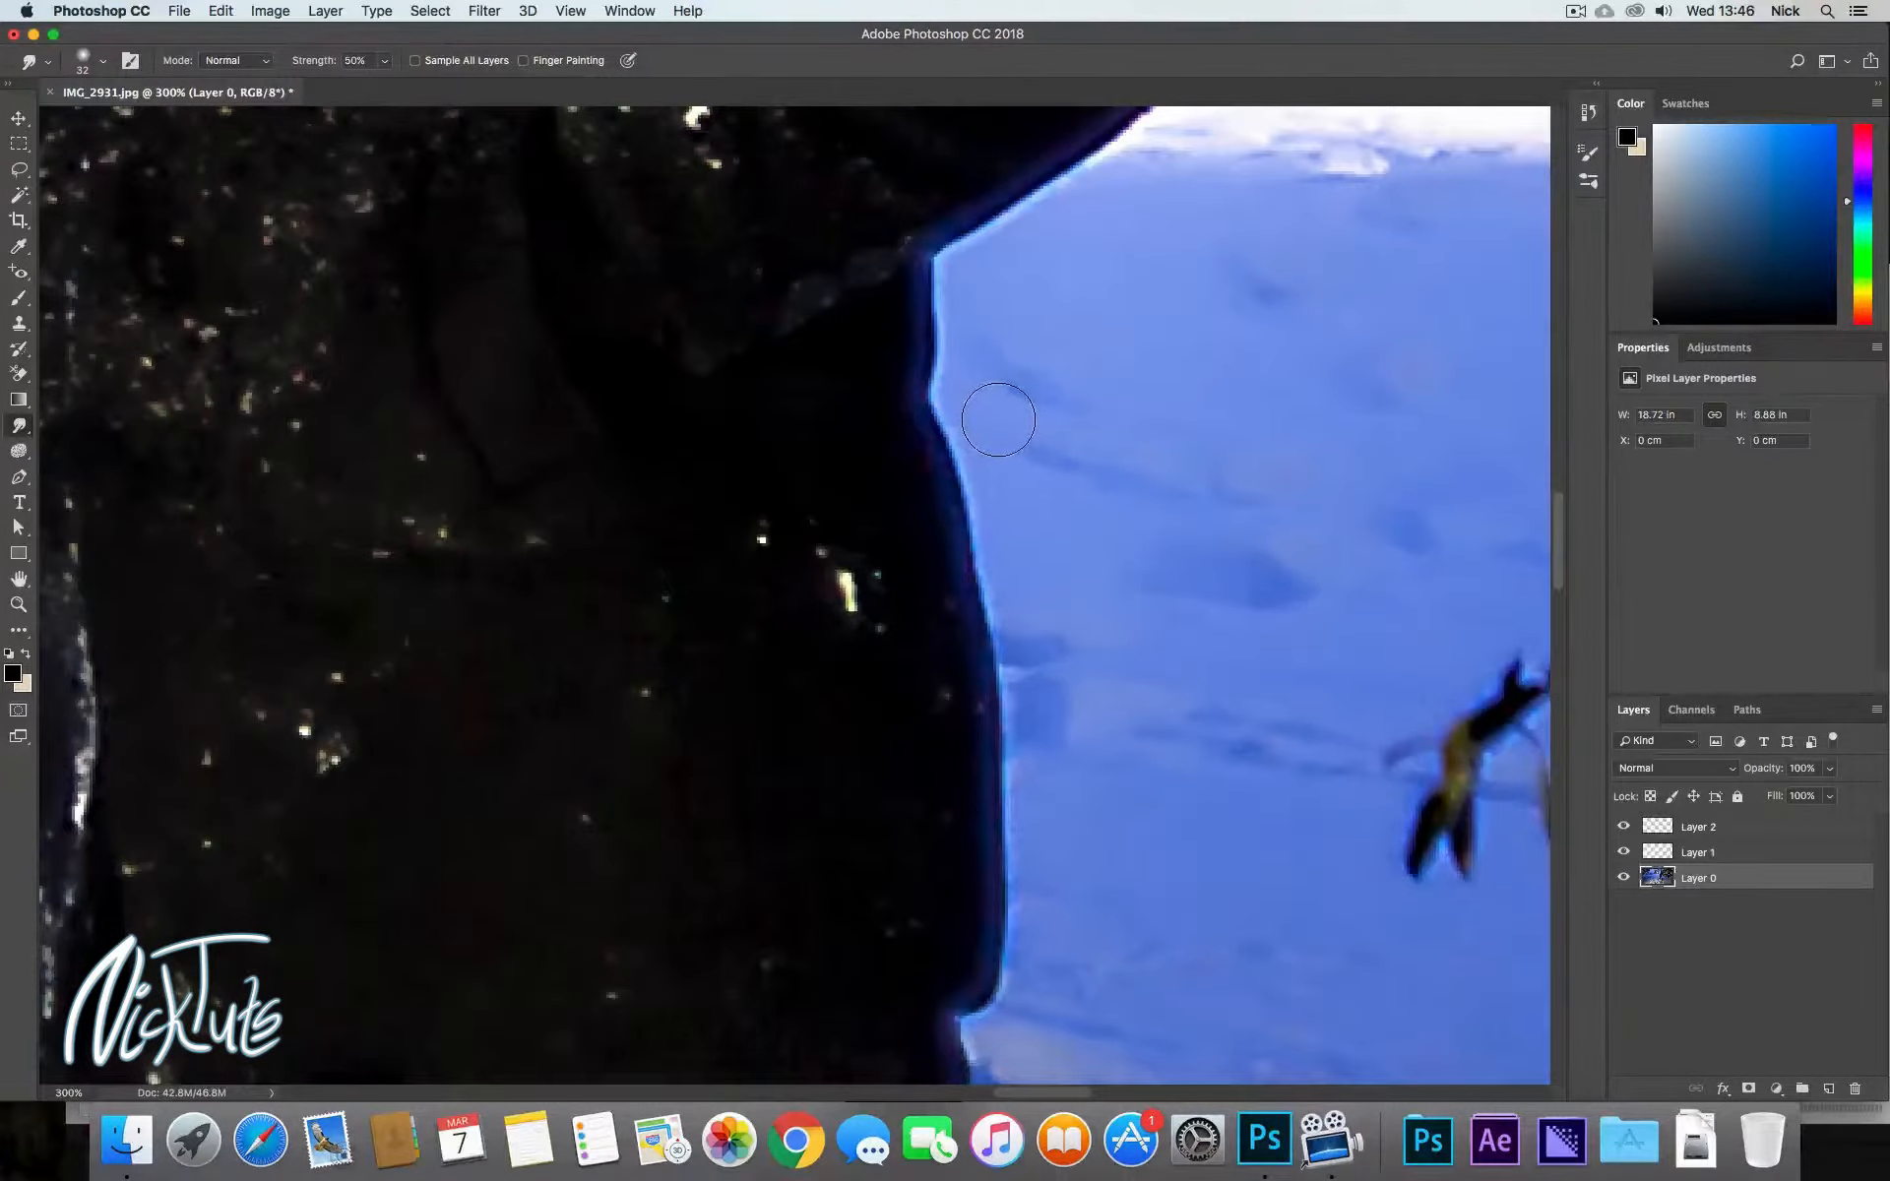
{"action": "left_click_drag", "start_coordinate": [1136, 440], "coordinate": [1268, 447]}
{"action": "mouse_move", "coordinate": [998, 410]}
{"action": "left_mouse_down"}
{"action": "mouse_move", "coordinate": [970, 420]}
{"action": "mouse_move", "coordinate": [996, 492]}
{"action": "left_mouse_up"}
{"action": "mouse_move", "coordinate": [987, 532]}
{"action": "left_mouse_down"}
{"action": "mouse_move", "coordinate": [1007, 597]}
{"action": "mouse_move", "coordinate": [948, 385]}
{"action": "mouse_move", "coordinate": [925, 394]}
{"action": "mouse_move", "coordinate": [962, 415]}
{"action": "mouse_move", "coordinate": [954, 470]}
{"action": "mouse_move", "coordinate": [969, 458]}
{"action": "mouse_move", "coordinate": [992, 507]}
{"action": "mouse_move", "coordinate": [974, 519]}
{"action": "mouse_move", "coordinate": [1071, 644]}
{"action": "mouse_move", "coordinate": [1057, 678]}
{"action": "mouse_move", "coordinate": [1090, 559]}
{"action": "mouse_move", "coordinate": [1047, 710]}
{"action": "mouse_move", "coordinate": [1084, 738]}
{"action": "mouse_move", "coordinate": [1068, 783]}
{"action": "mouse_move", "coordinate": [1073, 907]}
{"action": "left_mouse_up"}
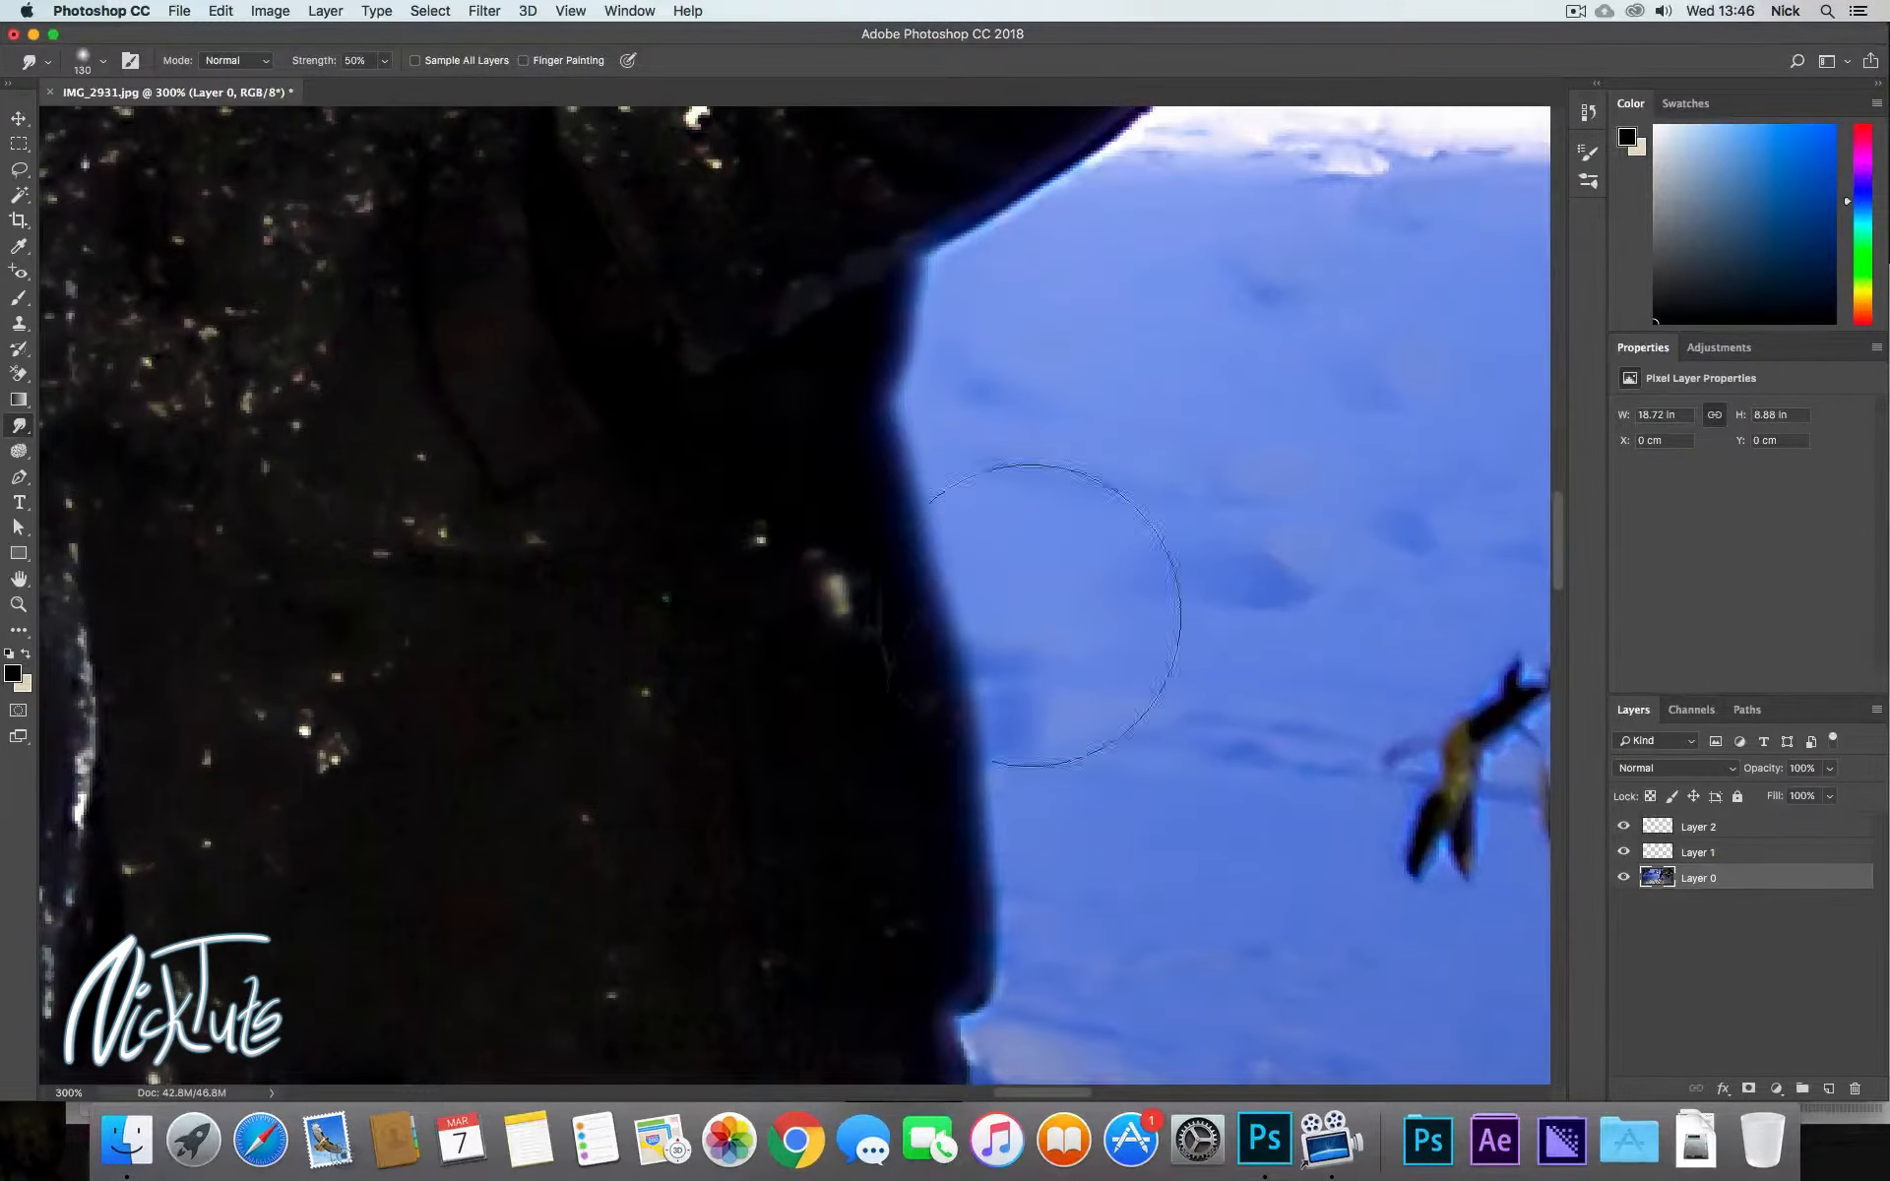
{"action": "left_click", "coordinate": [480, 11]}
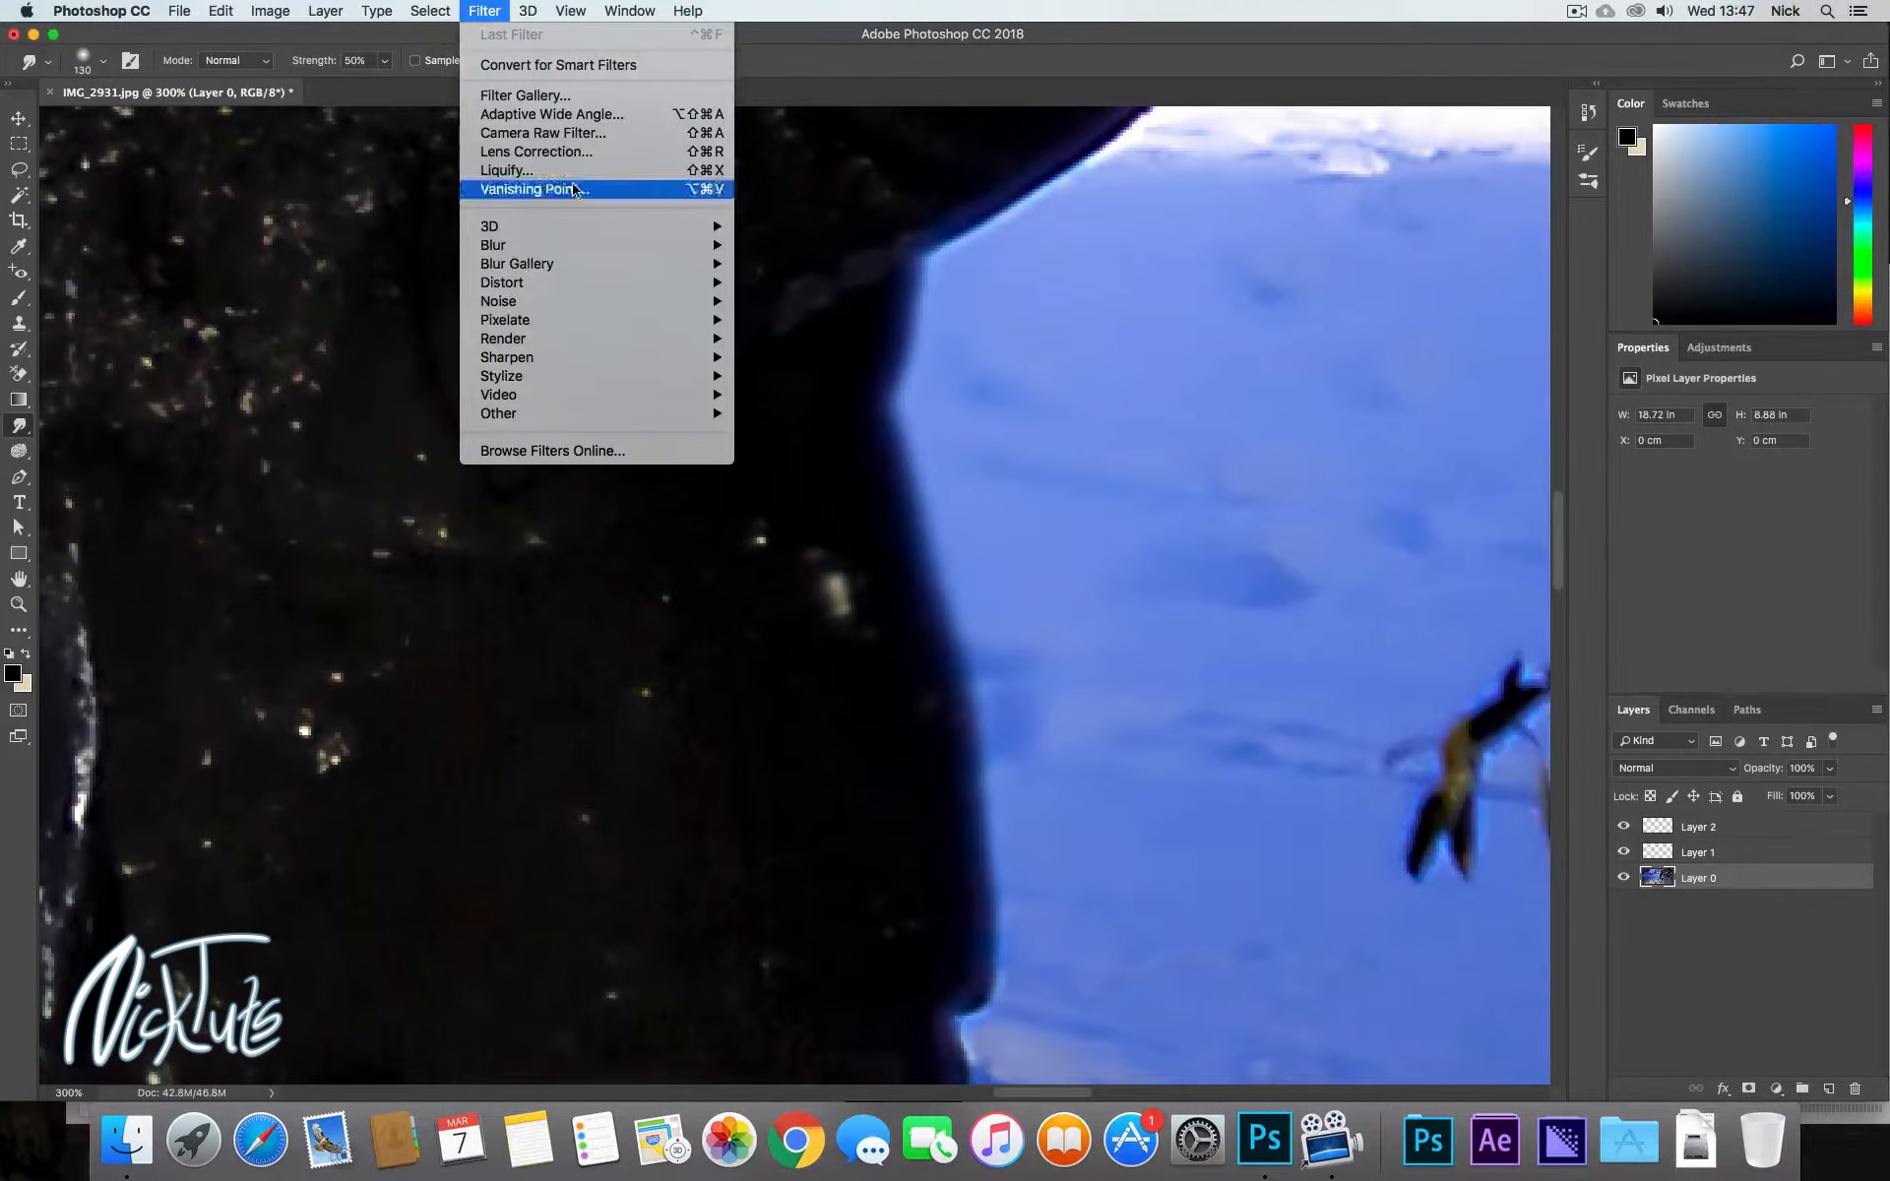
{"action": "left_click", "coordinate": [489, 17]}
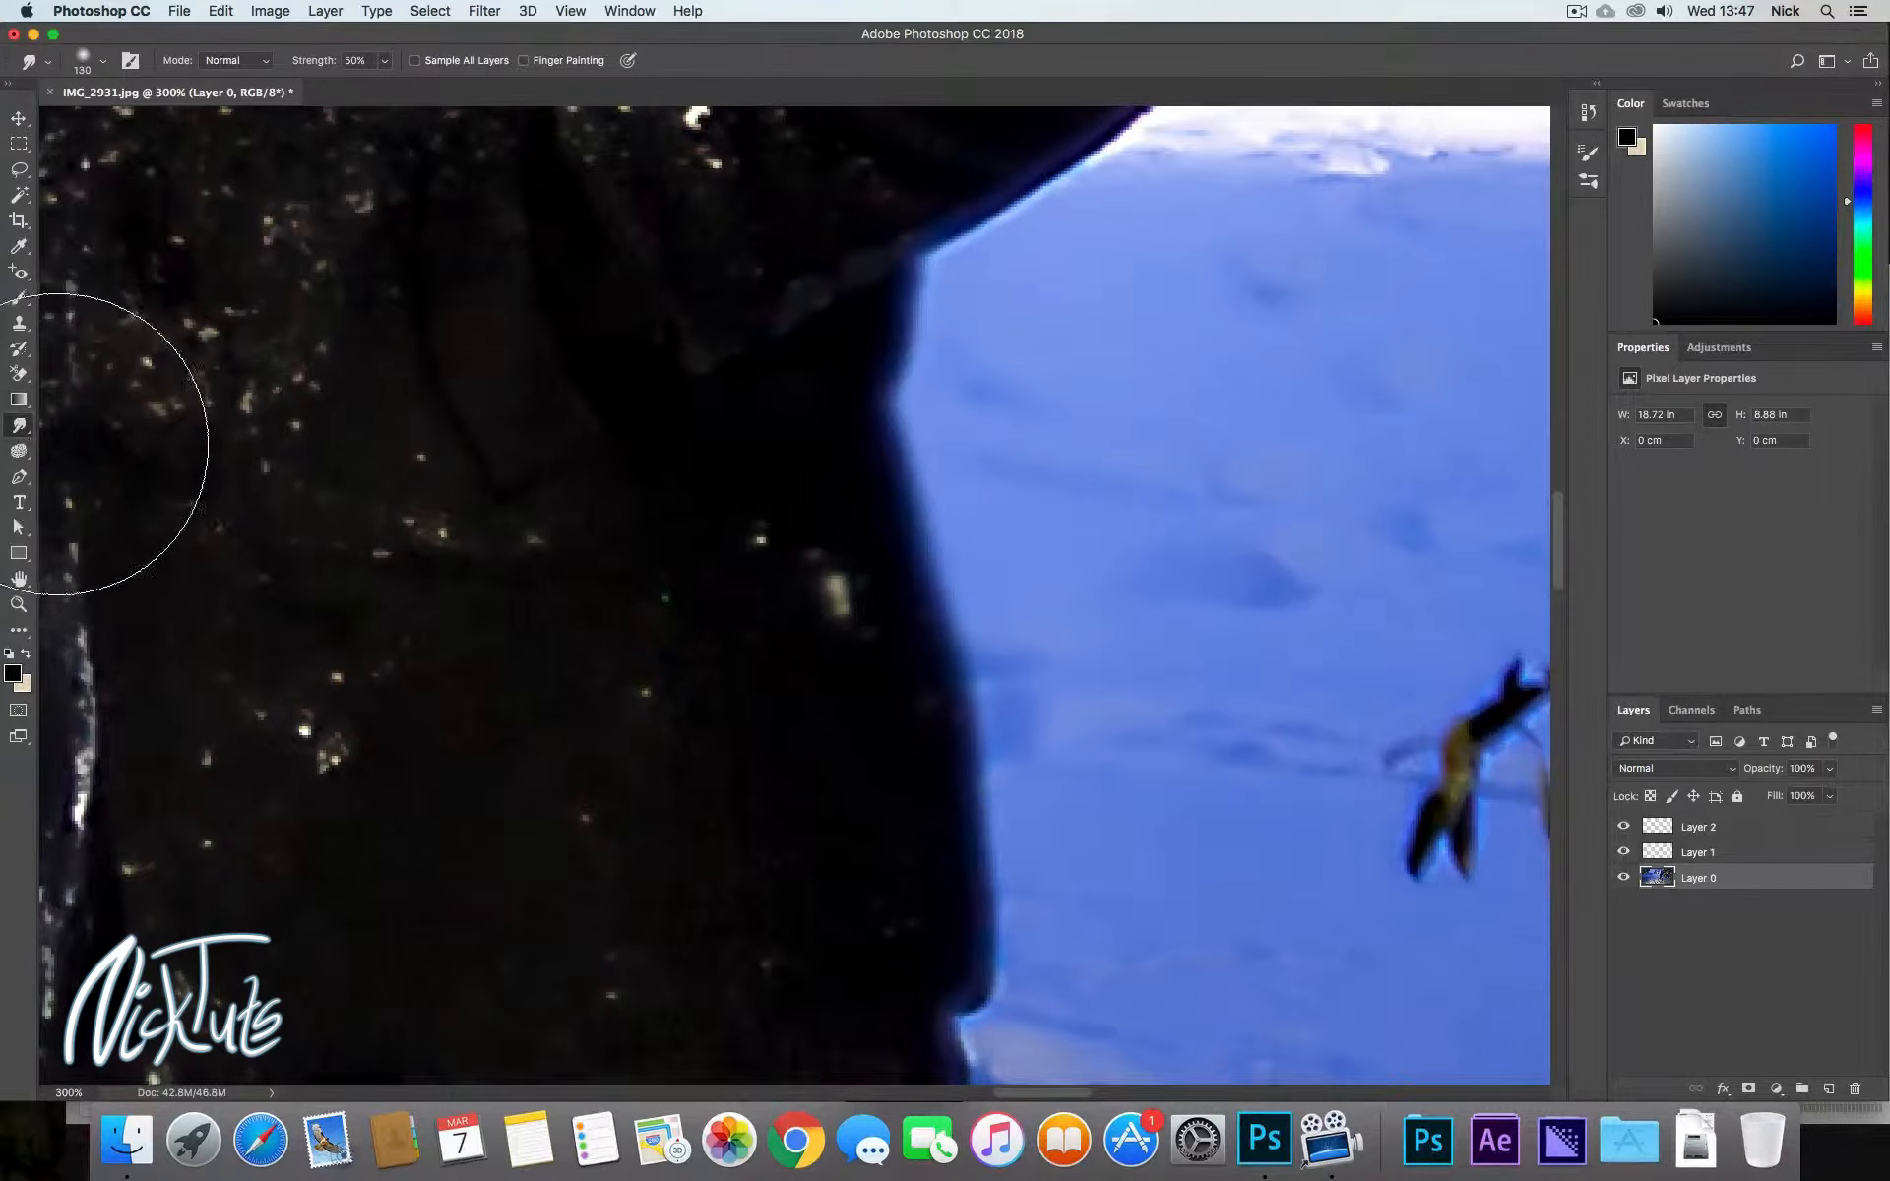
Undo the blur, smudge and sharpen edits one by one, back to the original locked Background layer.
{"action": "right_click", "coordinate": [20, 454]}
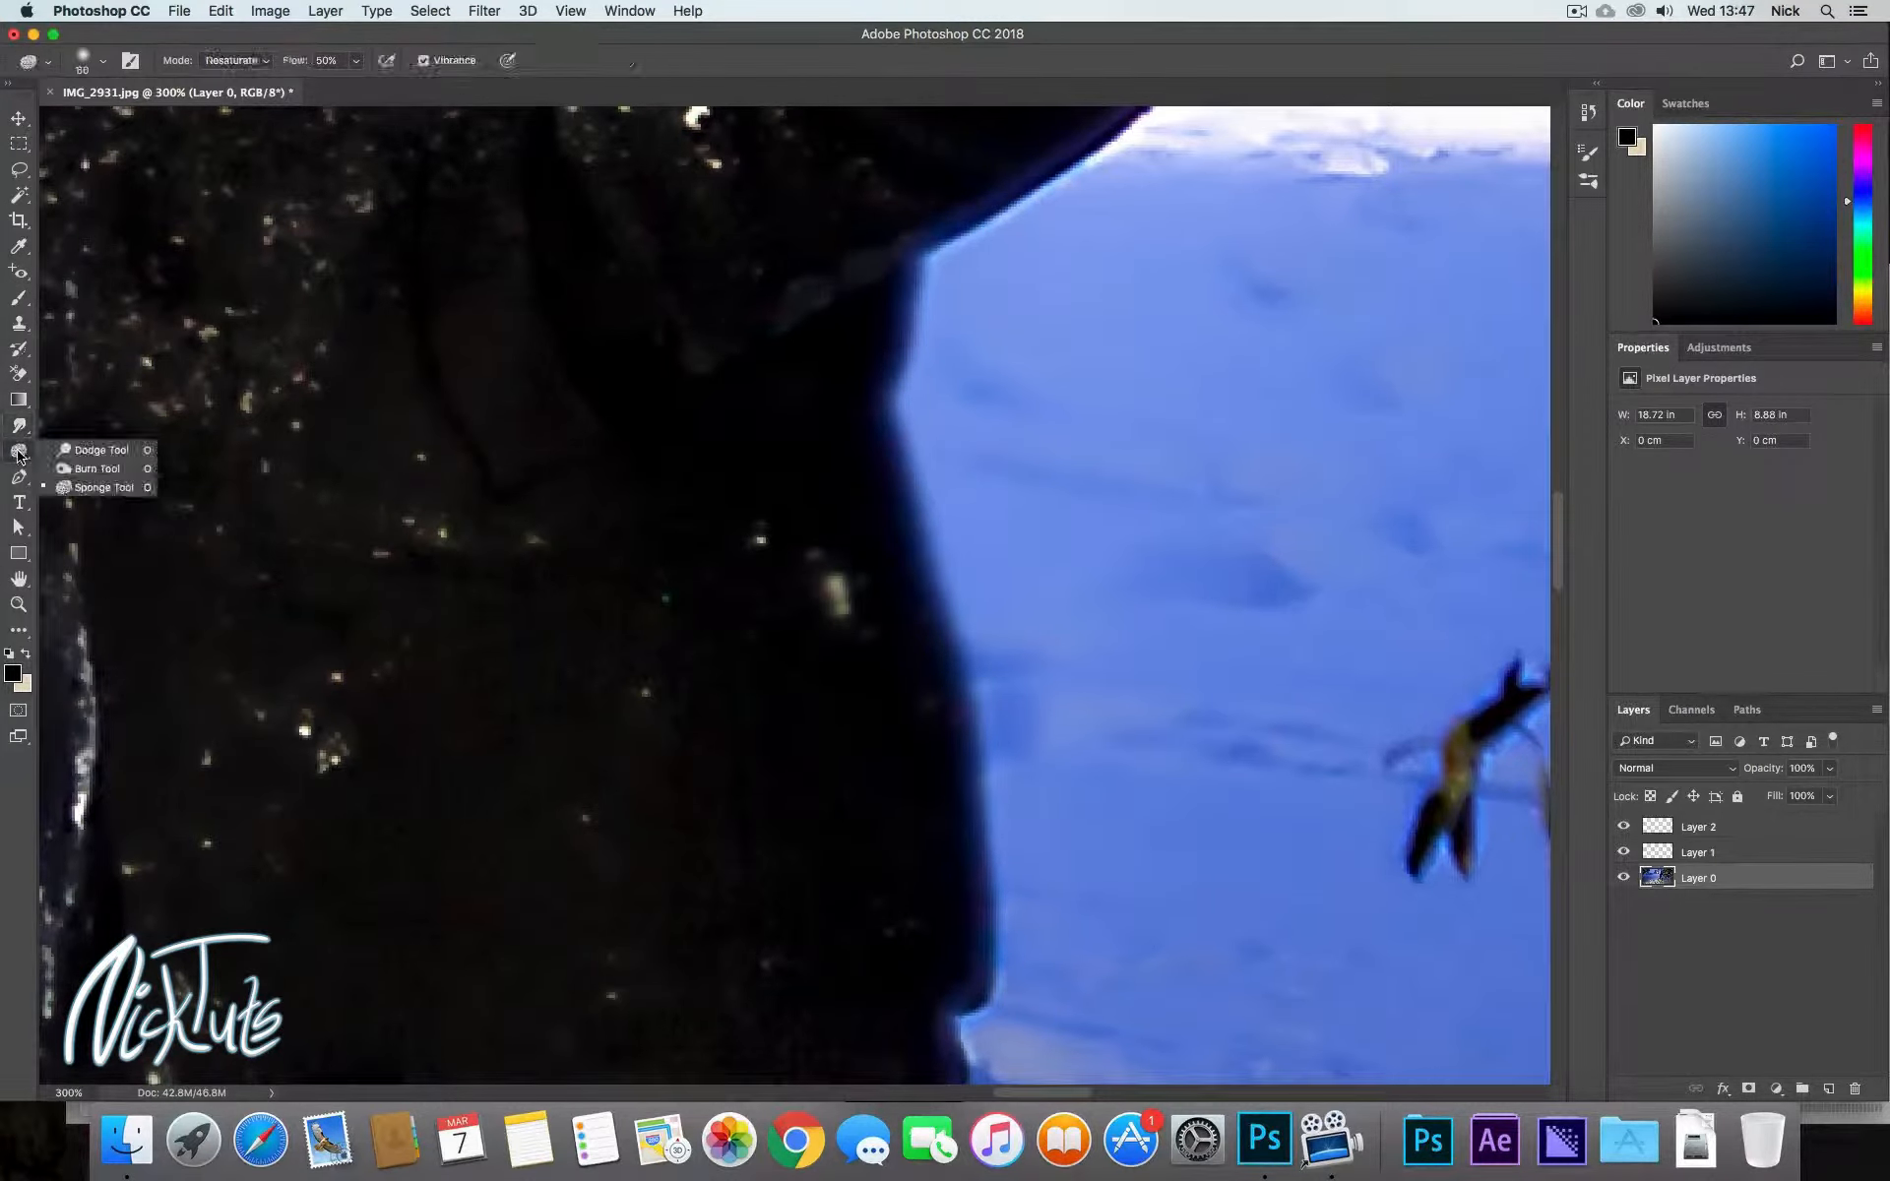
{"action": "left_click", "coordinate": [79, 445]}
{"action": "key", "text": "z"}
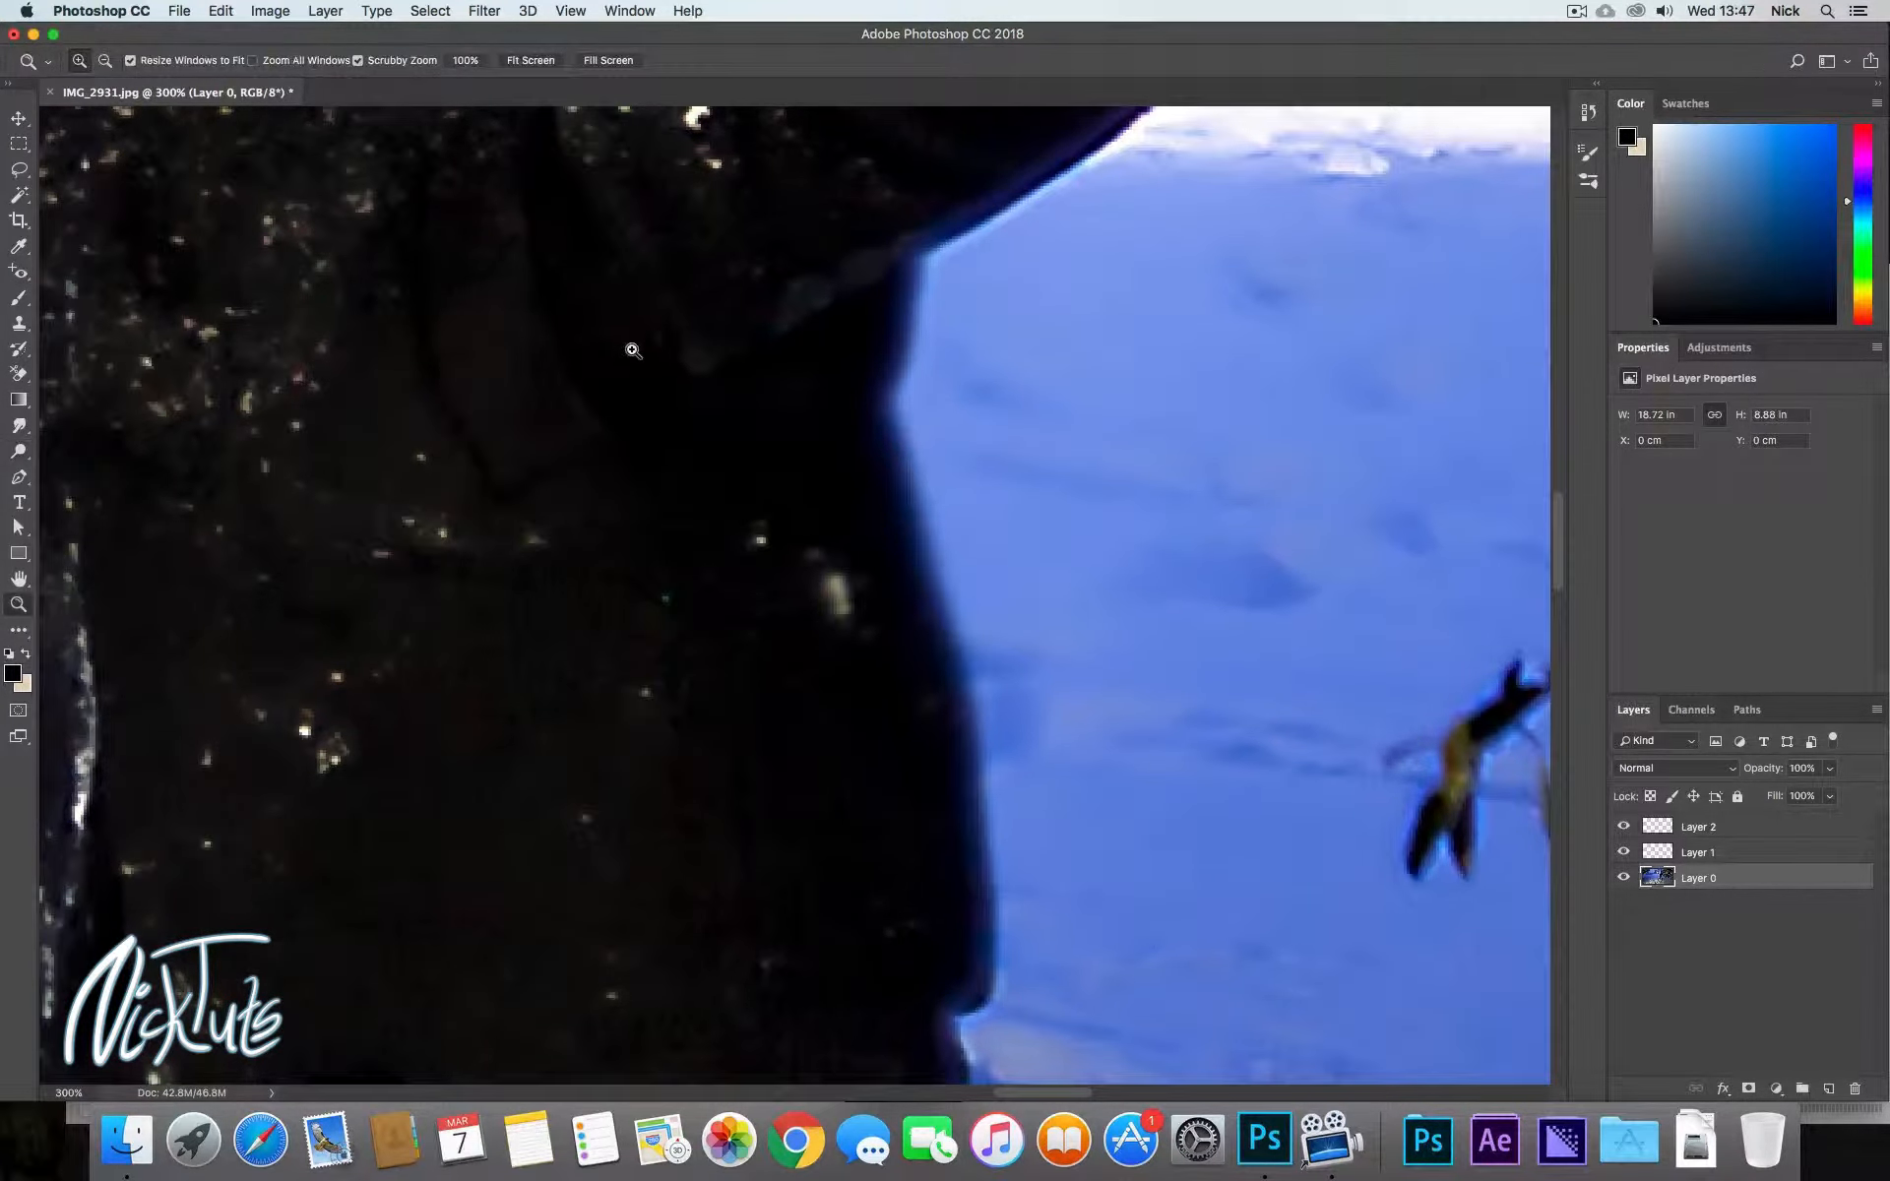
{"action": "left_click", "coordinate": [626, 370], "text": "alt"}
{"action": "left_click", "coordinate": [645, 382], "text": "alt"}
{"action": "left_click_drag", "start_coordinate": [672, 380], "coordinate": [789, 590]}
{"action": "left_click_drag", "start_coordinate": [687, 228], "coordinate": [833, 538]}
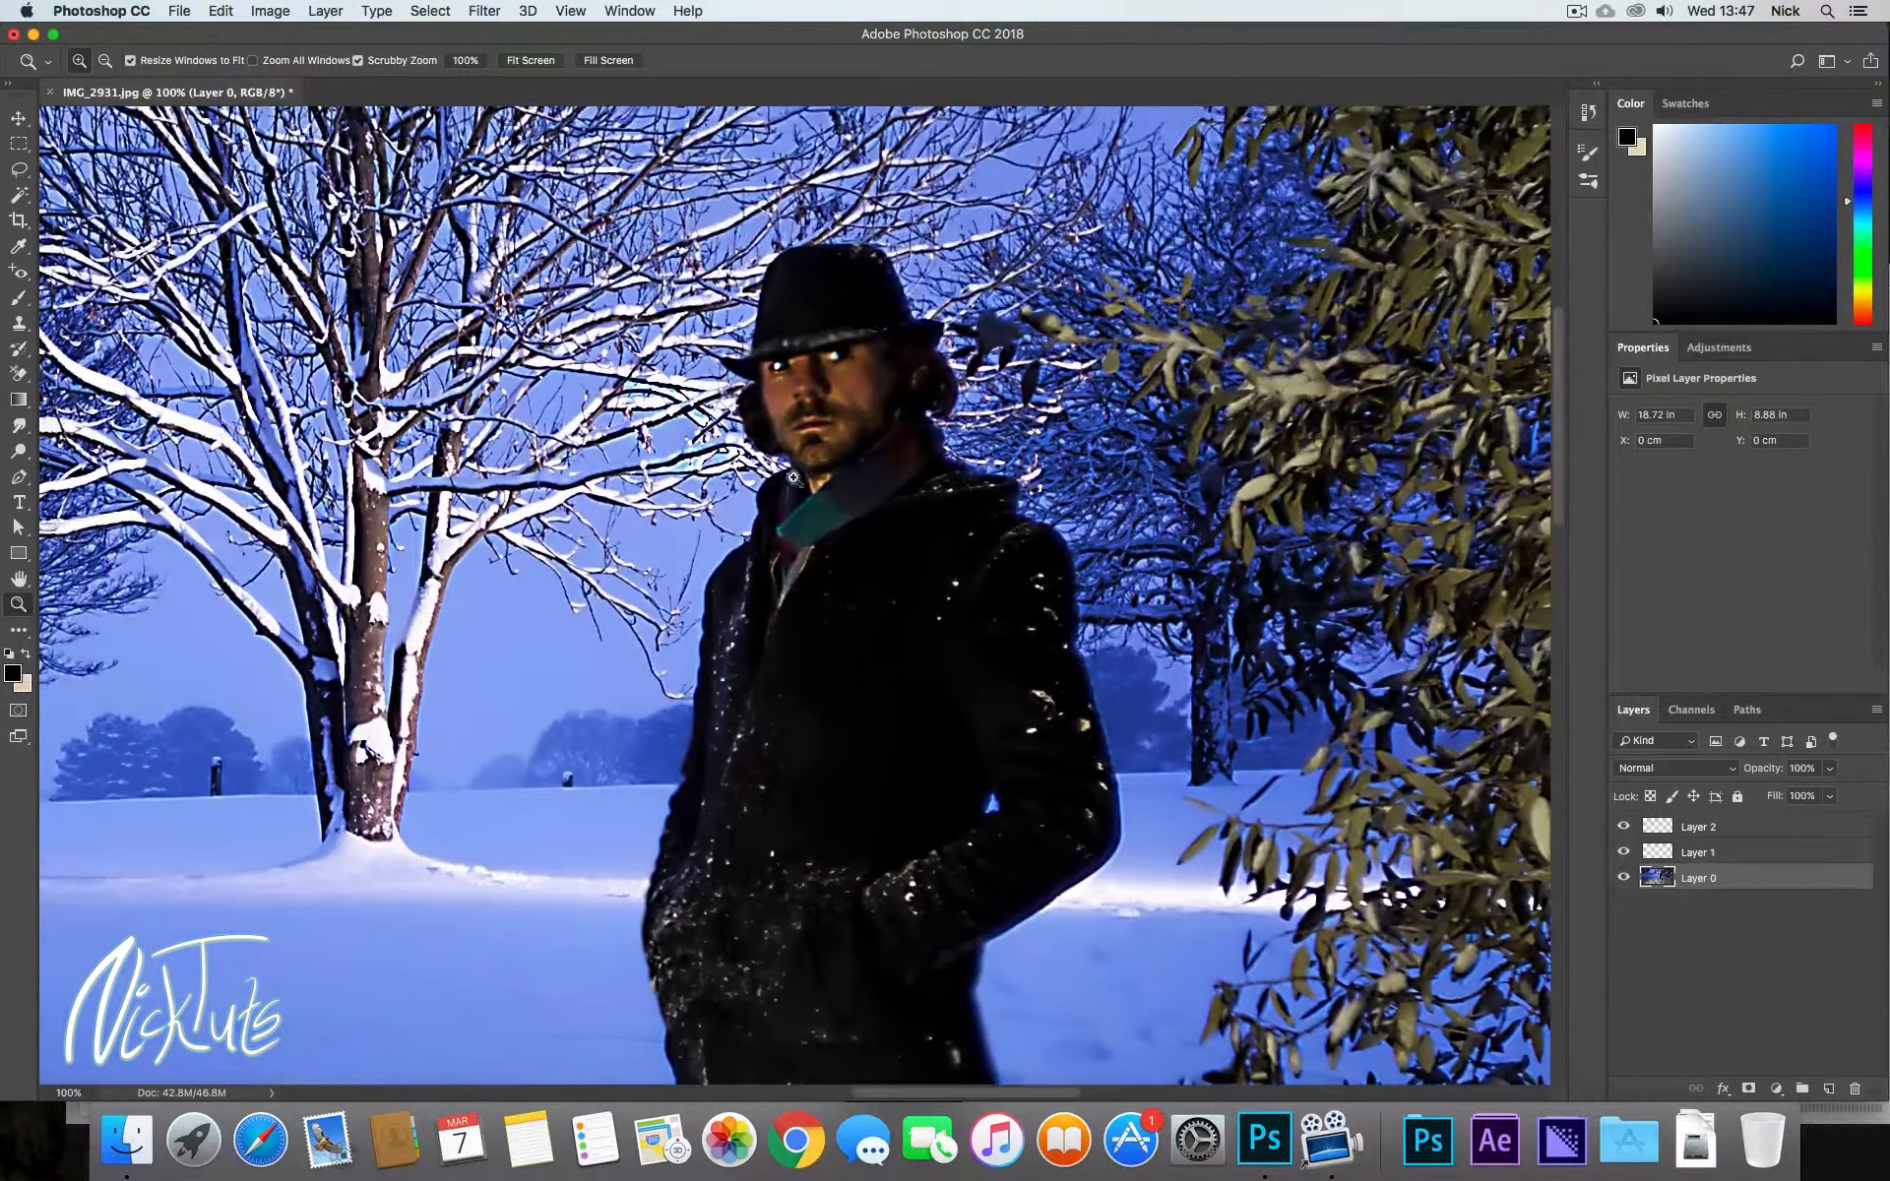
{"action": "left_click", "coordinate": [825, 402]}
{"action": "left_click", "coordinate": [825, 401]}
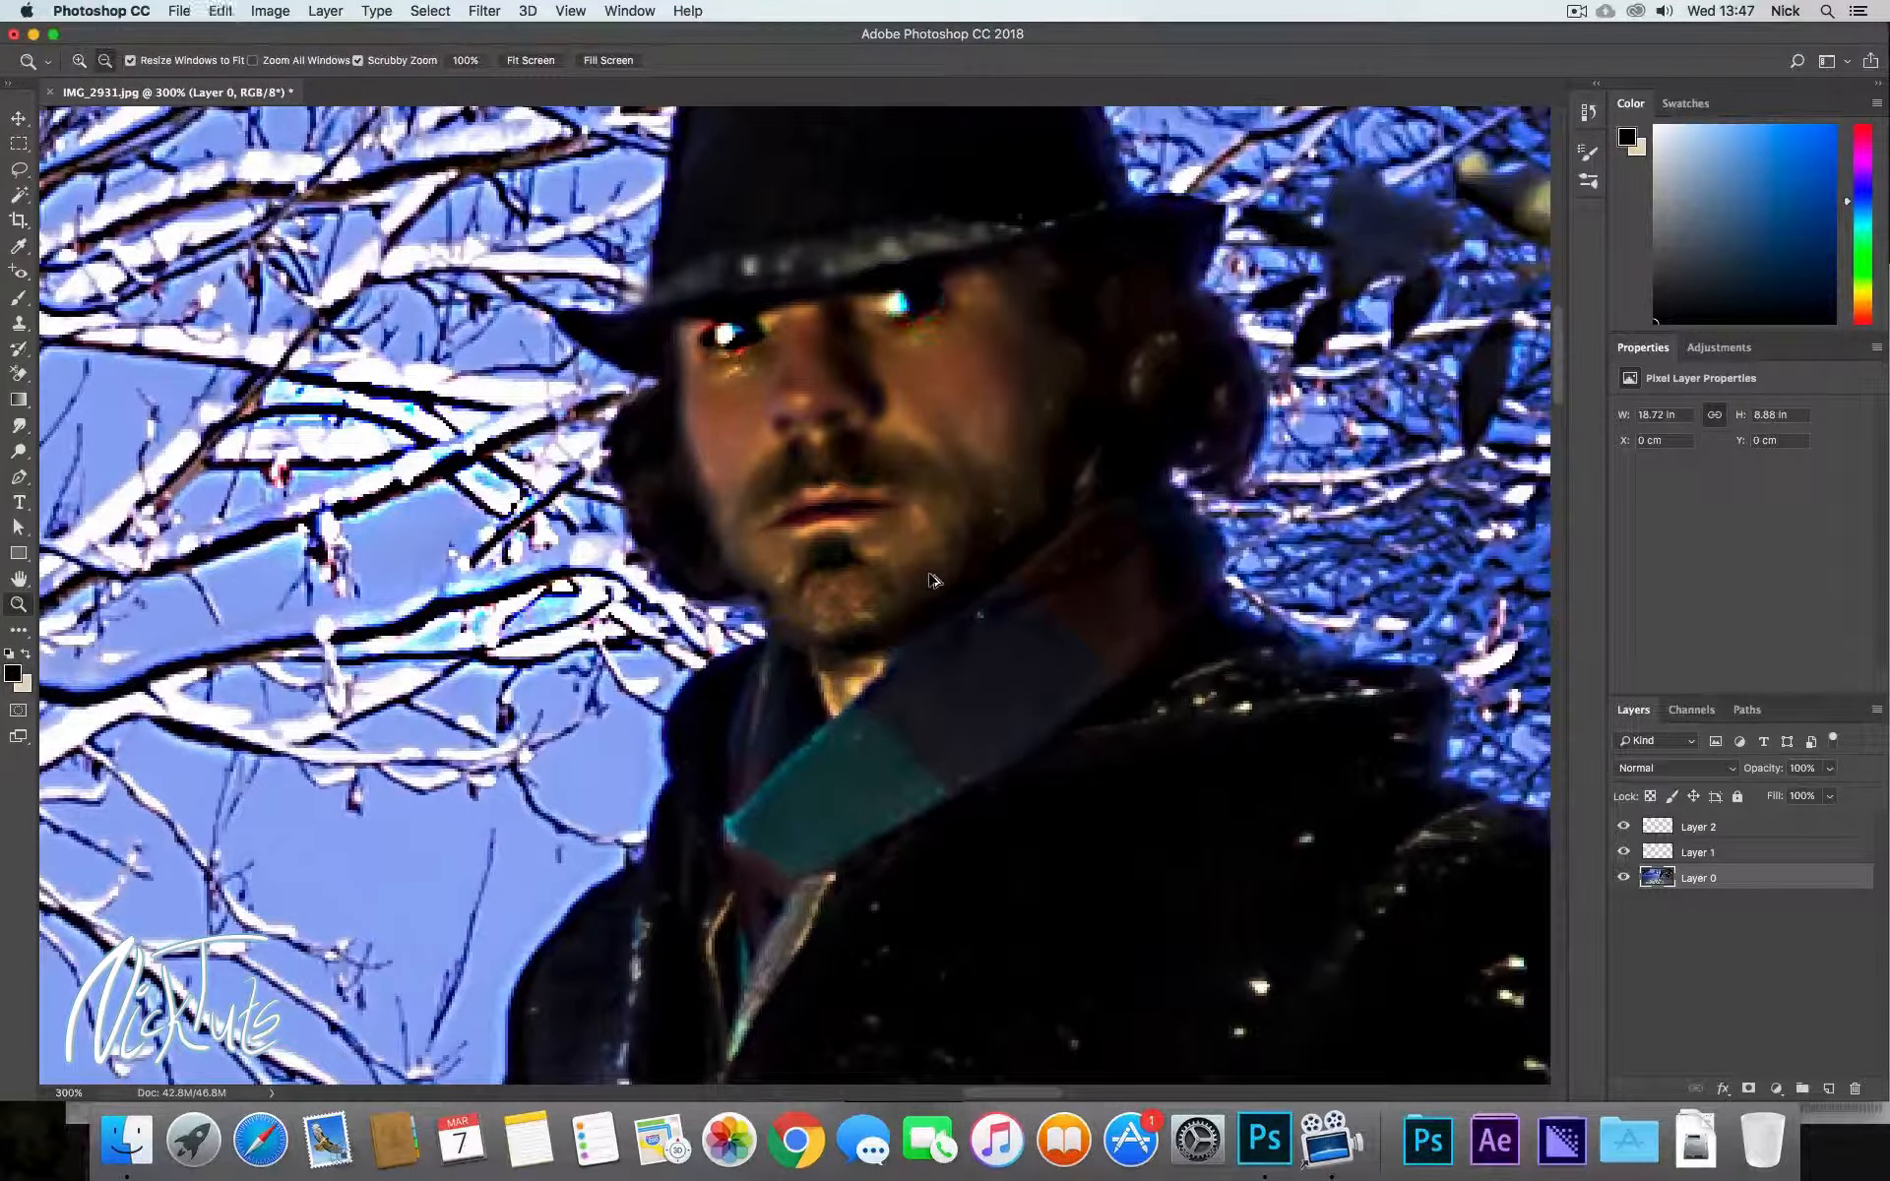
{"action": "key", "text": "alt+super+z"}
{"action": "key", "text": "alt+super+z"}
{"action": "key", "text": "alt+super+z"}
{"action": "key", "text": "alt+super+z"}
{"action": "key", "text": "alt+super+z"}
{"action": "key", "text": "alt+super+z"}
{"action": "key", "text": "alt+super+z"}
{"action": "key", "text": "alt+super+z"}
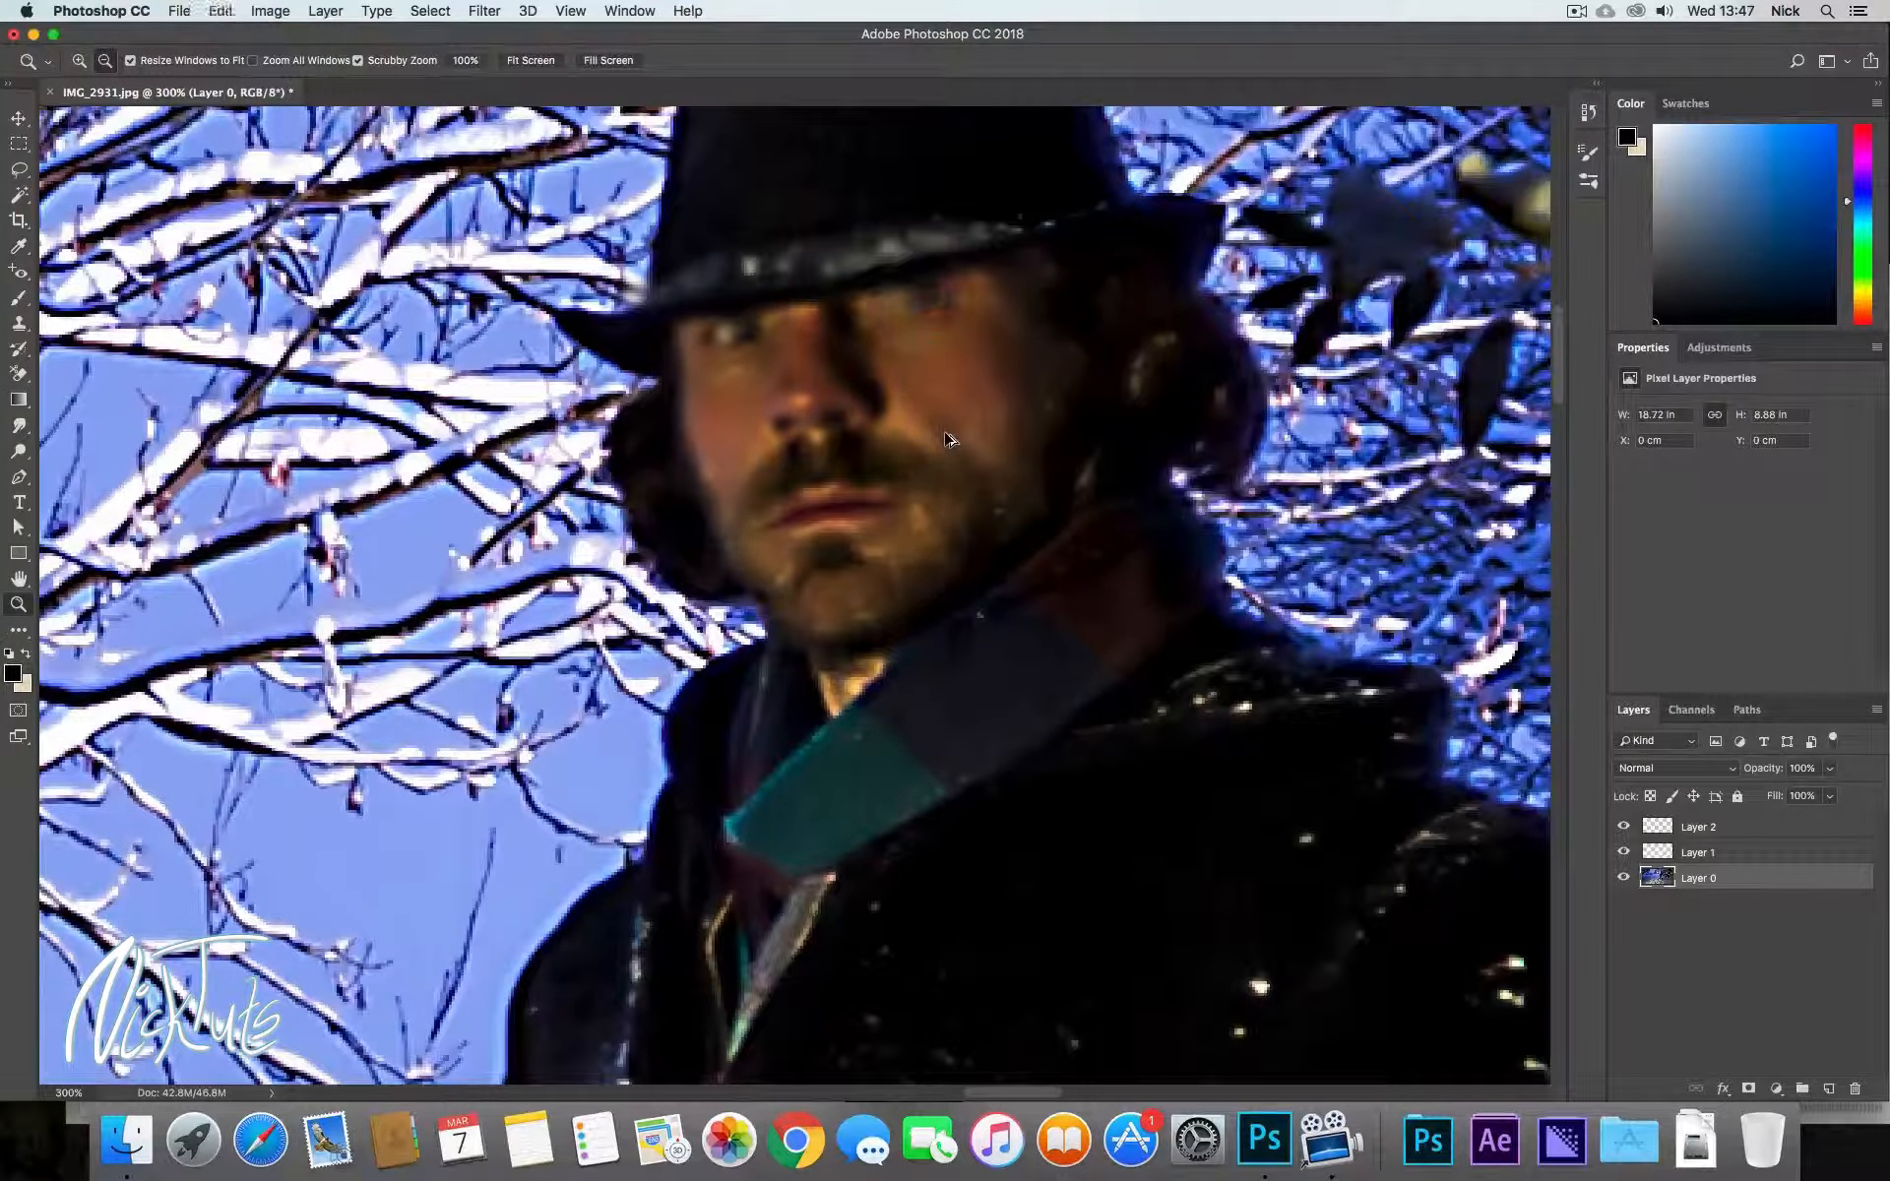
{"action": "key", "text": "alt+super+z"}
{"action": "key", "text": "alt+super+z"}
{"action": "key", "text": "alt+super+z"}
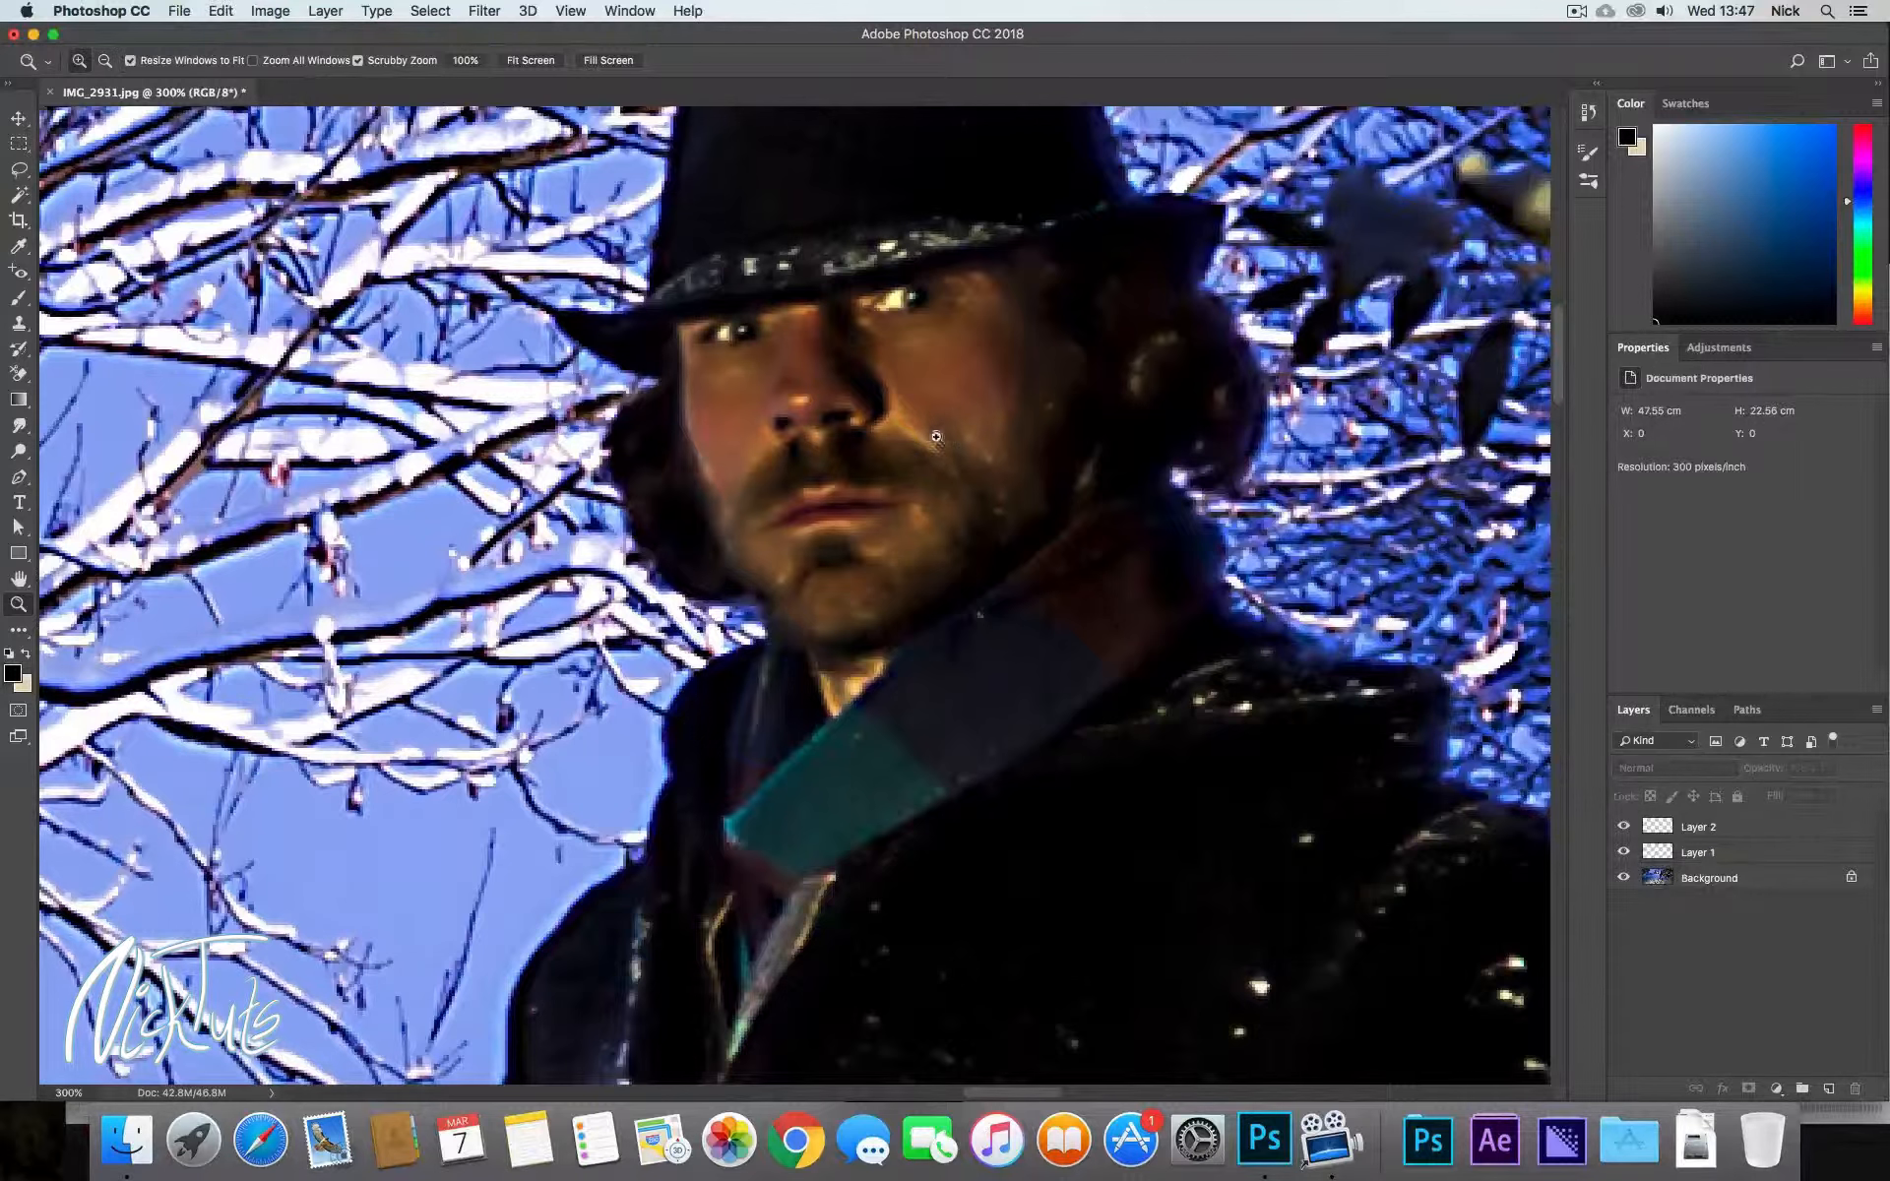
Pick the Dodge tool and convert the locked Background into an editable layer named Layer 0.
{"action": "left_click", "coordinate": [18, 451]}
{"action": "left_click", "coordinate": [94, 449]}
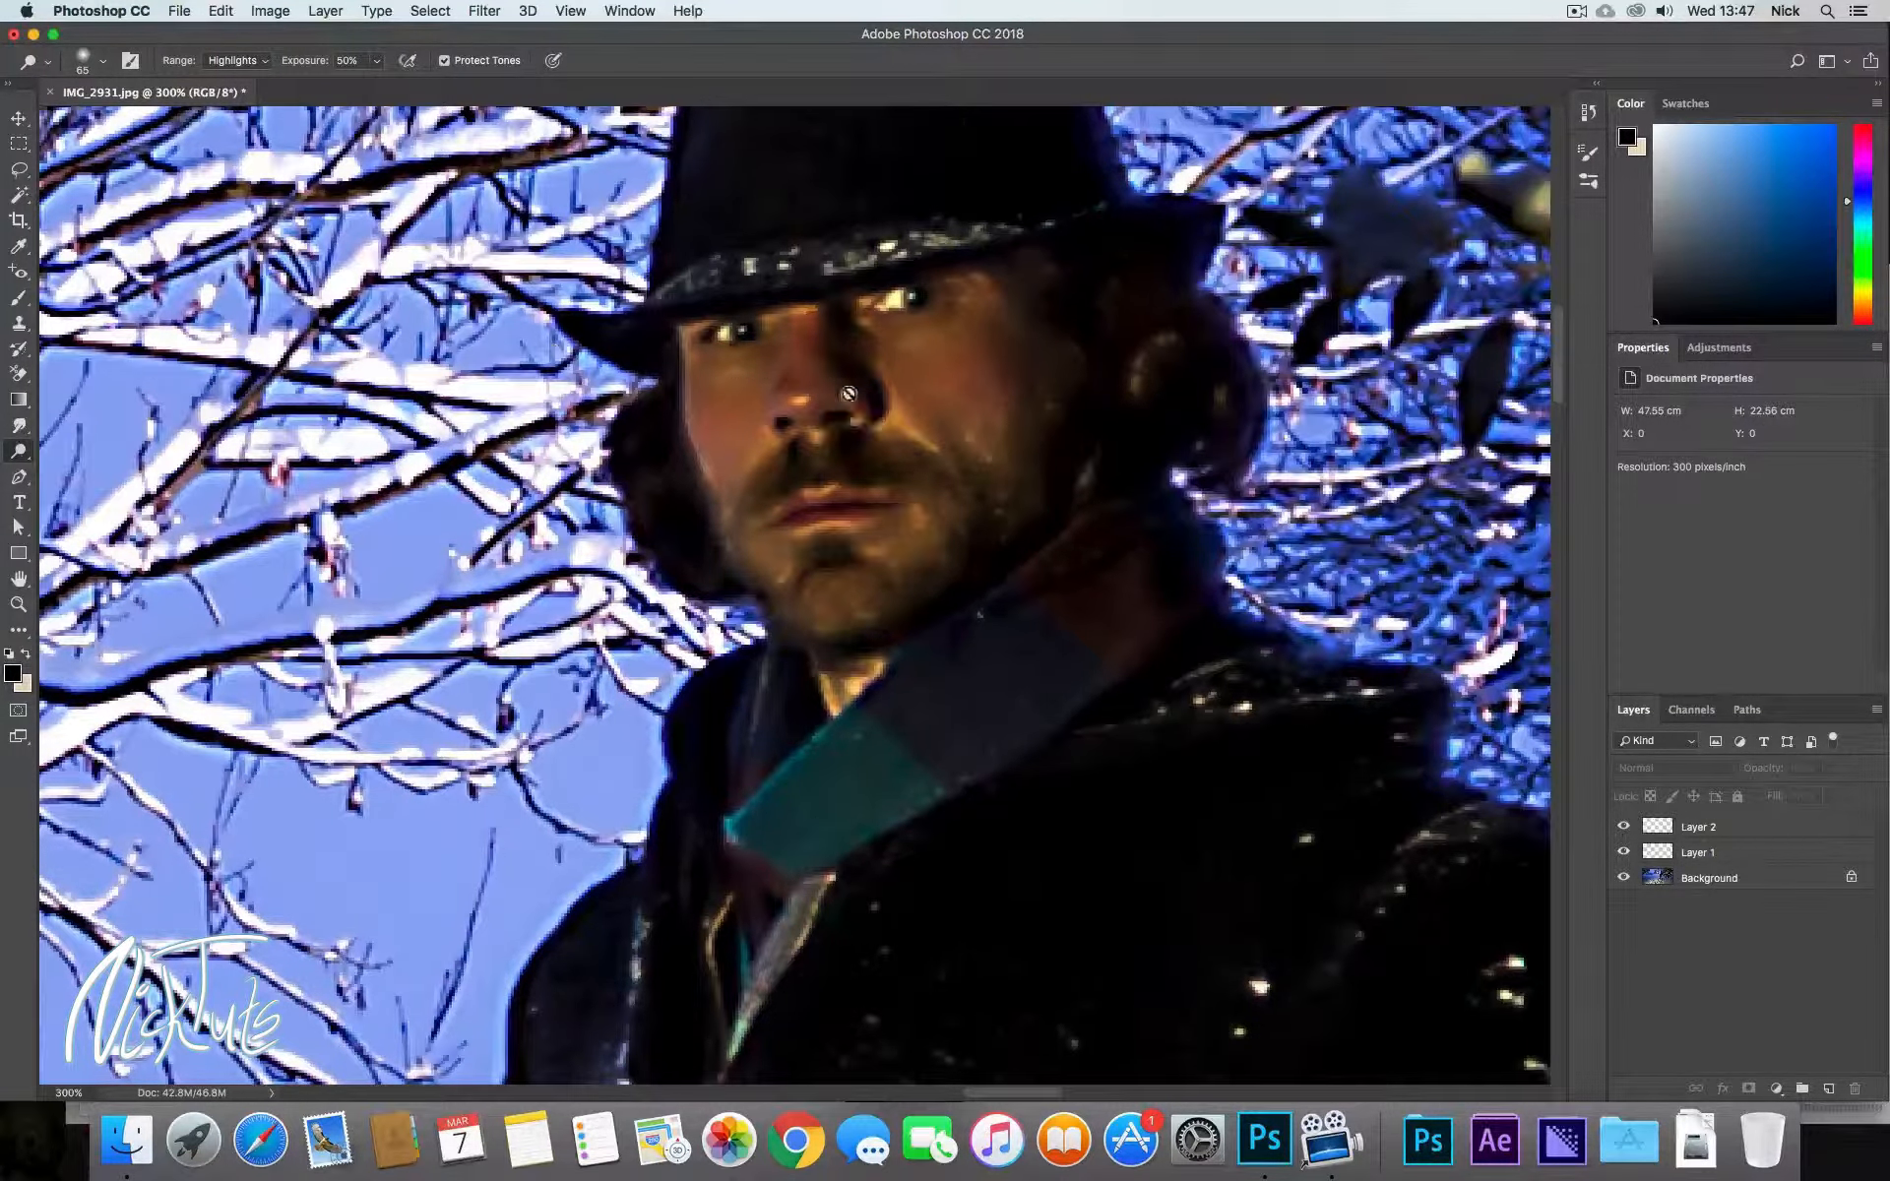
{"action": "double_click", "coordinate": [1755, 889]}
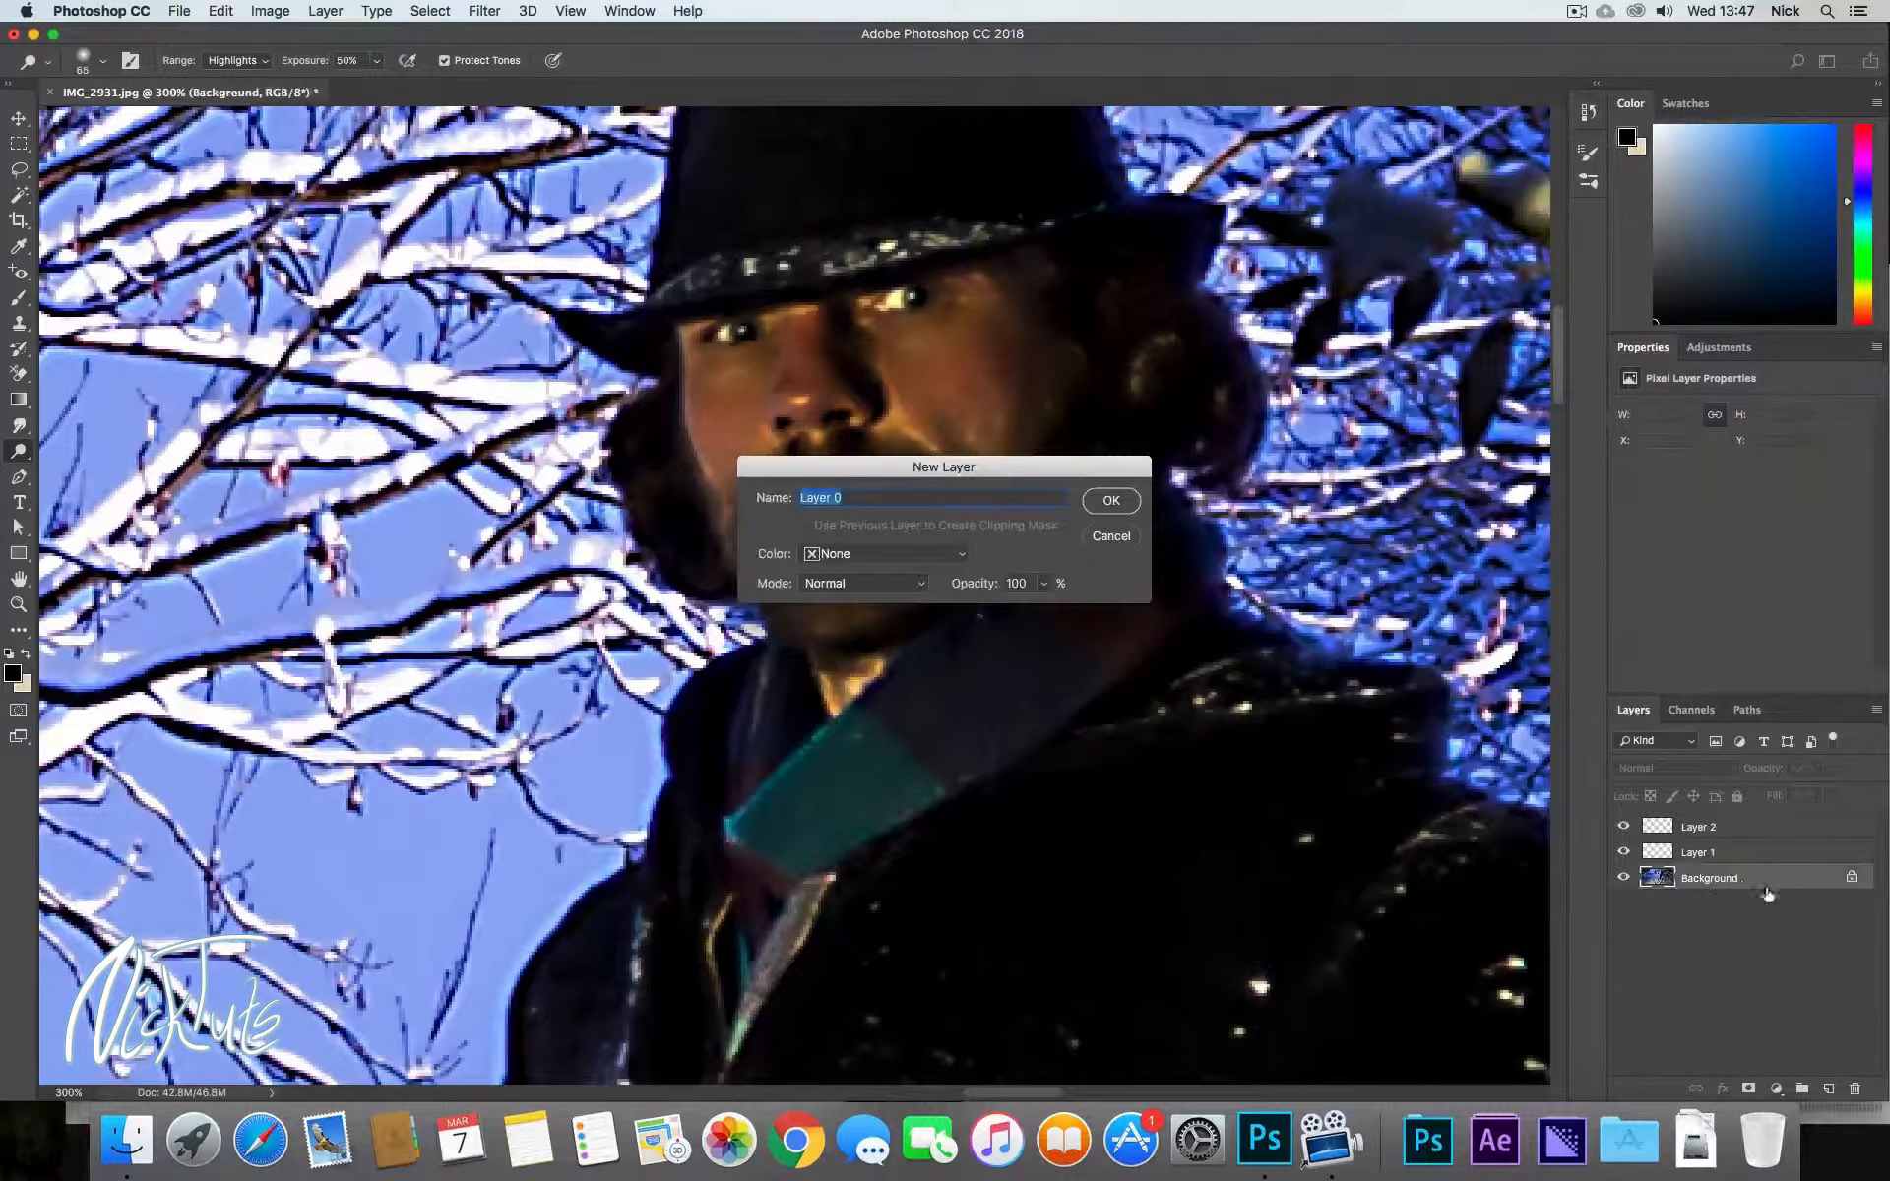
{"action": "left_click", "coordinate": [1123, 502]}
Try dodging the highlights on the man's eye and cheek with a 24 px brush at 50% exposure, undoing the cheek stroke.
{"action": "mouse_move", "coordinate": [886, 295]}
{"action": "left_mouse_down"}
{"action": "mouse_move", "coordinate": [966, 367]}
{"action": "mouse_move", "coordinate": [920, 245]}
{"action": "mouse_move", "coordinate": [936, 316]}
{"action": "mouse_move", "coordinate": [835, 364]}
{"action": "left_mouse_up"}
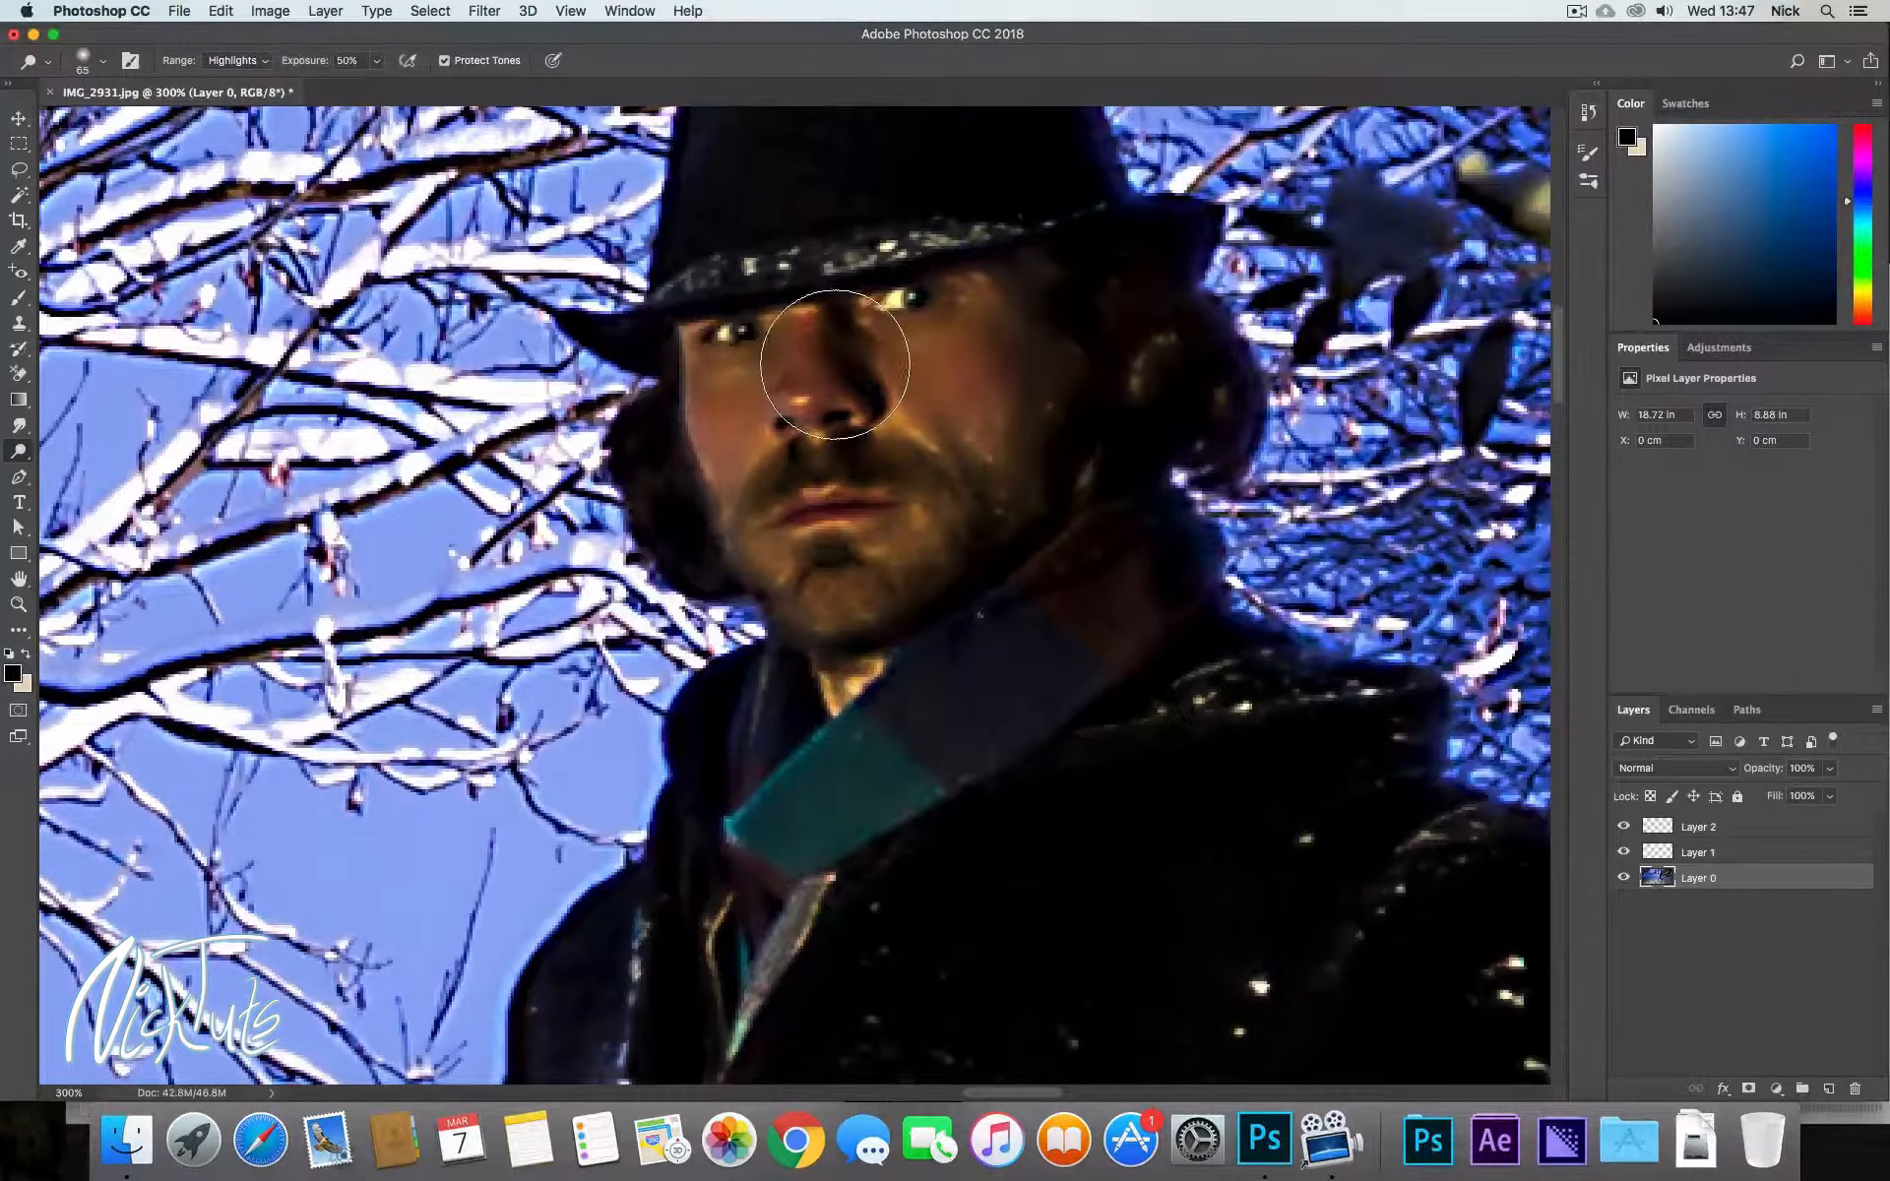
{"action": "left_click_drag", "start_coordinate": [974, 375], "coordinate": [912, 370], "text": "ctrl+alt"}
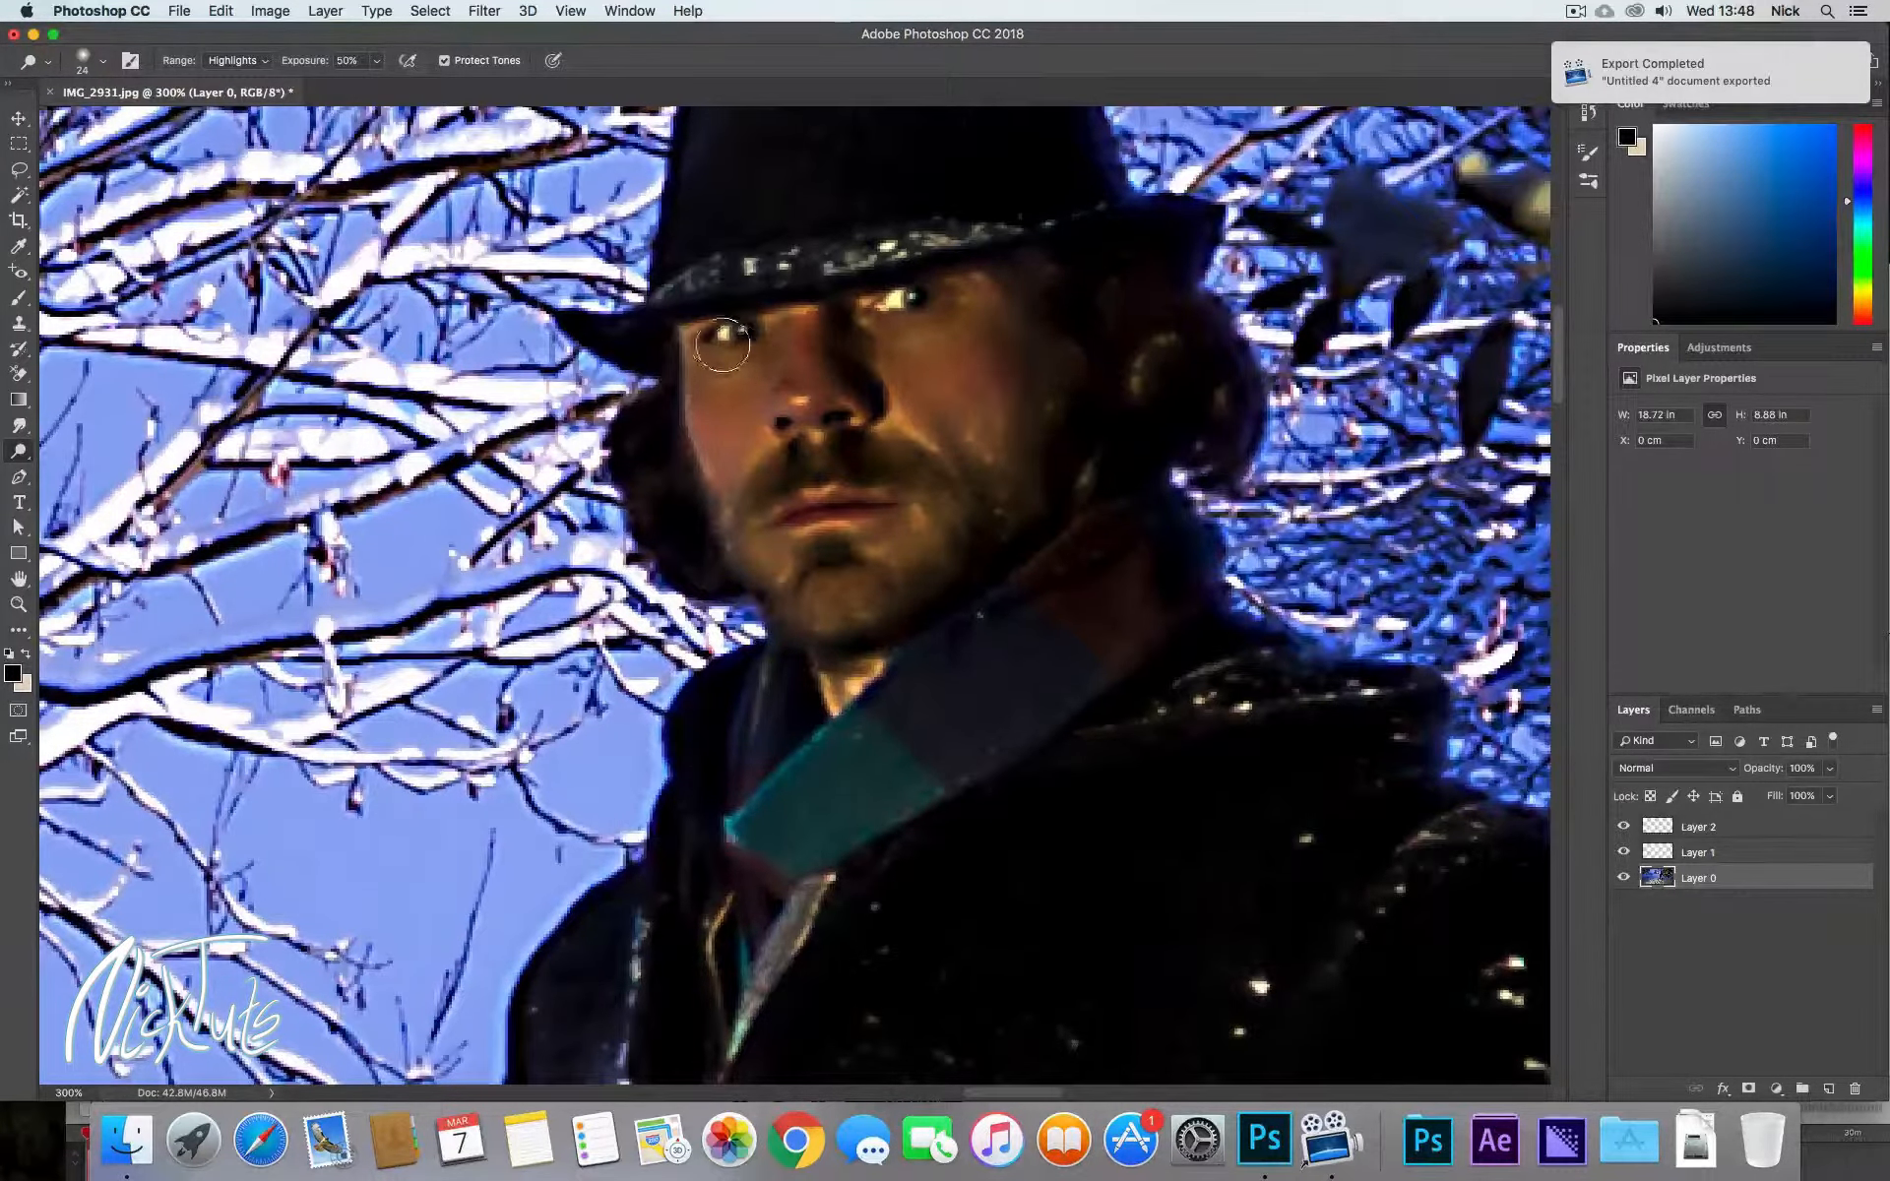
{"action": "mouse_move", "coordinate": [726, 326]}
{"action": "left_mouse_down"}
{"action": "mouse_move", "coordinate": [706, 335]}
{"action": "mouse_move", "coordinate": [732, 340]}
{"action": "mouse_move", "coordinate": [719, 329]}
{"action": "left_mouse_up"}
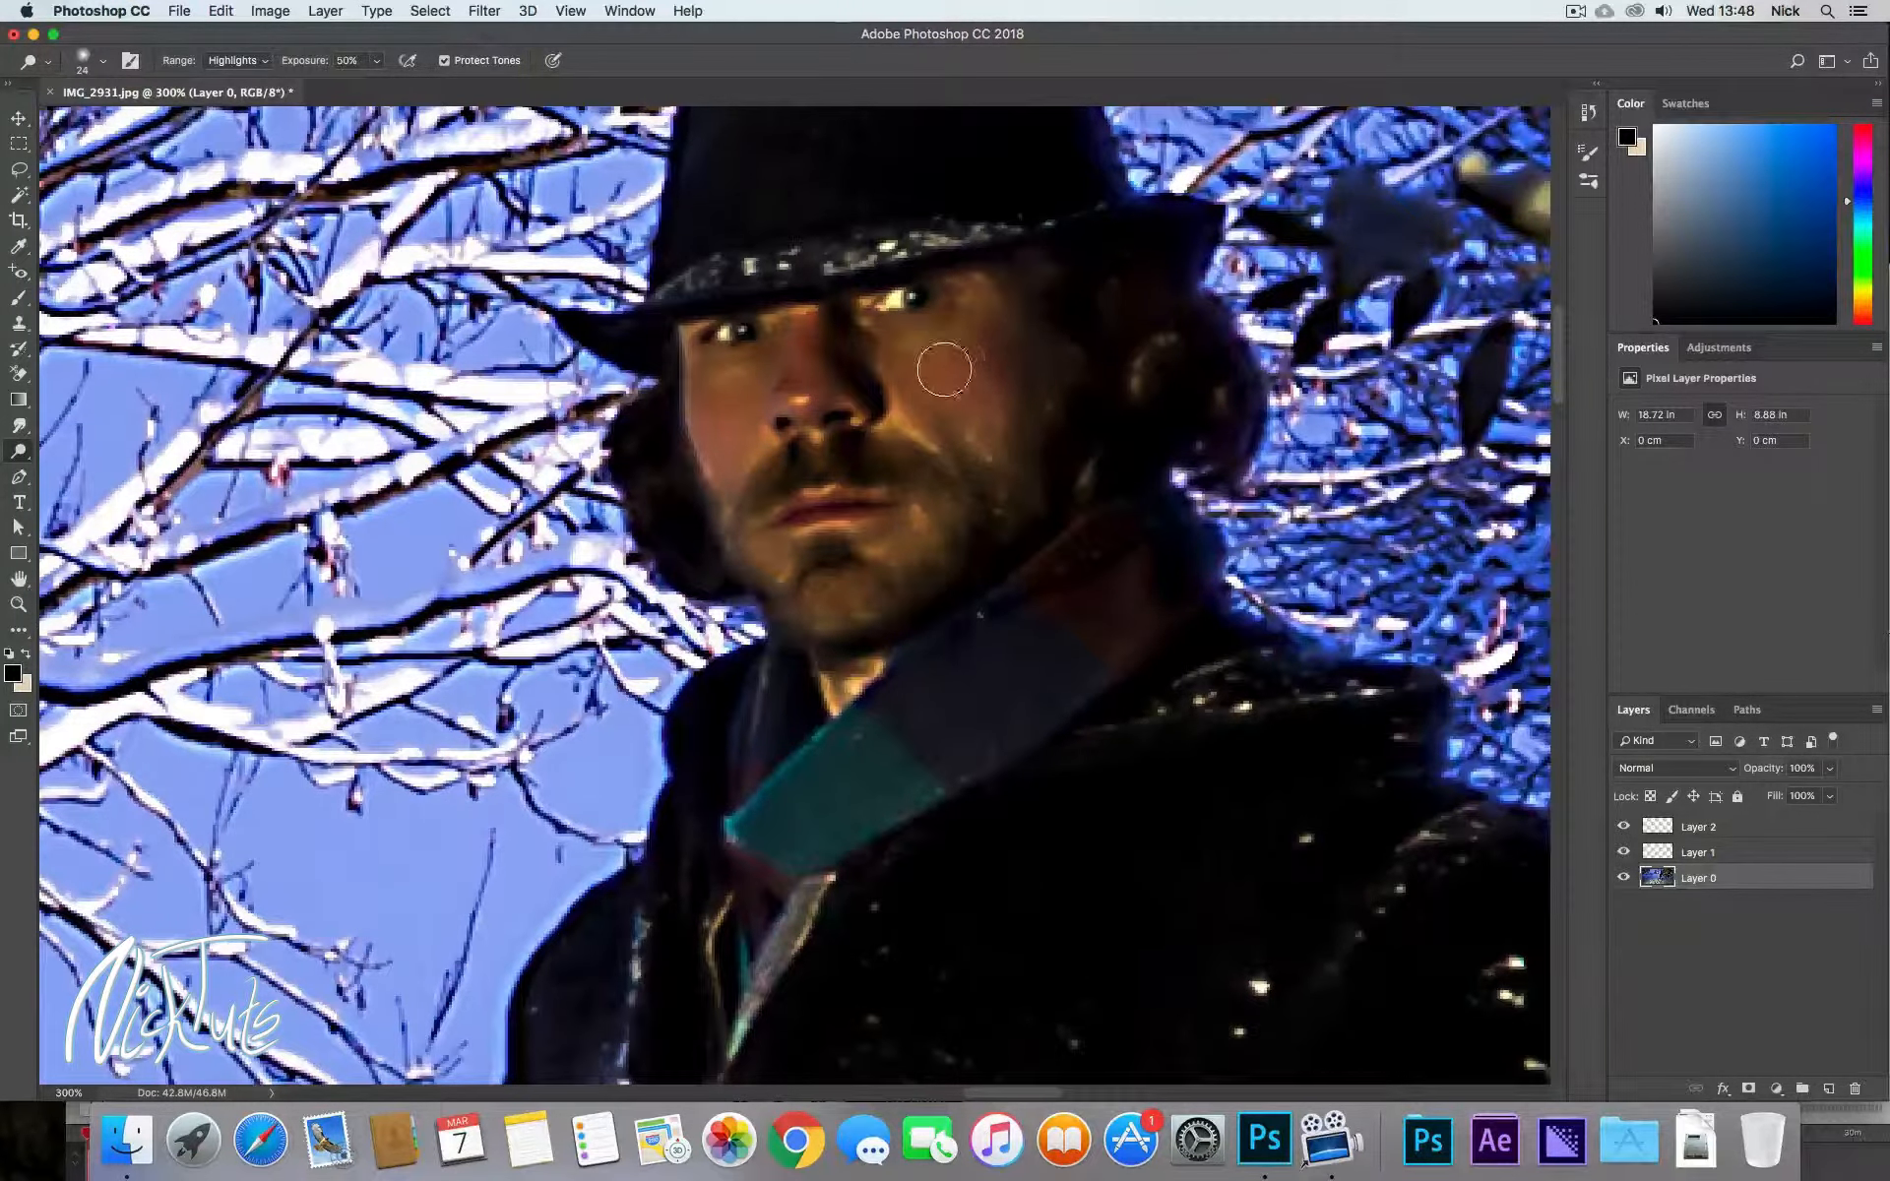
{"action": "mouse_move", "coordinate": [960, 372]}
{"action": "left_mouse_down"}
{"action": "mouse_move", "coordinate": [974, 413]}
{"action": "mouse_move", "coordinate": [993, 351]}
{"action": "left_mouse_up"}
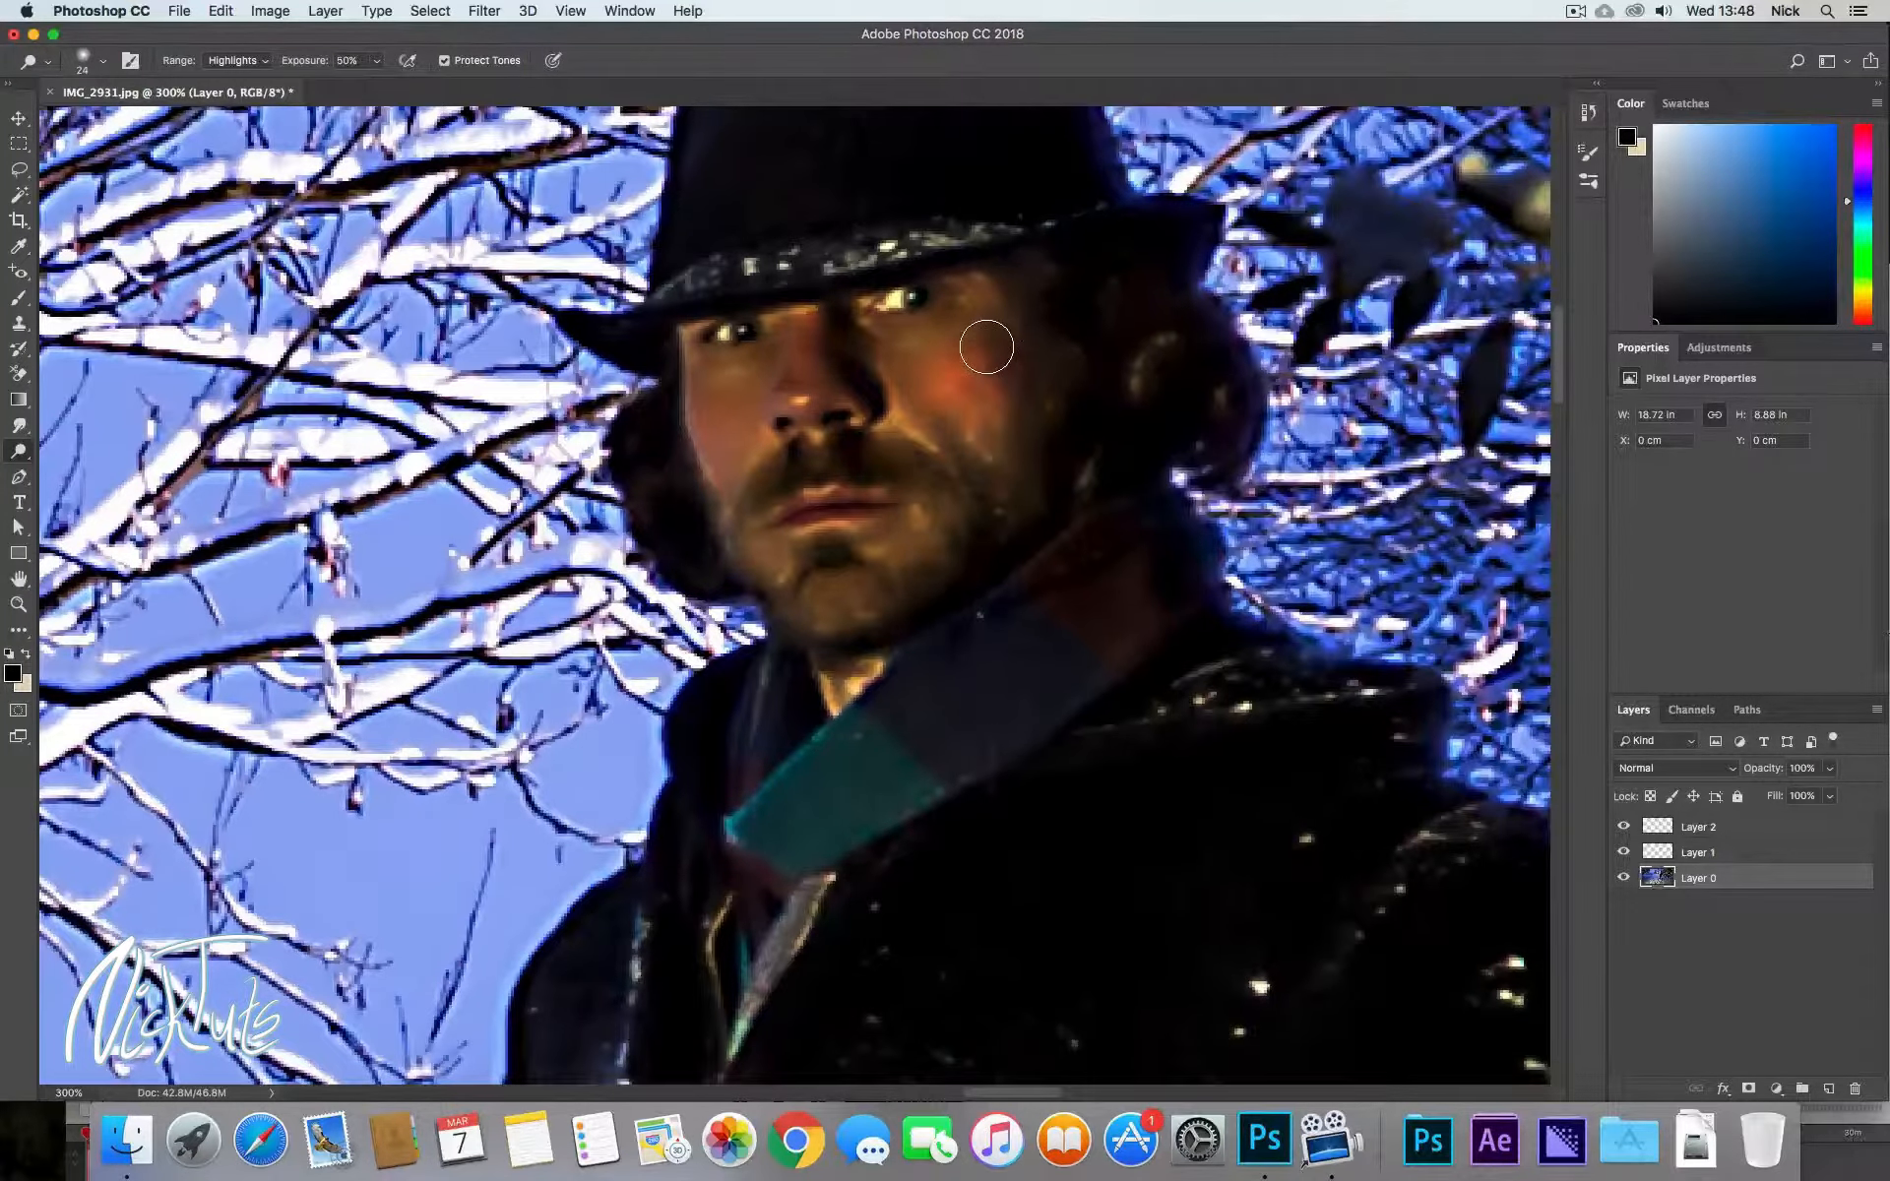
{"action": "key", "text": "super+z"}
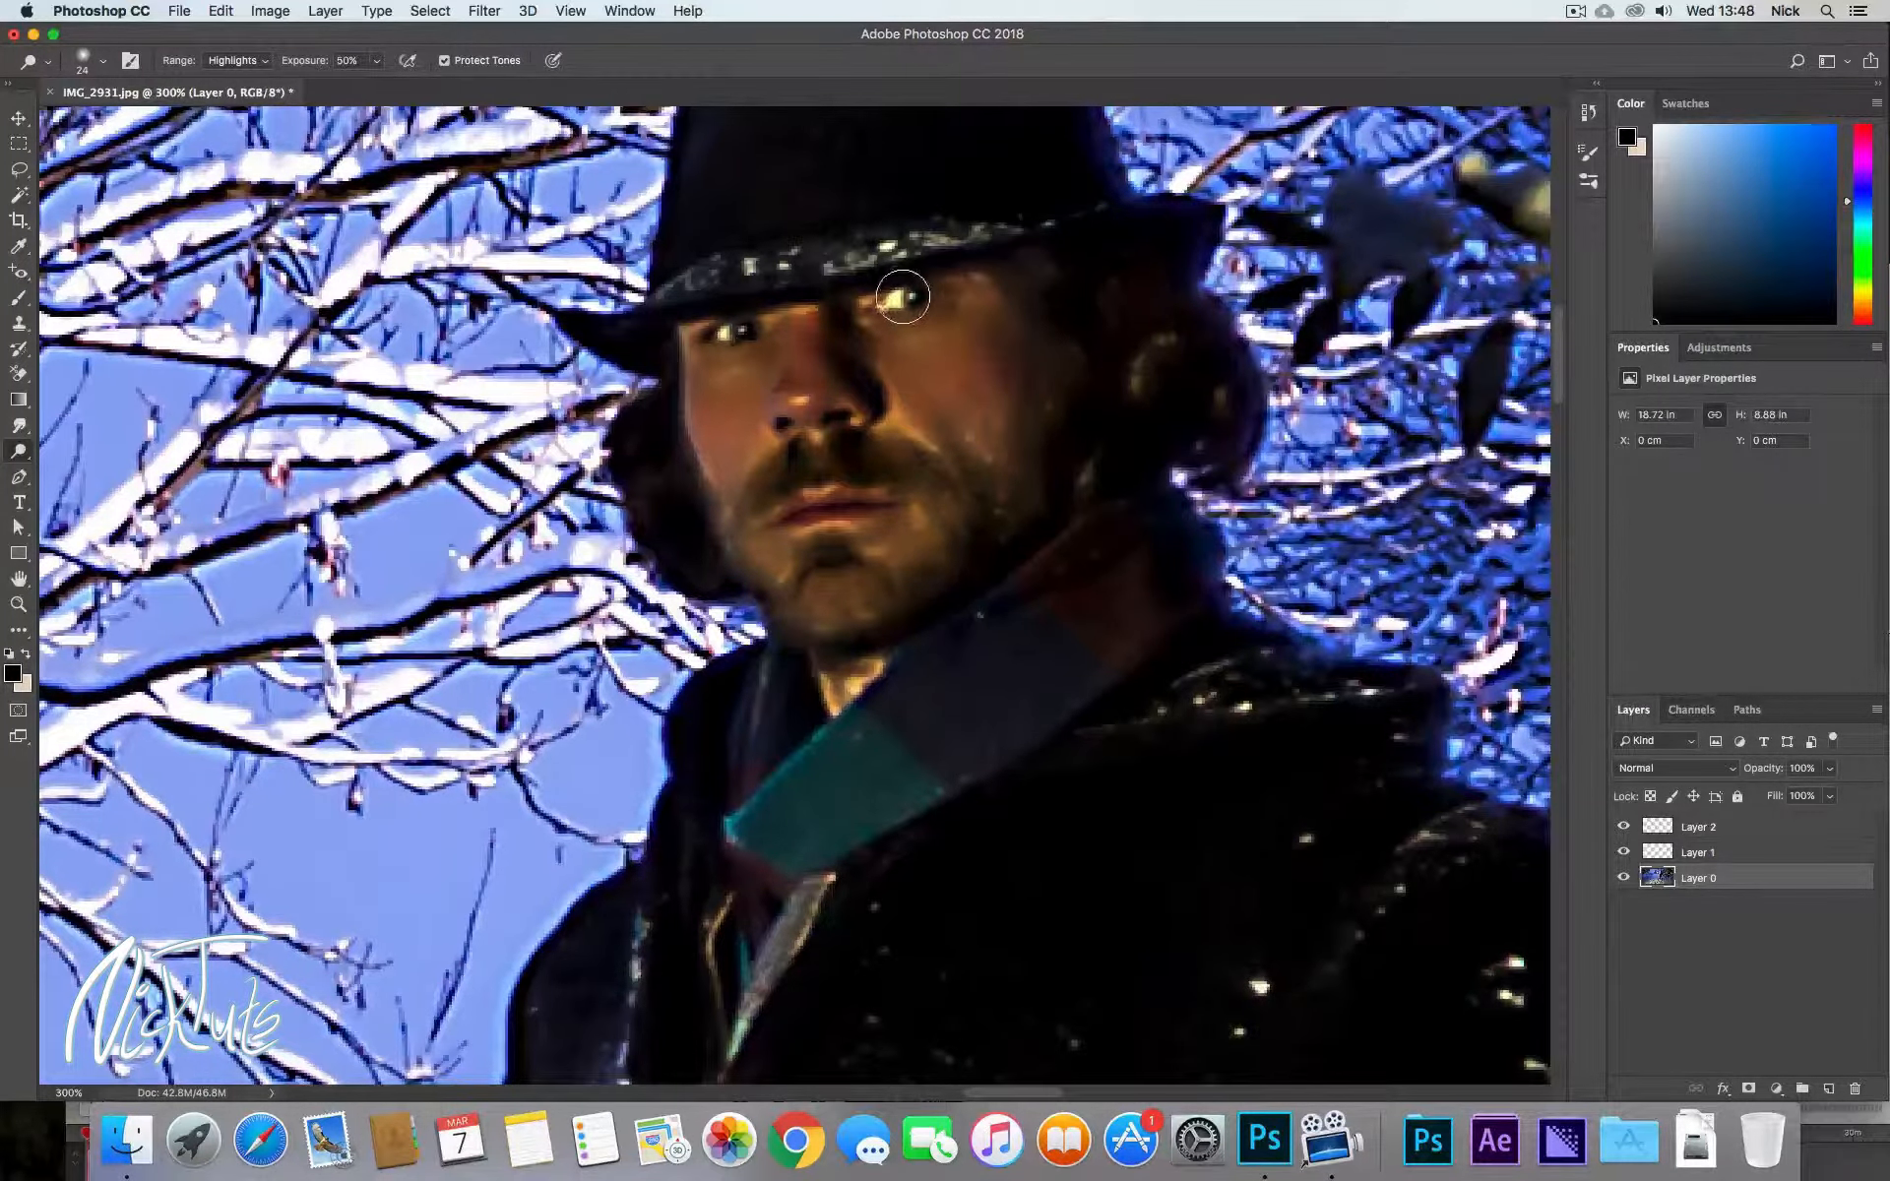
Try dodging the highlights around both of the man's eyes with the same brush, and undo it.
{"action": "left_click_drag", "start_coordinate": [903, 298], "coordinate": [866, 299]}
{"action": "left_click_drag", "start_coordinate": [723, 331], "coordinate": [741, 336]}
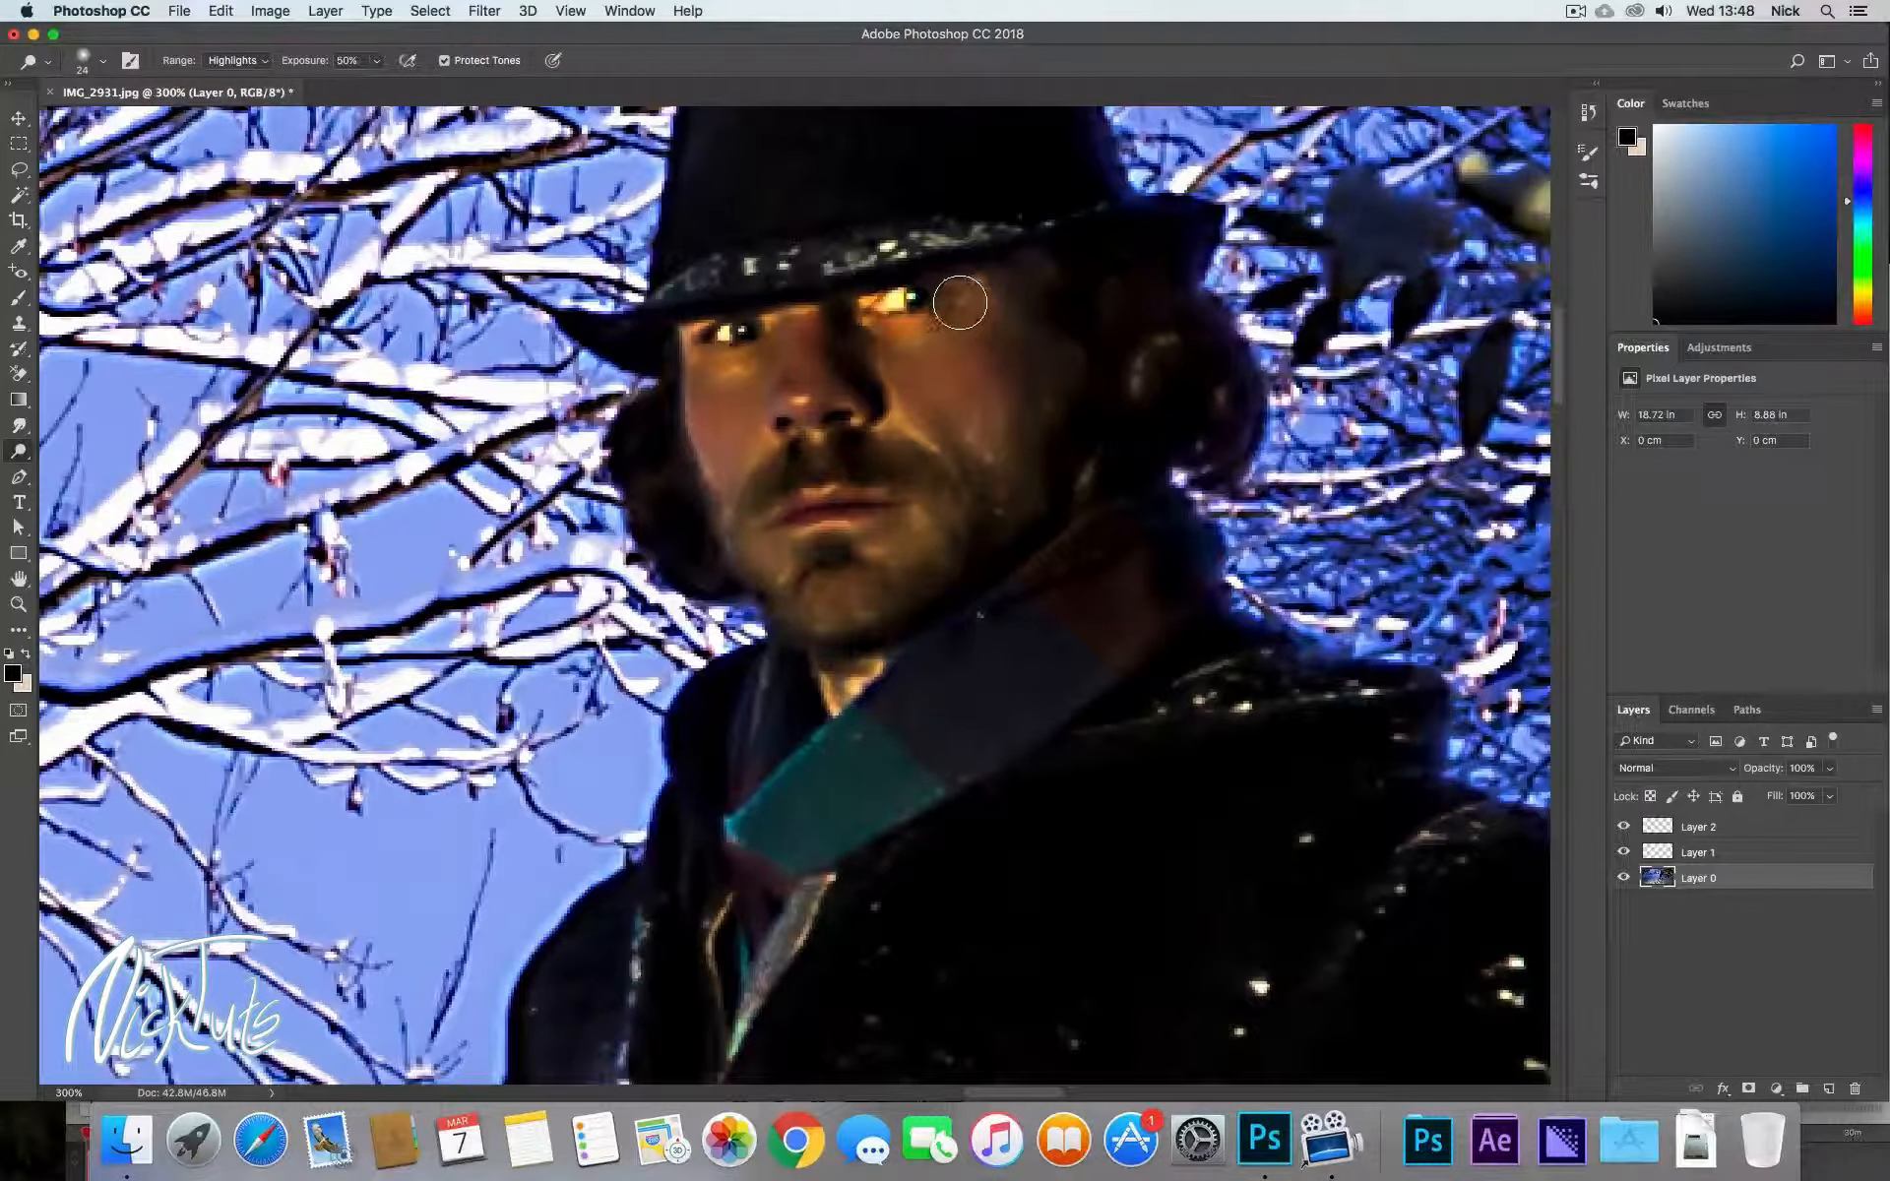
{"action": "key", "text": "super+z"}
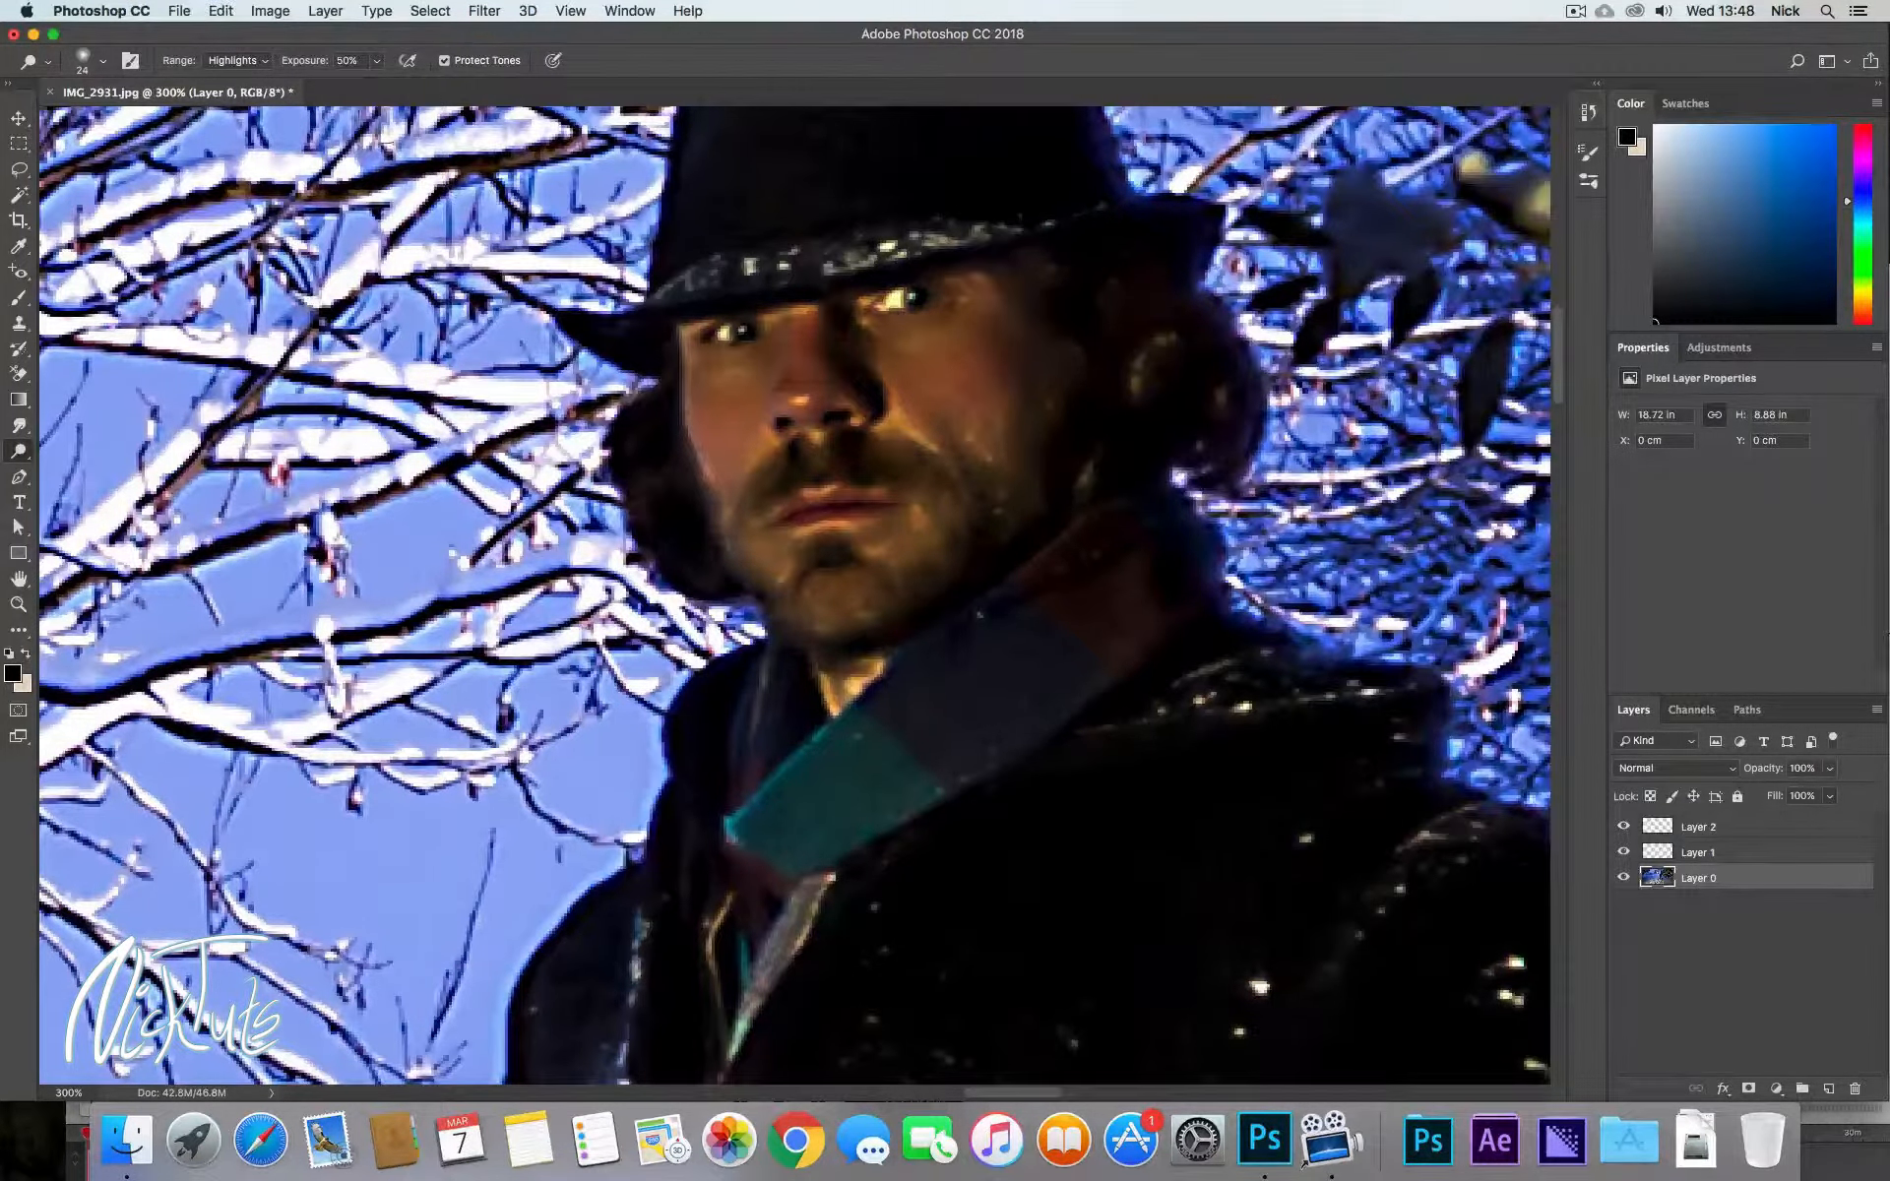
Dodge the midtones across the man's cheeks, nose and beard with the range set to Midtones at 50% exposure.
{"action": "left_click", "coordinate": [269, 61]}
{"action": "left_click", "coordinate": [233, 44]}
{"action": "mouse_move", "coordinate": [1000, 316]}
{"action": "left_mouse_down"}
{"action": "mouse_move", "coordinate": [975, 362]}
{"action": "mouse_move", "coordinate": [947, 346]}
{"action": "mouse_move", "coordinate": [908, 365]}
{"action": "mouse_move", "coordinate": [928, 397]}
{"action": "mouse_move", "coordinate": [969, 380]}
{"action": "left_mouse_up"}
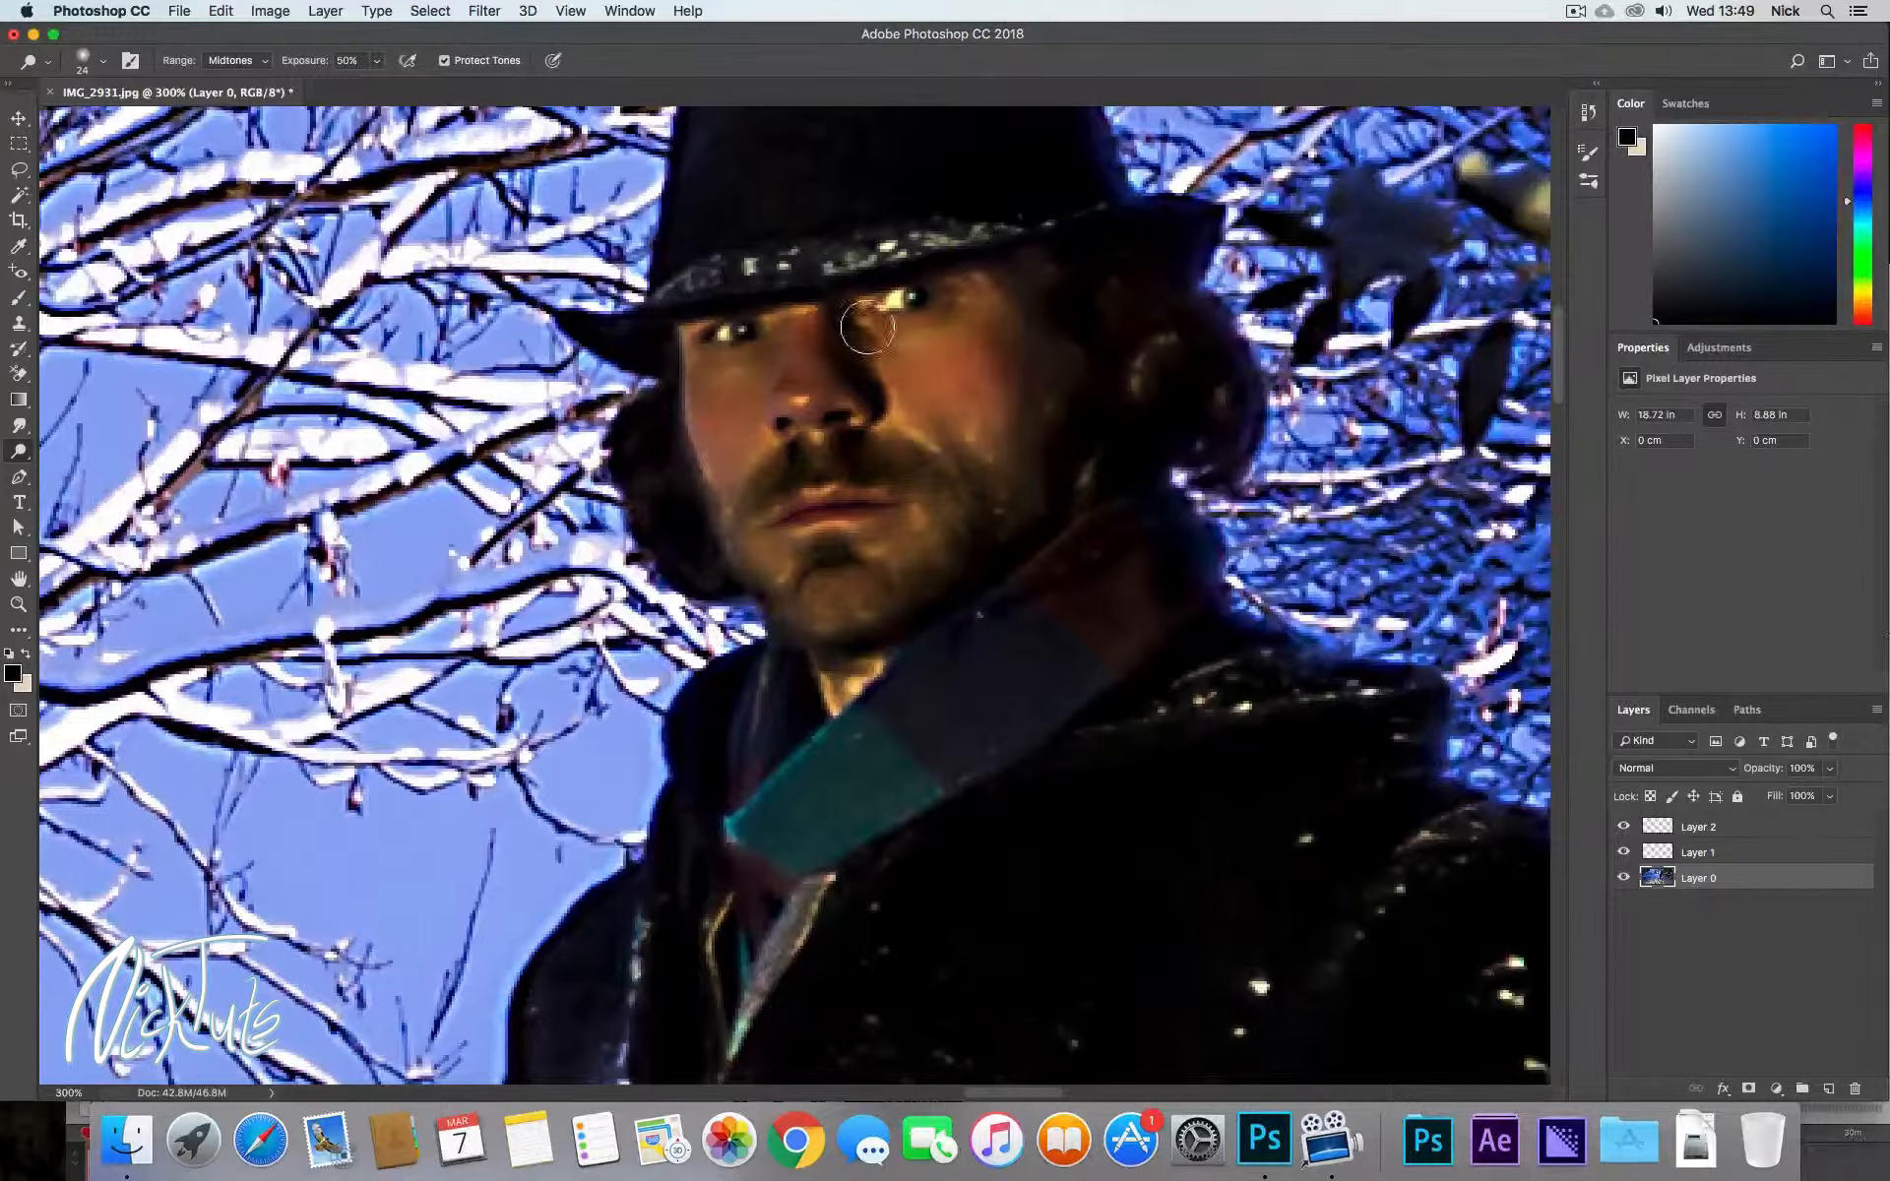
{"action": "mouse_move", "coordinate": [867, 326]}
{"action": "left_mouse_down"}
{"action": "mouse_move", "coordinate": [947, 303]}
{"action": "mouse_move", "coordinate": [927, 326]}
{"action": "mouse_move", "coordinate": [966, 317]}
{"action": "mouse_move", "coordinate": [969, 374]}
{"action": "mouse_move", "coordinate": [1009, 437]}
{"action": "mouse_move", "coordinate": [996, 470]}
{"action": "mouse_move", "coordinate": [971, 462]}
{"action": "mouse_move", "coordinate": [979, 509]}
{"action": "mouse_move", "coordinate": [994, 493]}
{"action": "mouse_move", "coordinate": [962, 430]}
{"action": "mouse_move", "coordinate": [843, 332]}
{"action": "mouse_move", "coordinate": [808, 334]}
{"action": "mouse_move", "coordinate": [831, 387]}
{"action": "mouse_move", "coordinate": [777, 396]}
{"action": "mouse_move", "coordinate": [822, 376]}
{"action": "mouse_move", "coordinate": [805, 347]}
{"action": "mouse_move", "coordinate": [699, 395]}
{"action": "mouse_move", "coordinate": [745, 393]}
{"action": "mouse_move", "coordinate": [726, 462]}
{"action": "left_mouse_up"}
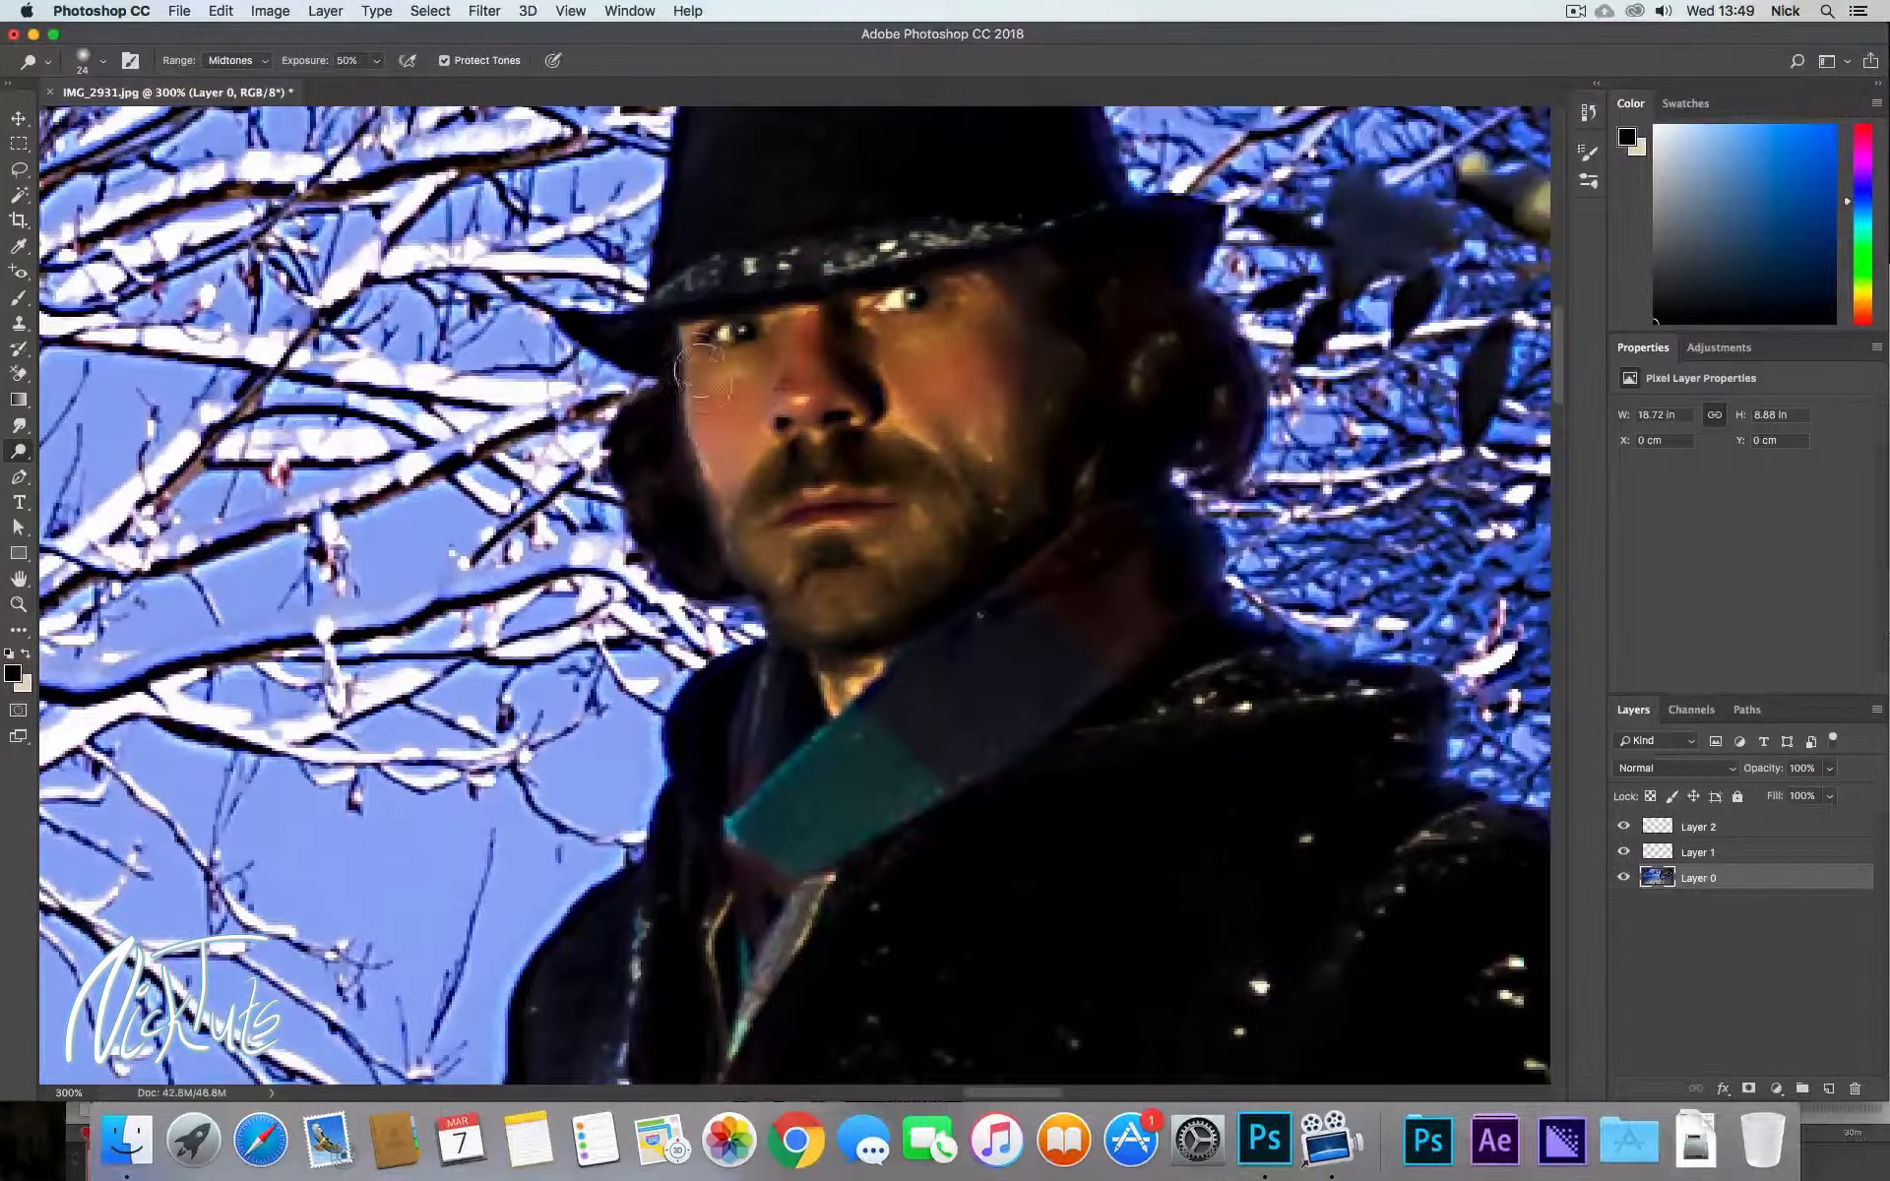
{"action": "mouse_move", "coordinate": [758, 389]}
{"action": "left_mouse_down"}
{"action": "mouse_move", "coordinate": [791, 326]}
{"action": "mouse_move", "coordinate": [757, 406]}
{"action": "mouse_move", "coordinate": [808, 379]}
{"action": "mouse_move", "coordinate": [854, 386]}
{"action": "mouse_move", "coordinate": [768, 393]}
{"action": "left_mouse_up"}
{"action": "mouse_move", "coordinate": [714, 500]}
{"action": "left_mouse_down"}
{"action": "mouse_move", "coordinate": [799, 471]}
{"action": "mouse_move", "coordinate": [866, 464]}
{"action": "mouse_move", "coordinate": [780, 483]}
{"action": "mouse_move", "coordinate": [871, 462]}
{"action": "mouse_move", "coordinate": [794, 470]}
{"action": "mouse_move", "coordinate": [756, 510]}
{"action": "mouse_move", "coordinate": [748, 579]}
{"action": "mouse_move", "coordinate": [849, 649]}
{"action": "mouse_move", "coordinate": [967, 585]}
{"action": "mouse_move", "coordinate": [1028, 578]}
{"action": "mouse_move", "coordinate": [1000, 594]}
{"action": "mouse_move", "coordinate": [1042, 550]}
{"action": "mouse_move", "coordinate": [1005, 576]}
{"action": "left_mouse_up"}
Dodge the shadows beside the man's nose and along his cheek, jaw and neck with the range set to Shadows.
{"action": "left_click", "coordinate": [236, 60]}
{"action": "left_click", "coordinate": [232, 42]}
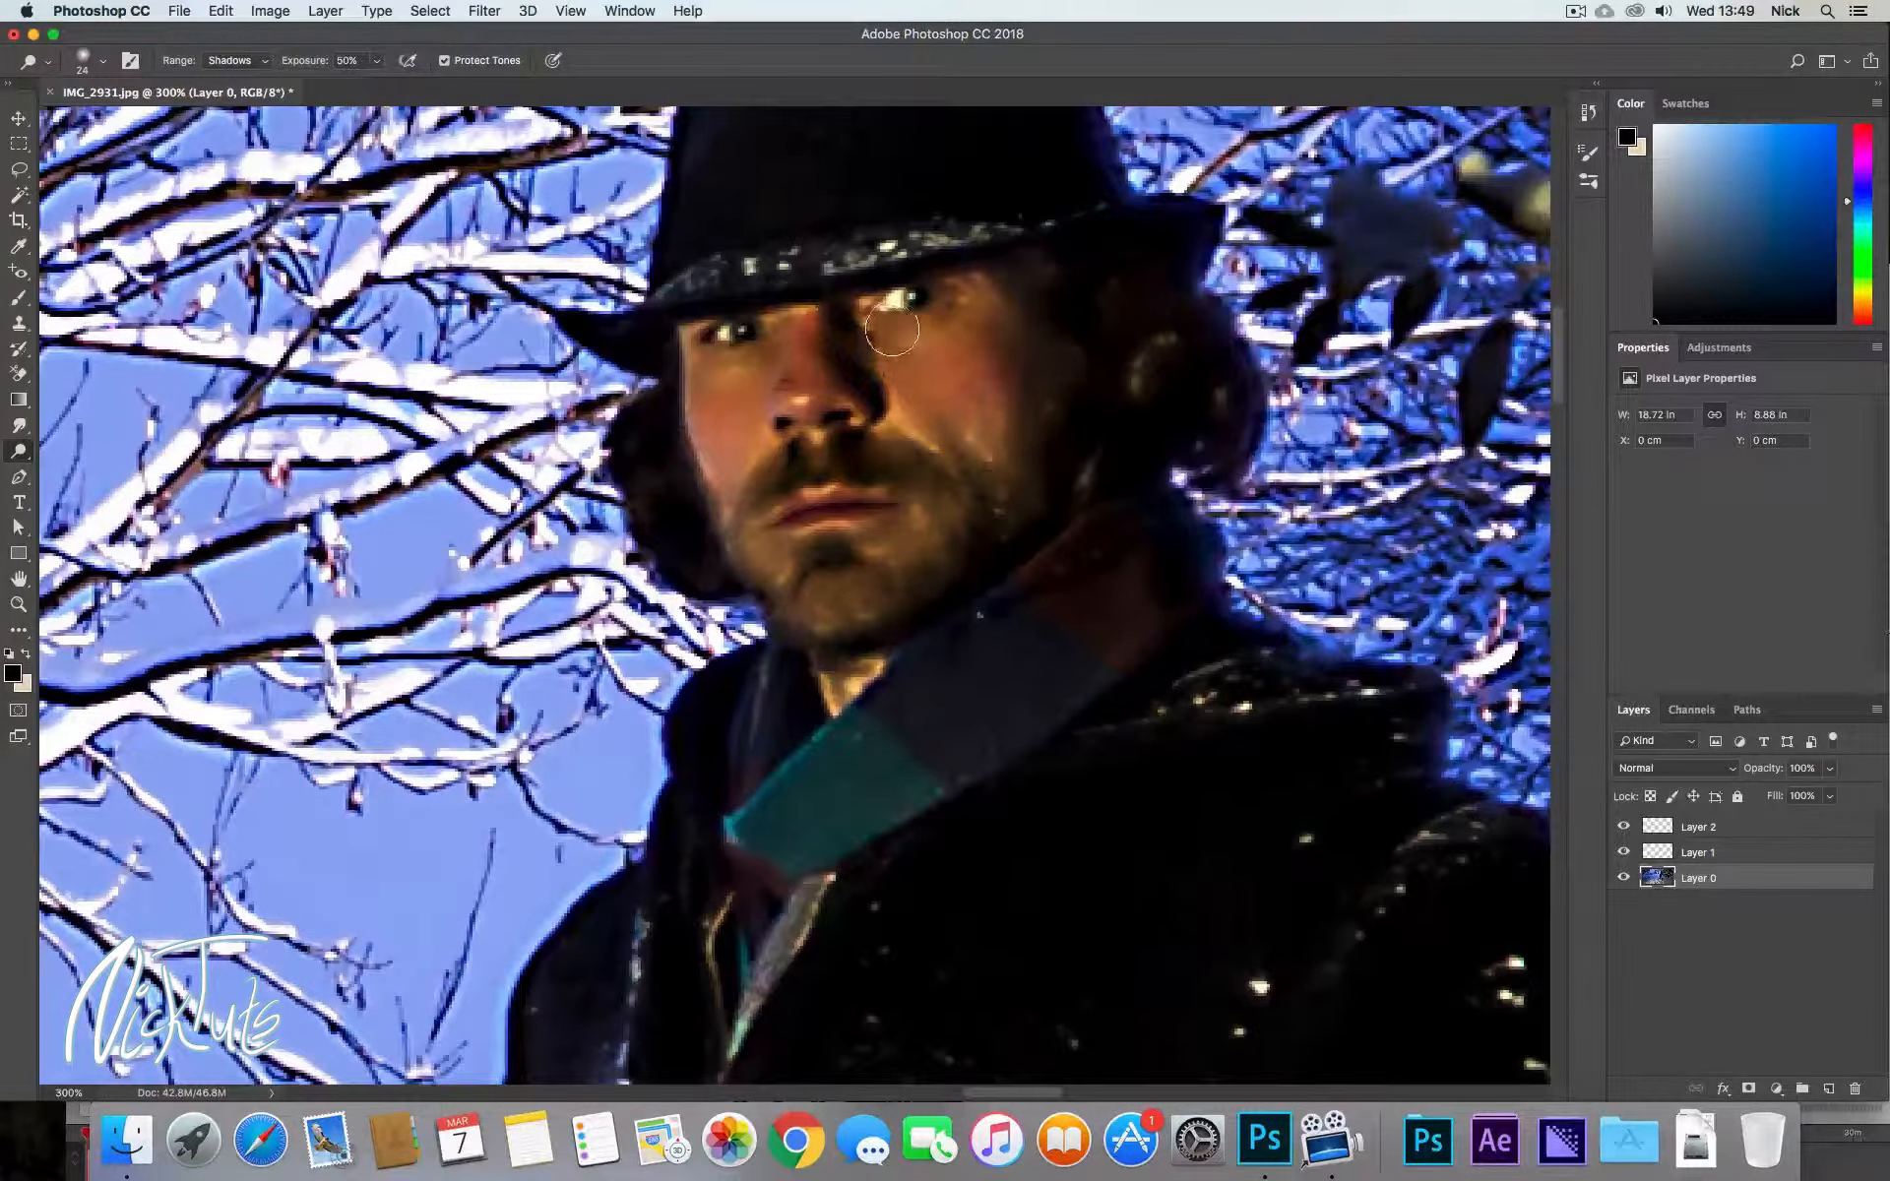
{"action": "mouse_move", "coordinate": [869, 333]}
{"action": "left_mouse_down"}
{"action": "mouse_move", "coordinate": [847, 311]}
{"action": "mouse_move", "coordinate": [869, 396]}
{"action": "mouse_move", "coordinate": [867, 374]}
{"action": "left_mouse_up"}
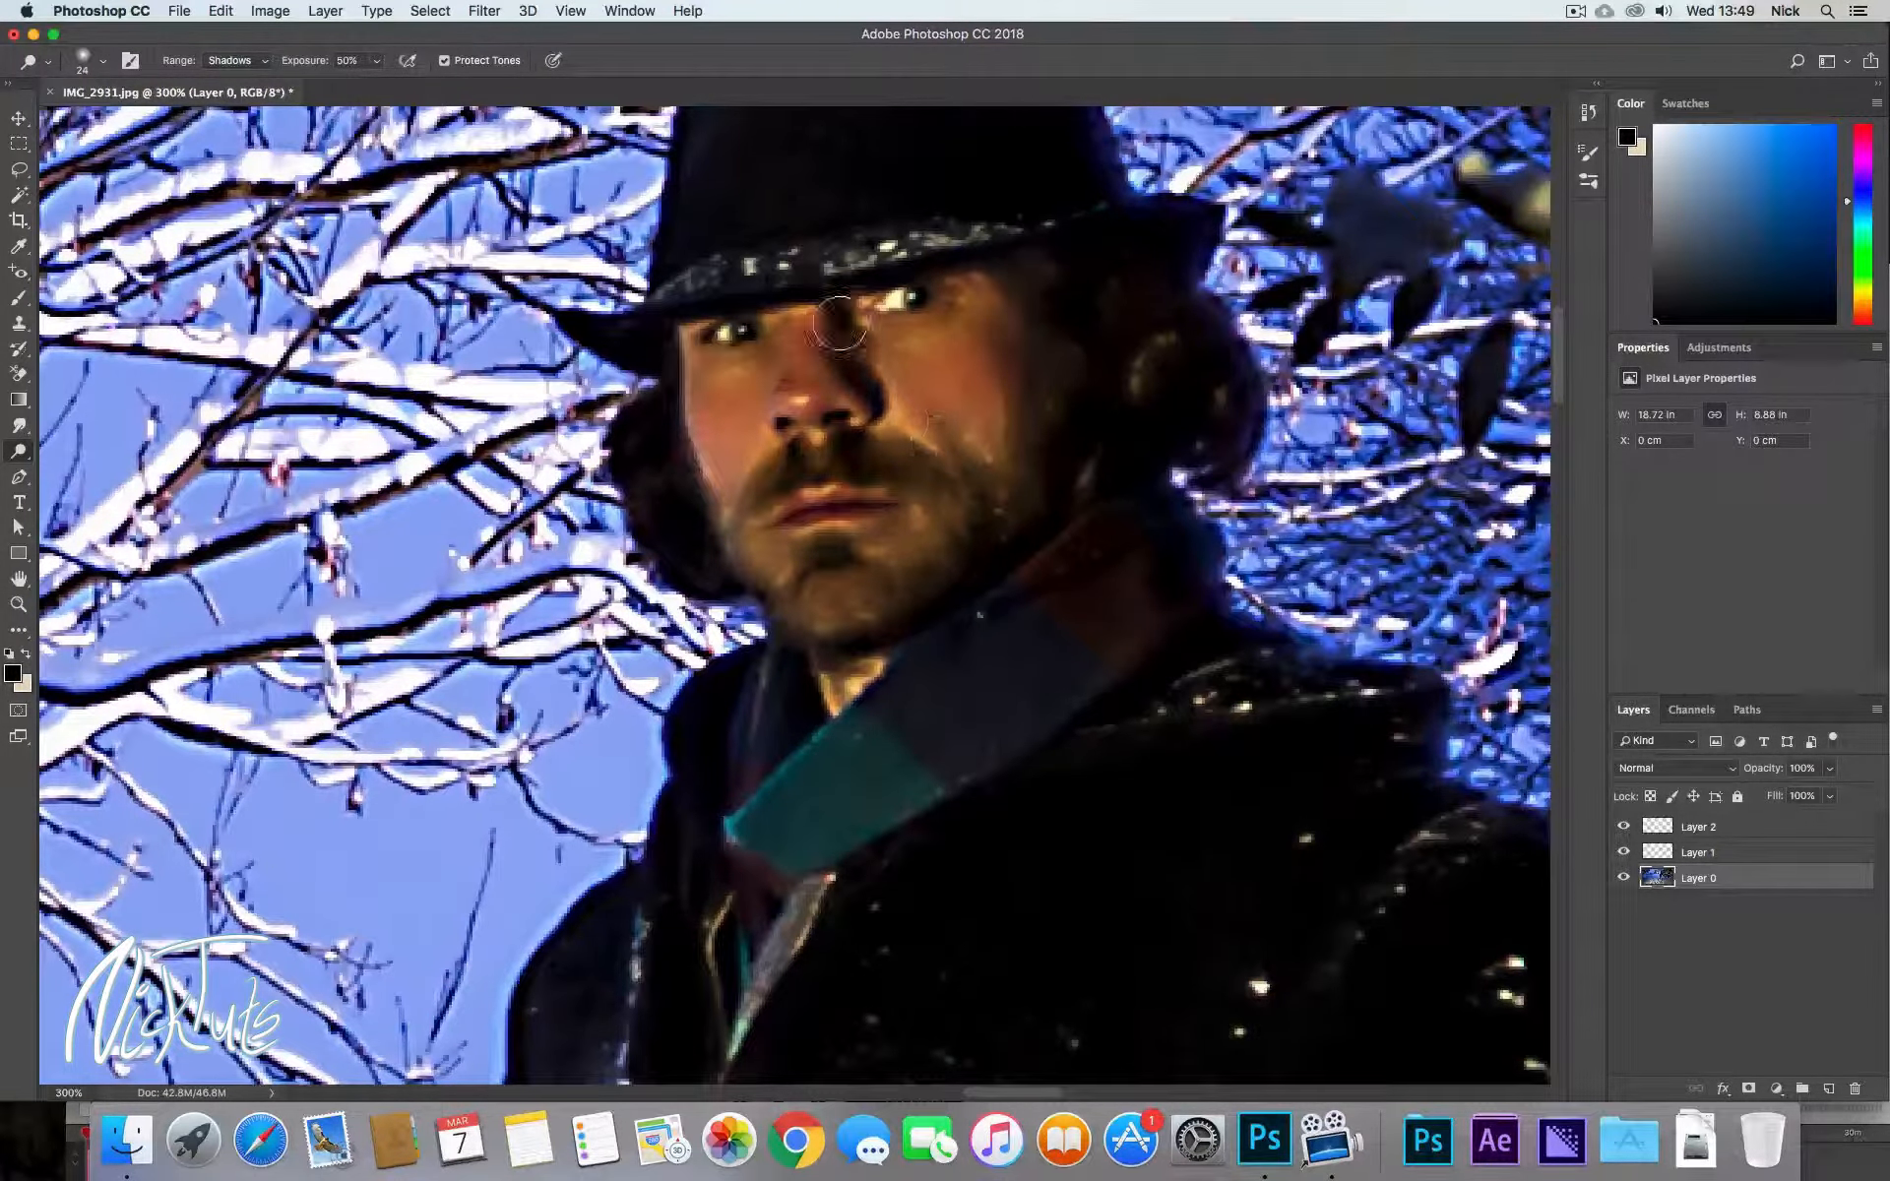
{"action": "mouse_move", "coordinate": [1004, 482]}
{"action": "left_mouse_down"}
{"action": "mouse_move", "coordinate": [802, 635]}
{"action": "mouse_move", "coordinate": [753, 580]}
{"action": "mouse_move", "coordinate": [850, 646]}
{"action": "left_mouse_up"}
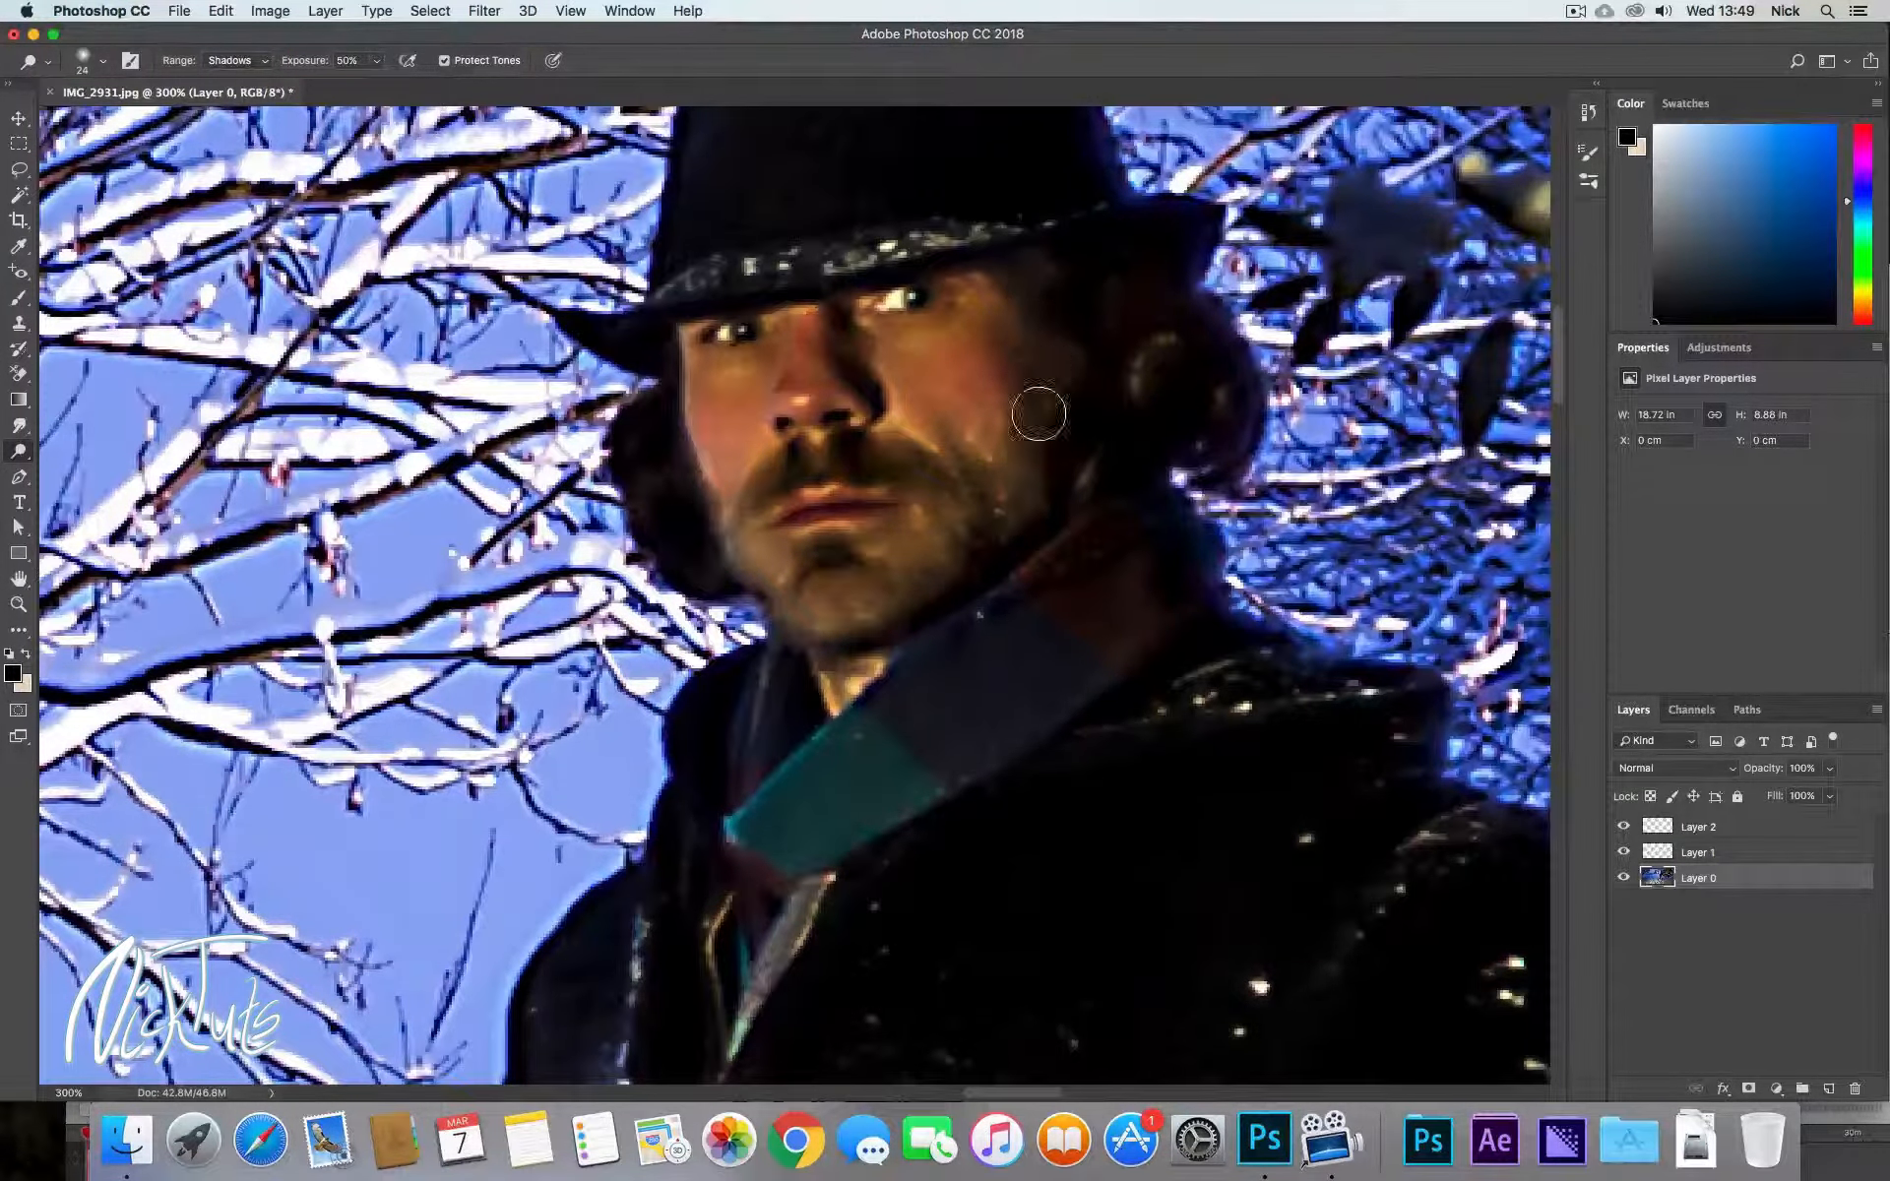
{"action": "mouse_move", "coordinate": [1038, 413]}
{"action": "left_mouse_down"}
{"action": "mouse_move", "coordinate": [1026, 323]}
{"action": "mouse_move", "coordinate": [1019, 418]}
{"action": "mouse_move", "coordinate": [1042, 393]}
{"action": "mouse_move", "coordinate": [1050, 313]}
{"action": "mouse_move", "coordinate": [991, 269]}
{"action": "left_mouse_up"}
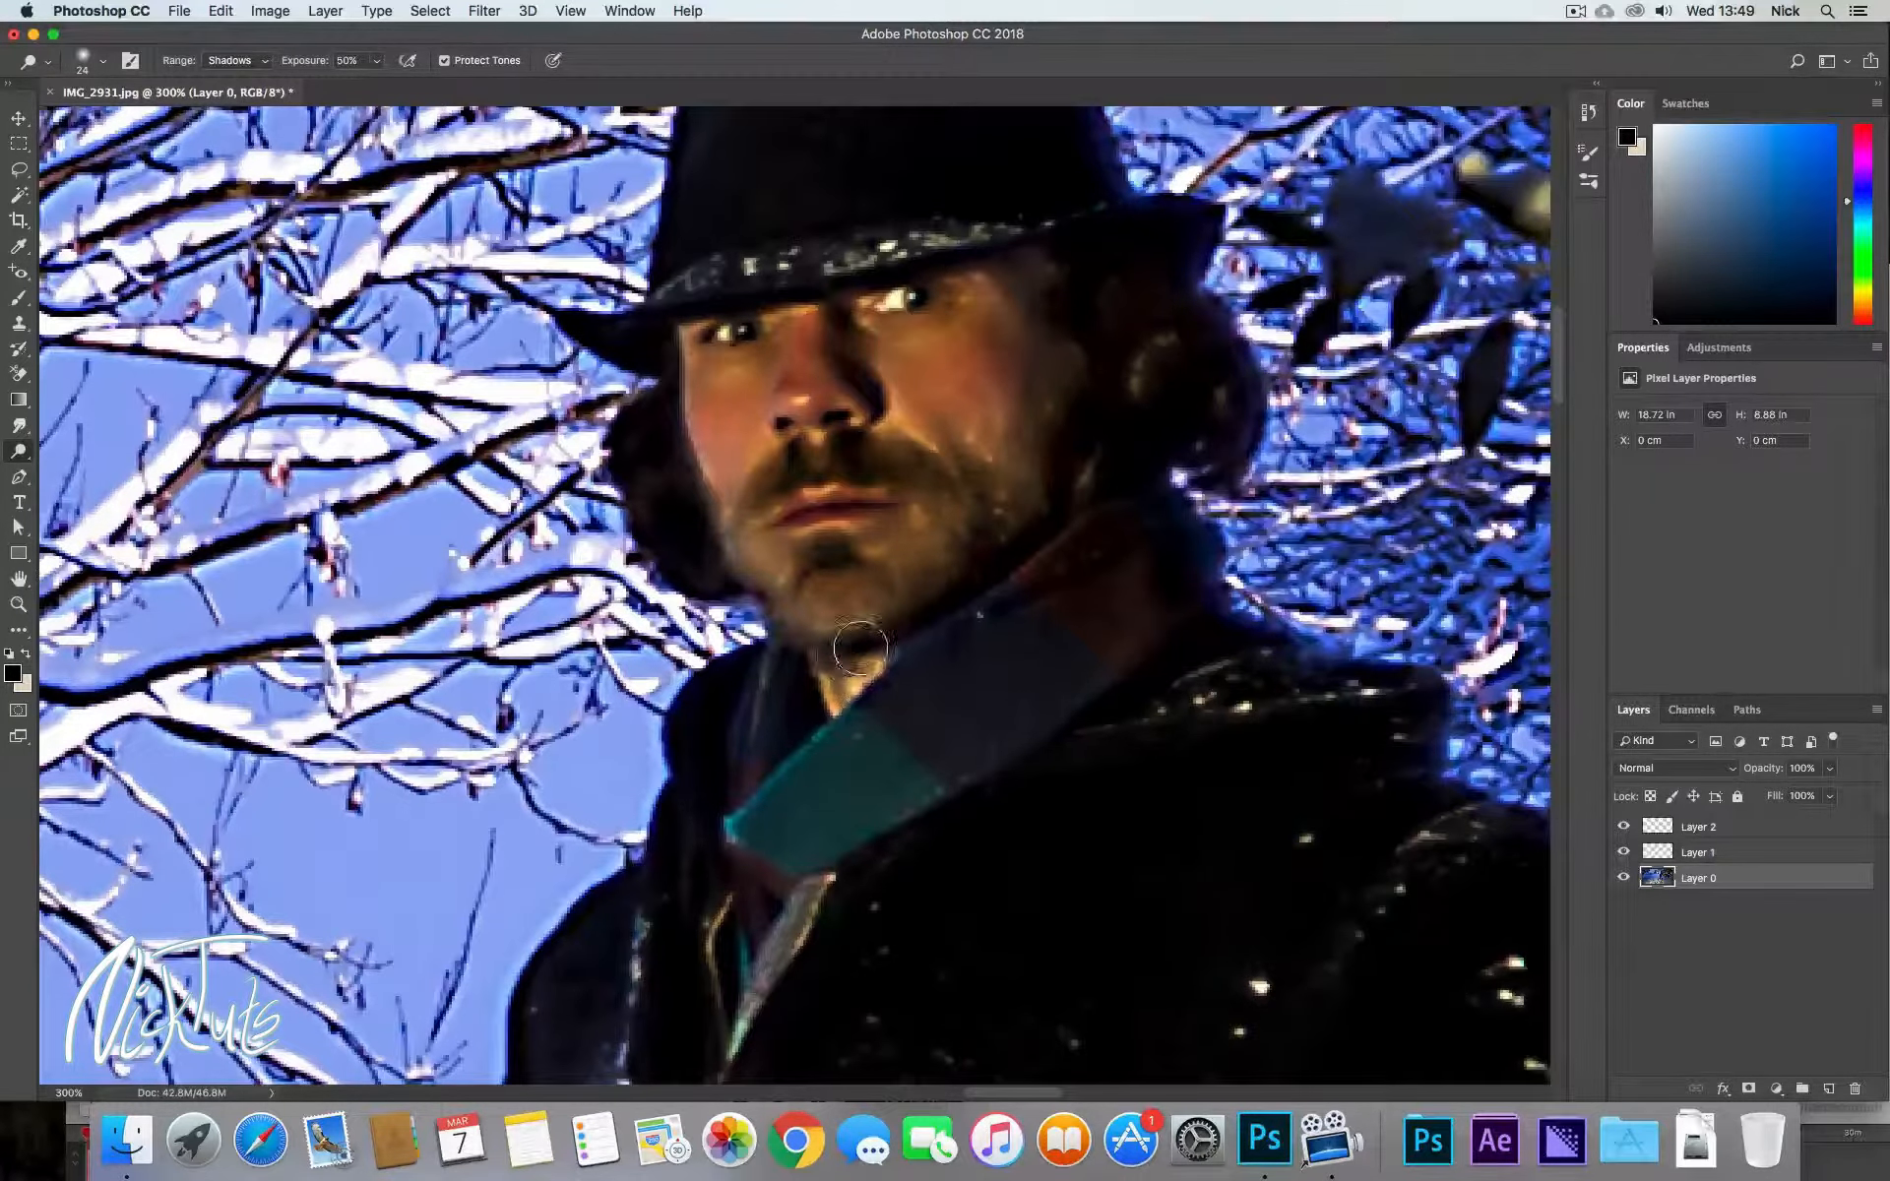
{"action": "mouse_move", "coordinate": [861, 648]}
{"action": "left_mouse_down"}
{"action": "mouse_move", "coordinate": [952, 592]}
{"action": "mouse_move", "coordinate": [907, 621]}
{"action": "mouse_move", "coordinate": [967, 557]}
{"action": "mouse_move", "coordinate": [911, 612]}
{"action": "mouse_move", "coordinate": [968, 587]}
{"action": "mouse_move", "coordinate": [1027, 527]}
{"action": "mouse_move", "coordinate": [945, 573]}
{"action": "mouse_move", "coordinate": [976, 520]}
{"action": "mouse_move", "coordinate": [861, 429]}
{"action": "mouse_move", "coordinate": [876, 398]}
{"action": "mouse_move", "coordinate": [897, 459]}
{"action": "mouse_move", "coordinate": [788, 326]}
{"action": "left_mouse_up"}
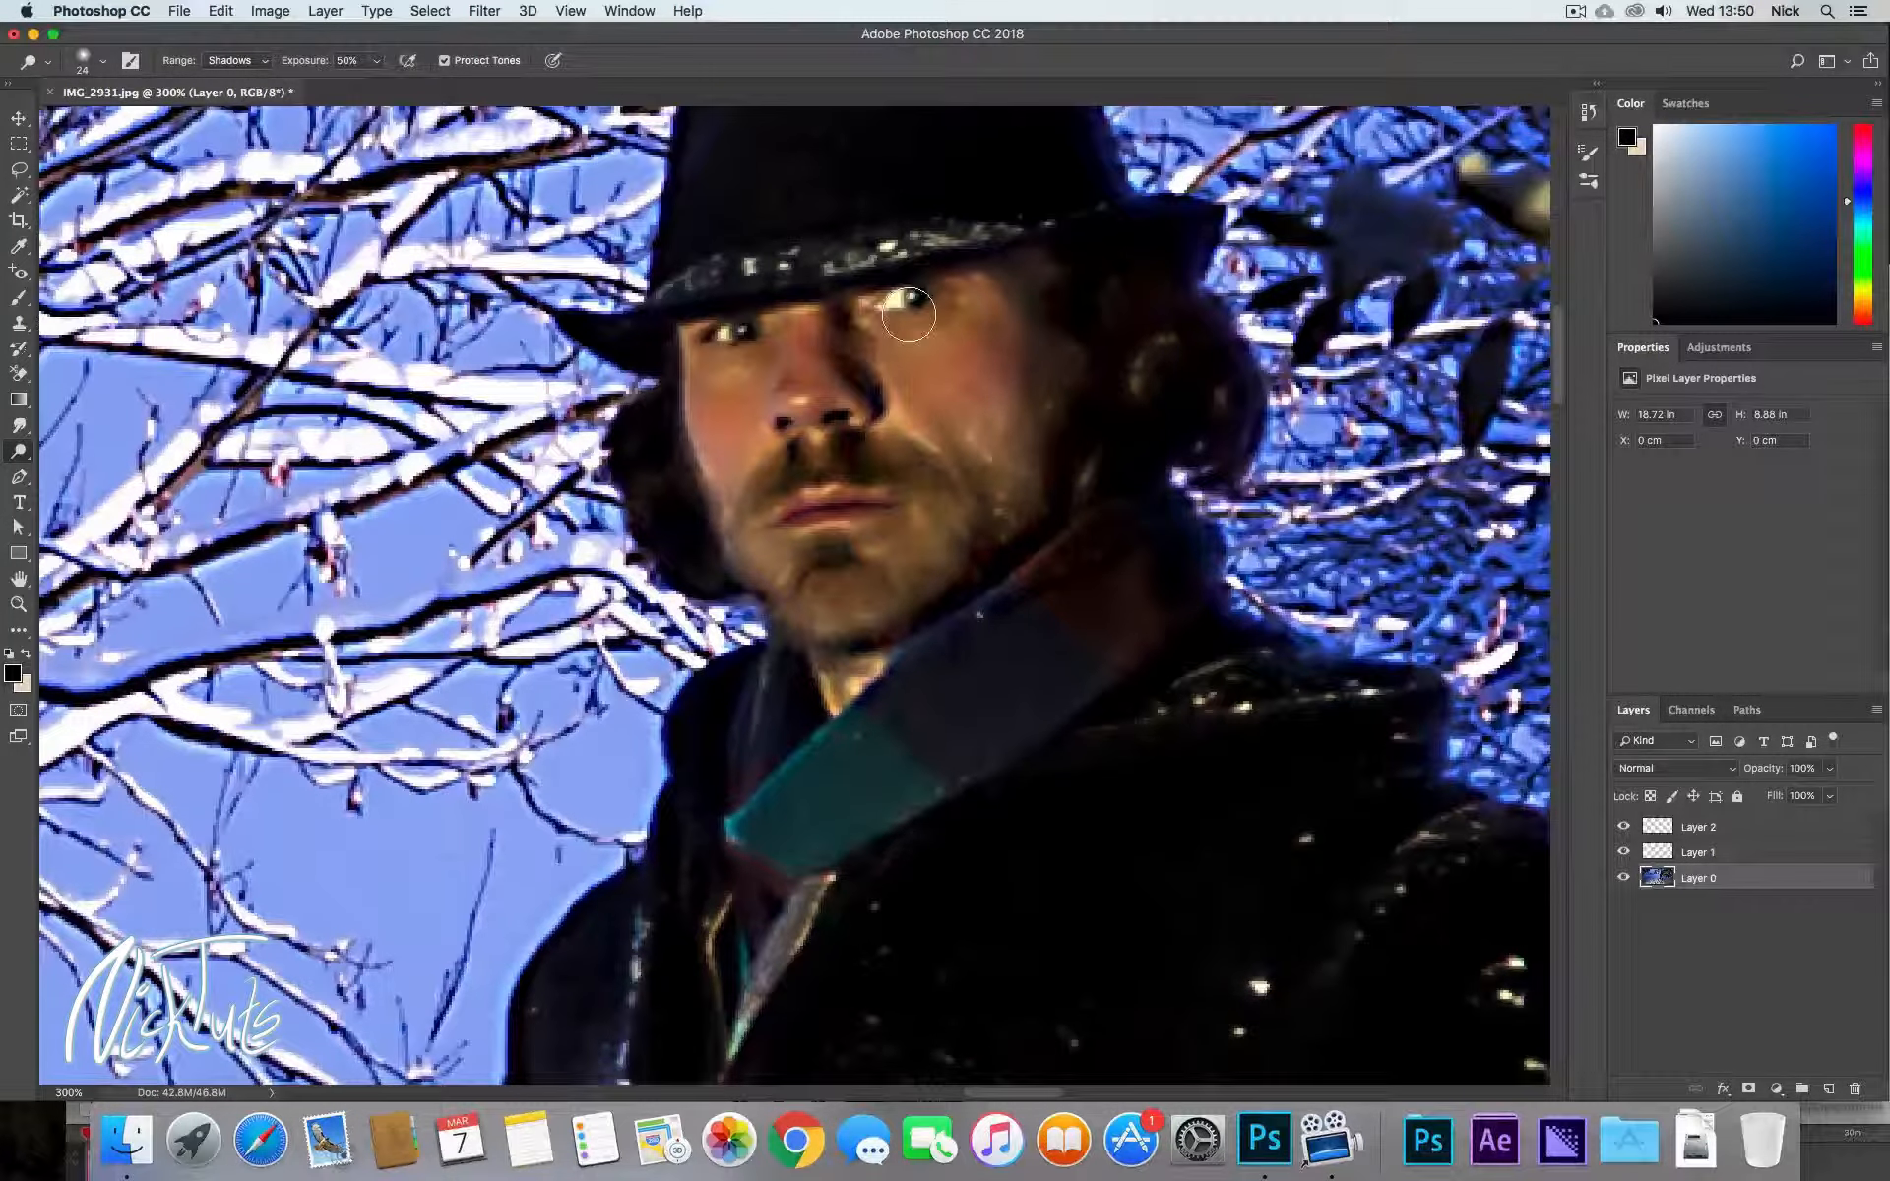
{"action": "mouse_move", "coordinate": [1060, 617]}
{"action": "left_mouse_down"}
{"action": "mouse_move", "coordinate": [1092, 663]}
{"action": "mouse_move", "coordinate": [1101, 650]}
{"action": "mouse_move", "coordinate": [1010, 573]}
{"action": "left_mouse_up"}
Undo the Dodge strokes on the face and select the unlocked Layer 0.
{"action": "left_click", "coordinate": [84, 488]}
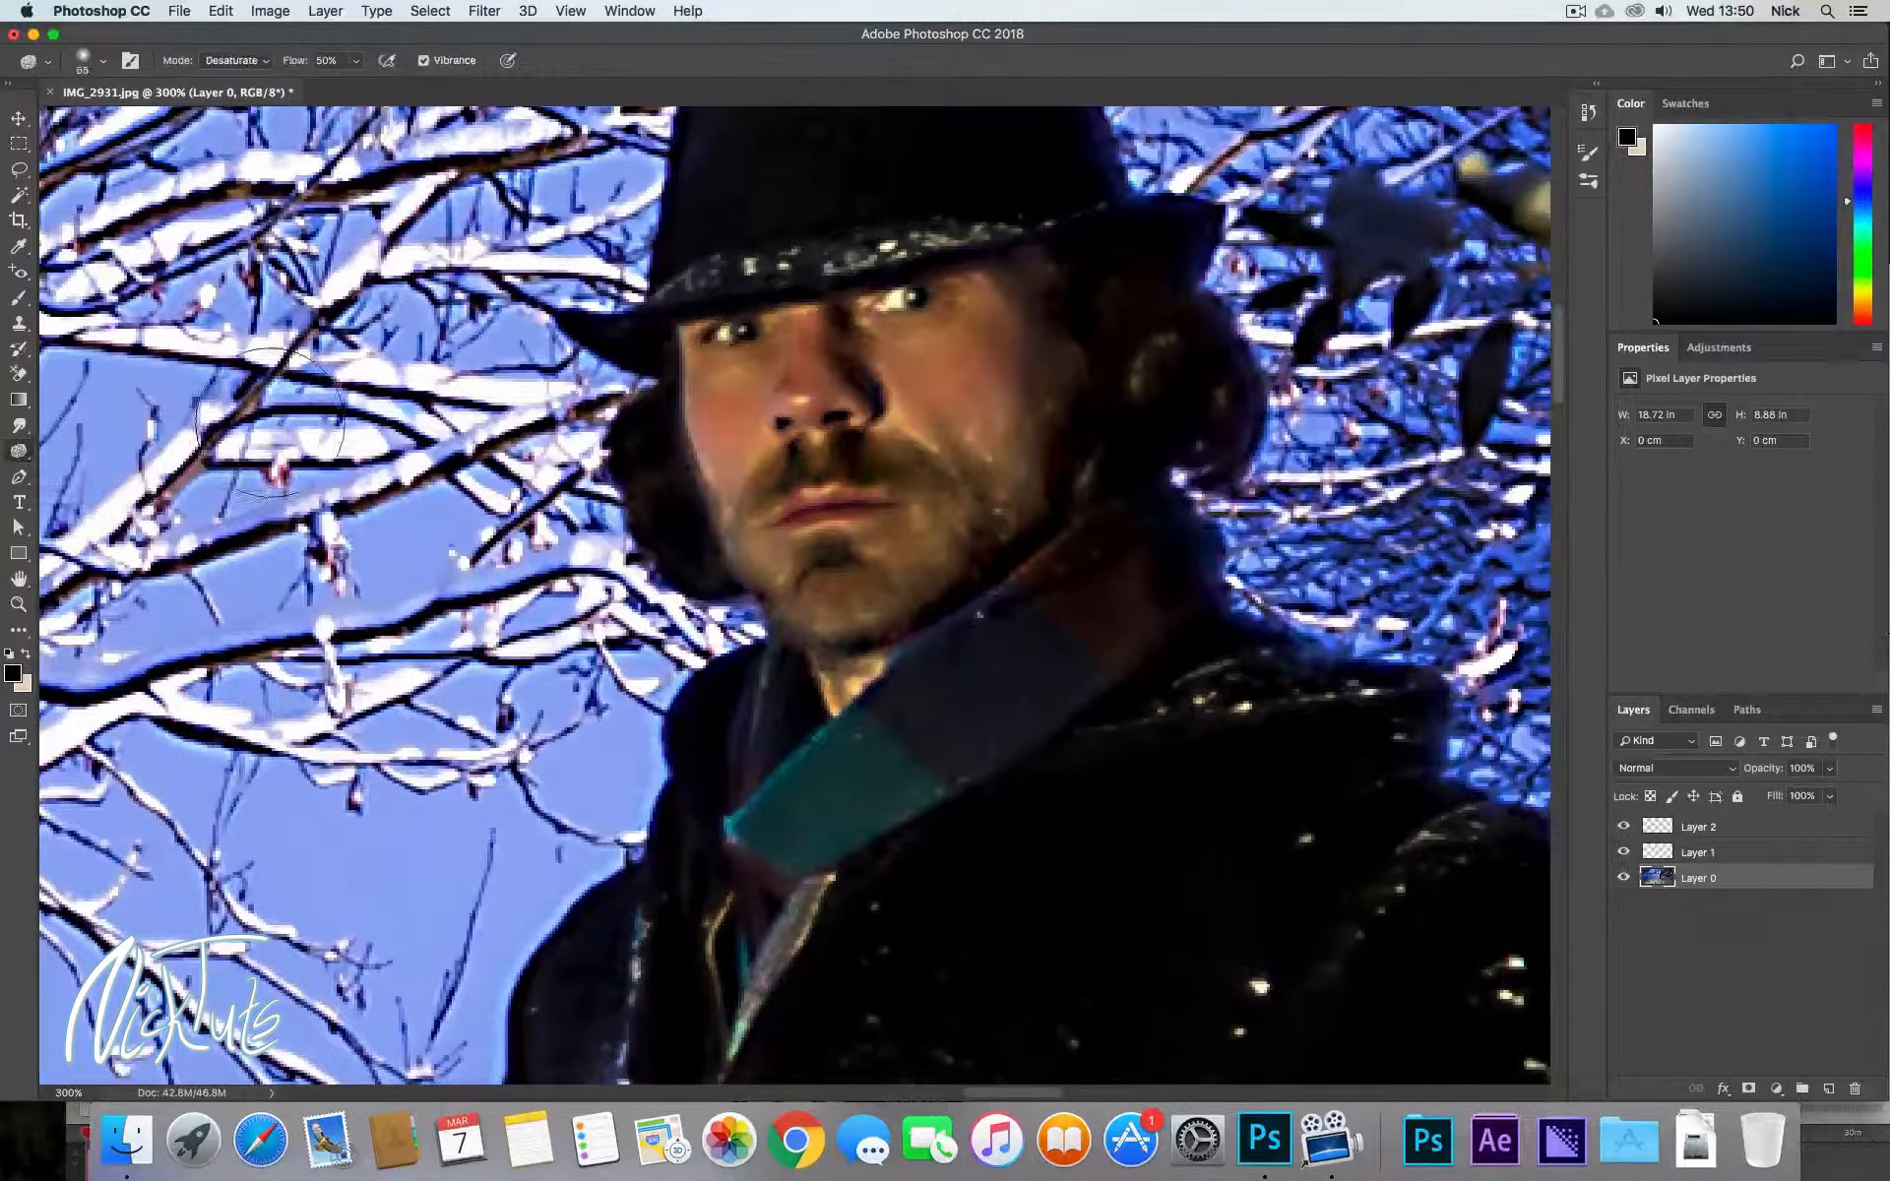
{"action": "key", "text": "alt+super+z"}
{"action": "key", "text": "alt+super+z"}
{"action": "key", "text": "alt+super+z"}
{"action": "key", "text": "alt+super+z"}
{"action": "key", "text": "alt+super+z"}
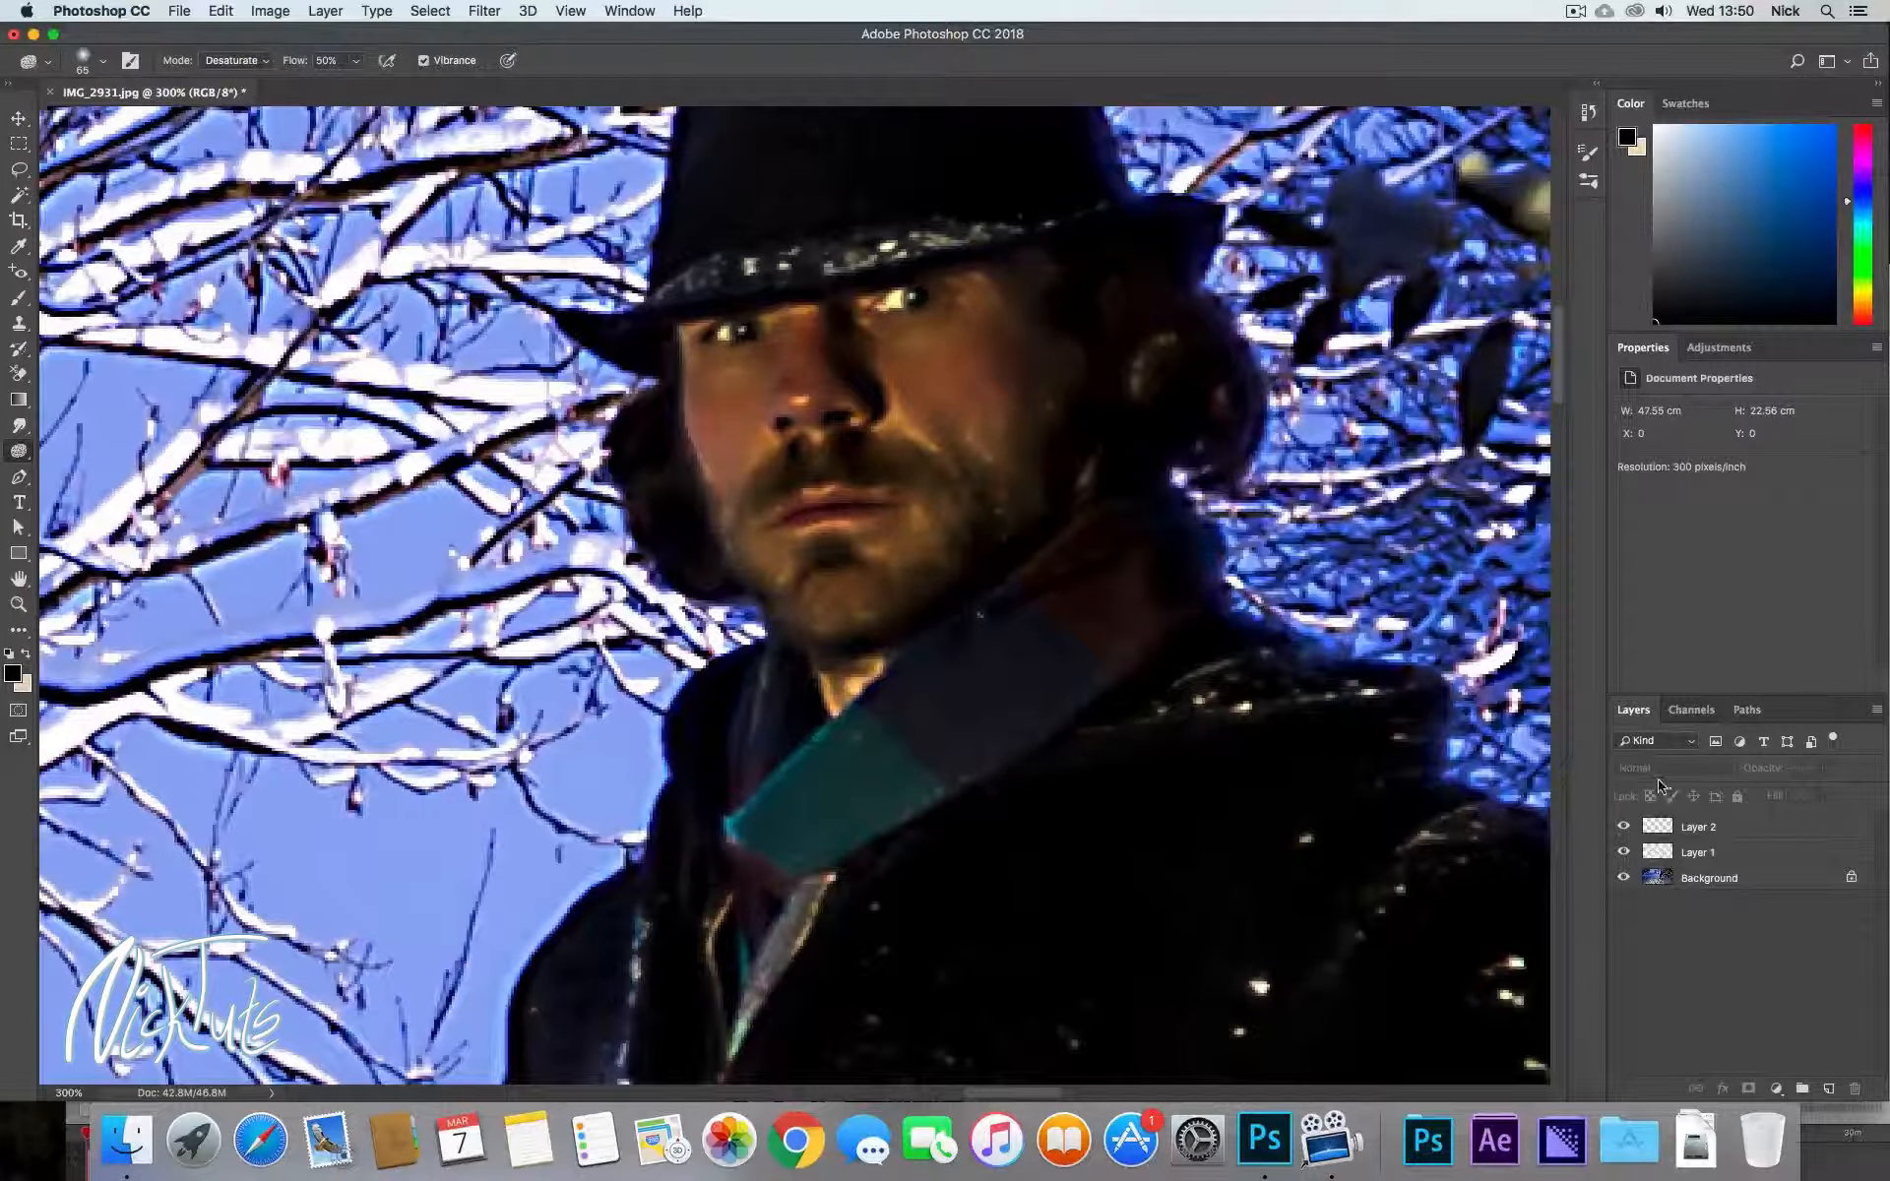
{"action": "key", "text": "super+z"}
{"action": "left_click", "coordinate": [1676, 878]}
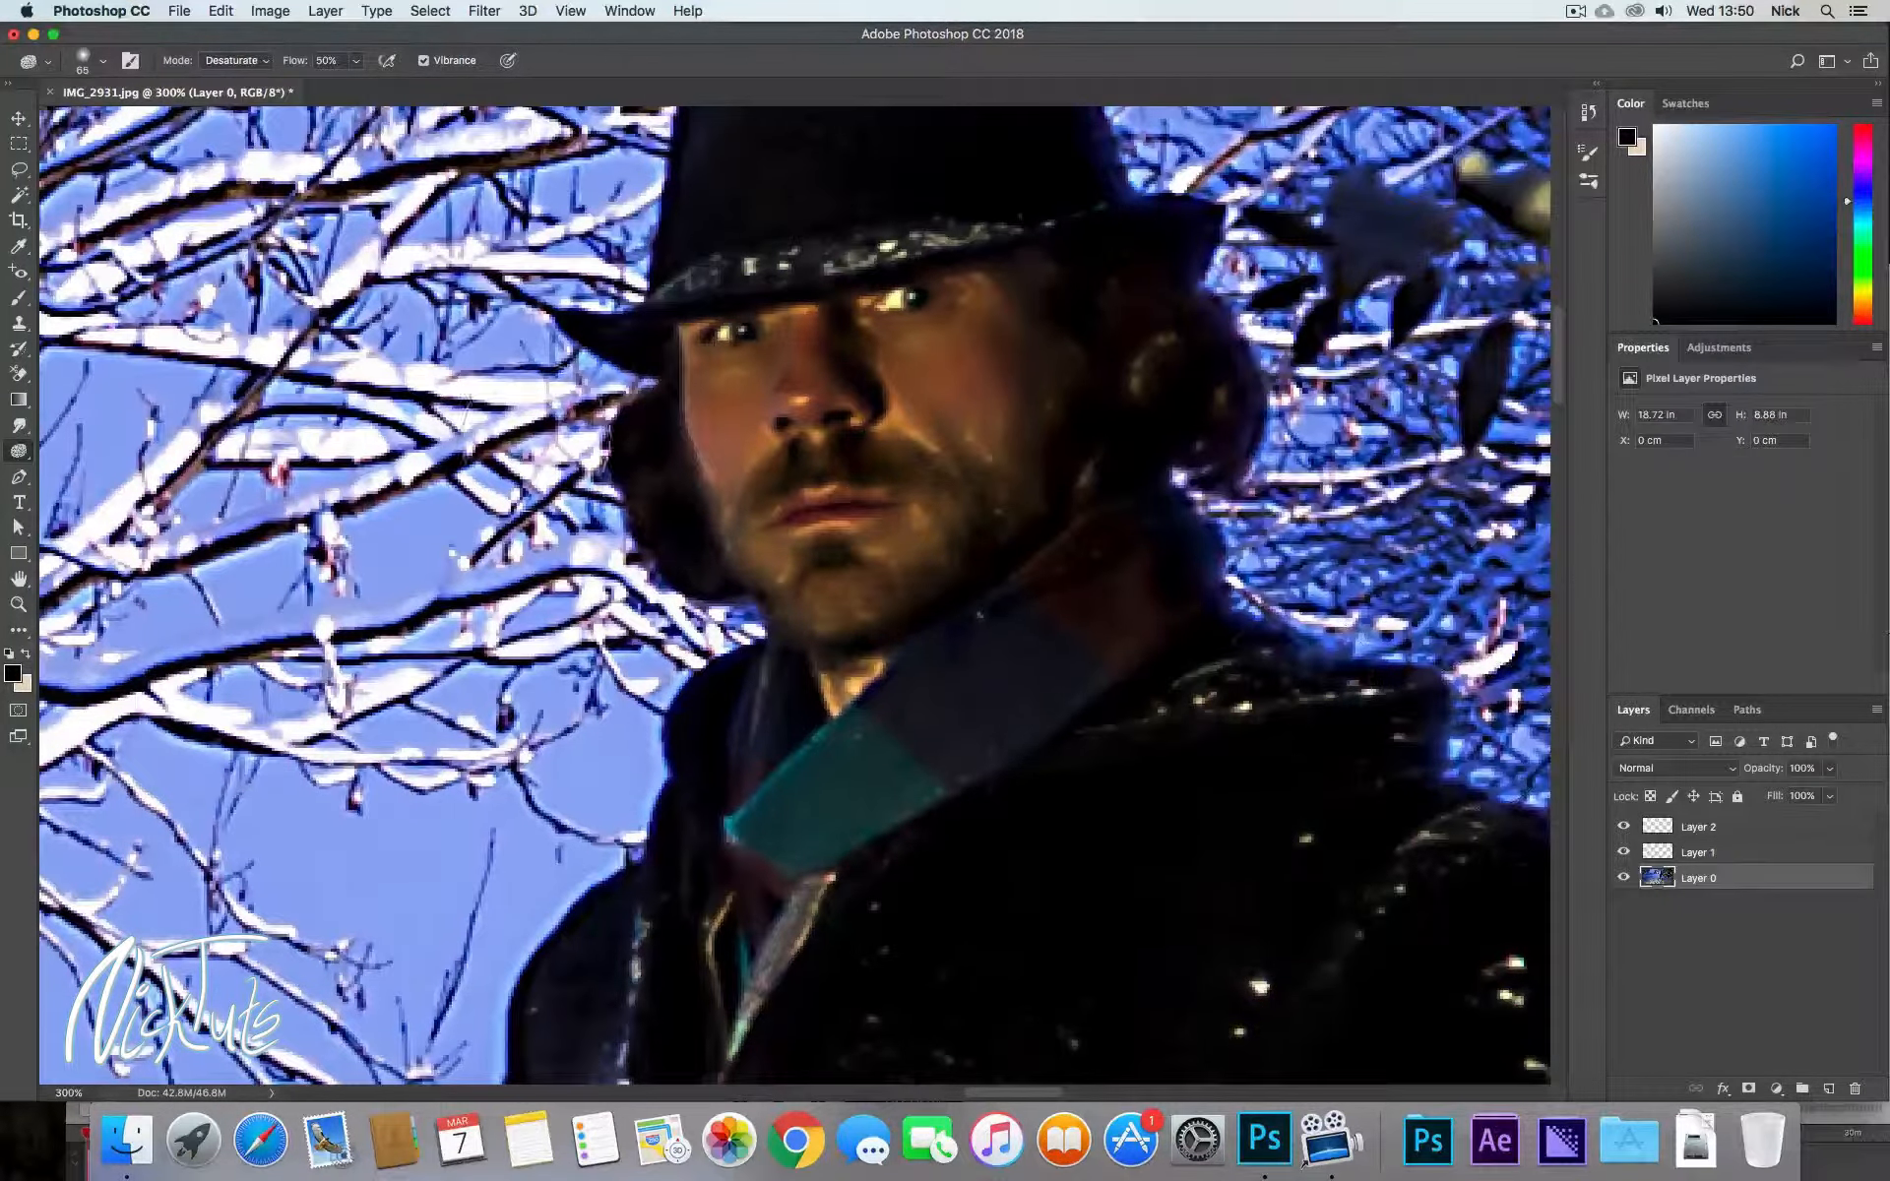
Desaturate the man's face and scarf with the Sponge tool in Desaturate mode at 50% flow with a 65 px brush.
{"action": "right_click", "coordinate": [21, 450]}
{"action": "left_click", "coordinate": [88, 490]}
{"action": "mouse_move", "coordinate": [996, 343]}
{"action": "left_mouse_down"}
{"action": "mouse_move", "coordinate": [954, 387]}
{"action": "mouse_move", "coordinate": [979, 366]}
{"action": "mouse_move", "coordinate": [983, 306]}
{"action": "mouse_move", "coordinate": [971, 380]}
{"action": "mouse_move", "coordinate": [733, 407]}
{"action": "mouse_move", "coordinate": [919, 410]}
{"action": "mouse_move", "coordinate": [807, 344]}
{"action": "mouse_move", "coordinate": [984, 364]}
{"action": "mouse_move", "coordinate": [729, 424]}
{"action": "mouse_move", "coordinate": [748, 383]}
{"action": "mouse_move", "coordinate": [966, 485]}
{"action": "mouse_move", "coordinate": [958, 463]}
{"action": "mouse_move", "coordinate": [860, 667]}
{"action": "mouse_move", "coordinate": [856, 641]}
{"action": "mouse_move", "coordinate": [962, 603]}
{"action": "mouse_move", "coordinate": [814, 793]}
{"action": "mouse_move", "coordinate": [979, 675]}
{"action": "mouse_move", "coordinate": [805, 803]}
{"action": "mouse_move", "coordinate": [975, 675]}
{"action": "mouse_move", "coordinate": [928, 696]}
{"action": "mouse_move", "coordinate": [1025, 635]}
{"action": "mouse_move", "coordinate": [920, 730]}
{"action": "mouse_move", "coordinate": [1055, 633]}
{"action": "left_mouse_up"}
{"action": "right_click", "coordinate": [1091, 590]}
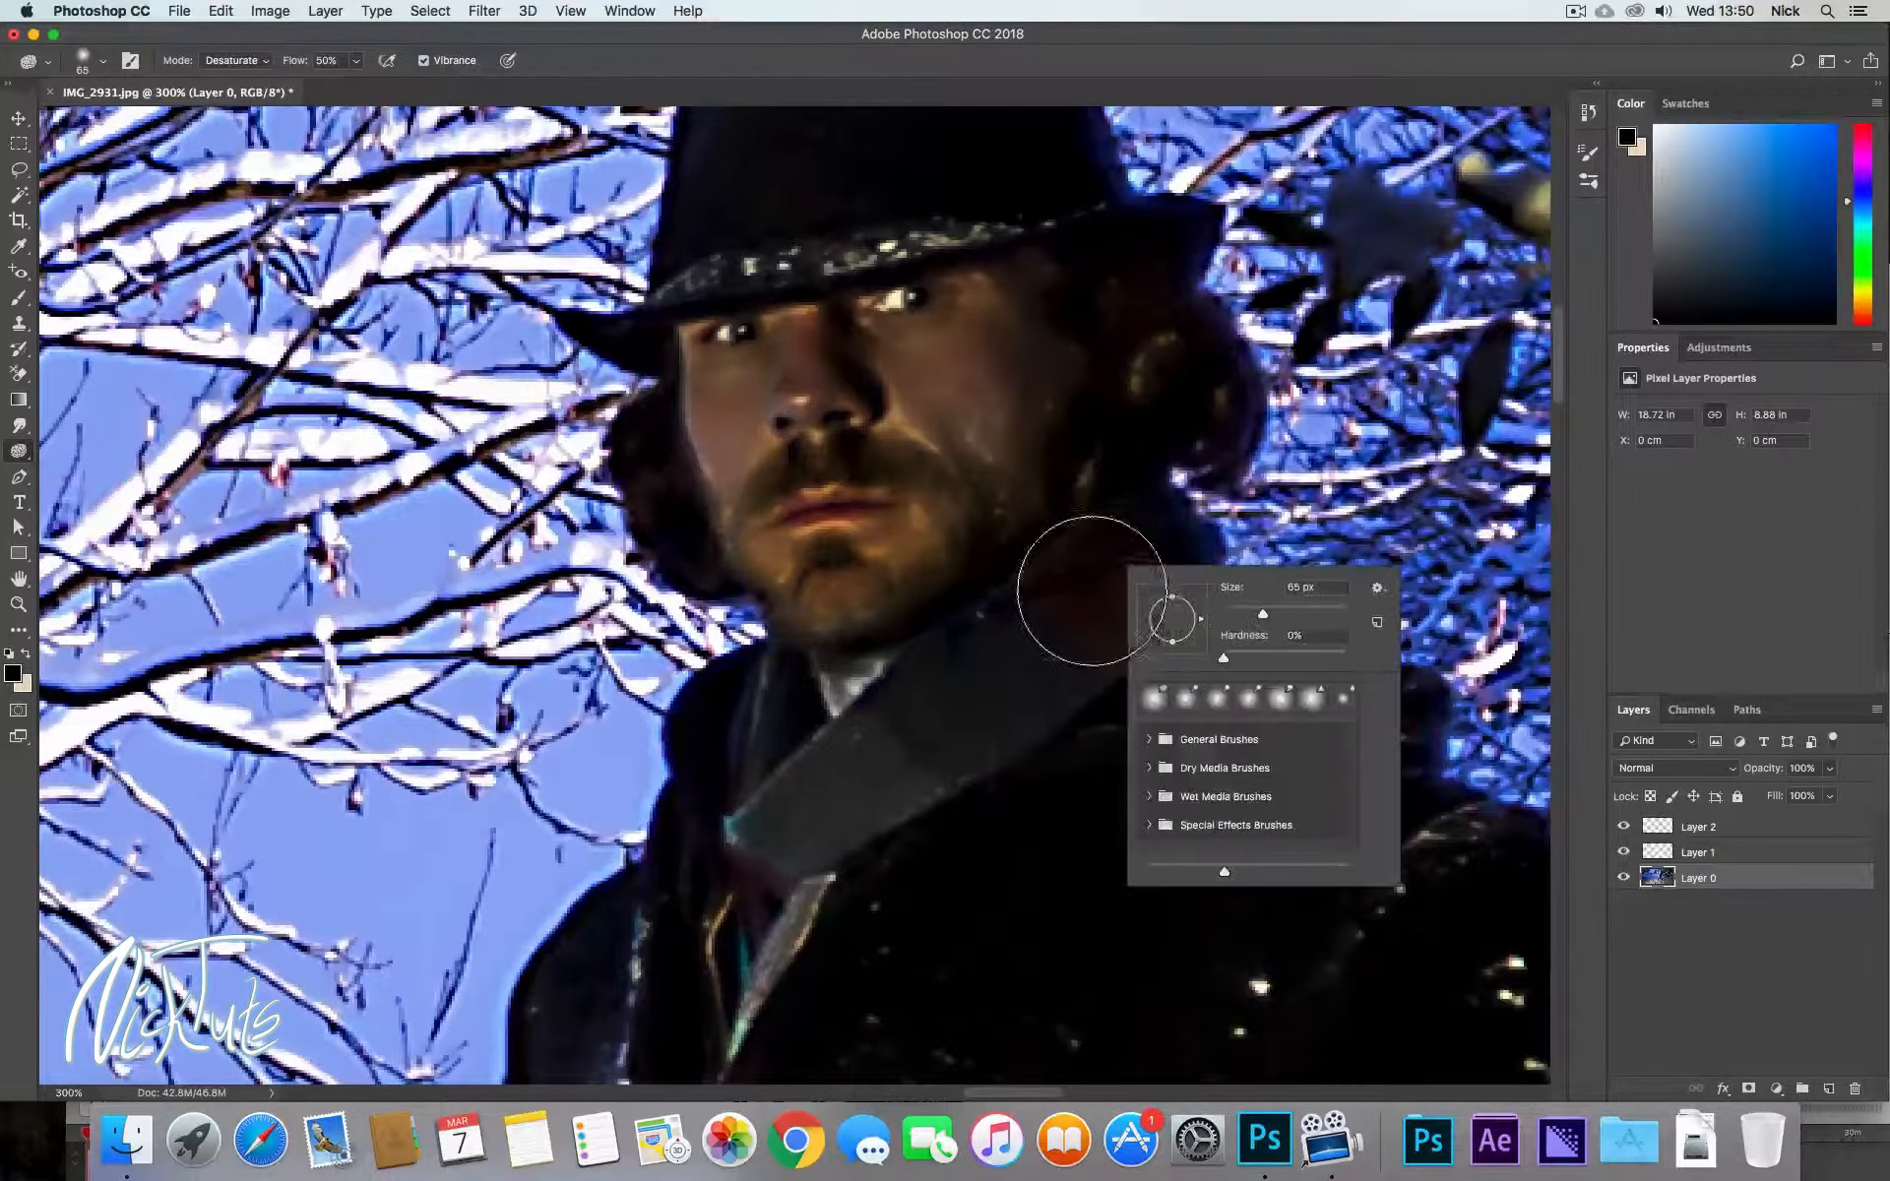
{"action": "left_click", "coordinate": [1006, 677]}
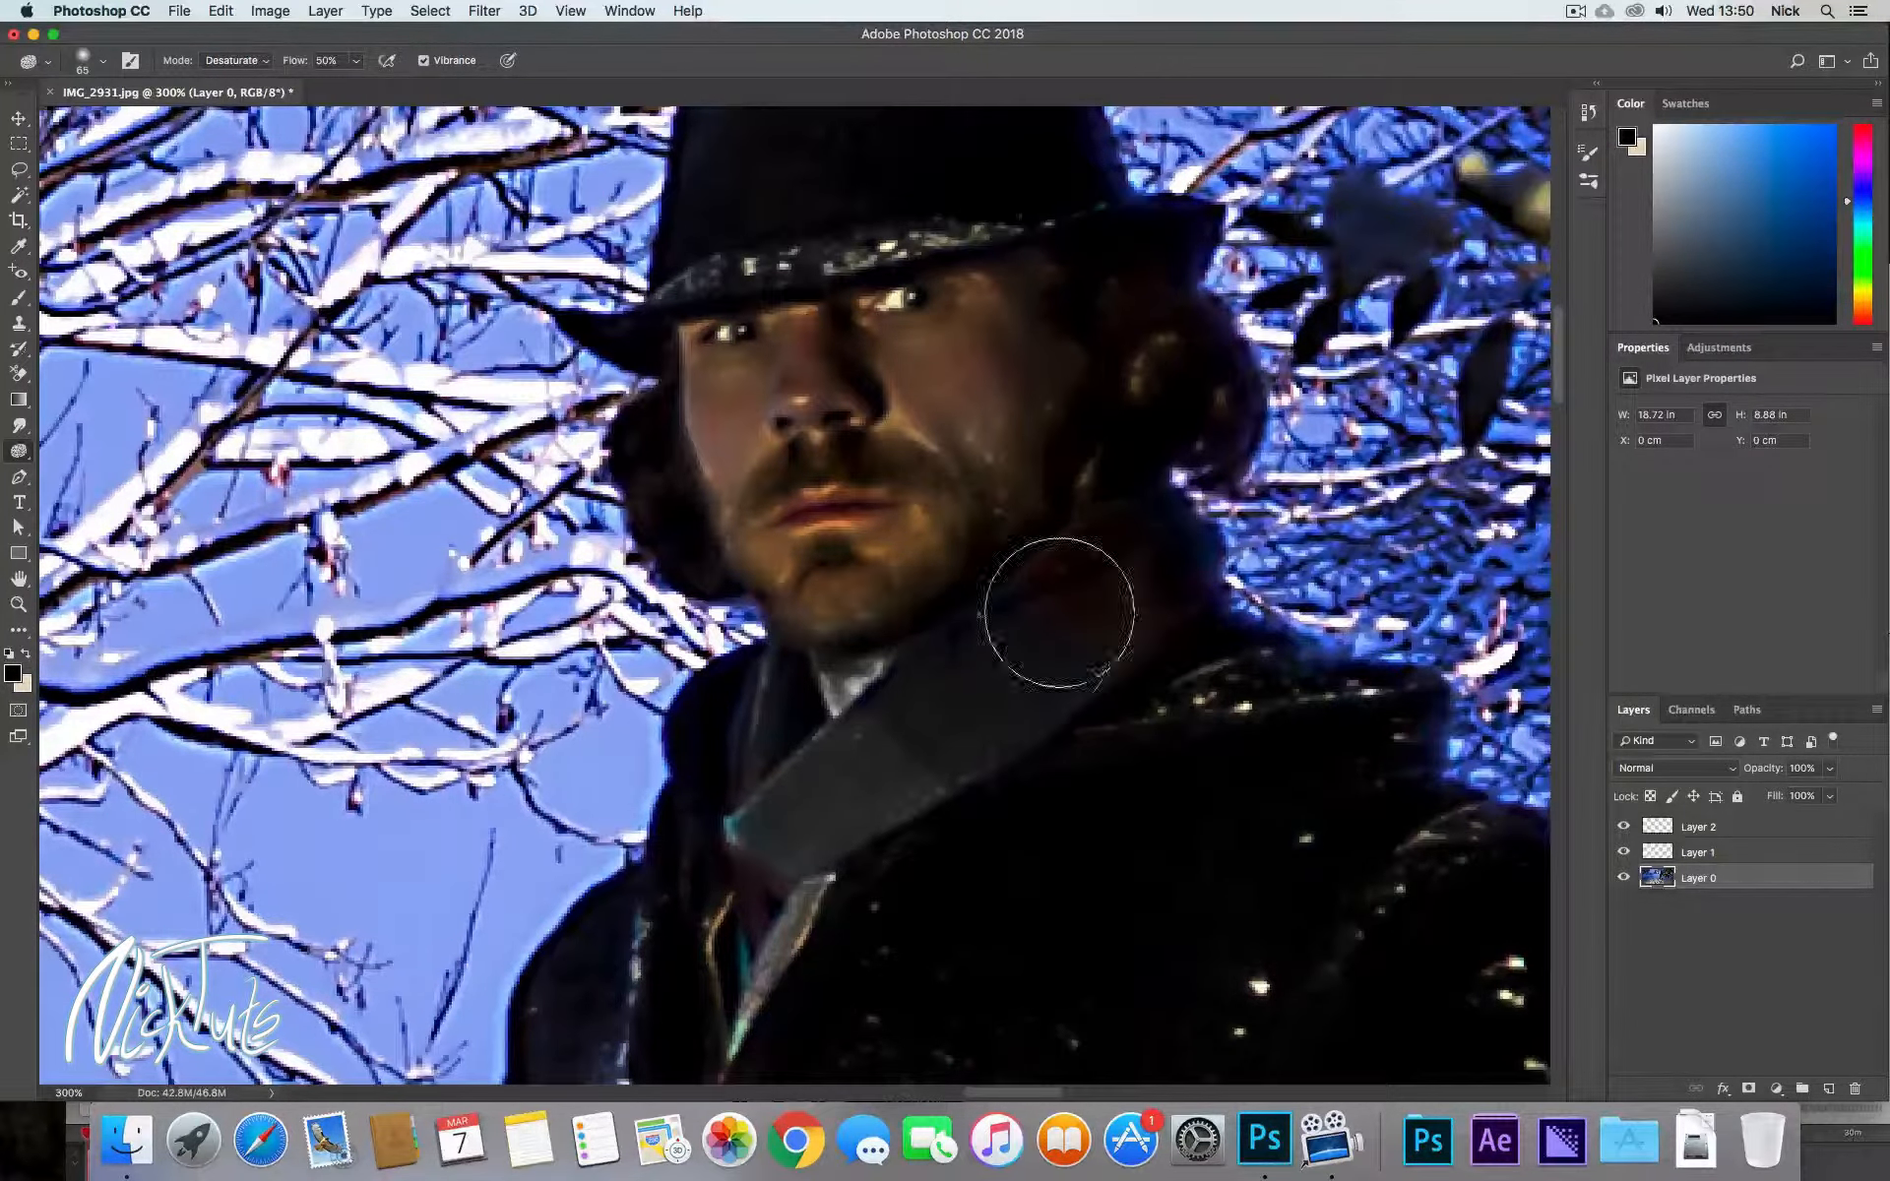
Look through the available adjustment layer types without adding one.
{"action": "right_click", "coordinate": [1096, 584]}
{"action": "left_click", "coordinate": [1778, 1088]}
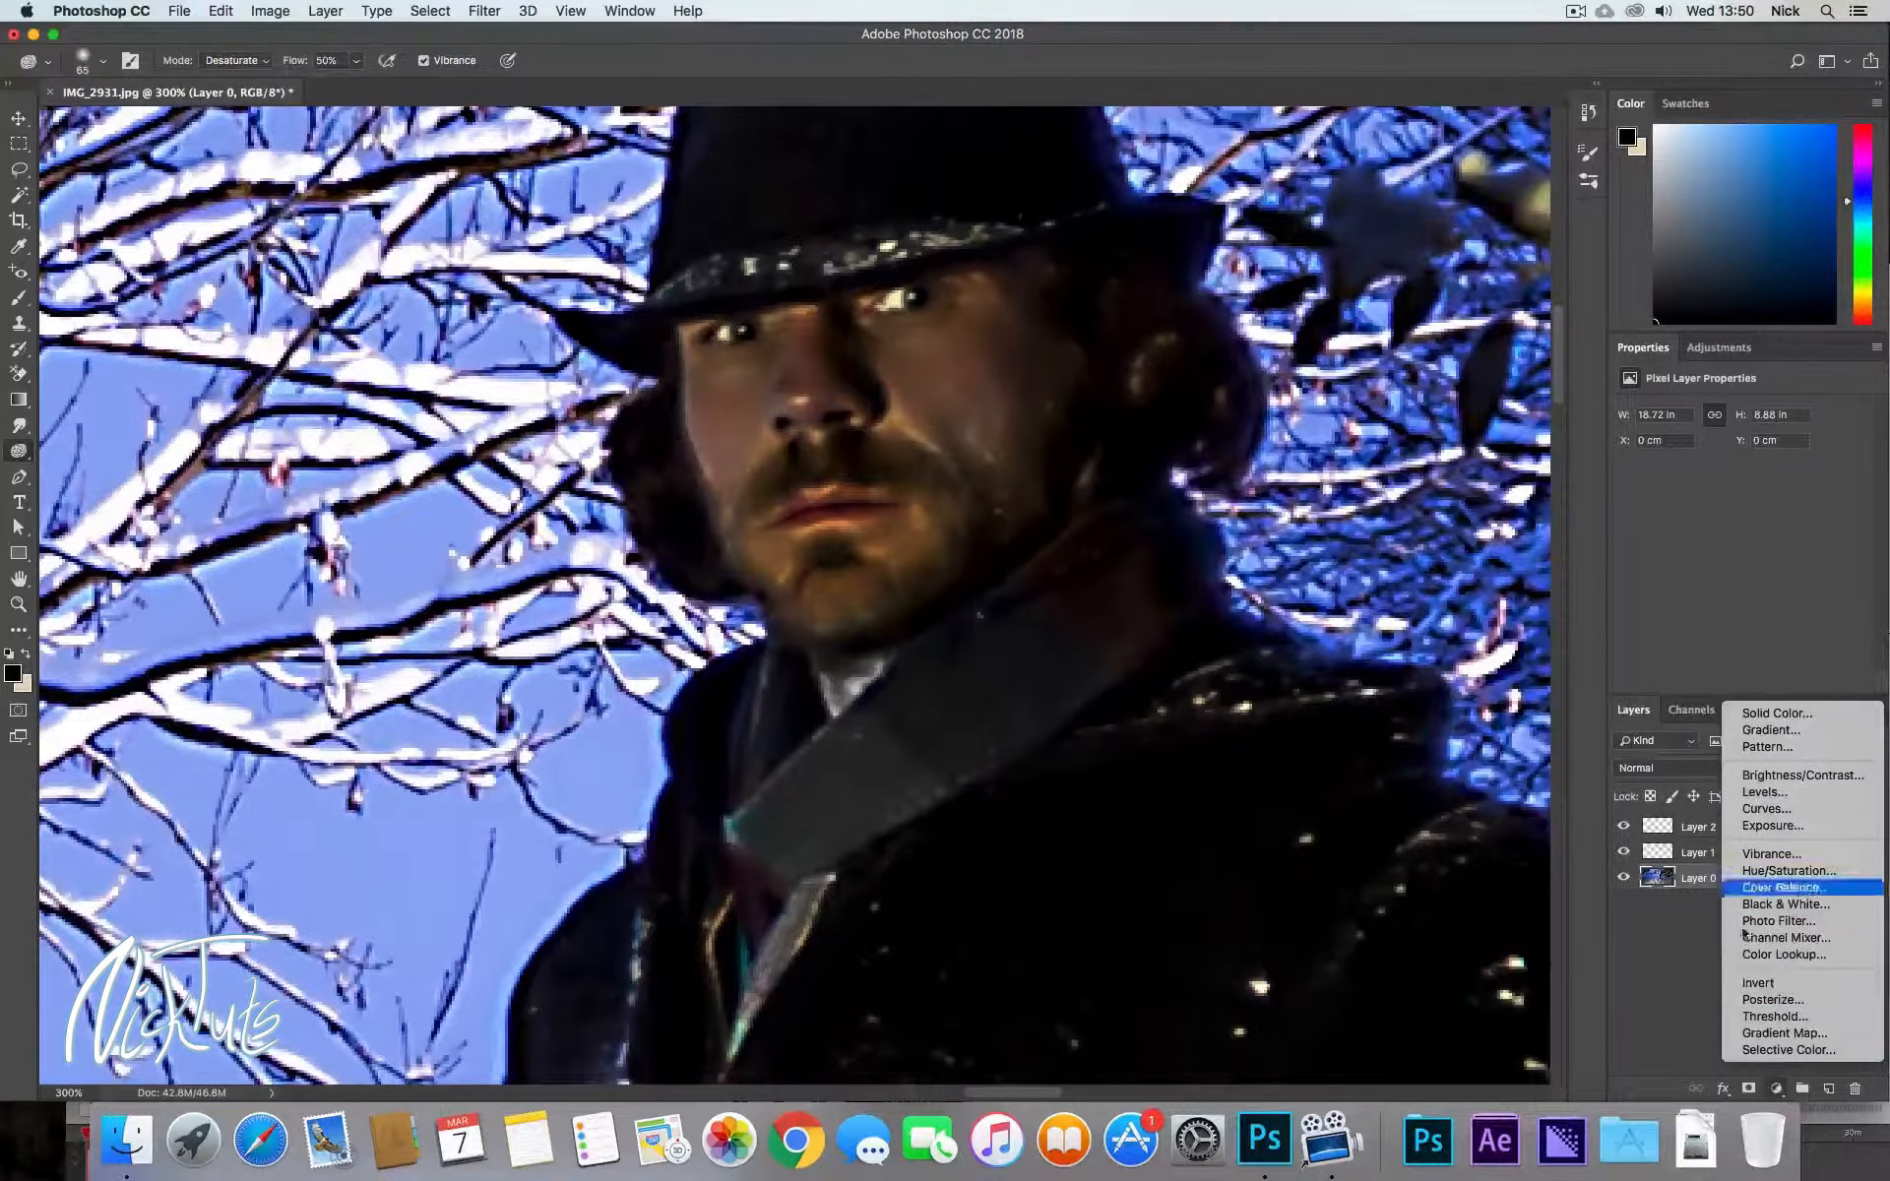
{"action": "left_click", "coordinate": [1073, 653]}
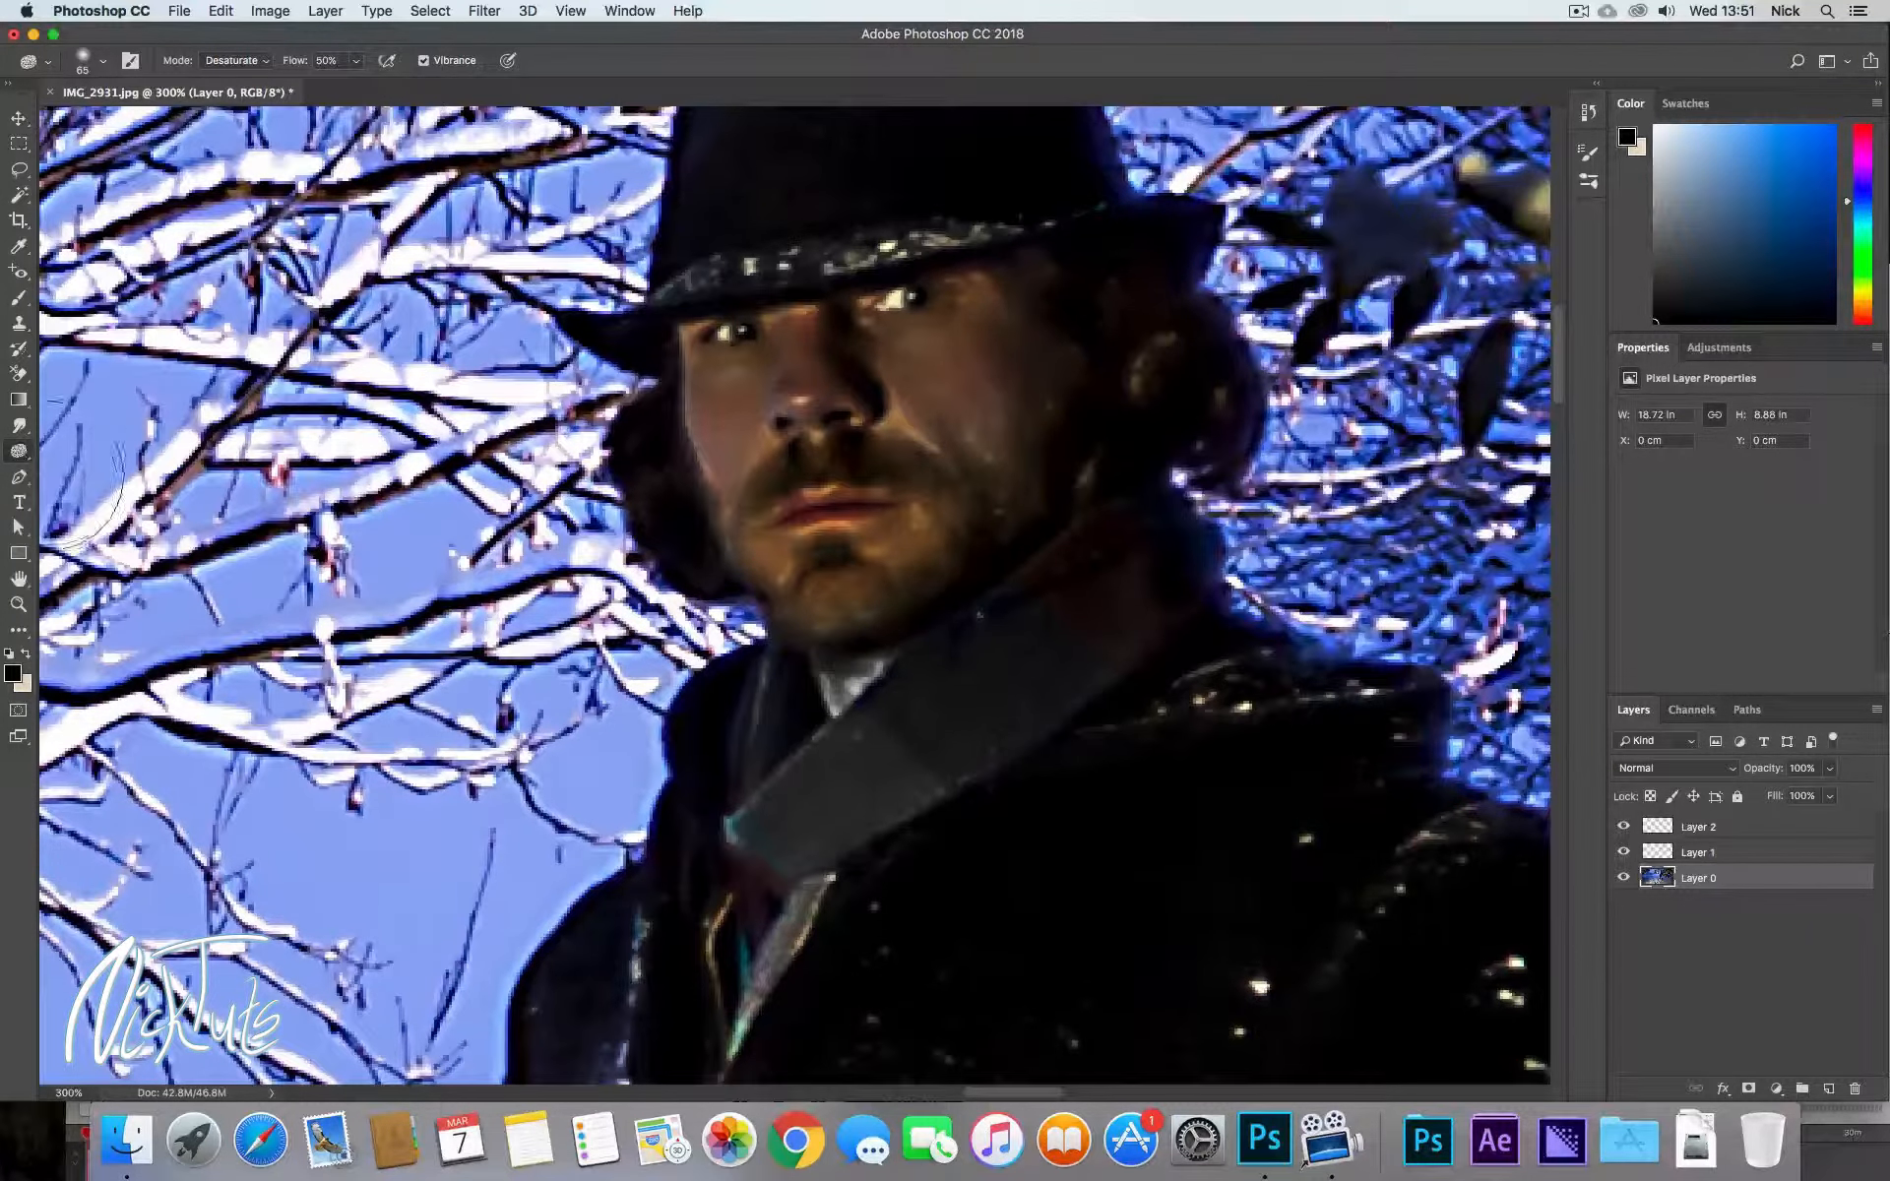
Pick the Pen tool in Path mode and undo the Sponge desaturation, back to the locked Background.
{"action": "left_click", "coordinate": [25, 478]}
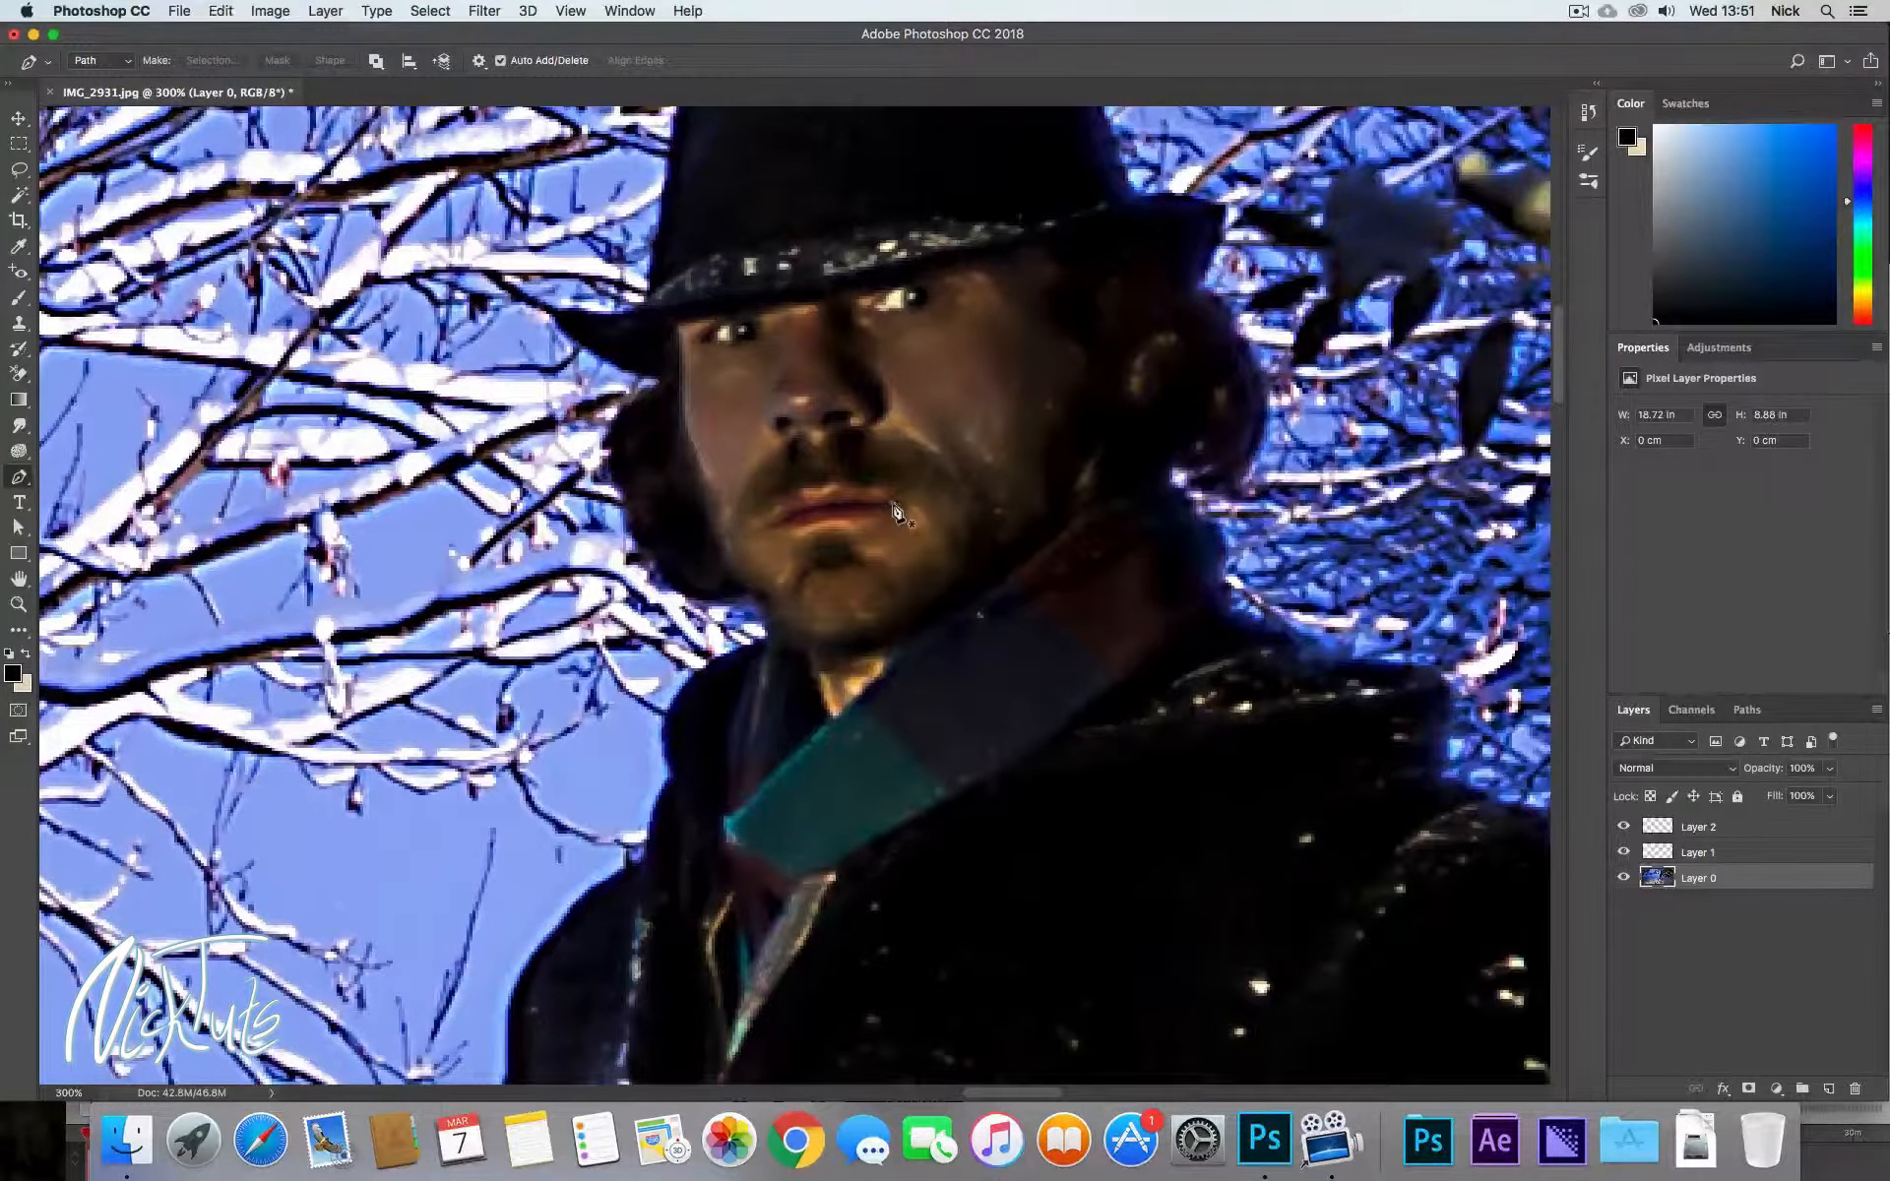
{"action": "key", "text": "super+z"}
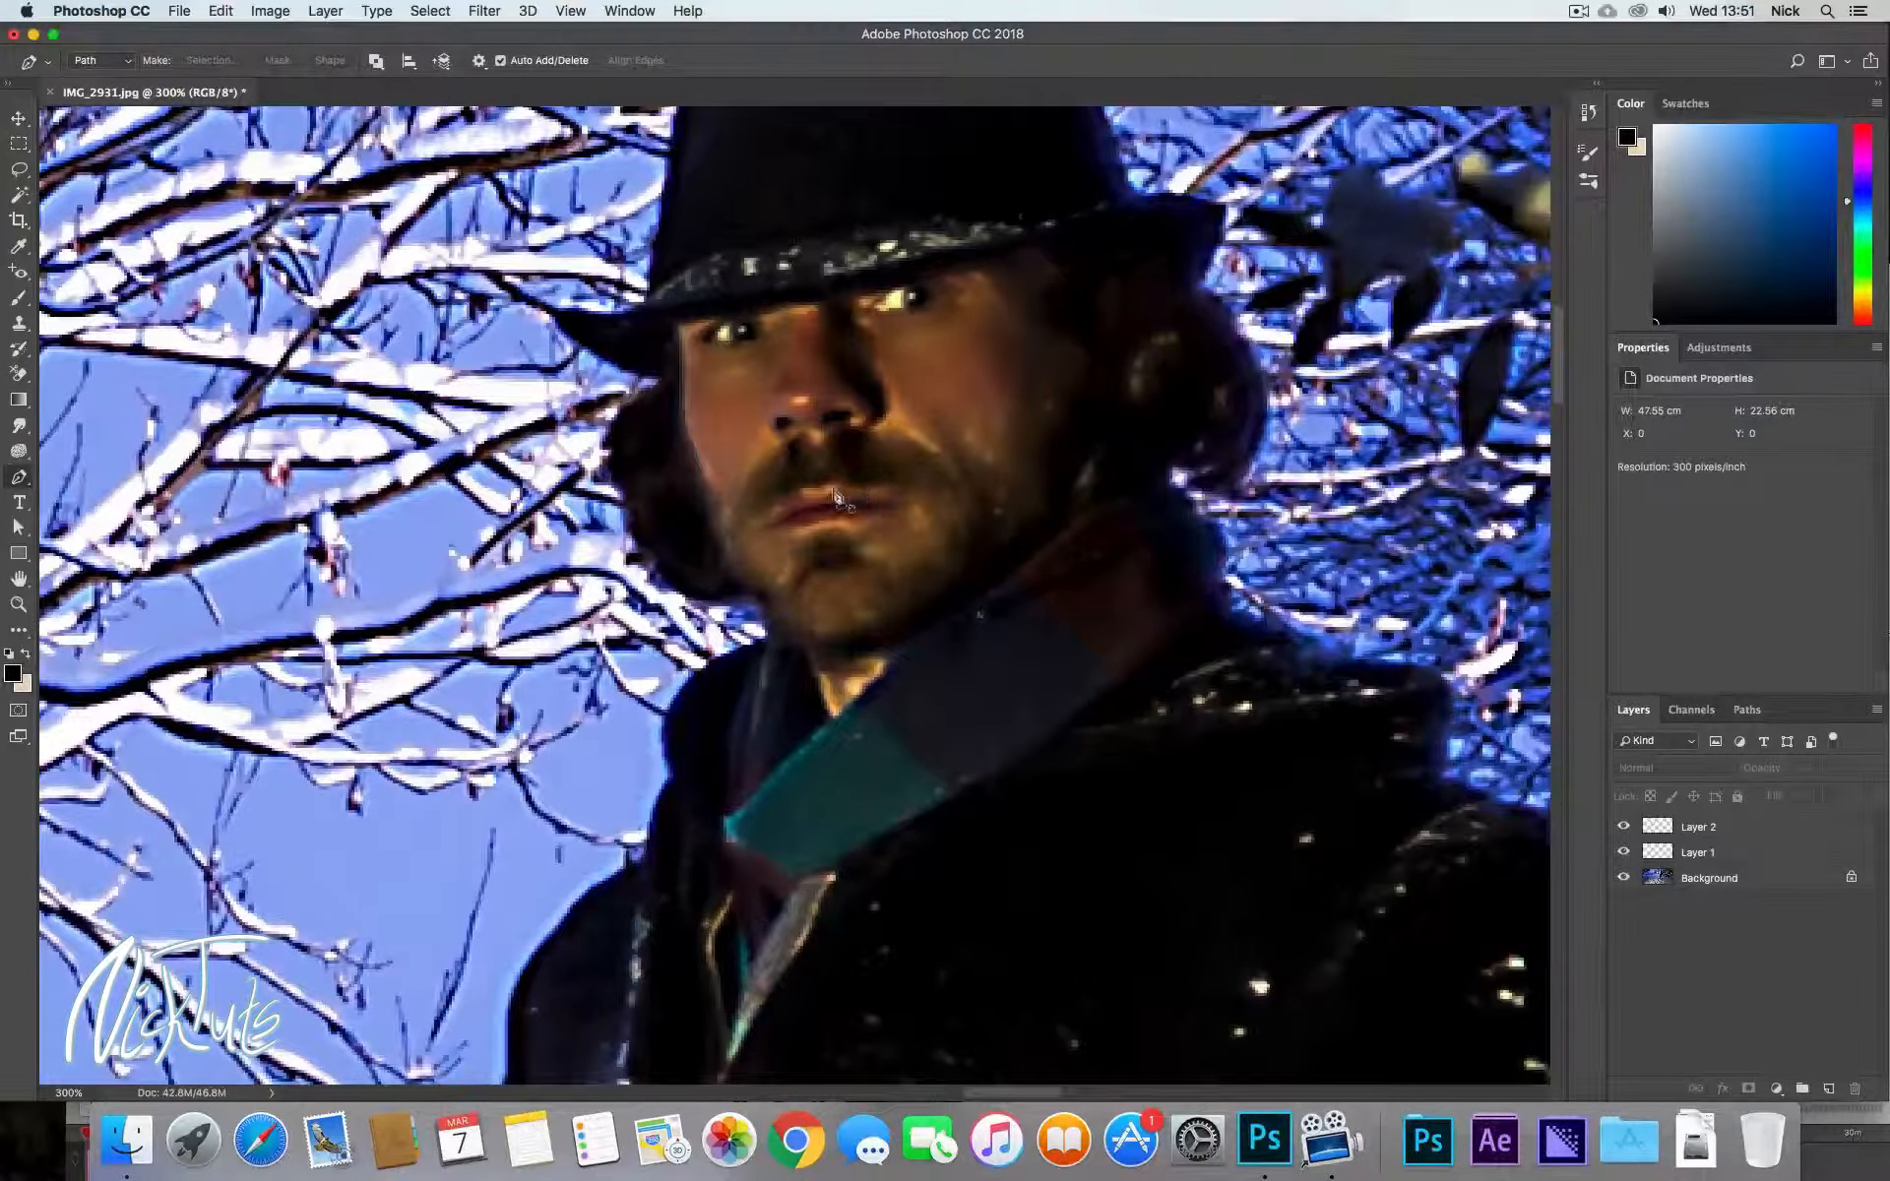
Start a Pen tool path at the top of the hat's crown and trace the crown's left edge down towards the brim.
{"action": "key", "text": "z"}
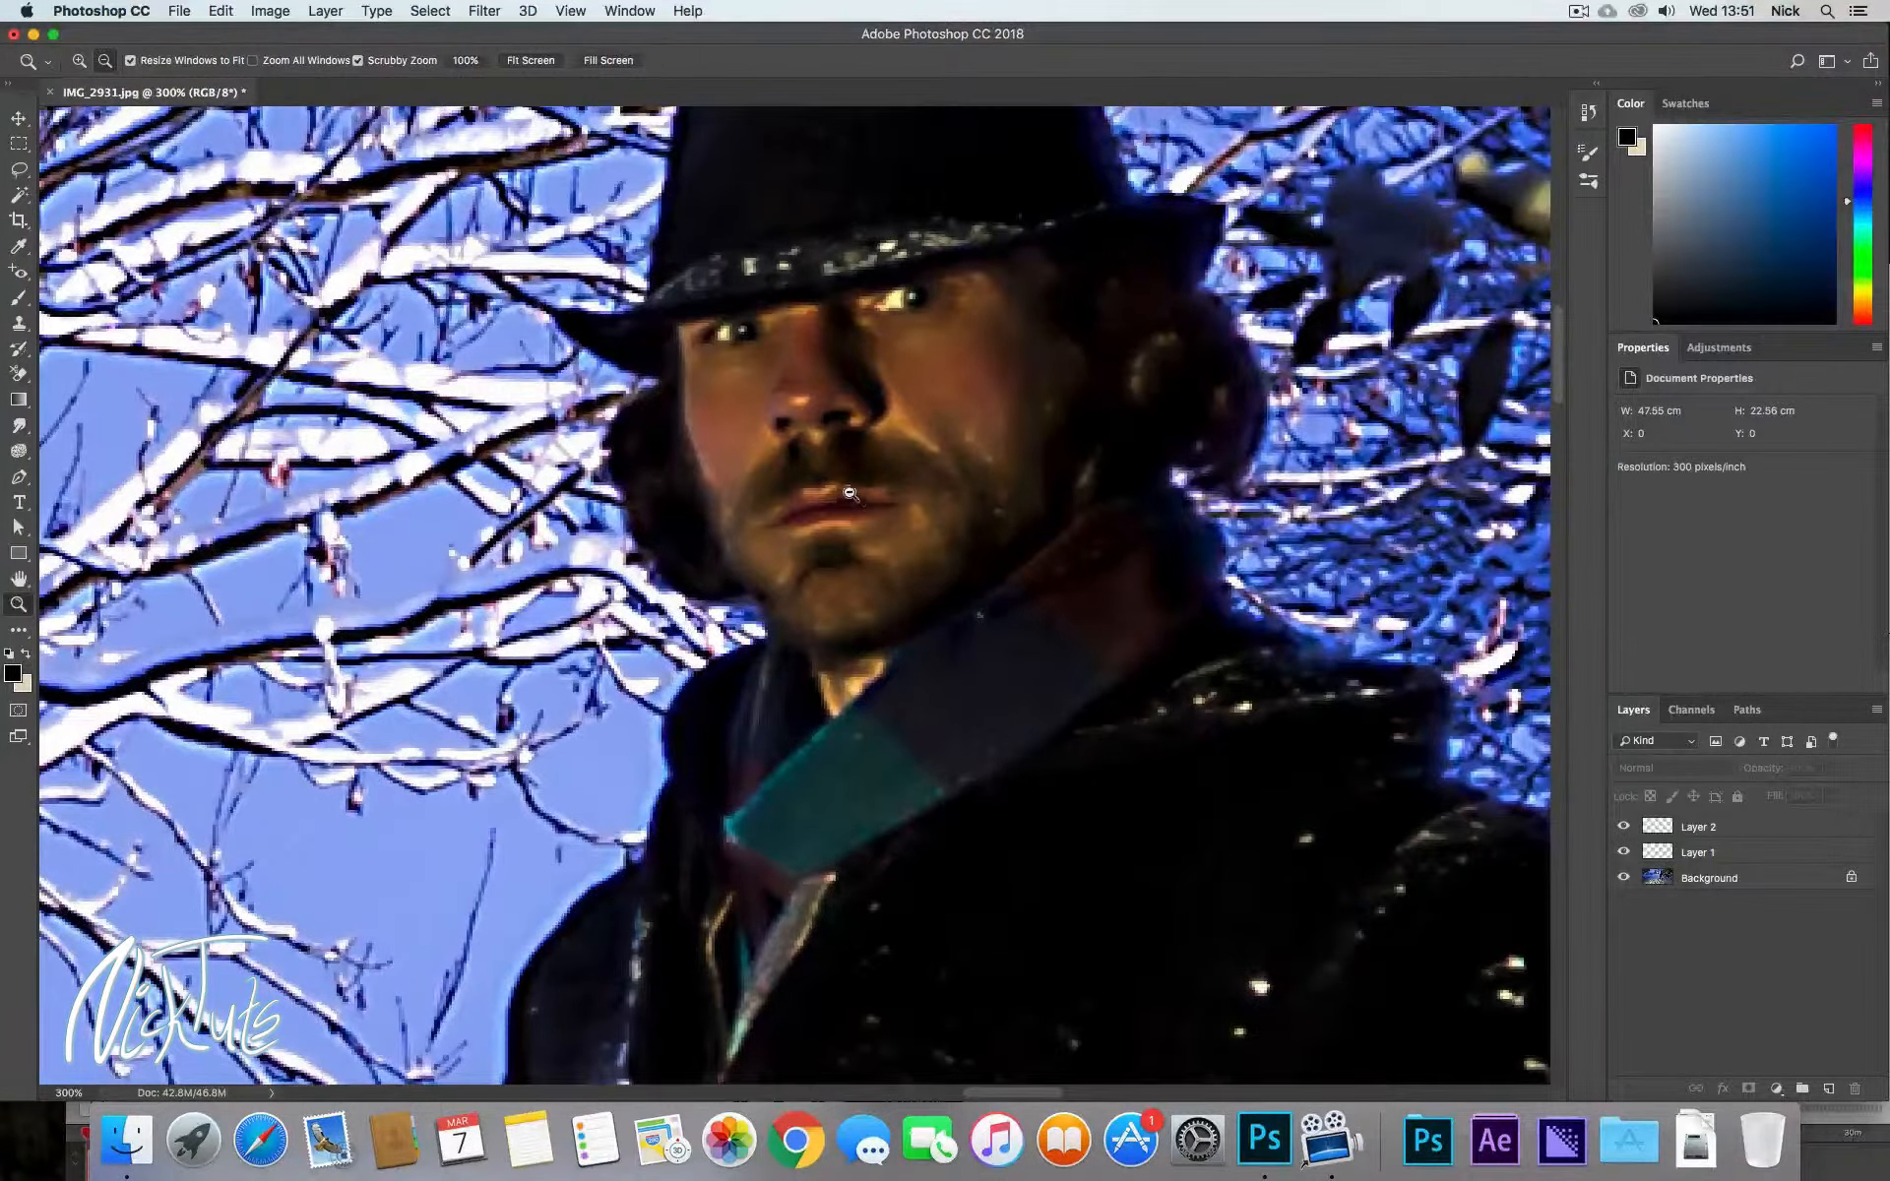
{"action": "left_click", "coordinate": [846, 485], "text": "alt"}
{"action": "key", "text": "p"}
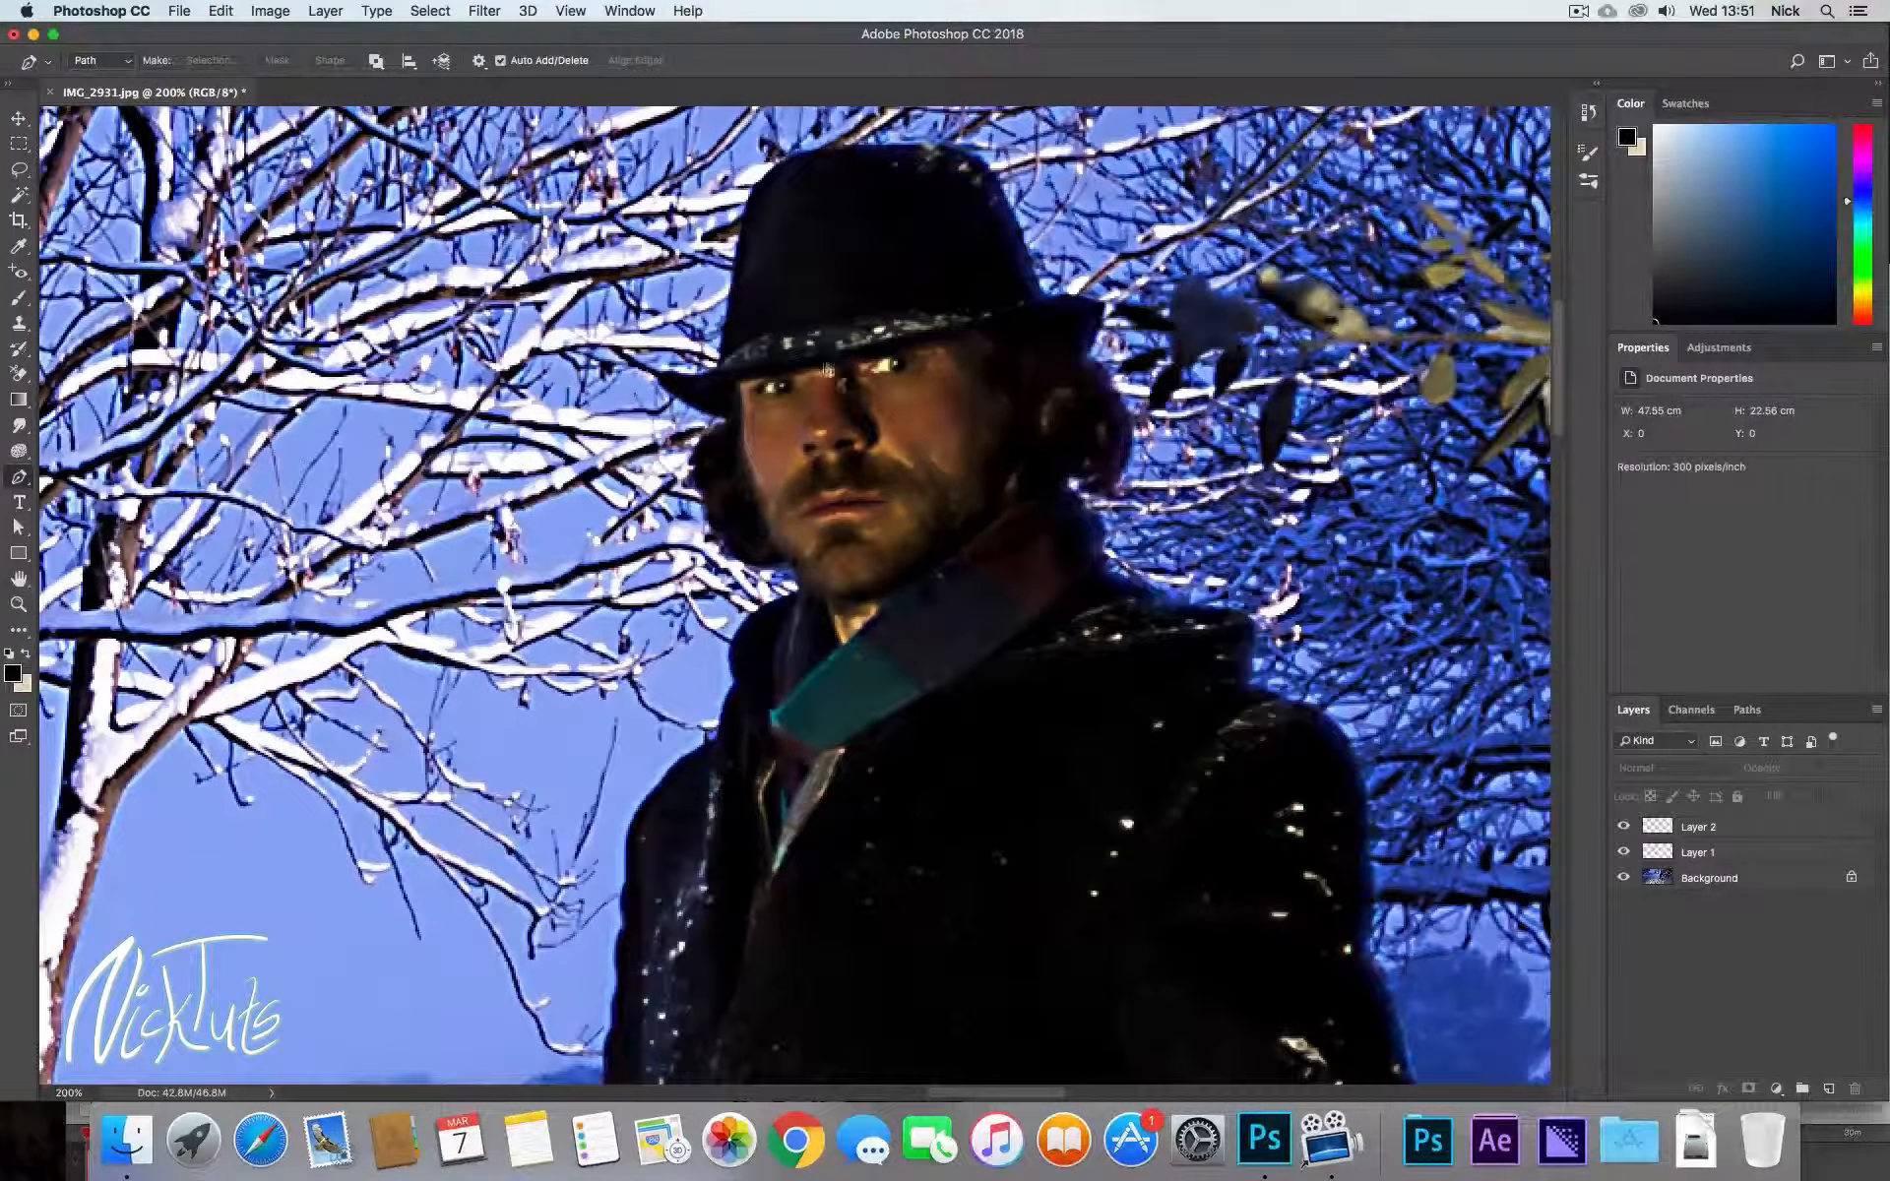
{"action": "scroll", "coordinate": [807, 330], "scroll_direction": "up", "scroll_amount": 5}
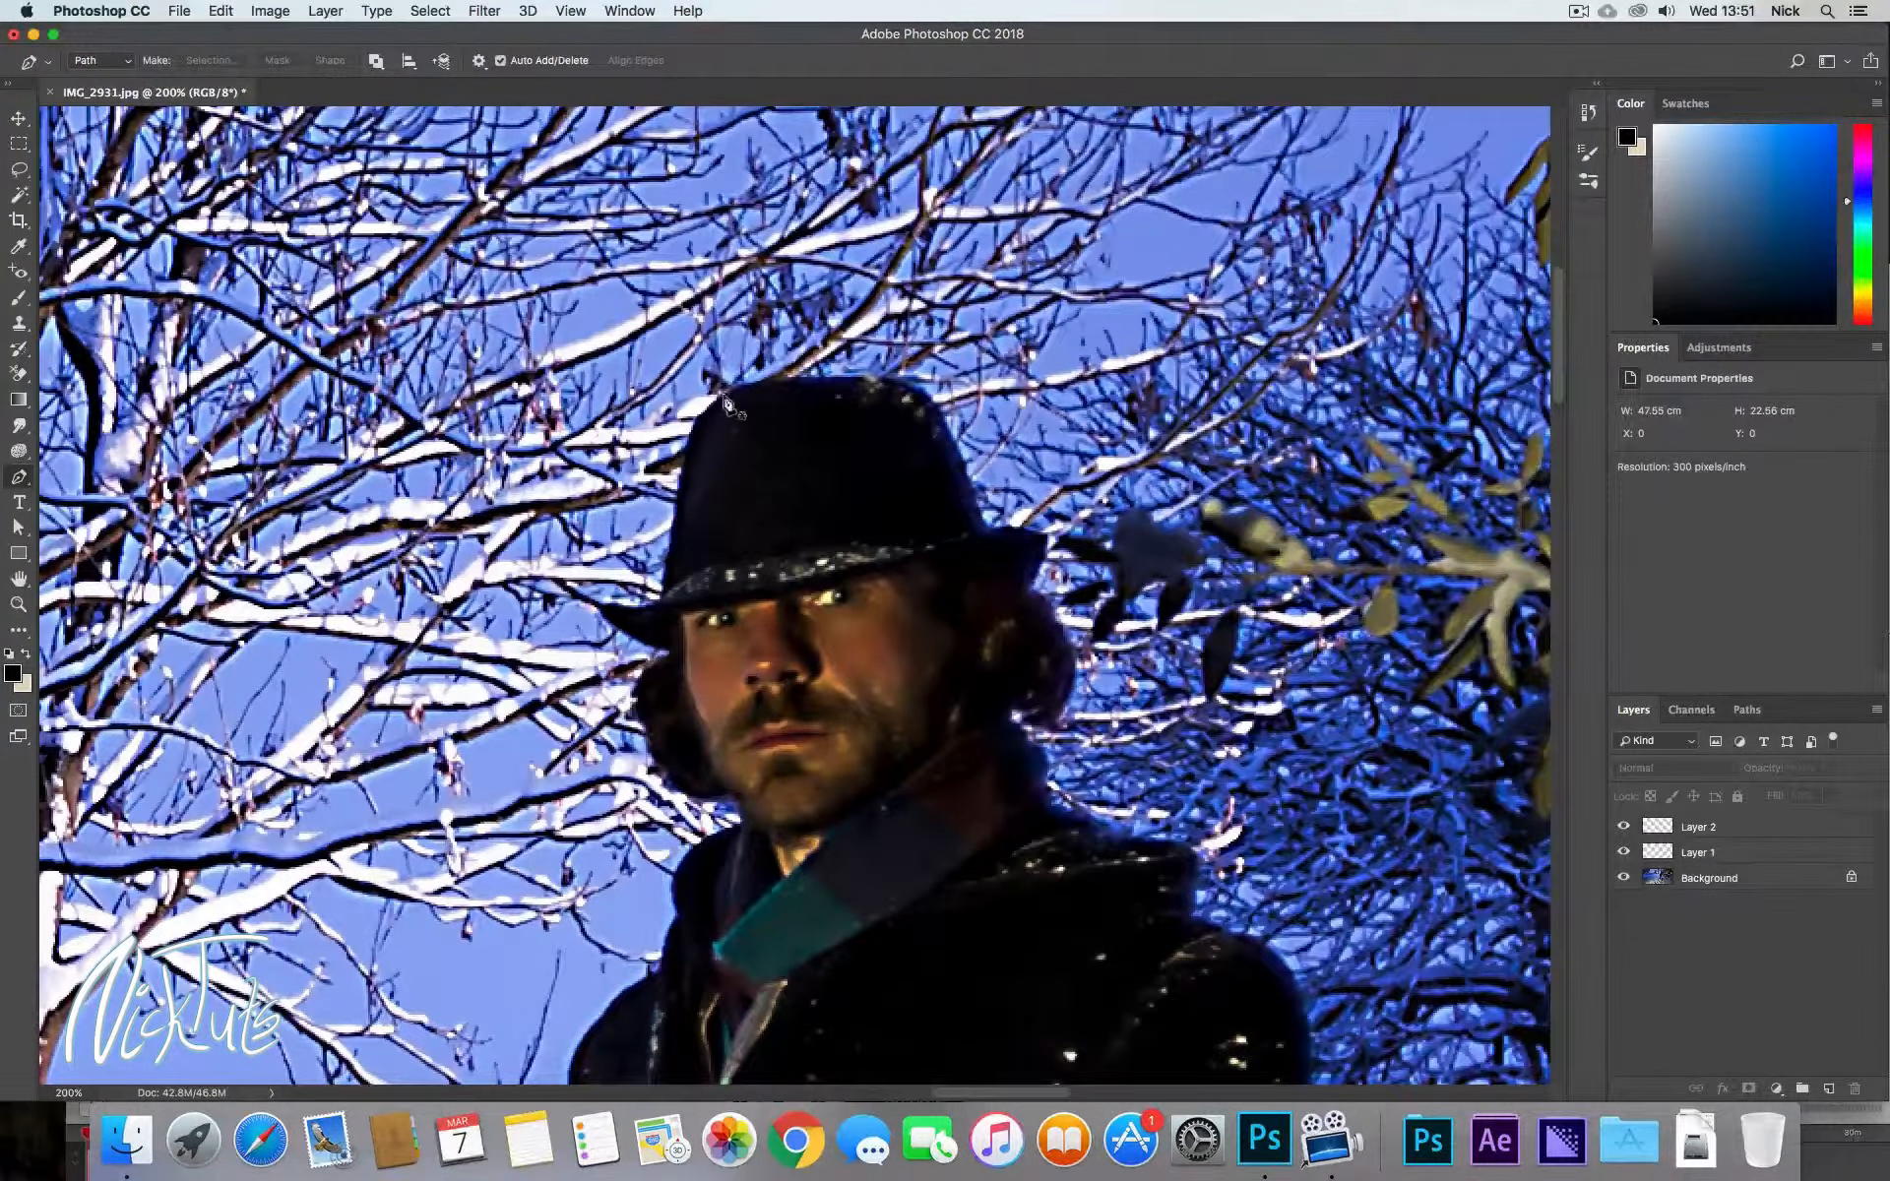
{"action": "key", "text": "z"}
{"action": "left_click", "coordinate": [720, 407]}
{"action": "left_click", "coordinate": [720, 406]}
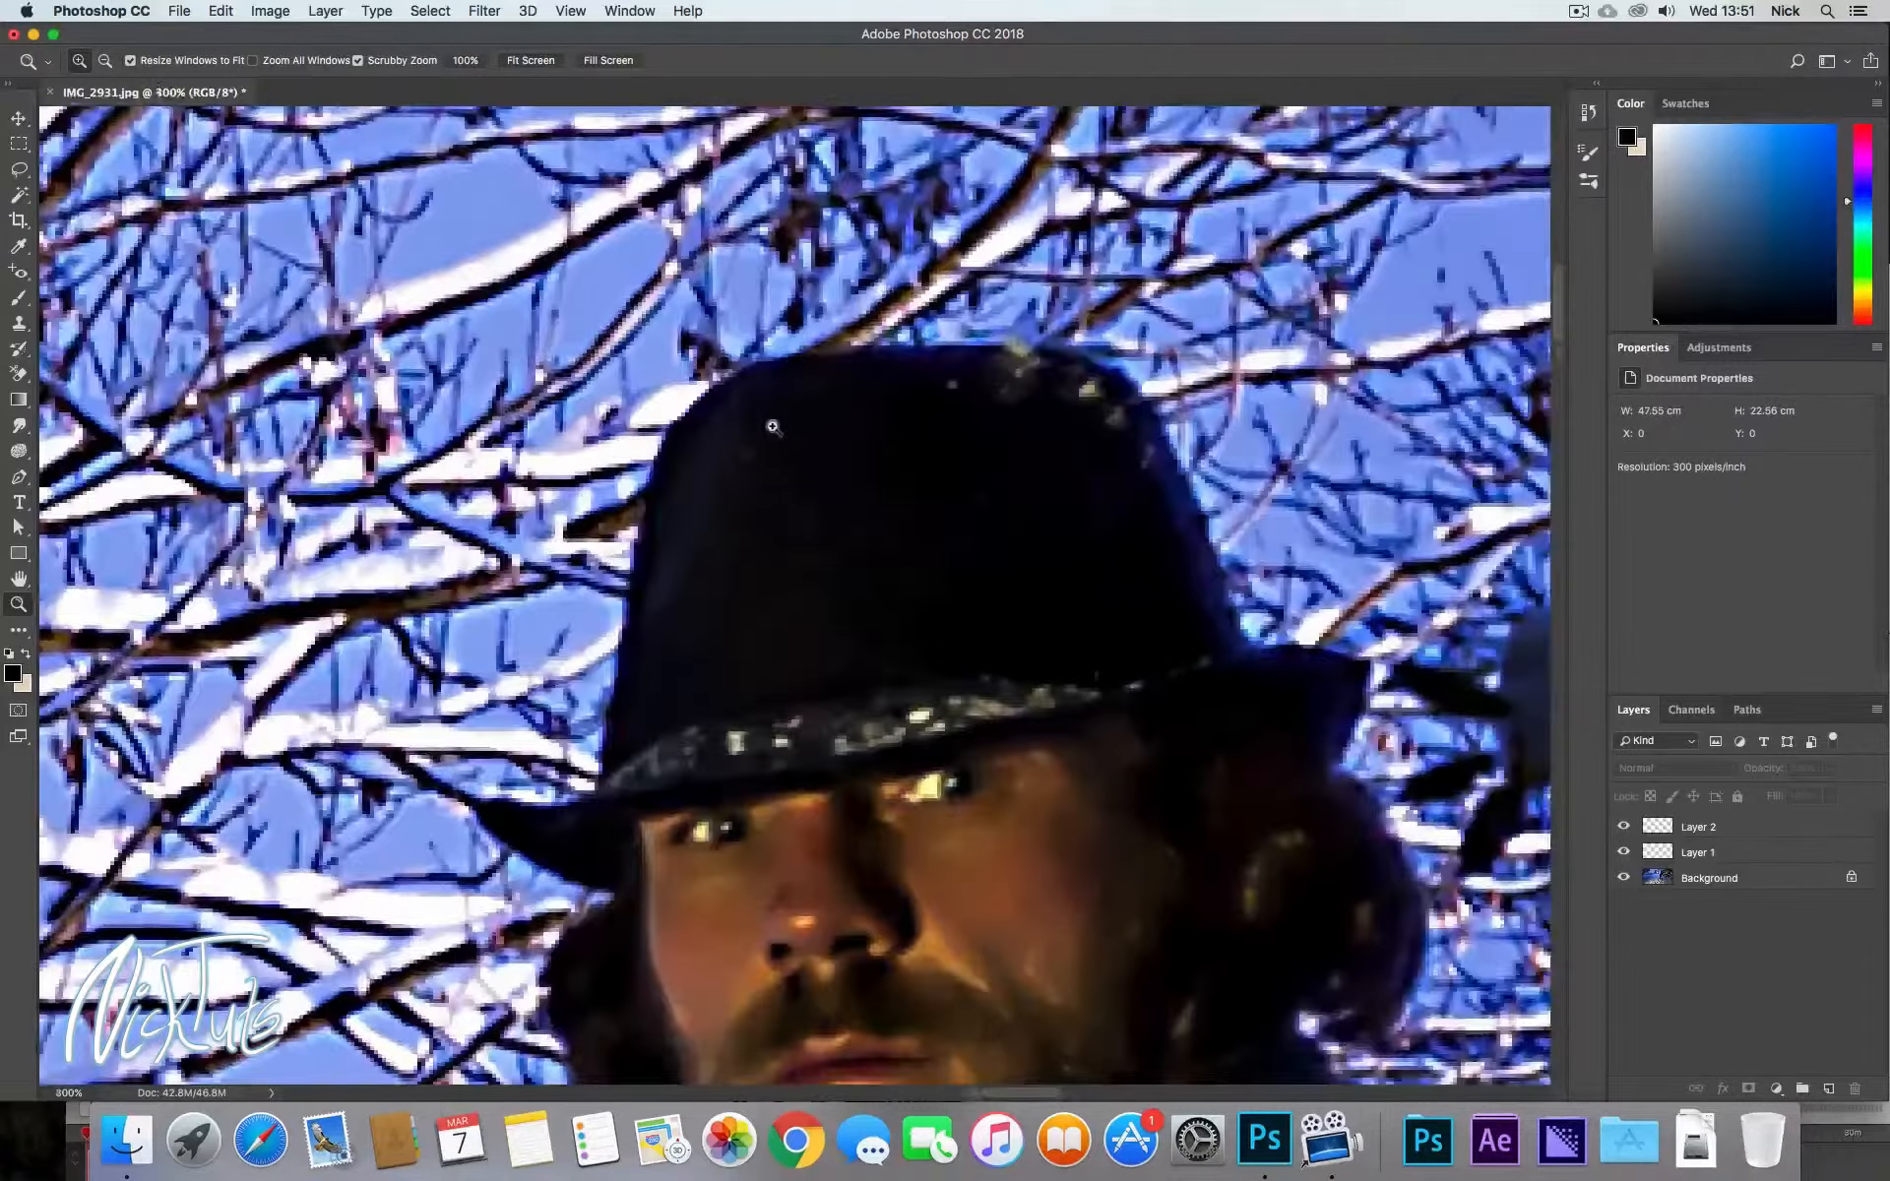
{"action": "key", "text": "p"}
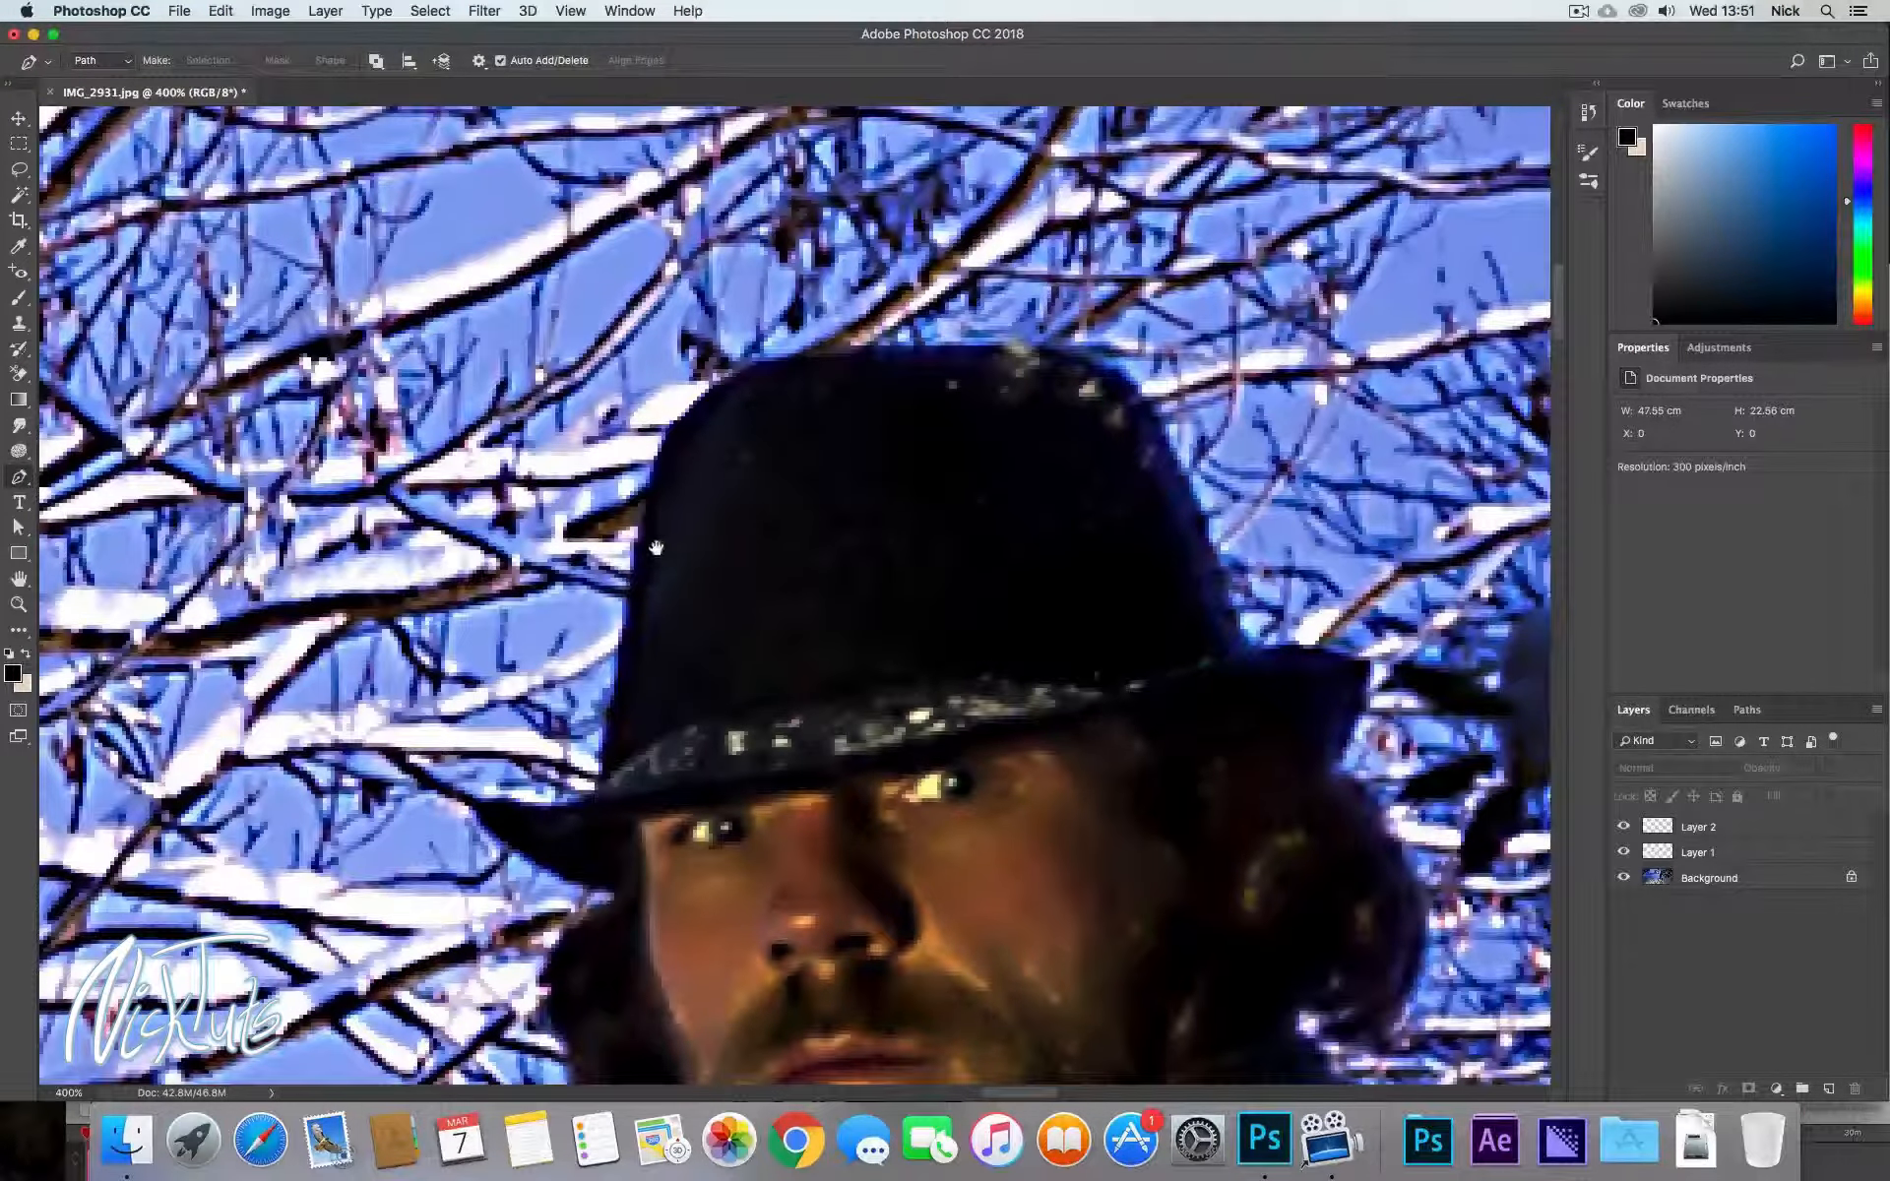
{"action": "left_click_drag", "start_coordinate": [654, 548], "coordinate": [858, 418]}
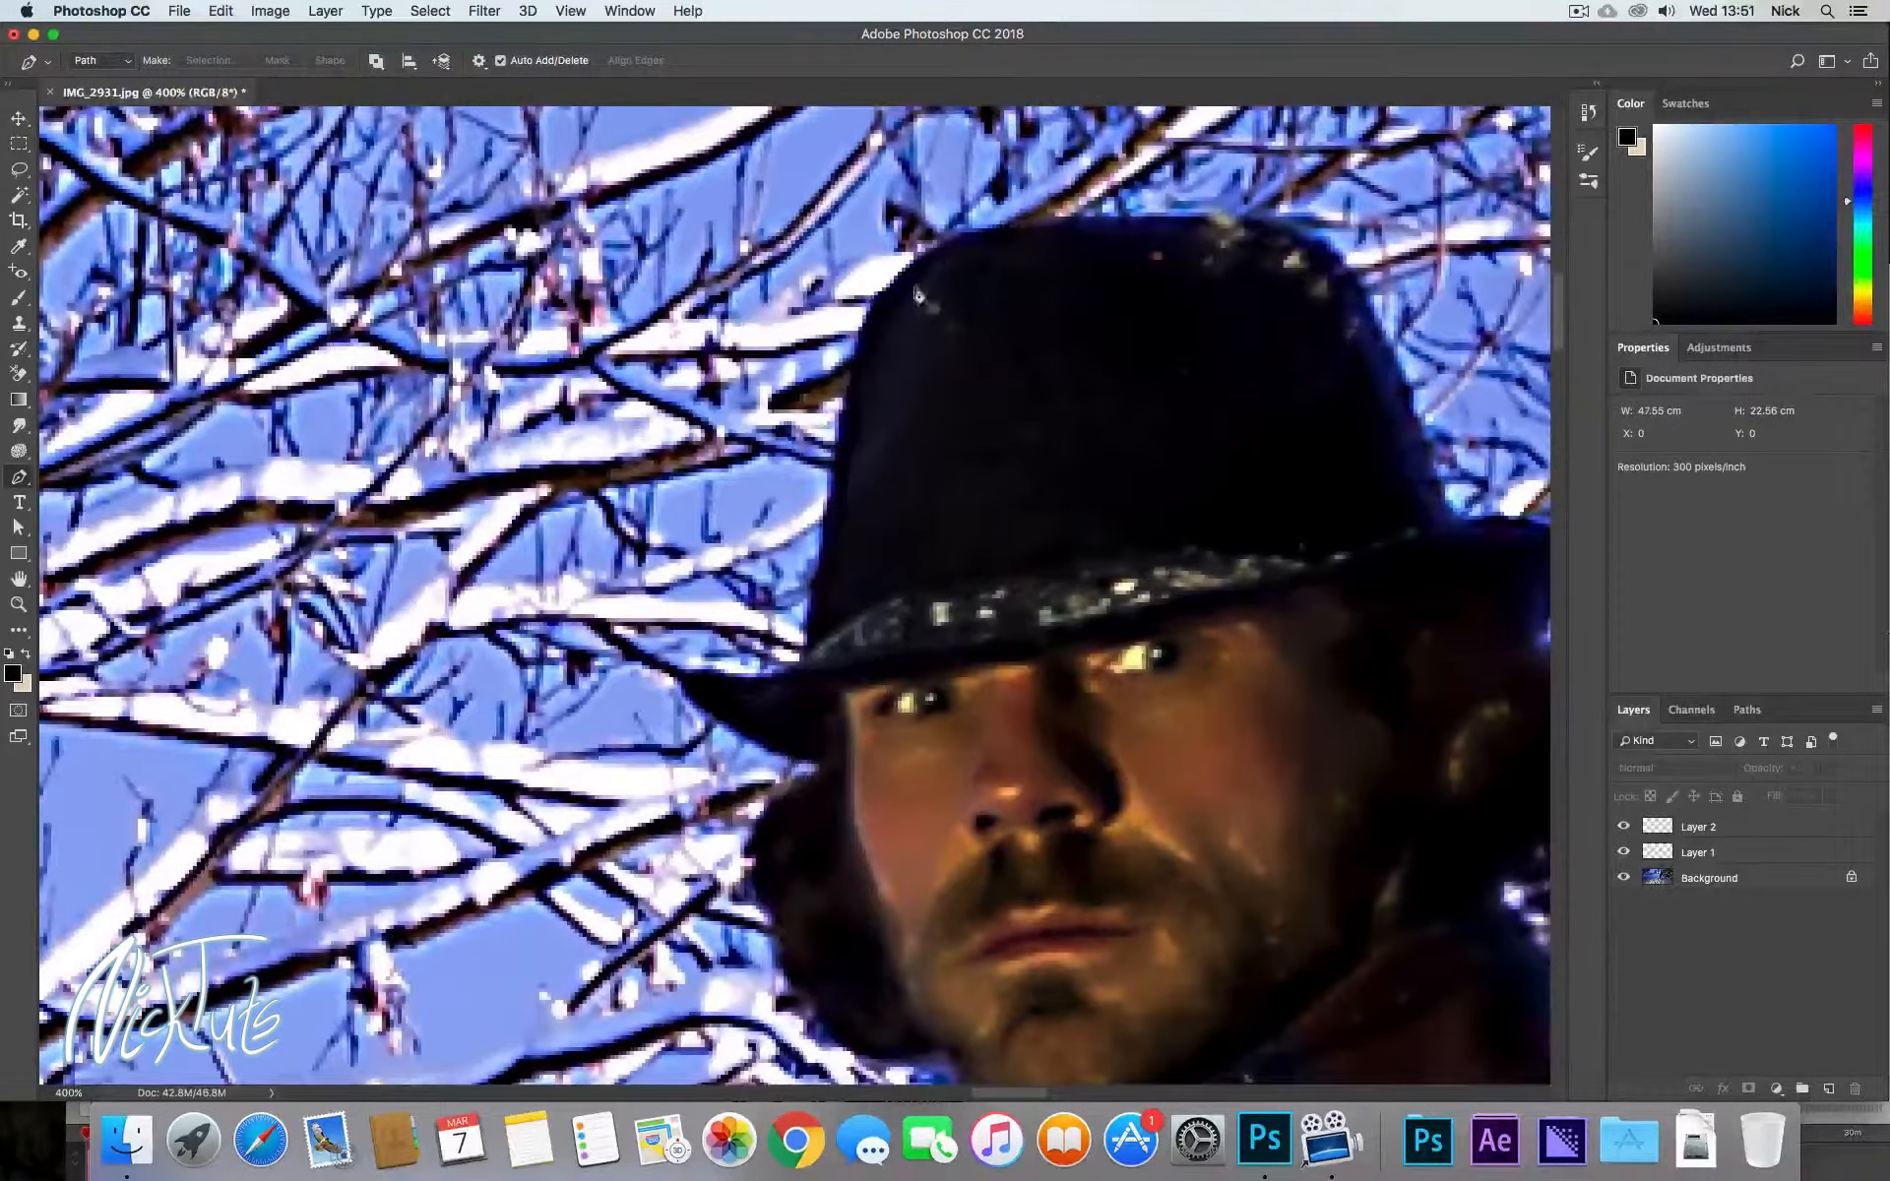
{"action": "right_click", "coordinate": [947, 207]}
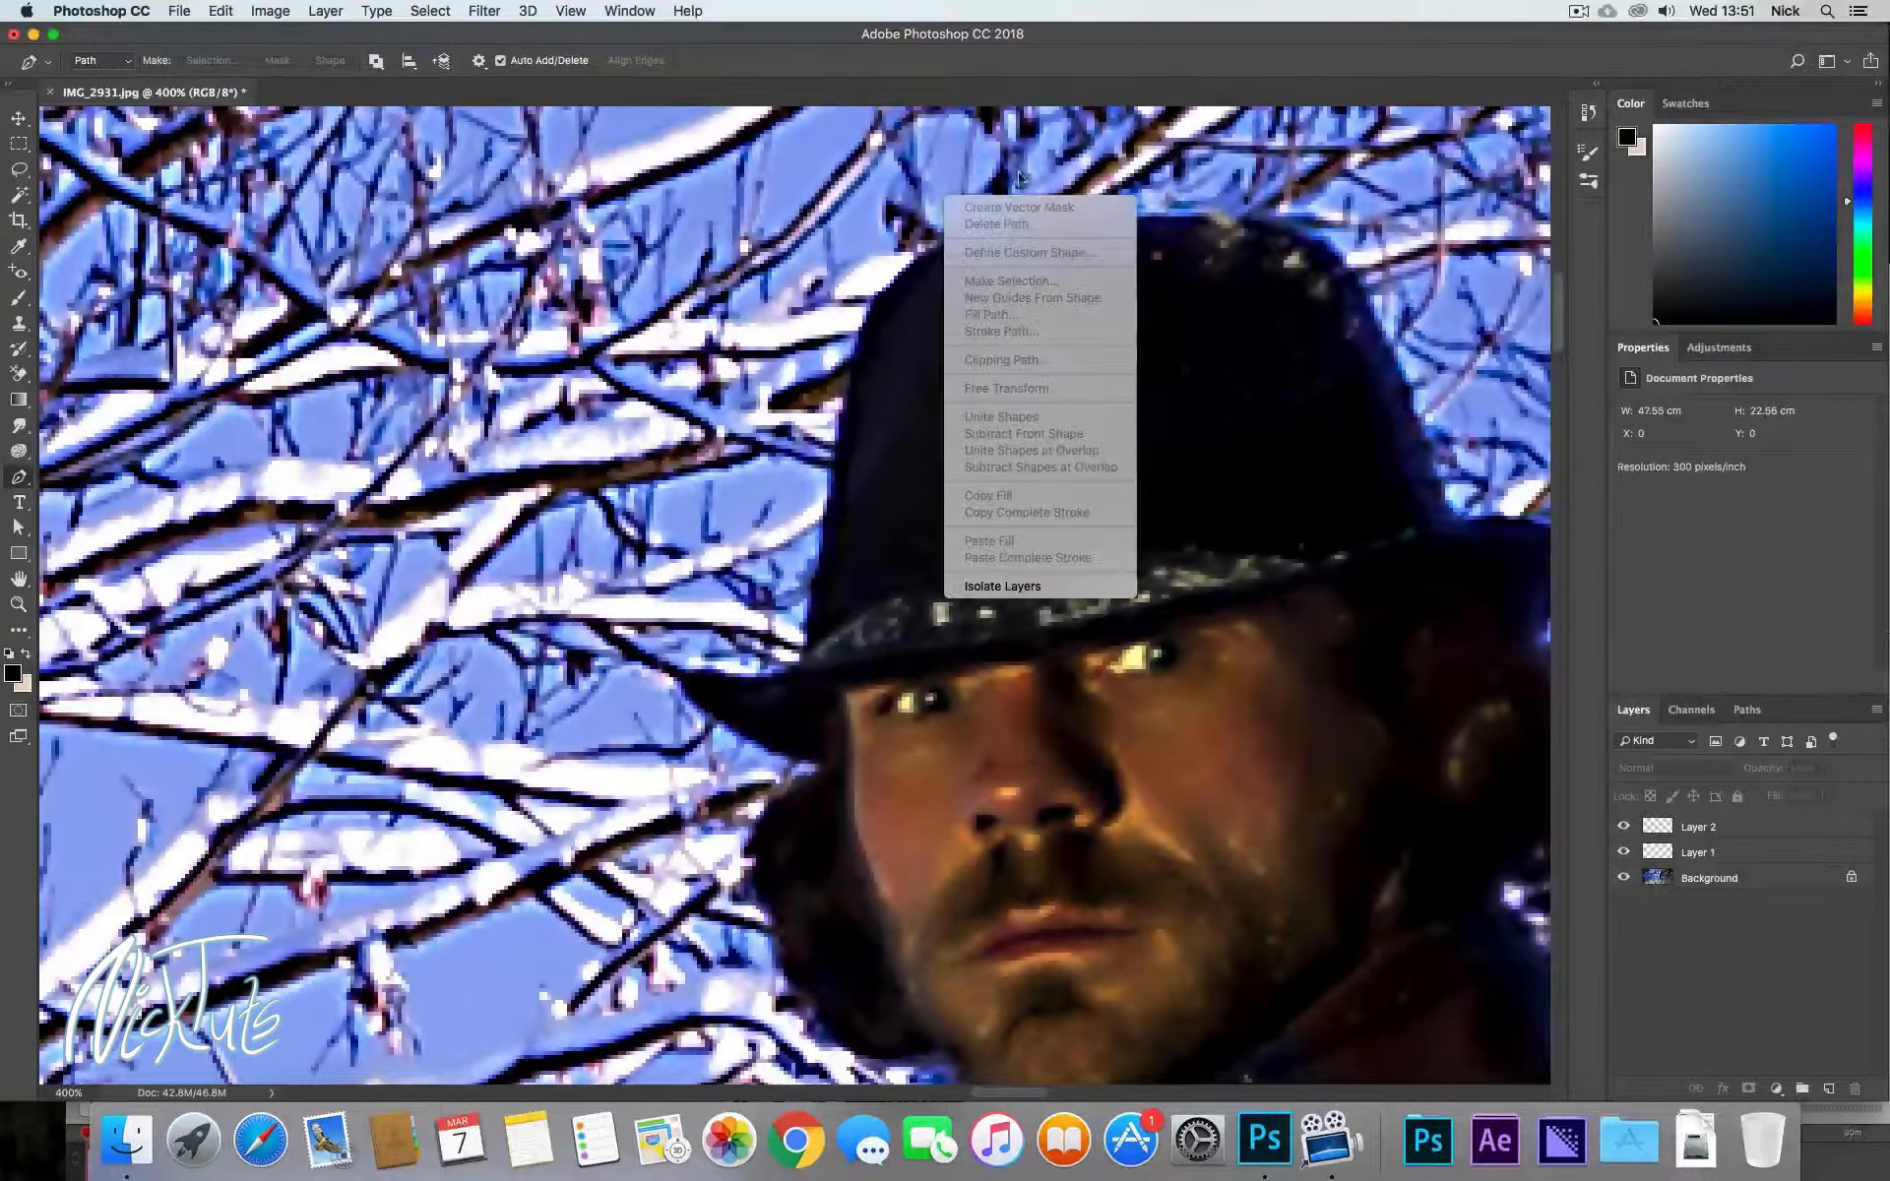
{"action": "left_click", "coordinate": [1024, 85]}
{"action": "left_click", "coordinate": [987, 229]}
{"action": "left_click", "coordinate": [987, 230]}
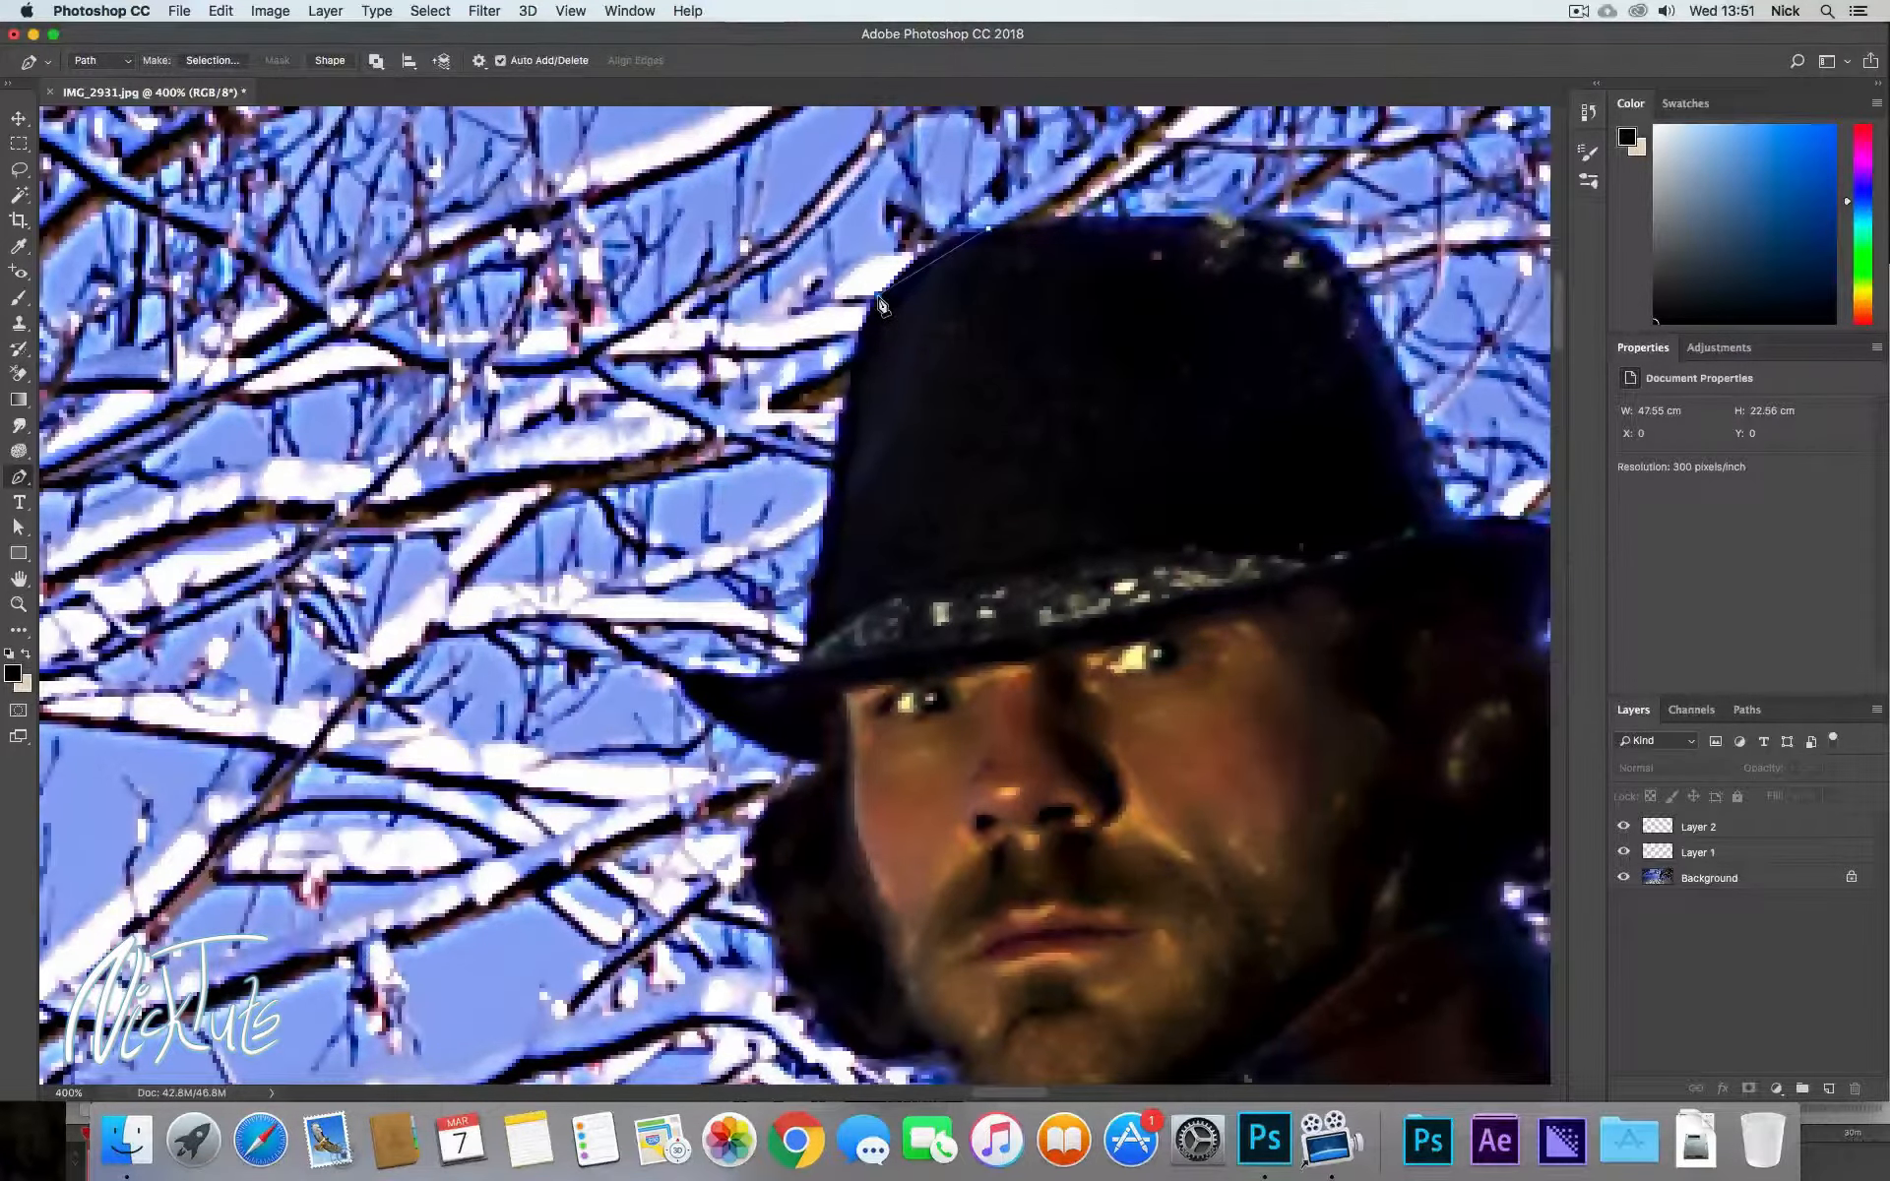
{"action": "left_click_drag", "start_coordinate": [879, 296], "coordinate": [835, 355]}
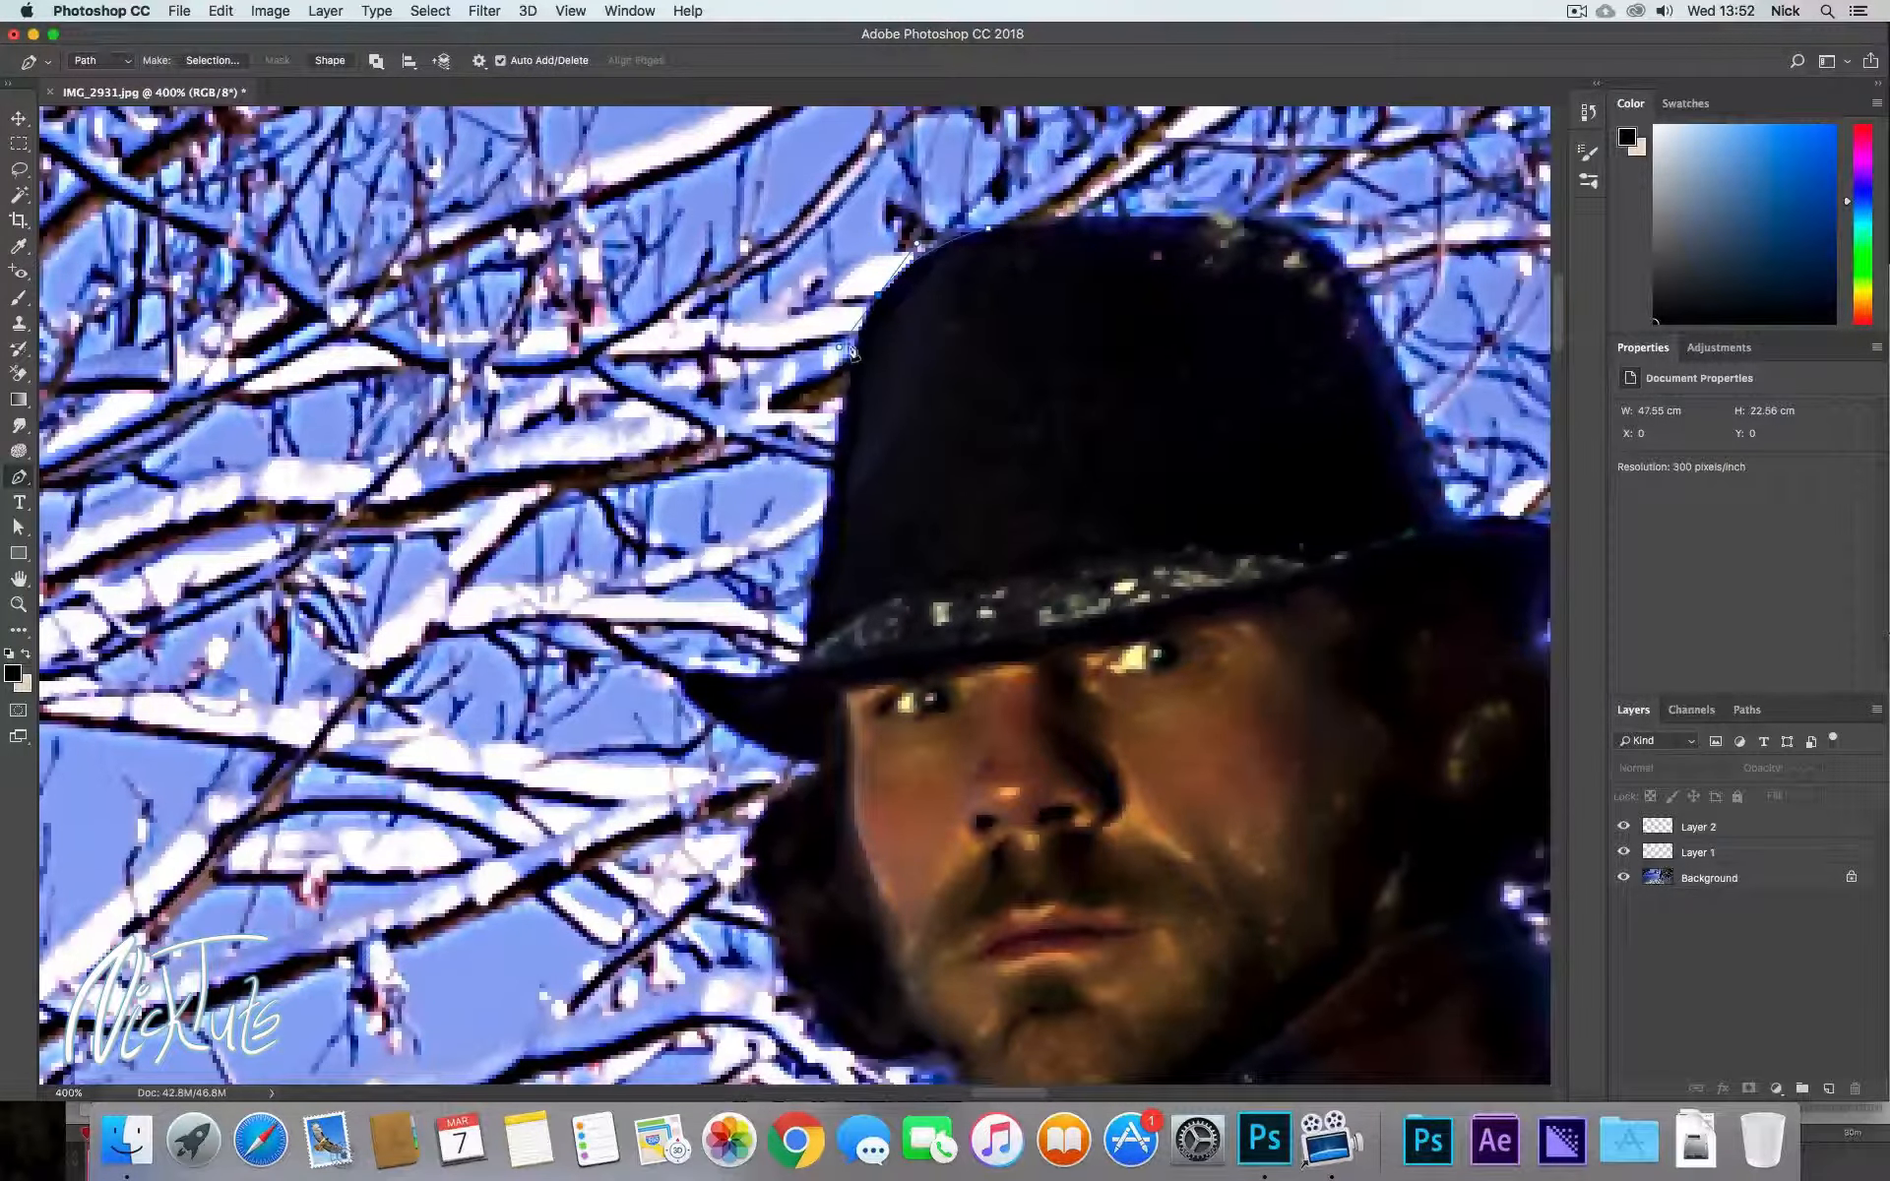
{"action": "left_click", "coordinate": [837, 465]}
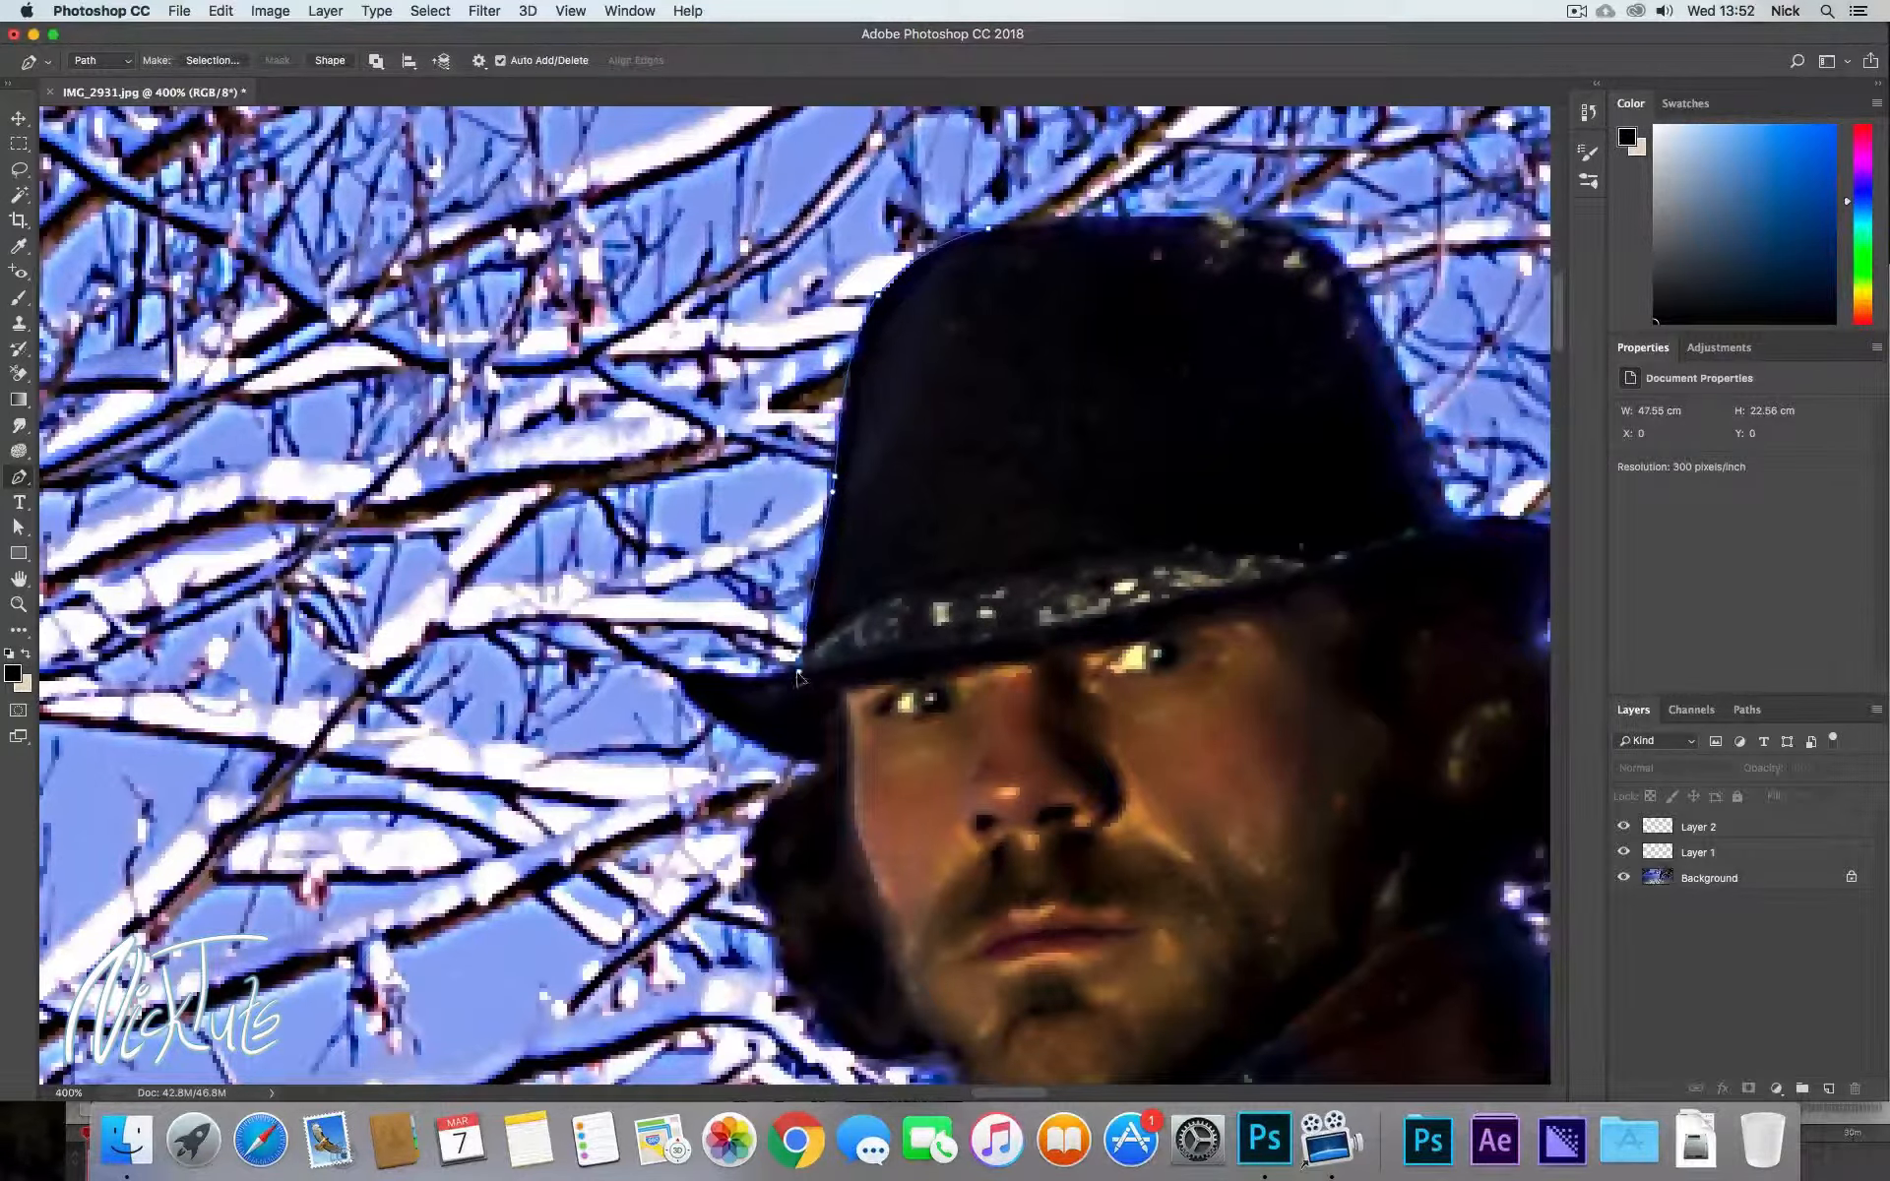
{"action": "left_click_drag", "start_coordinate": [799, 674], "coordinate": [778, 705]}
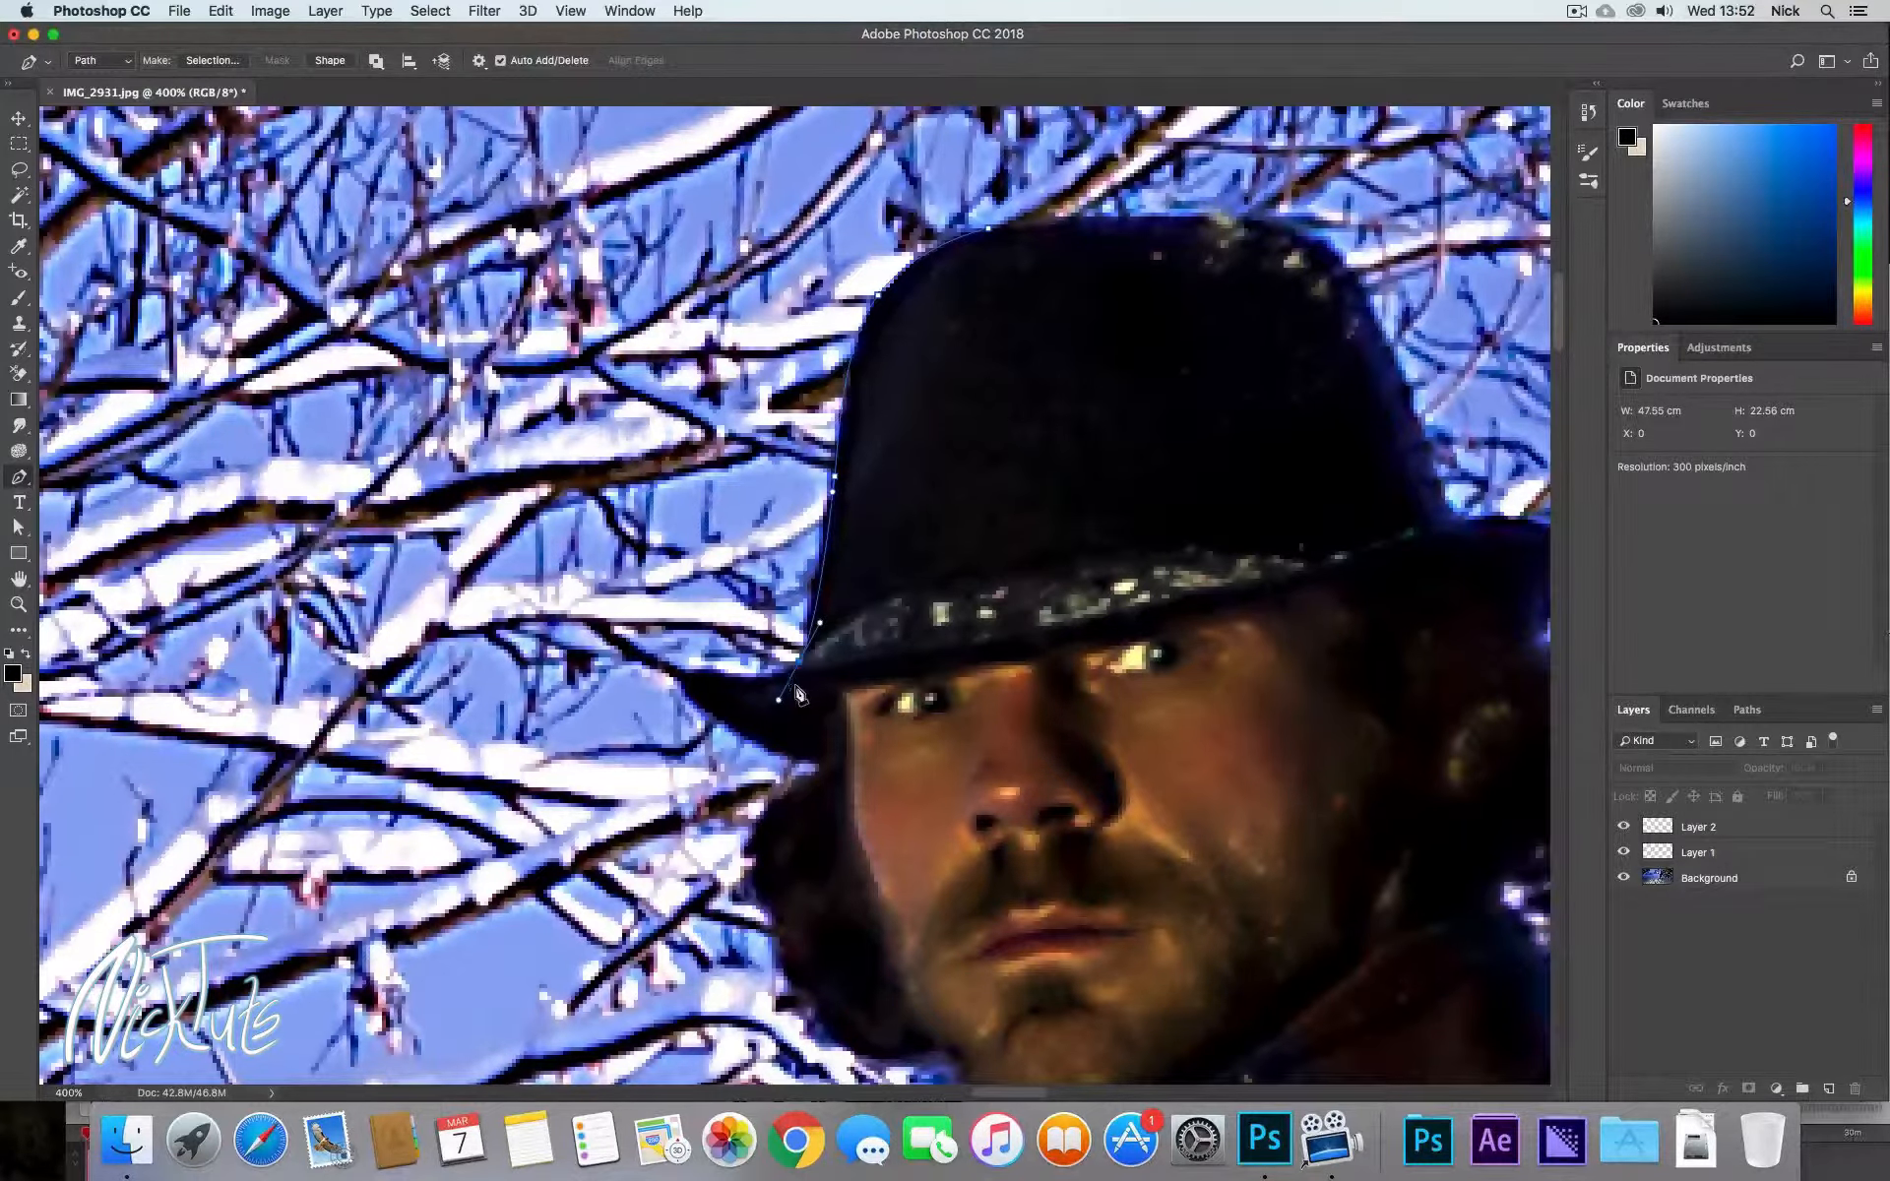
{"action": "key", "text": "super+z"}
{"action": "key", "text": "super+z"}
Continue the path from the crown's base around the left tip of the brim and along its underside to the hair.
{"action": "left_click", "coordinate": [803, 667]}
{"action": "mouse_move", "coordinate": [802, 676]}
{"action": "left_mouse_down"}
{"action": "mouse_move", "coordinate": [773, 695]}
{"action": "mouse_move", "coordinate": [788, 710]}
{"action": "left_mouse_up"}
{"action": "left_click_drag", "start_coordinate": [710, 674], "coordinate": [677, 666]}
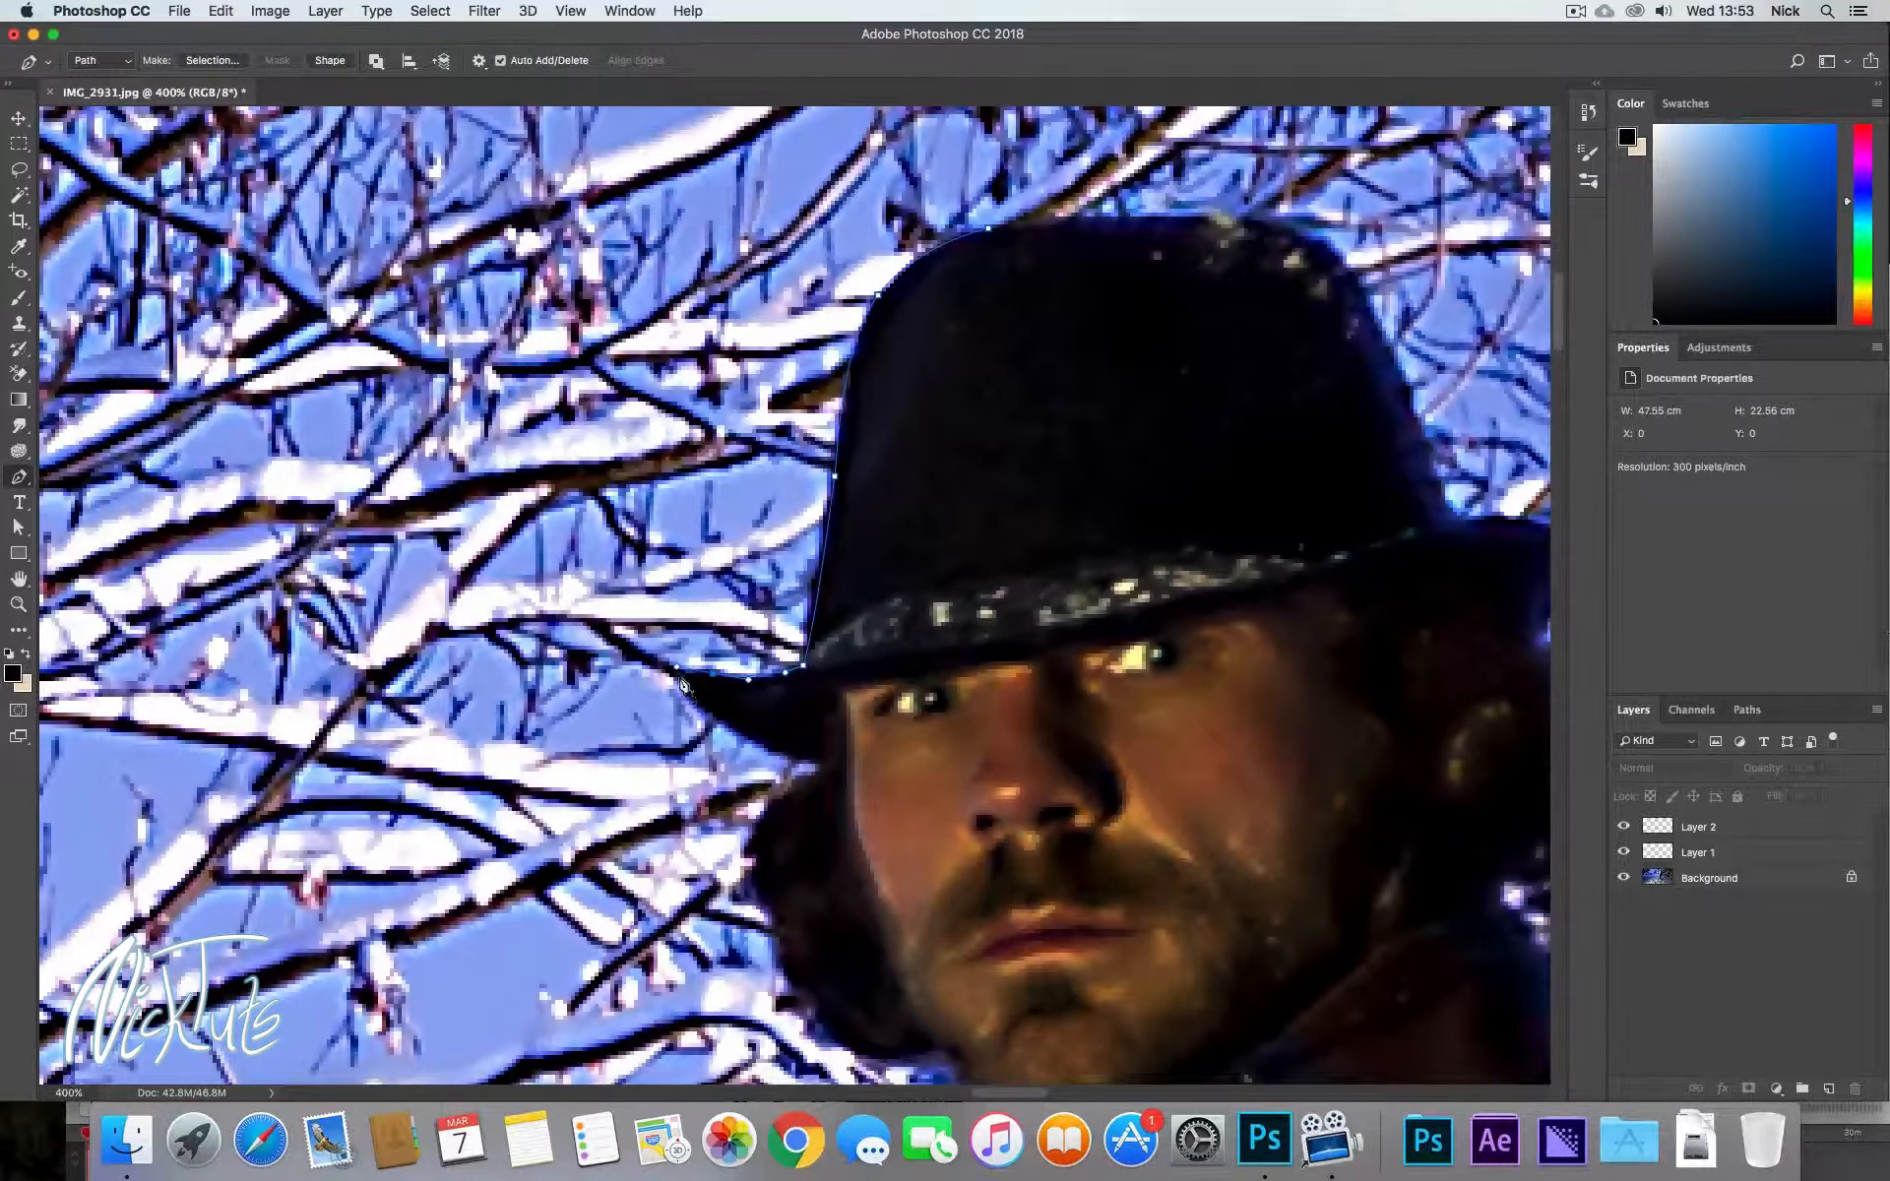
{"action": "left_click", "coordinate": [711, 714]}
{"action": "left_click_drag", "start_coordinate": [818, 763], "coordinate": [858, 768]}
{"action": "left_click", "coordinate": [819, 765], "text": "alt"}
Trace the path around the hair on the left side of the face and down to the chin.
{"action": "left_click_drag", "start_coordinate": [832, 804], "coordinate": [819, 779]}
{"action": "left_click_drag", "start_coordinate": [764, 819], "coordinate": [807, 644]}
{"action": "left_click_drag", "start_coordinate": [774, 742], "coordinate": [882, 653]}
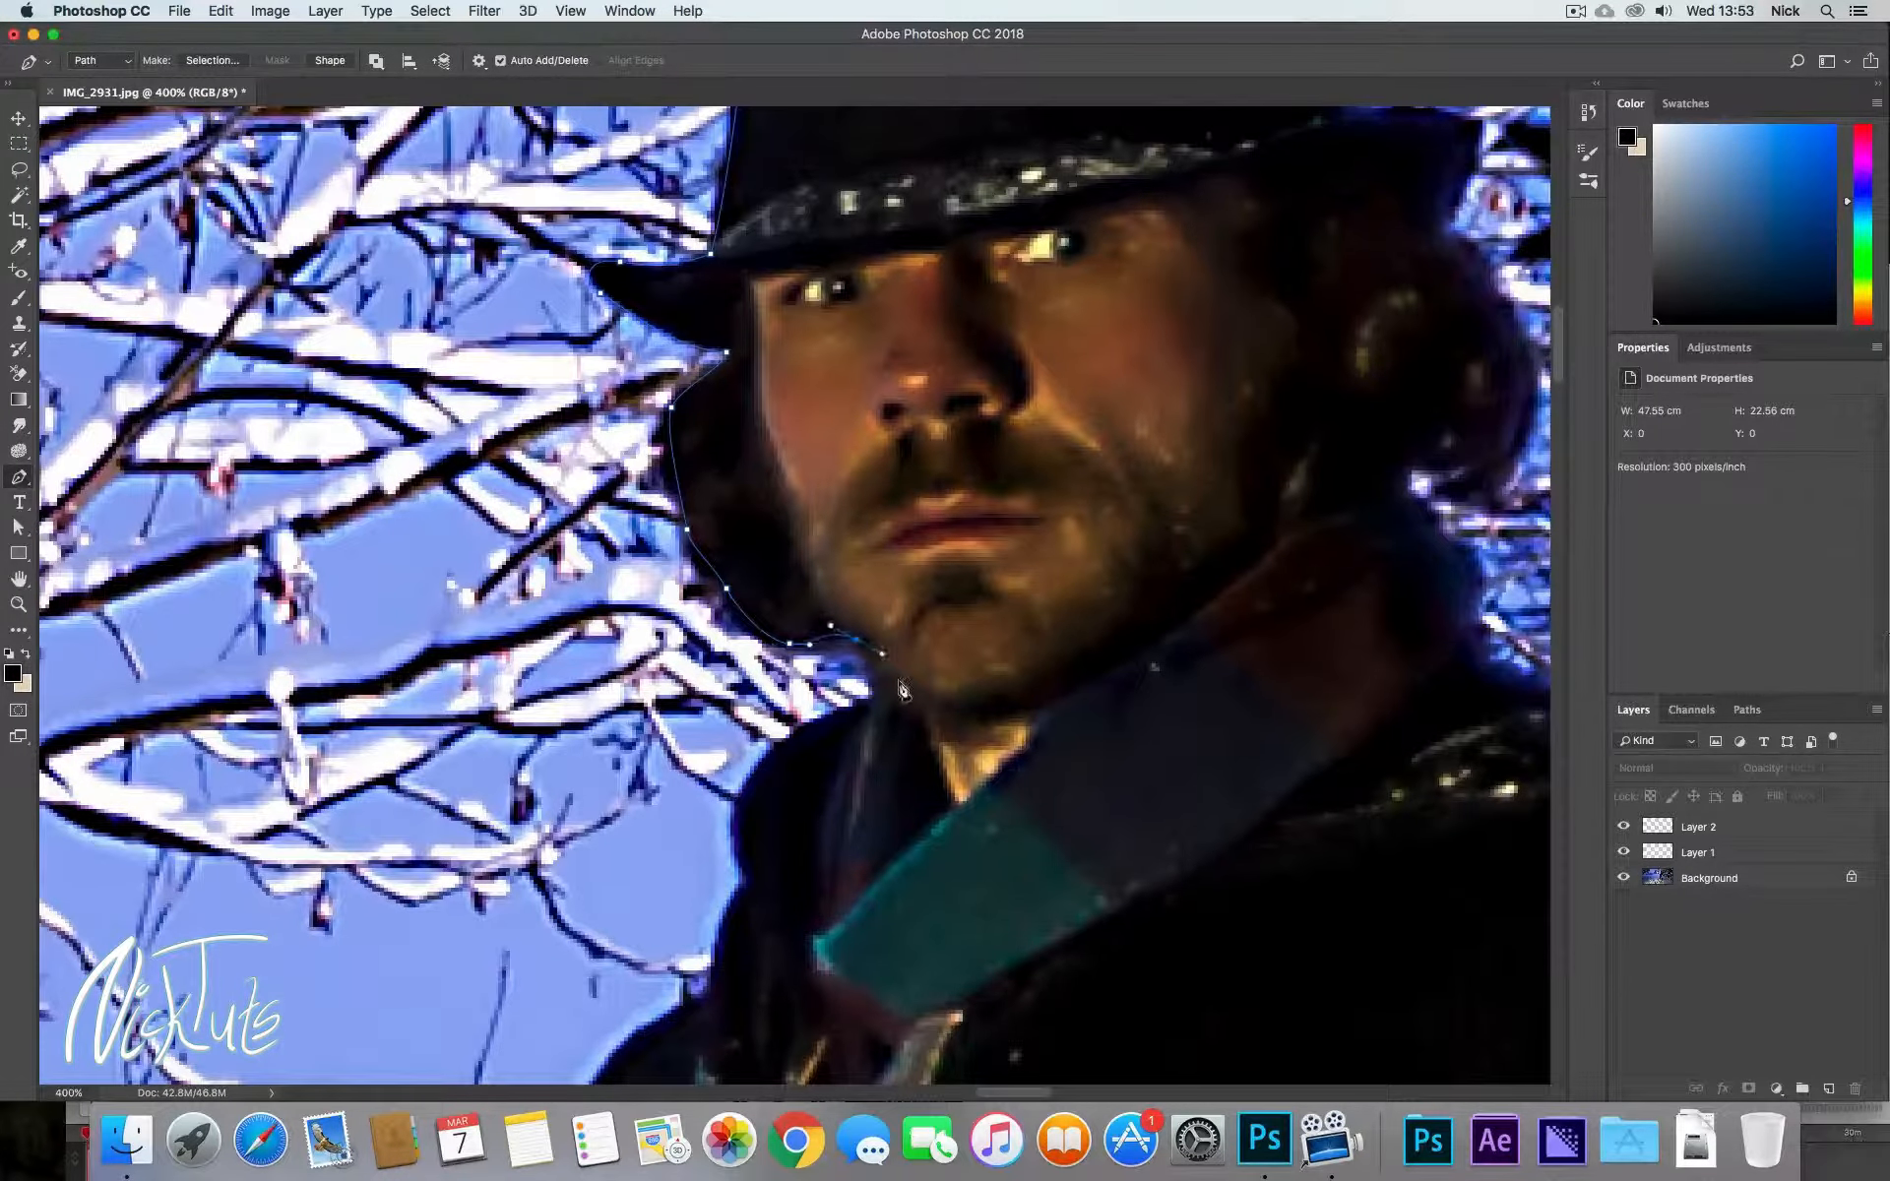
{"action": "left_click", "coordinate": [898, 710]}
Continue the path under the chin and along the scarf's upper edge to the base of the hair on the right.
{"action": "left_click_drag", "start_coordinate": [994, 710], "coordinate": [748, 789]}
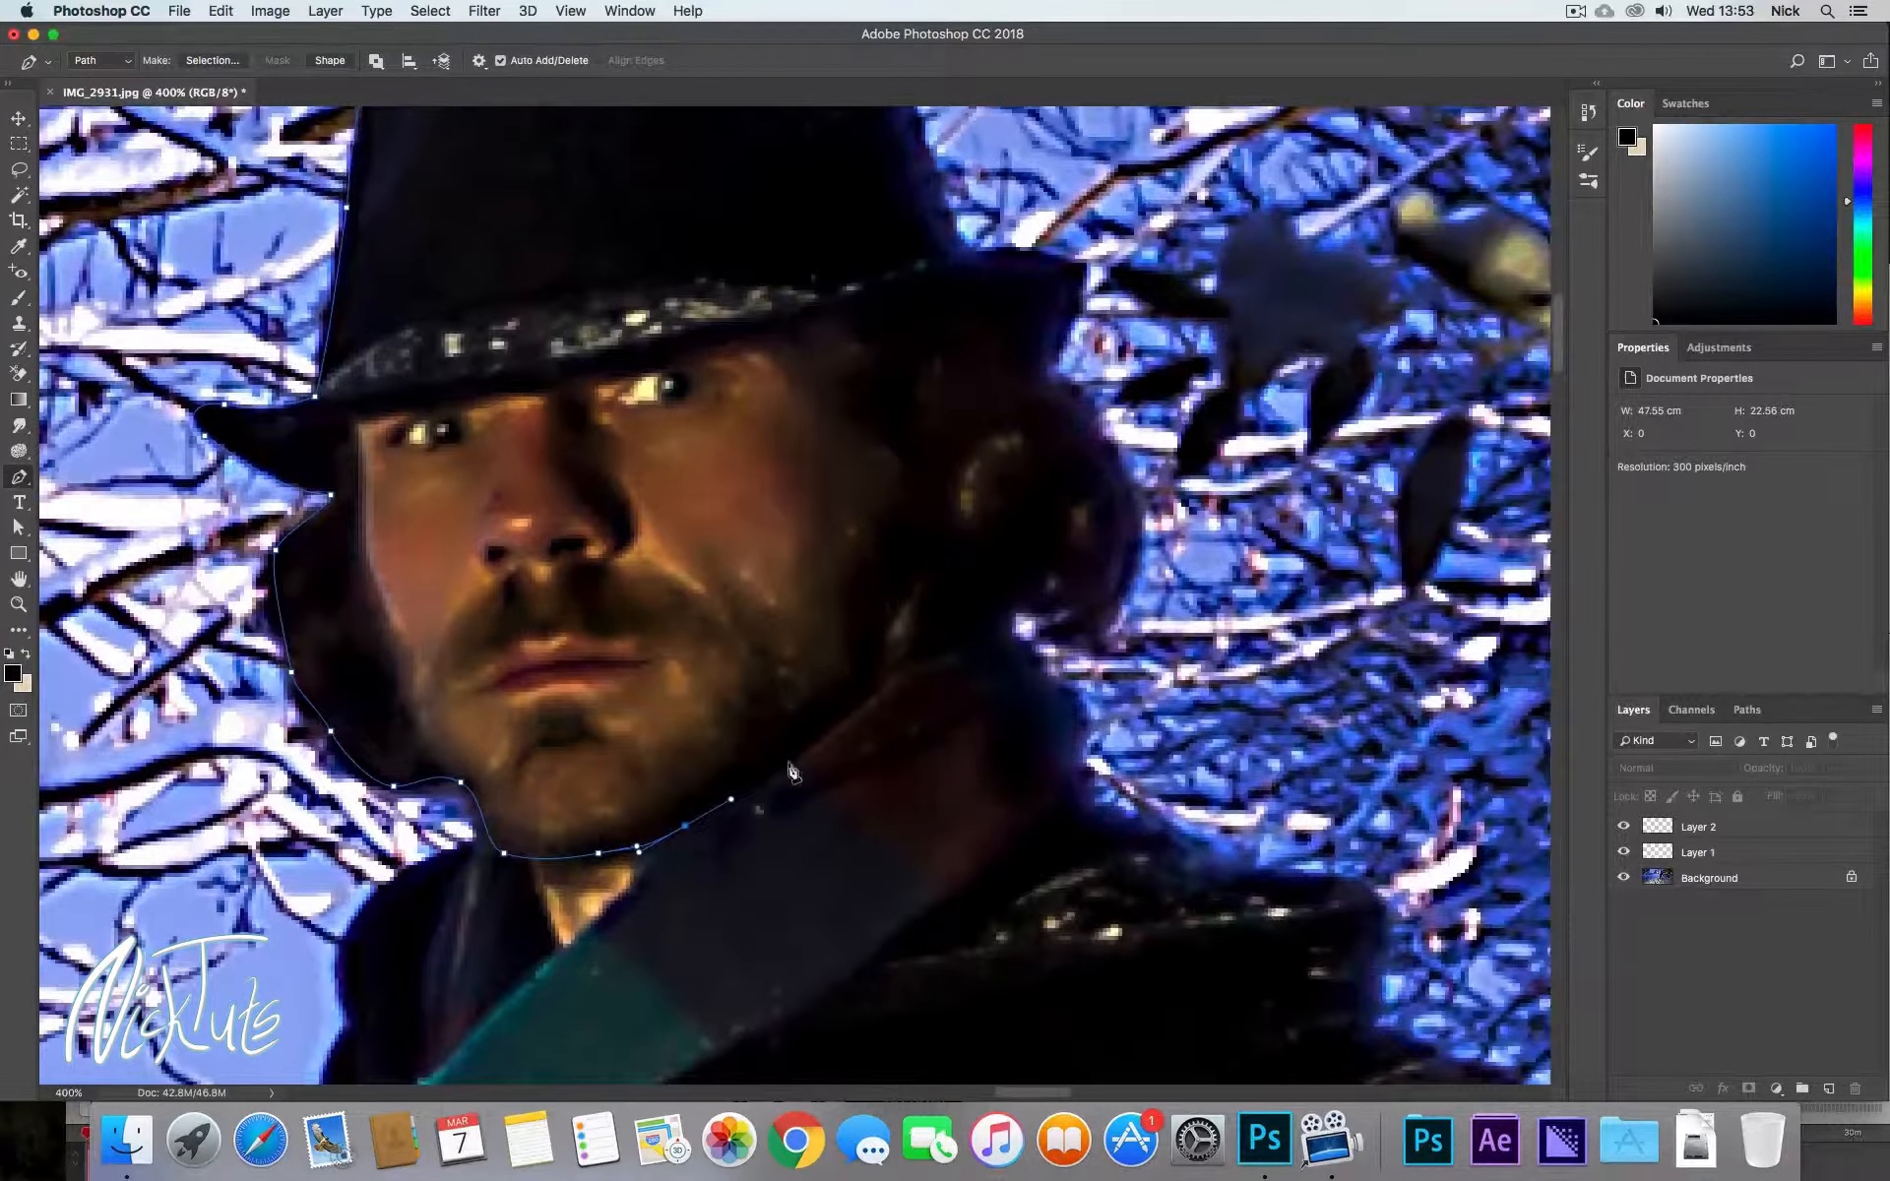
{"action": "left_click_drag", "start_coordinate": [843, 718], "coordinate": [873, 695]}
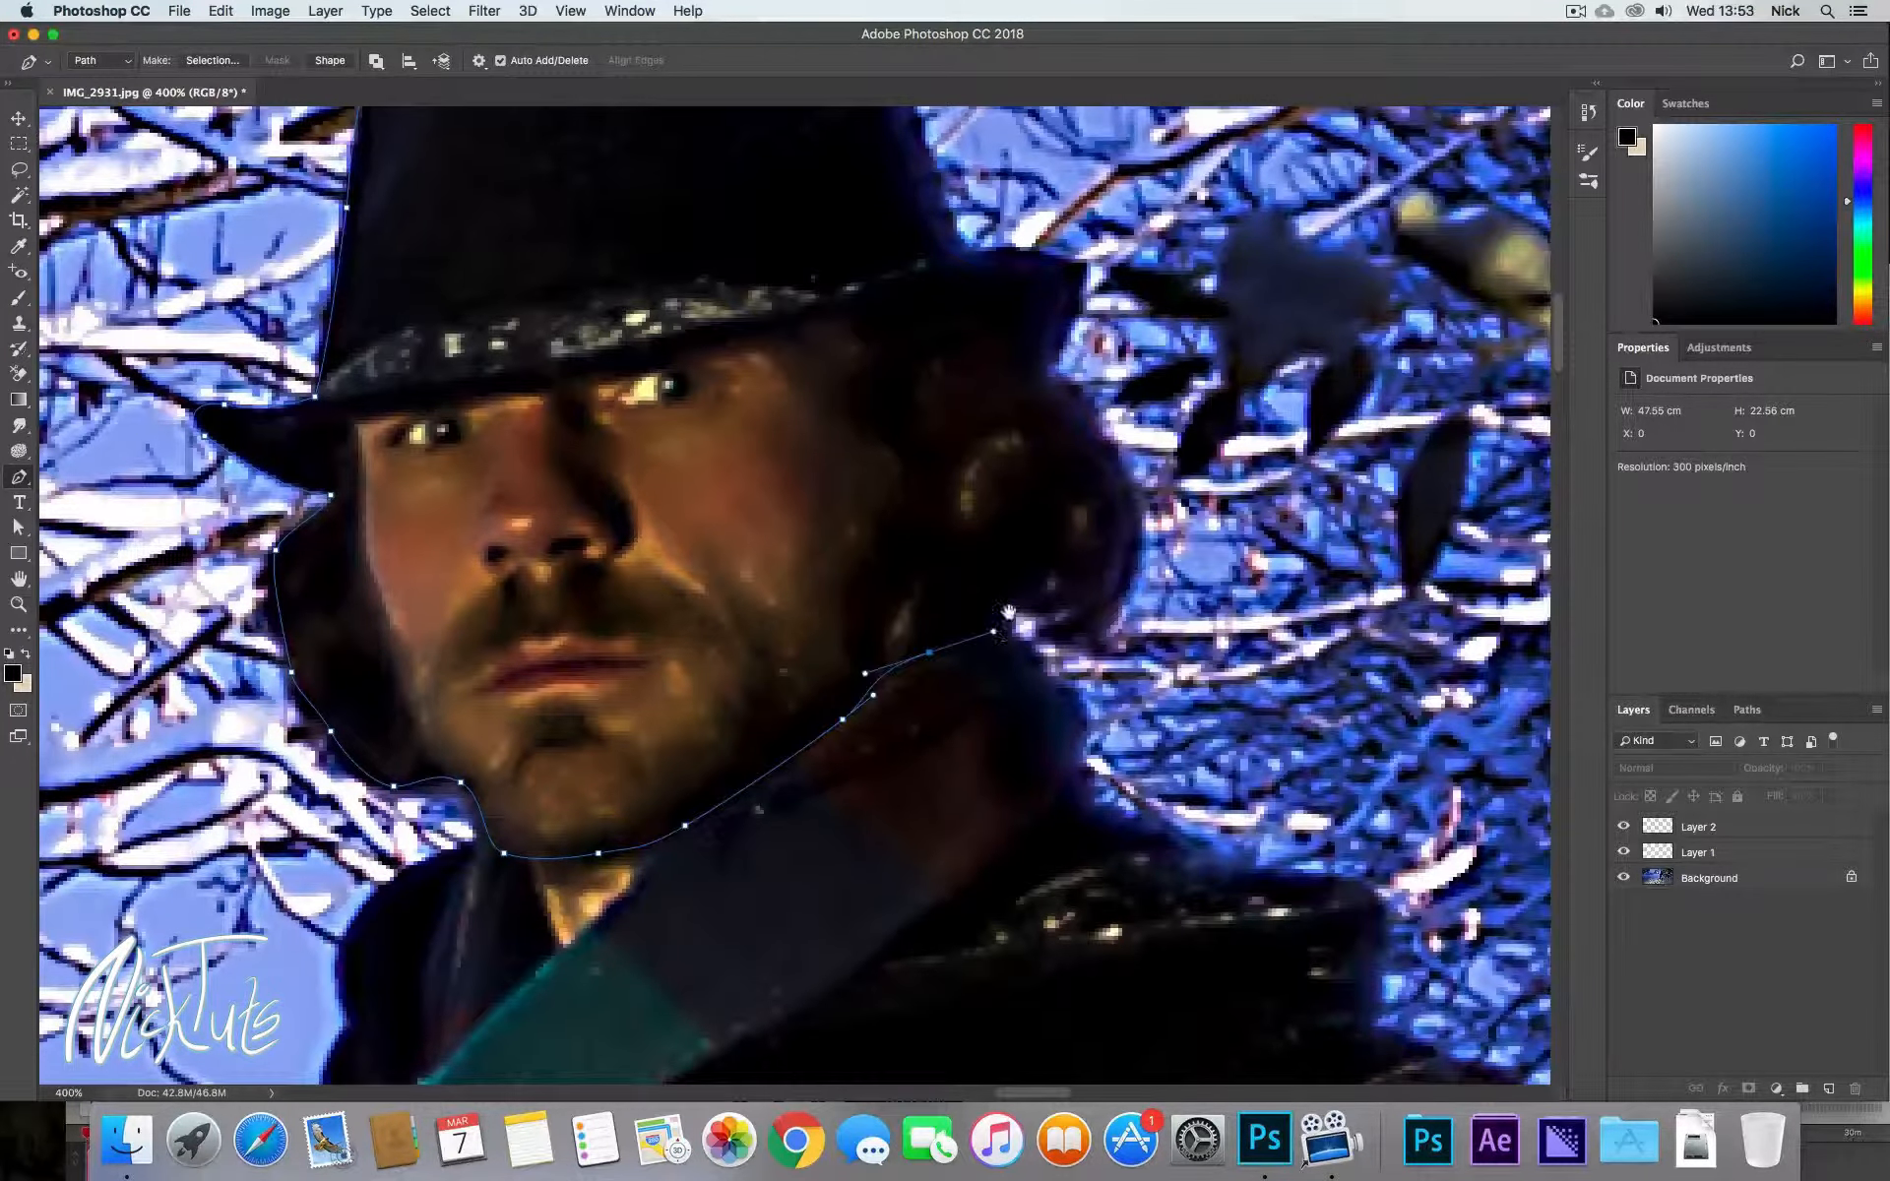
{"action": "left_click_drag", "start_coordinate": [1013, 617], "coordinate": [927, 667]}
{"action": "left_click", "coordinate": [911, 679]}
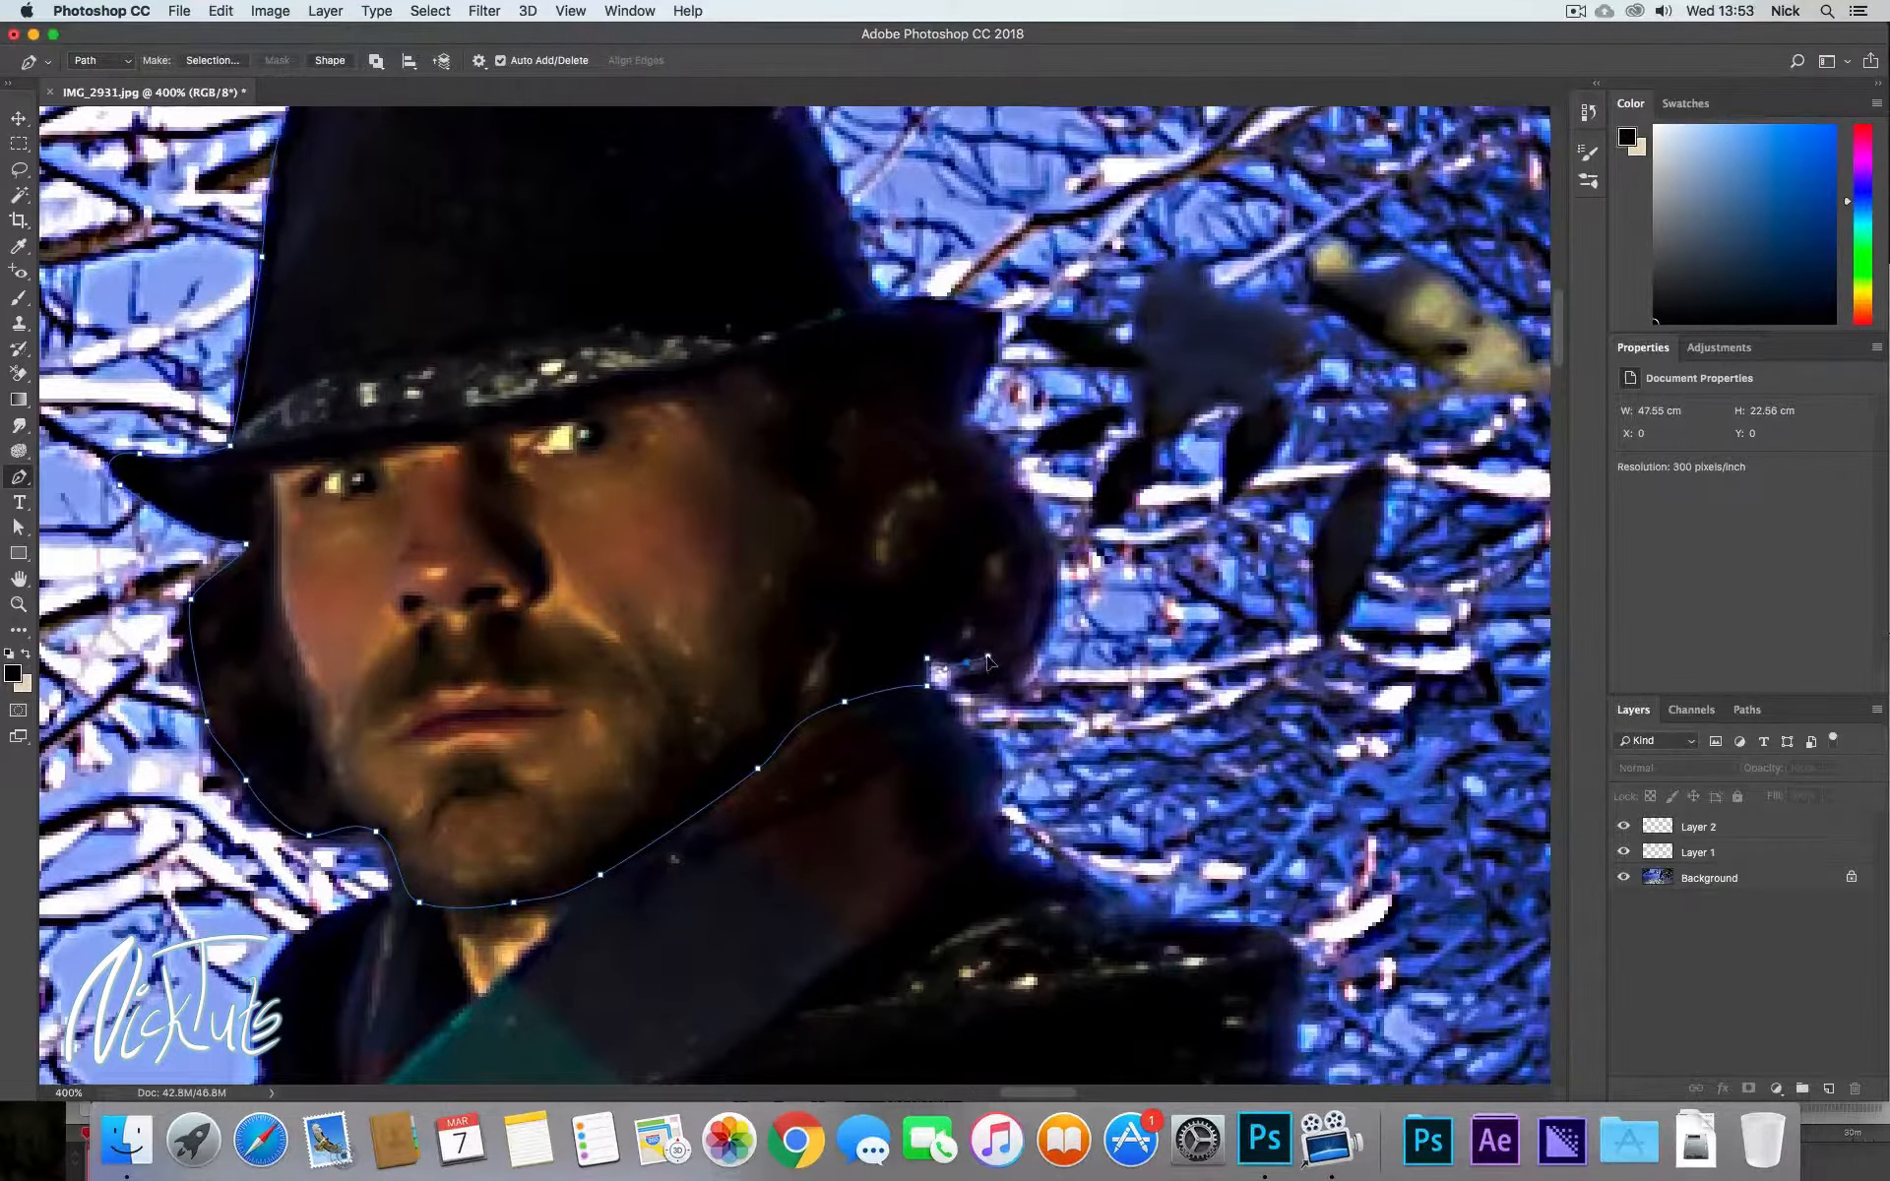
Trace the hair on the right, the right brim and the crown, closing the path at its starting point.
{"action": "left_click", "coordinate": [982, 670]}
{"action": "left_click_drag", "start_coordinate": [1004, 690], "coordinate": [1027, 529]}
{"action": "left_click_drag", "start_coordinate": [1027, 529], "coordinate": [1100, 545]}
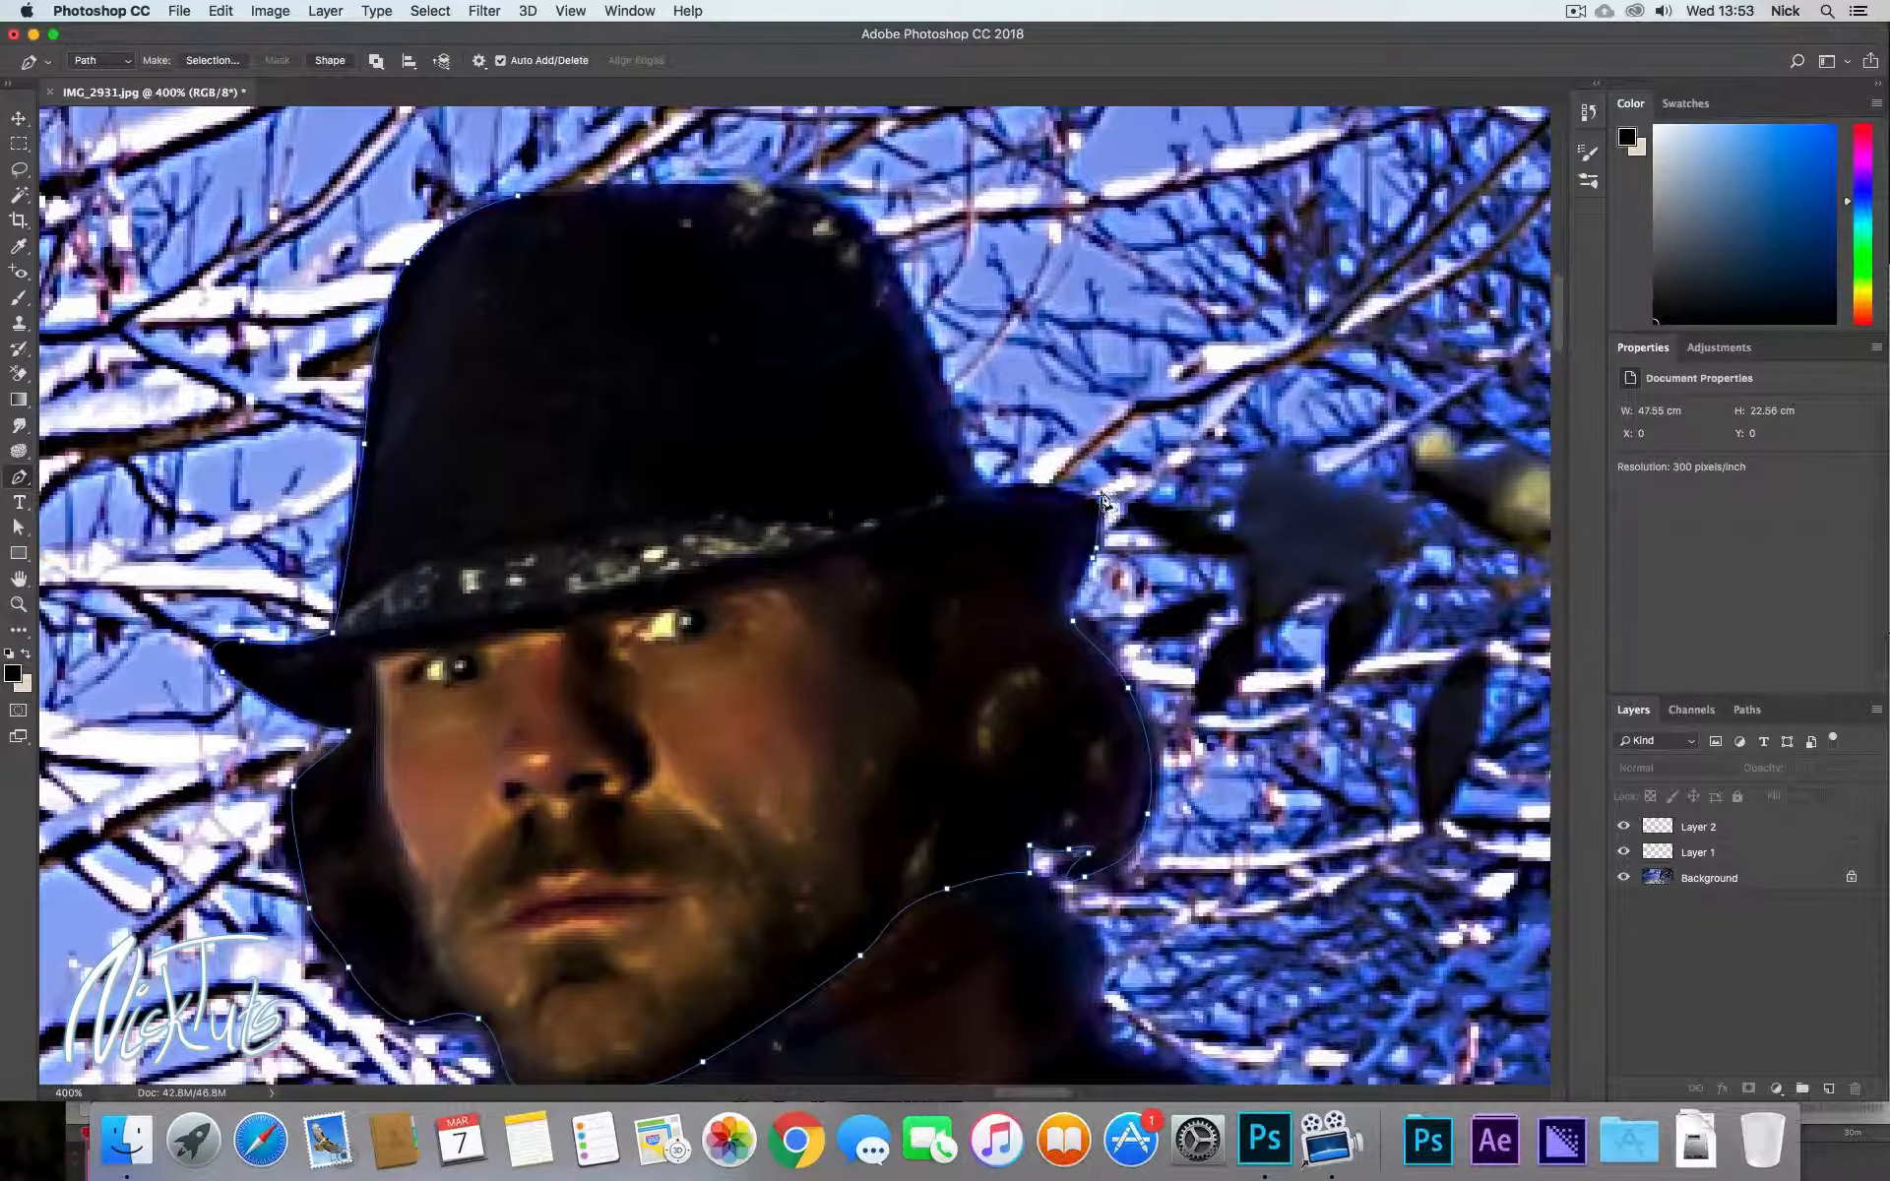
{"action": "left_click_drag", "start_coordinate": [1019, 505], "coordinate": [1041, 554]}
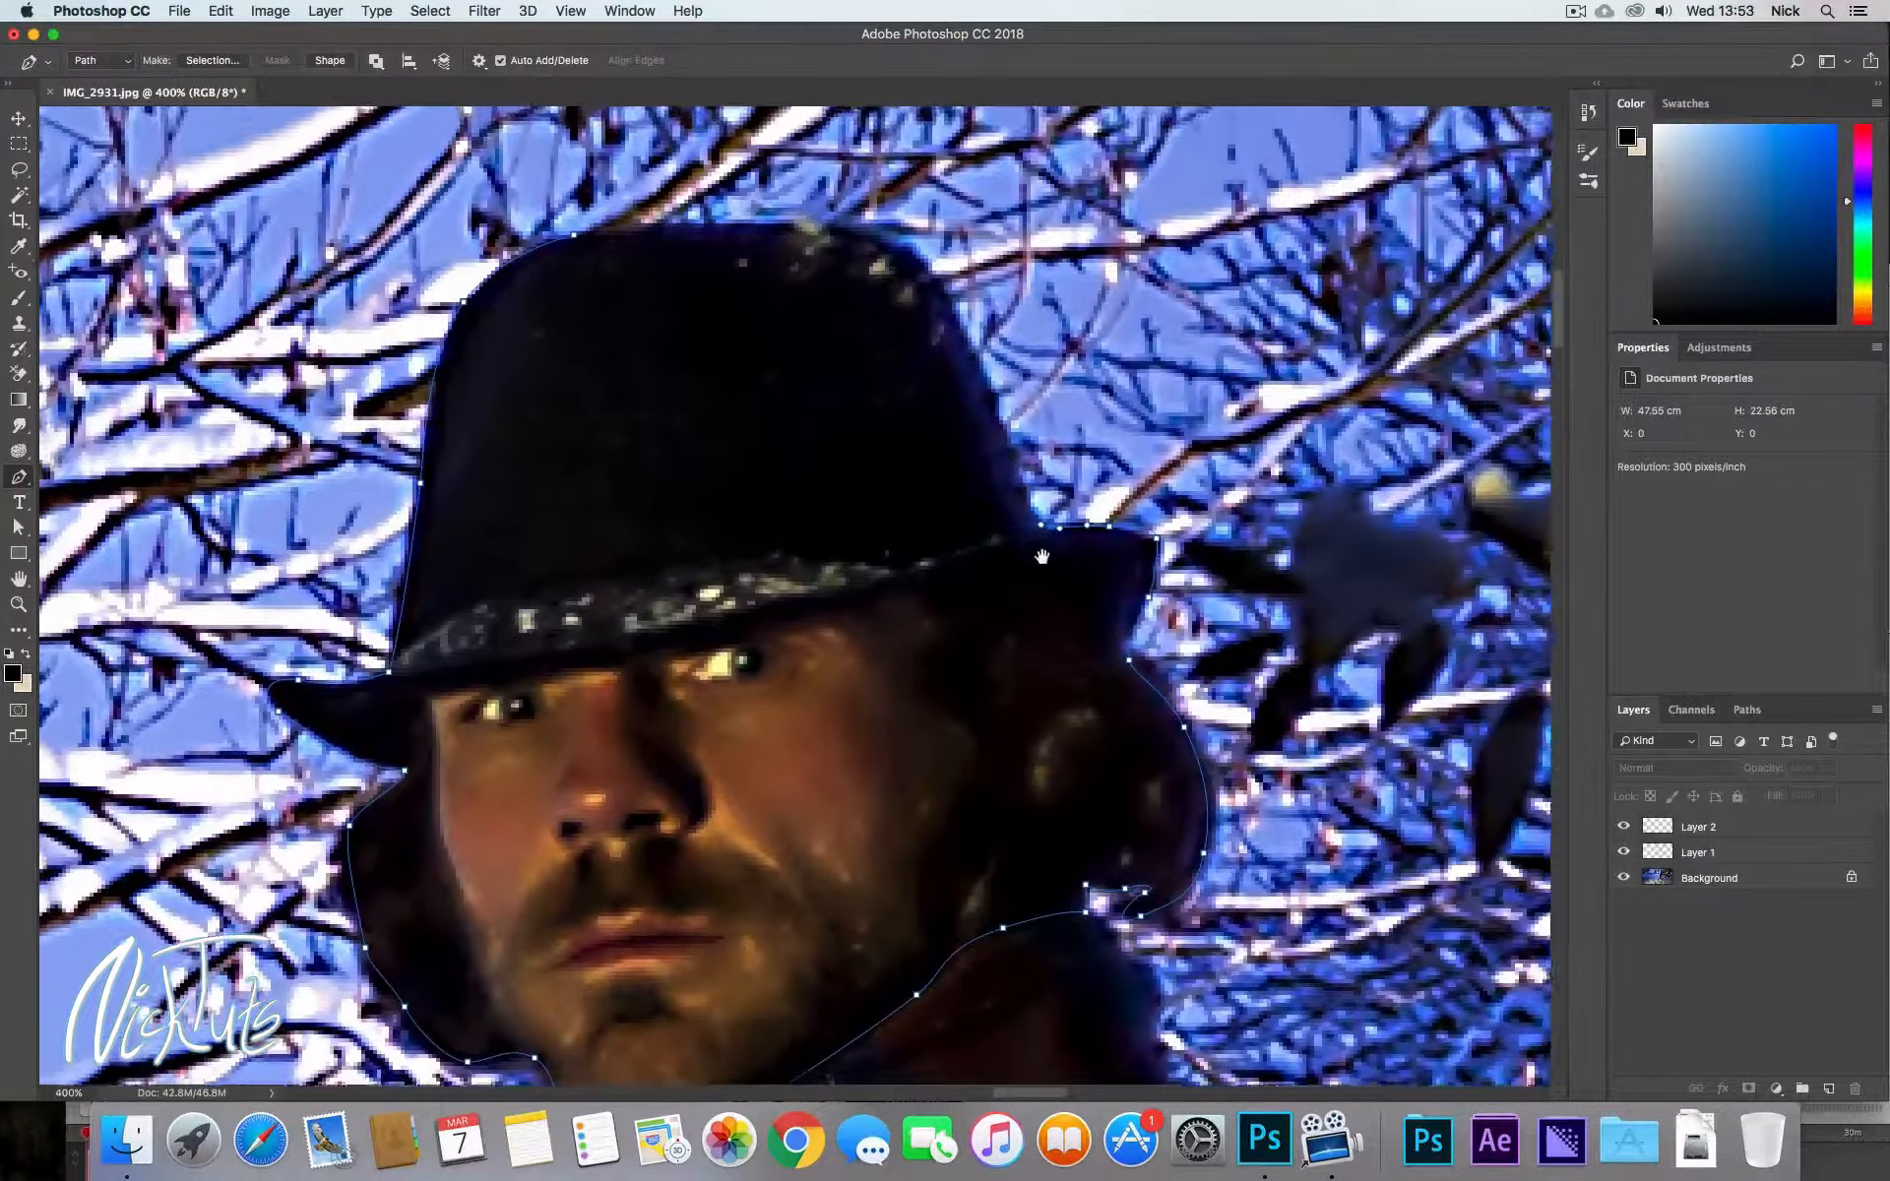
{"action": "left_click_drag", "start_coordinate": [1032, 473], "coordinate": [781, 390]}
{"action": "scroll", "coordinate": [953, 370], "scroll_direction": "left", "scroll_amount": 5}
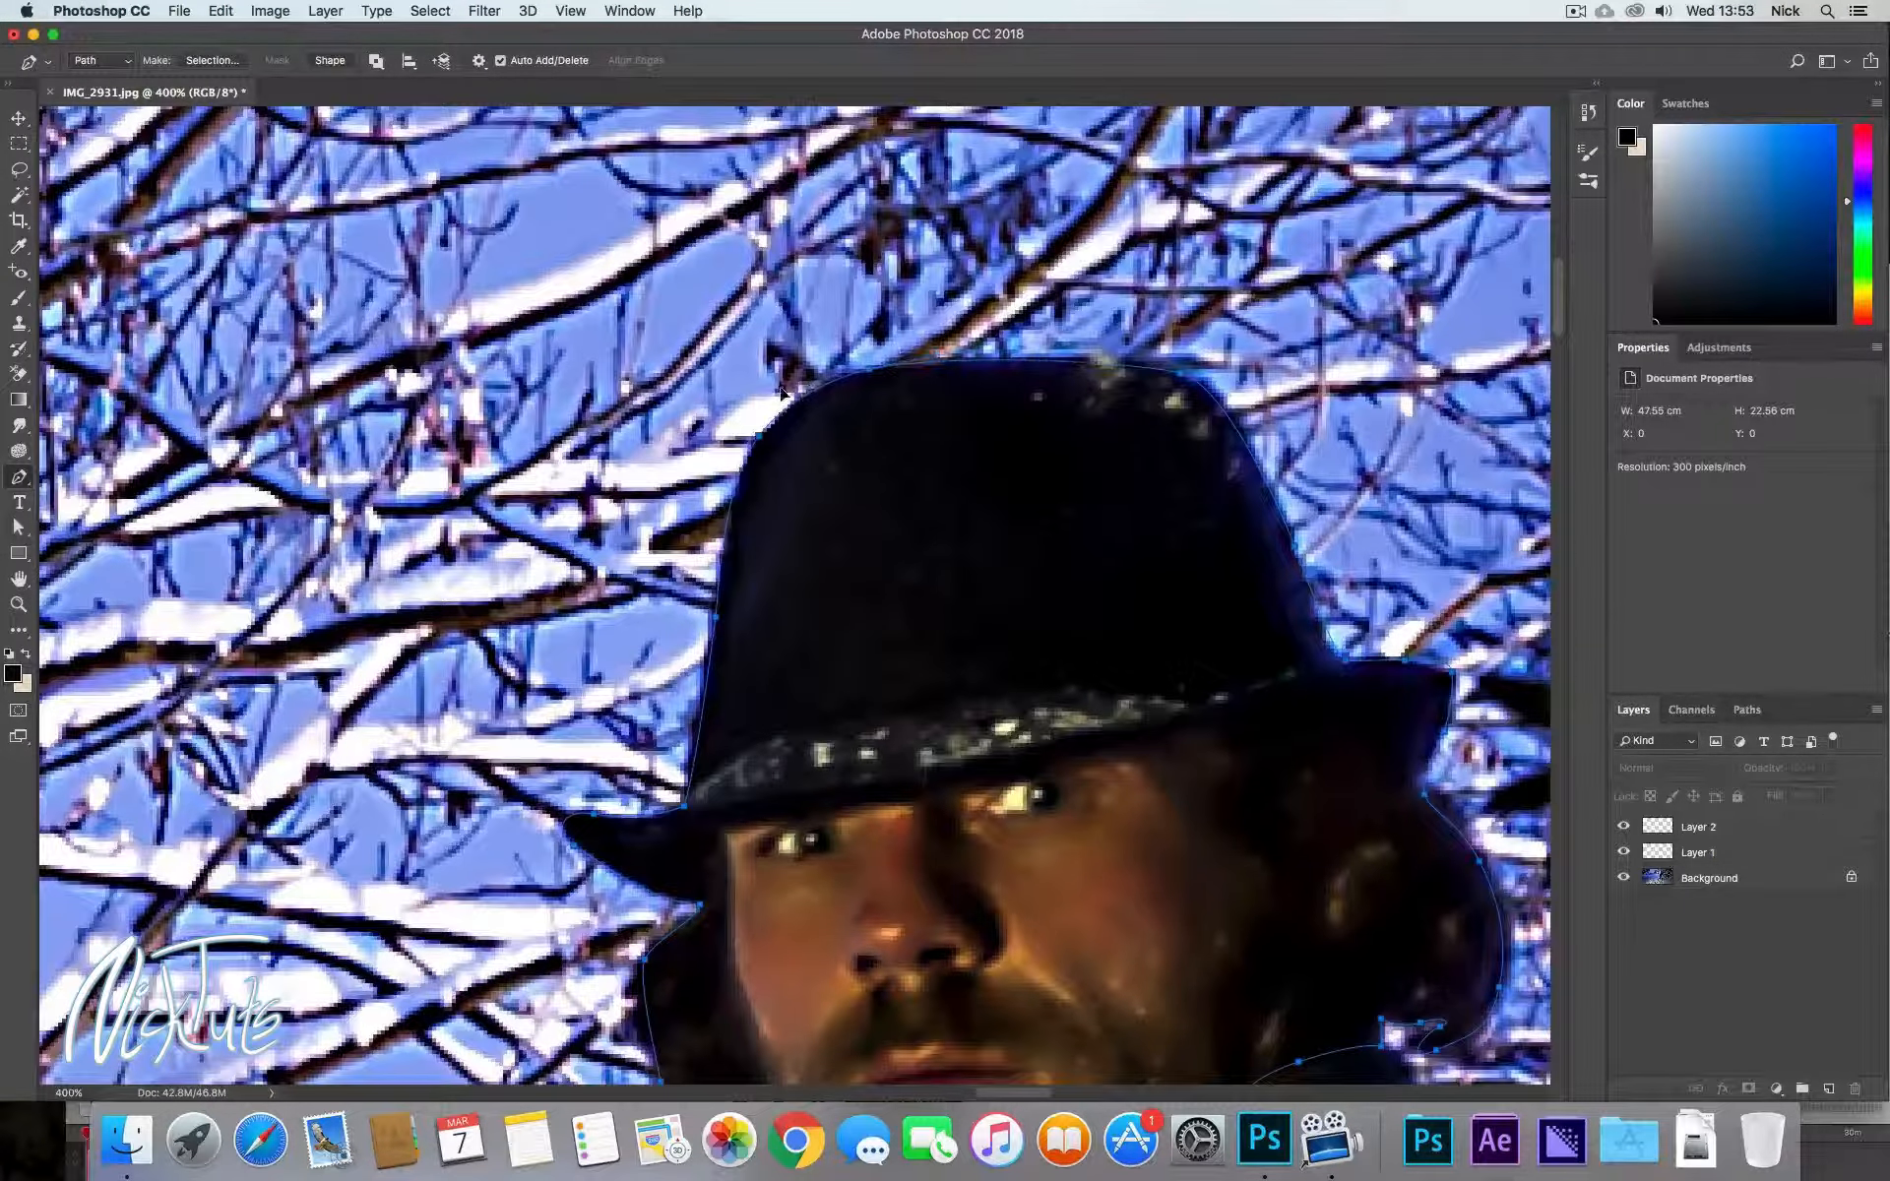
Save the work path around the head and hat under the name "dfghdfghfdg".
{"action": "key", "text": "z"}
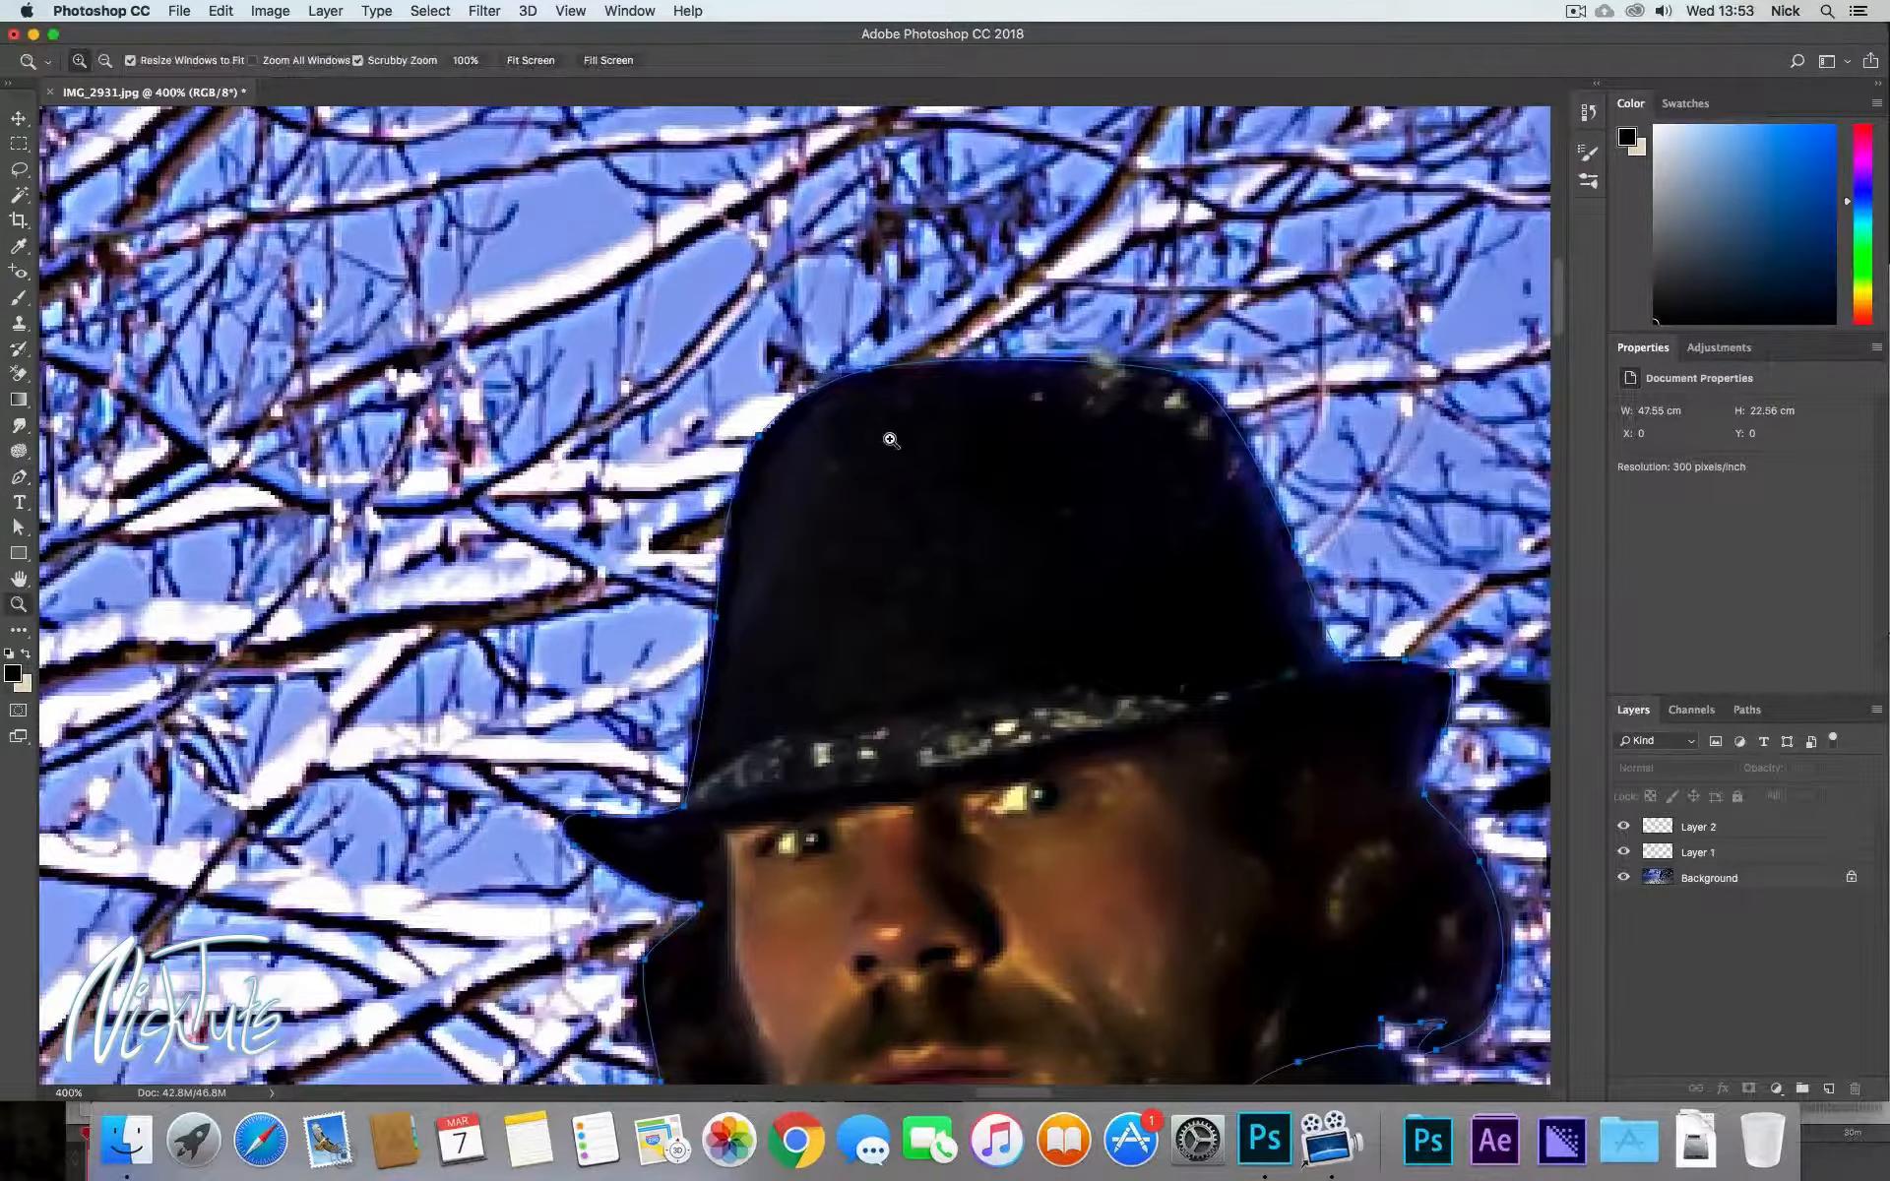
{"action": "left_click", "coordinate": [899, 440], "text": "alt"}
{"action": "left_click", "coordinate": [899, 440], "text": "alt"}
{"action": "left_click", "coordinate": [900, 440], "text": "alt"}
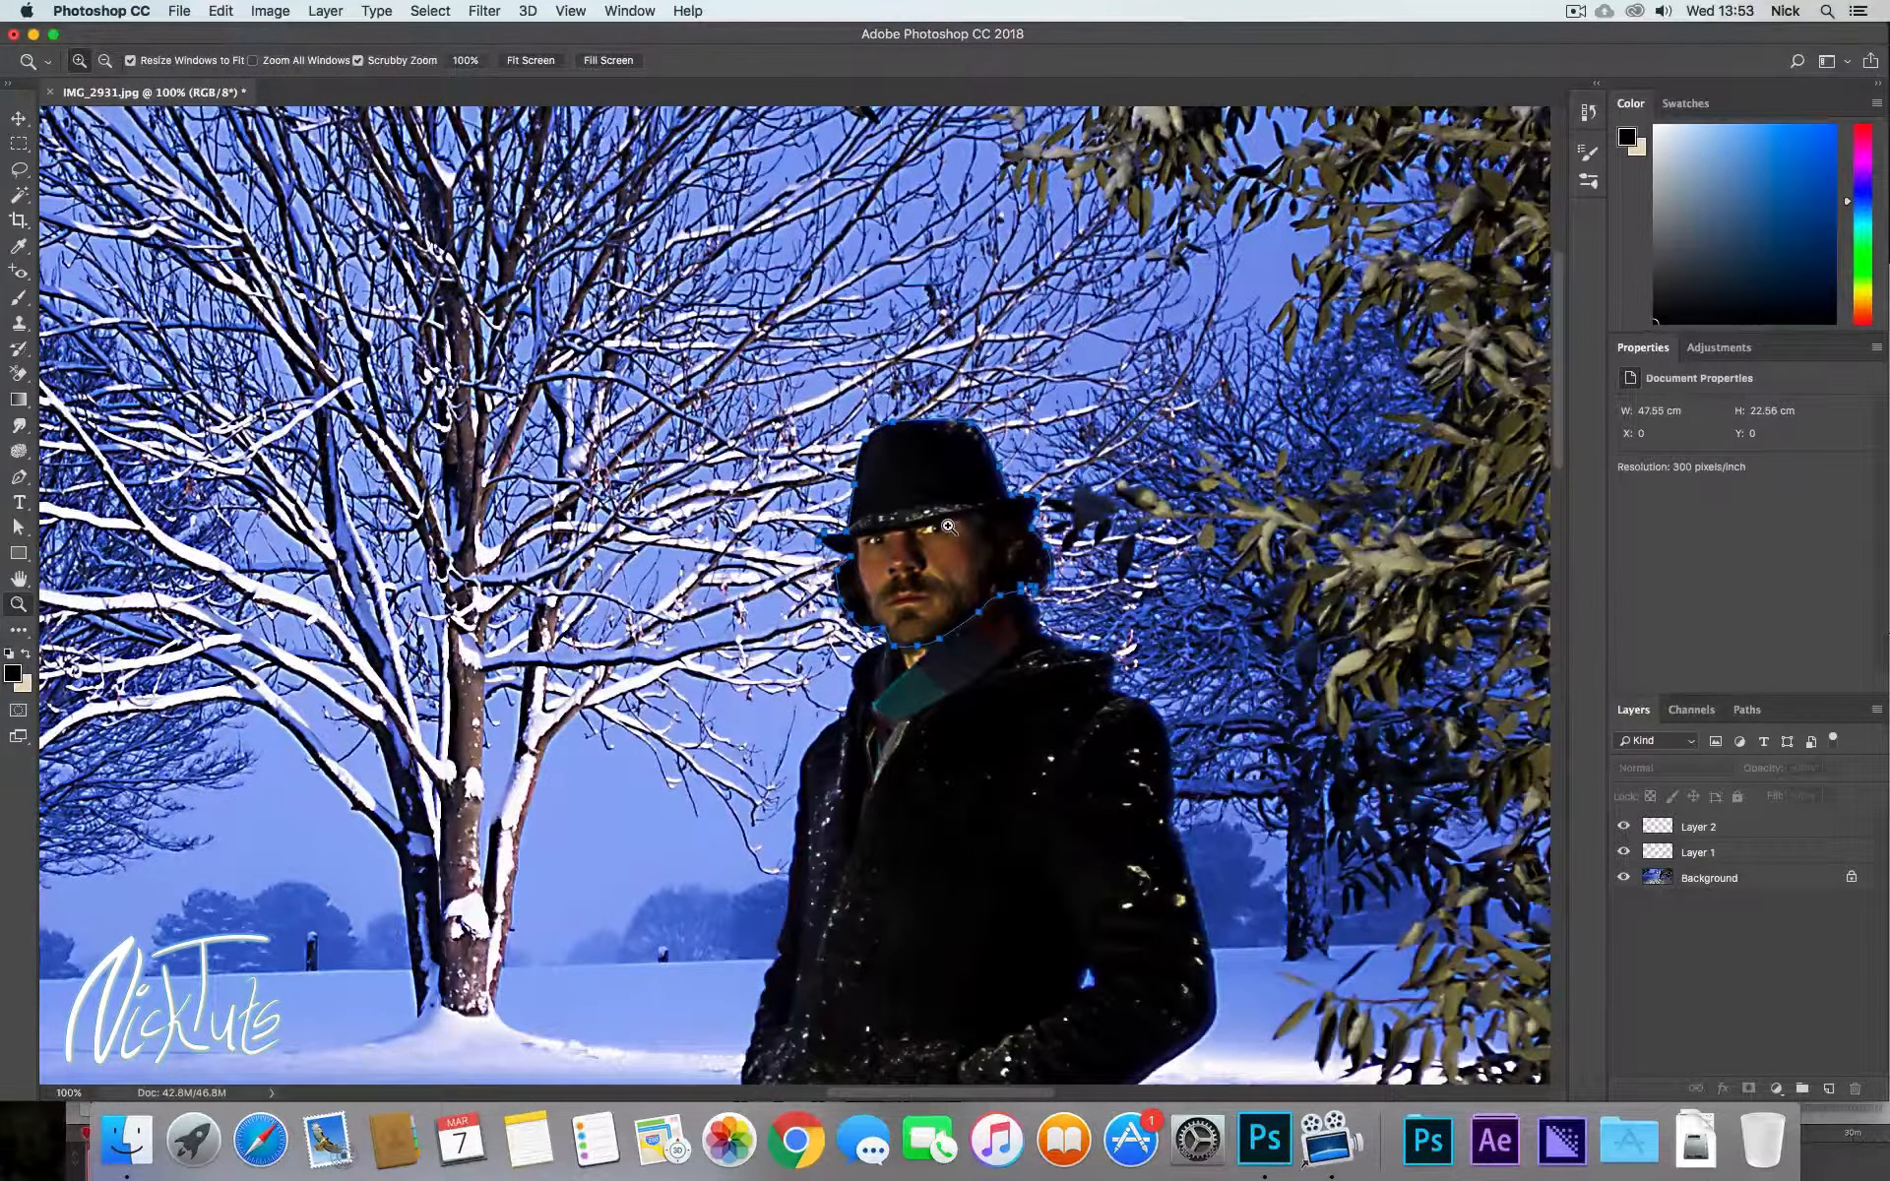
{"action": "left_click", "coordinate": [1749, 710]}
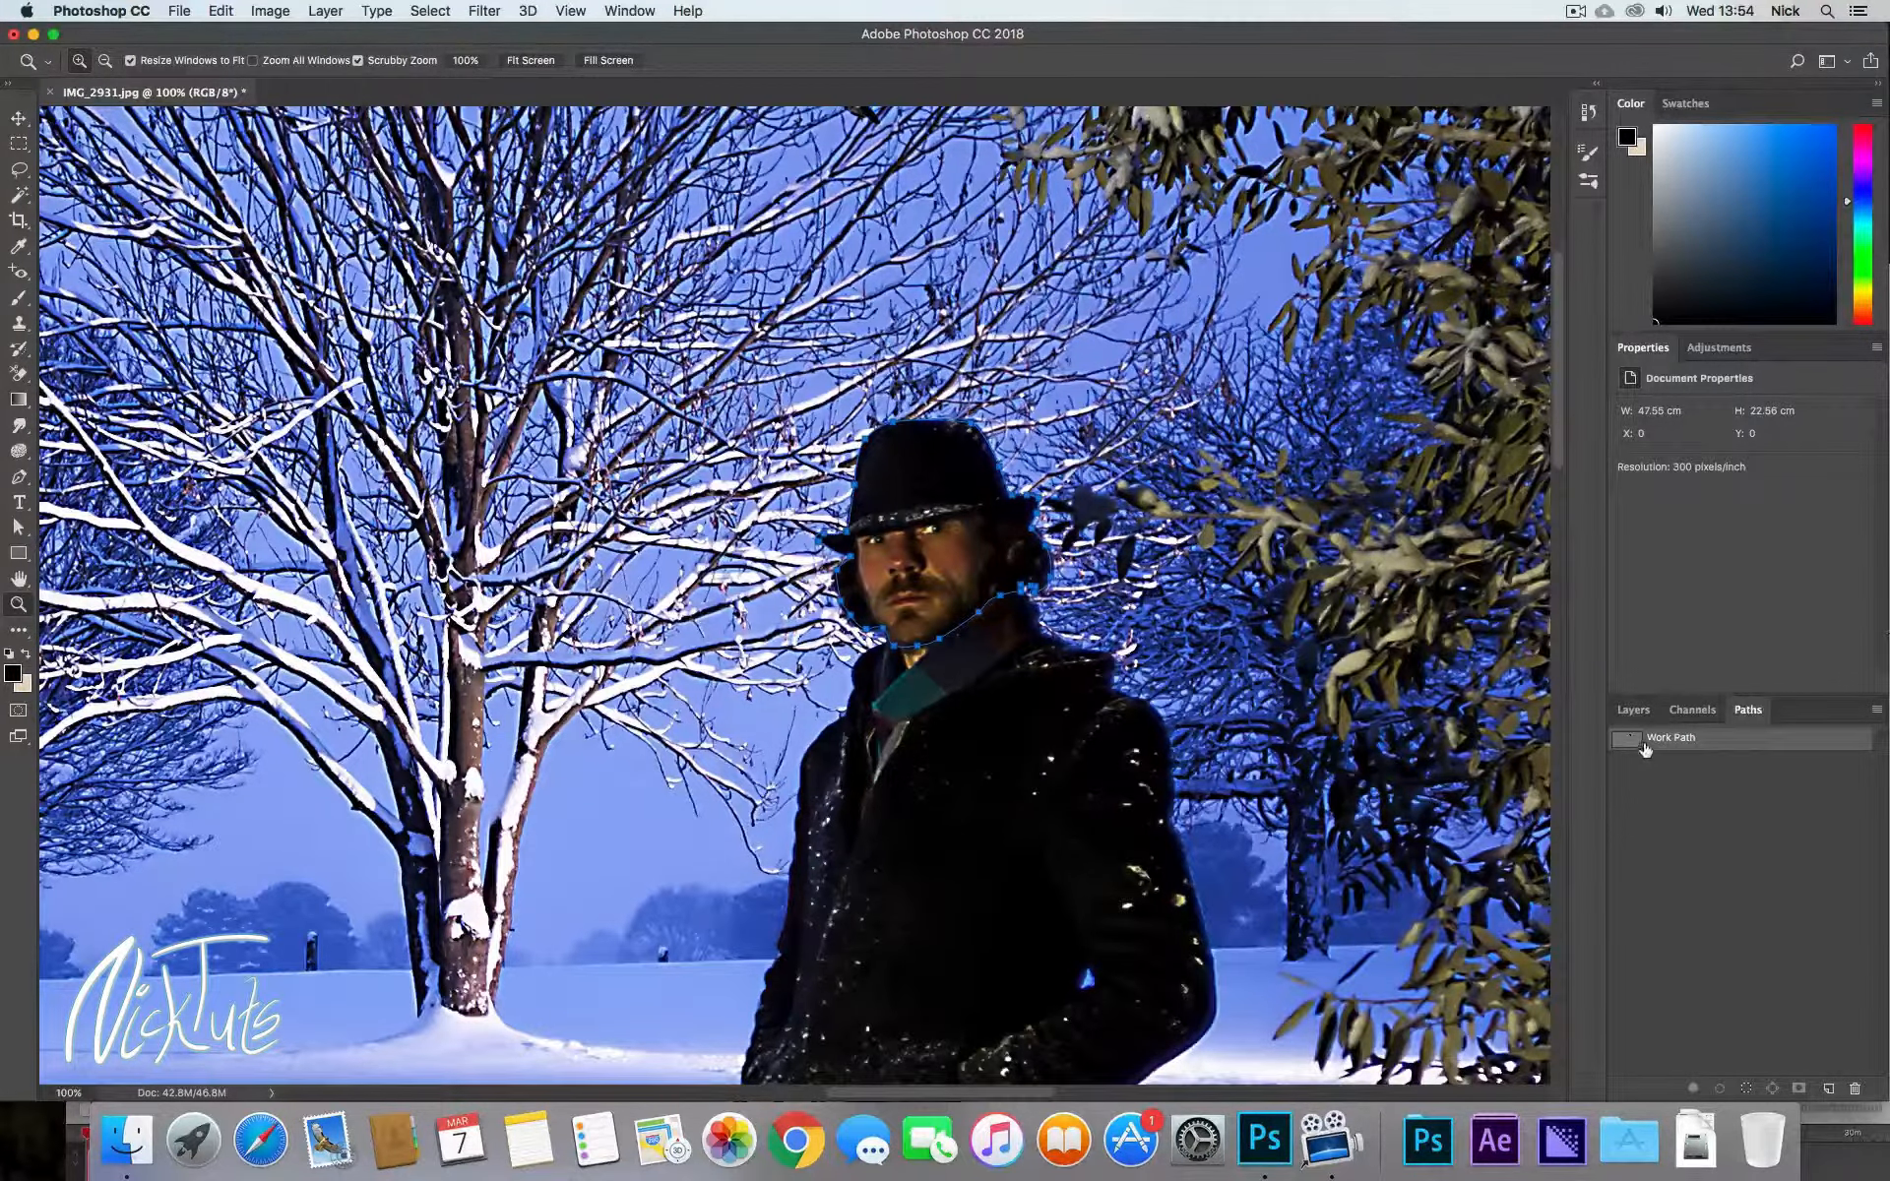
{"action": "left_click", "coordinate": [1877, 711]}
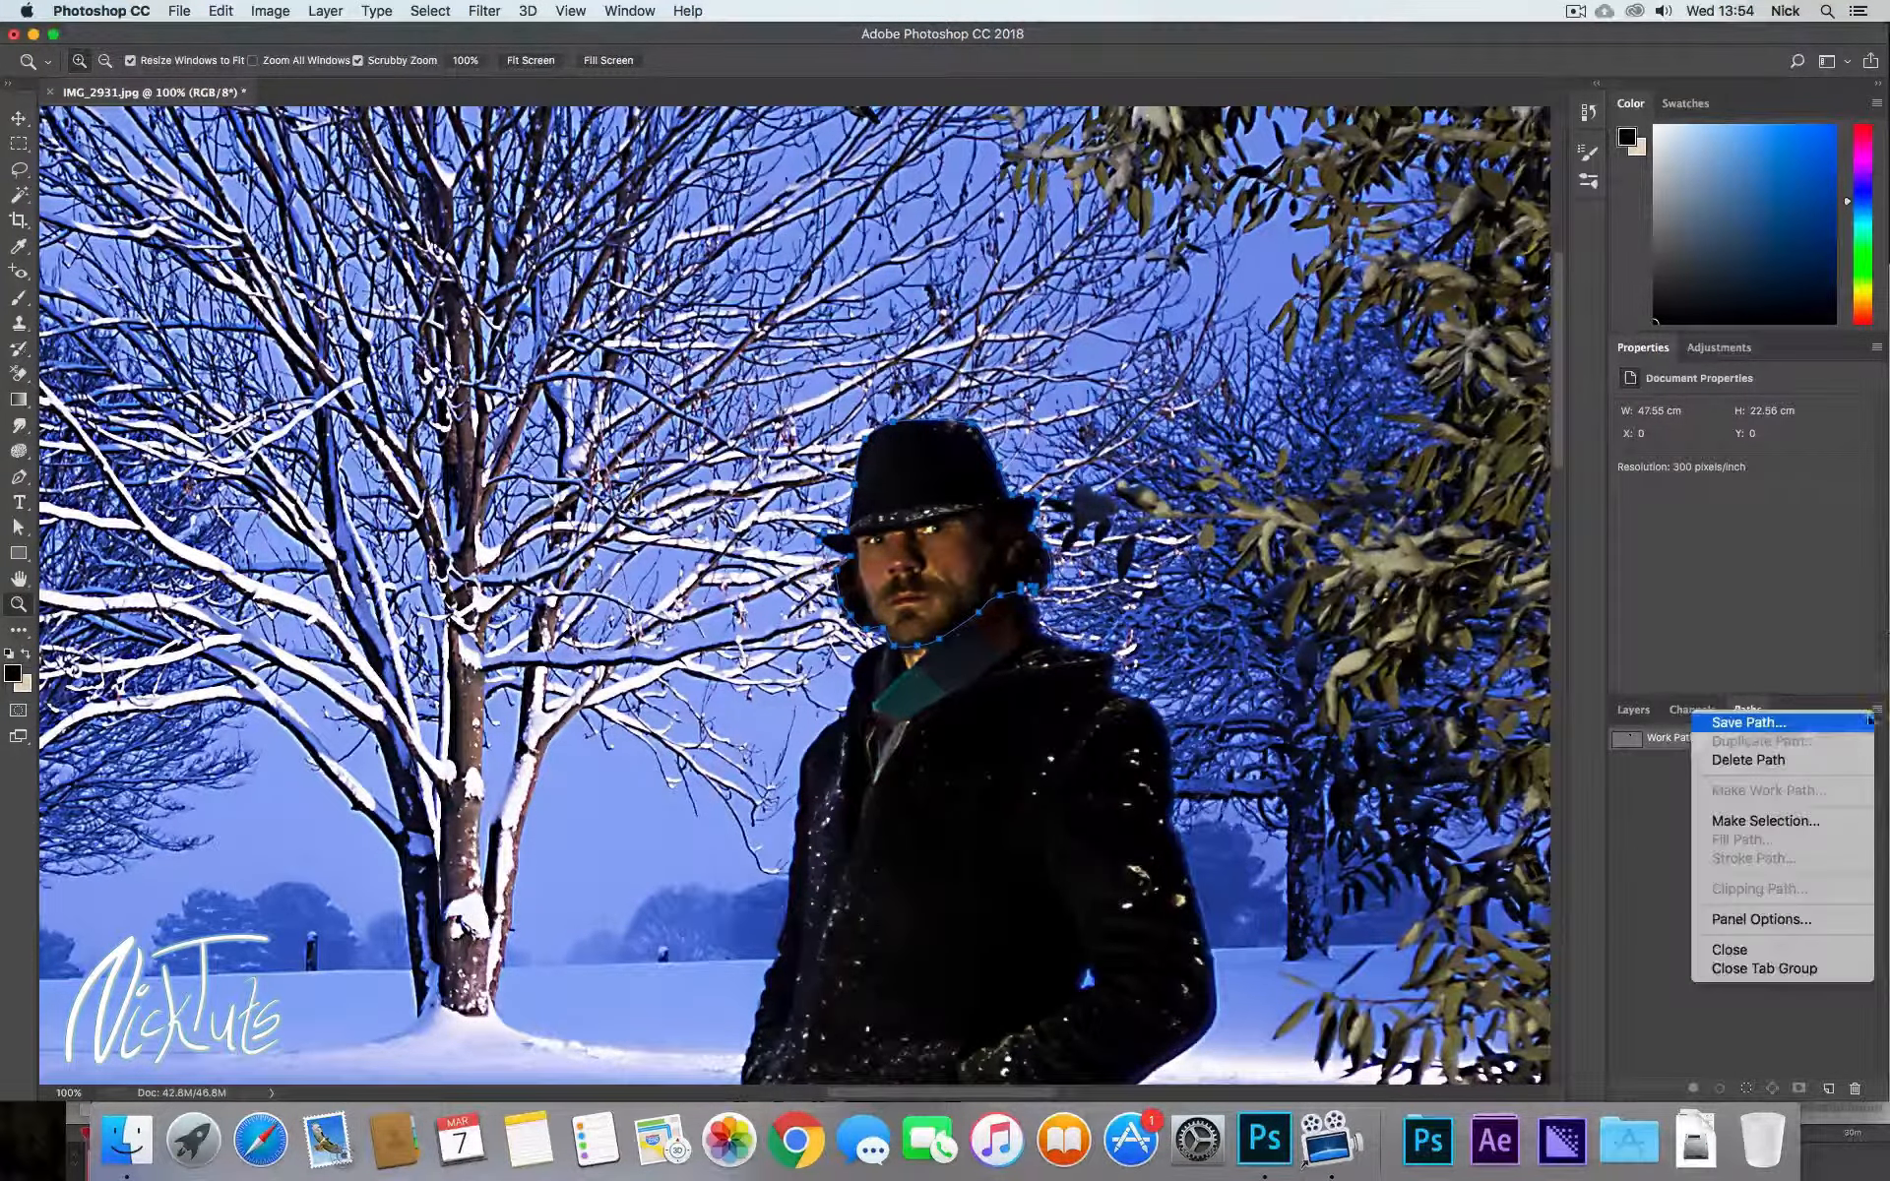
{"action": "left_click", "coordinate": [1744, 723]}
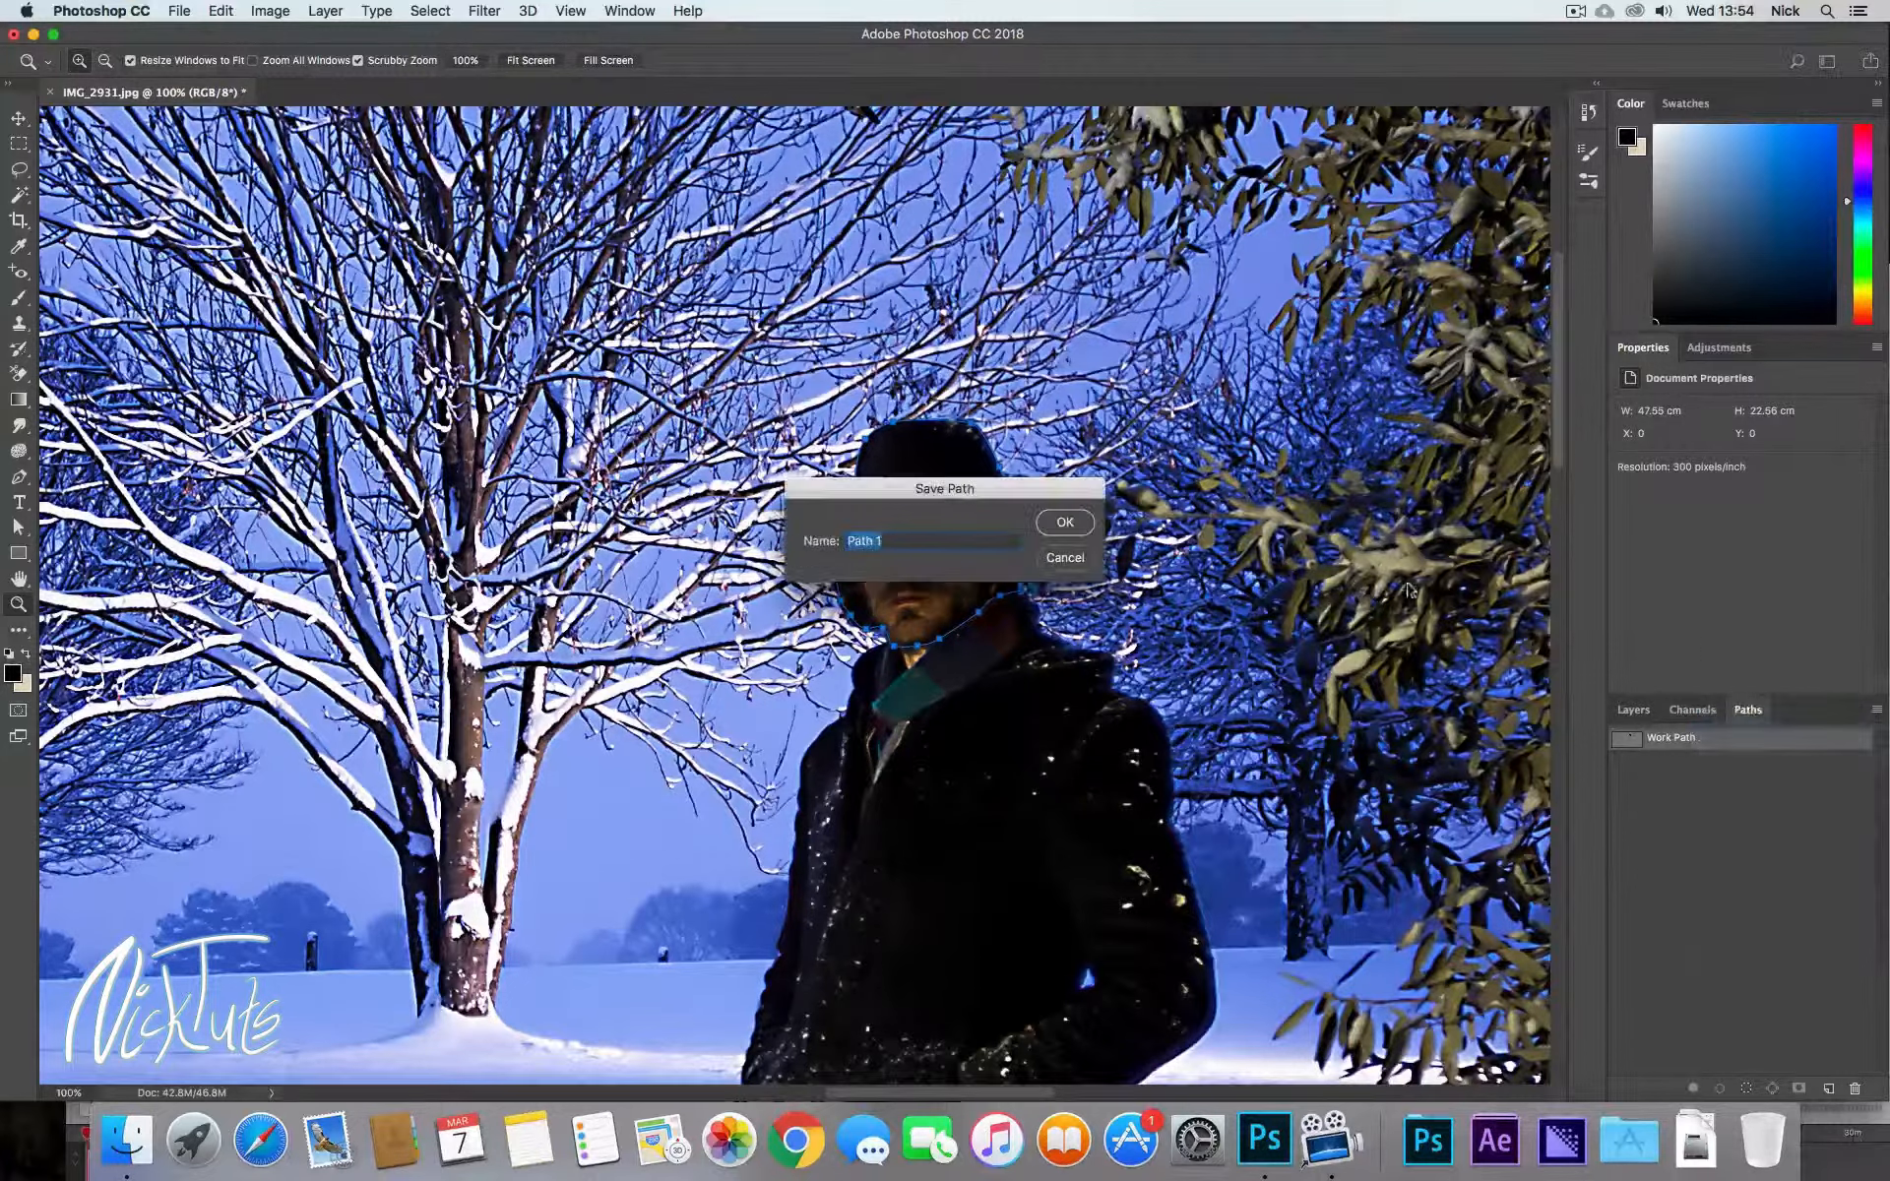
{"action": "type", "text": "dfghdfghfdg"}
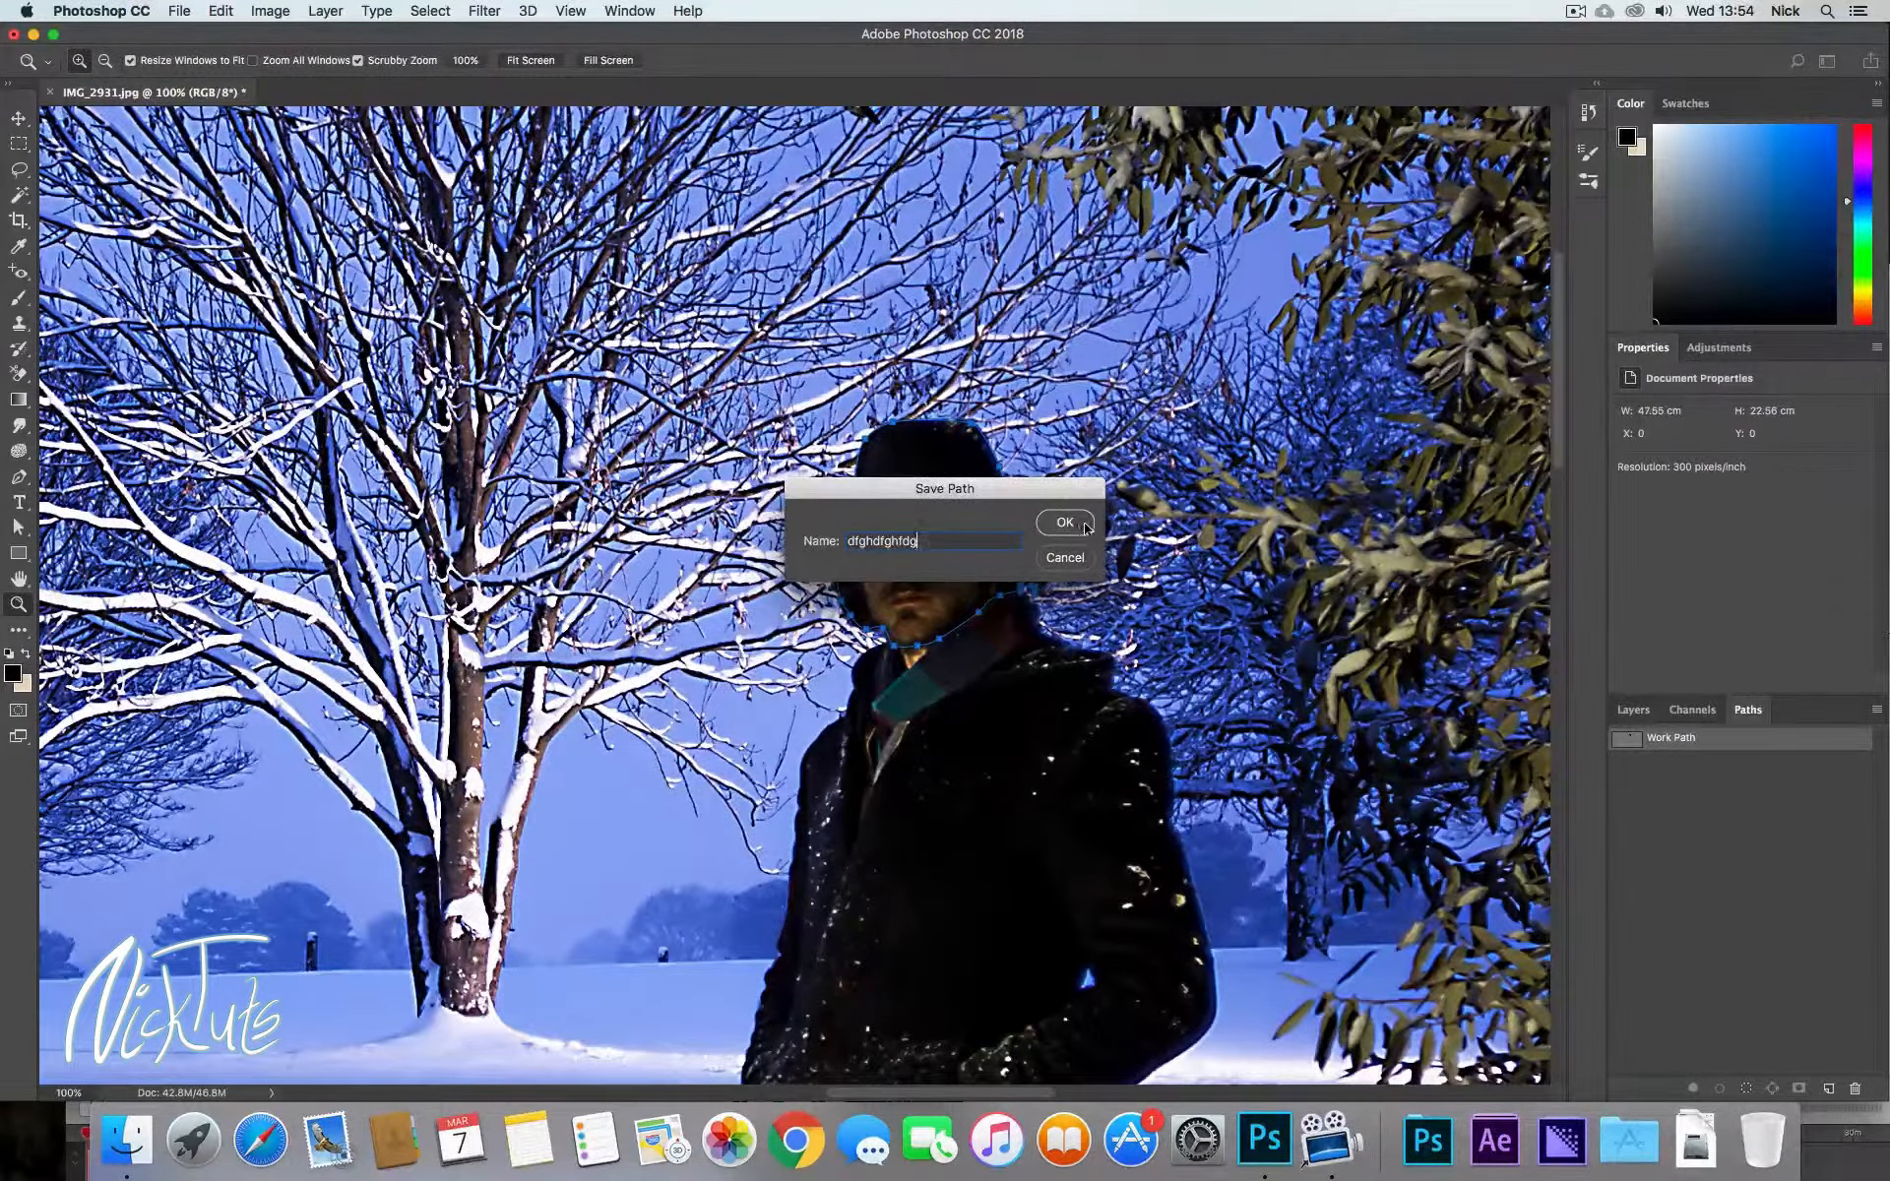
{"action": "left_click", "coordinate": [1086, 528]}
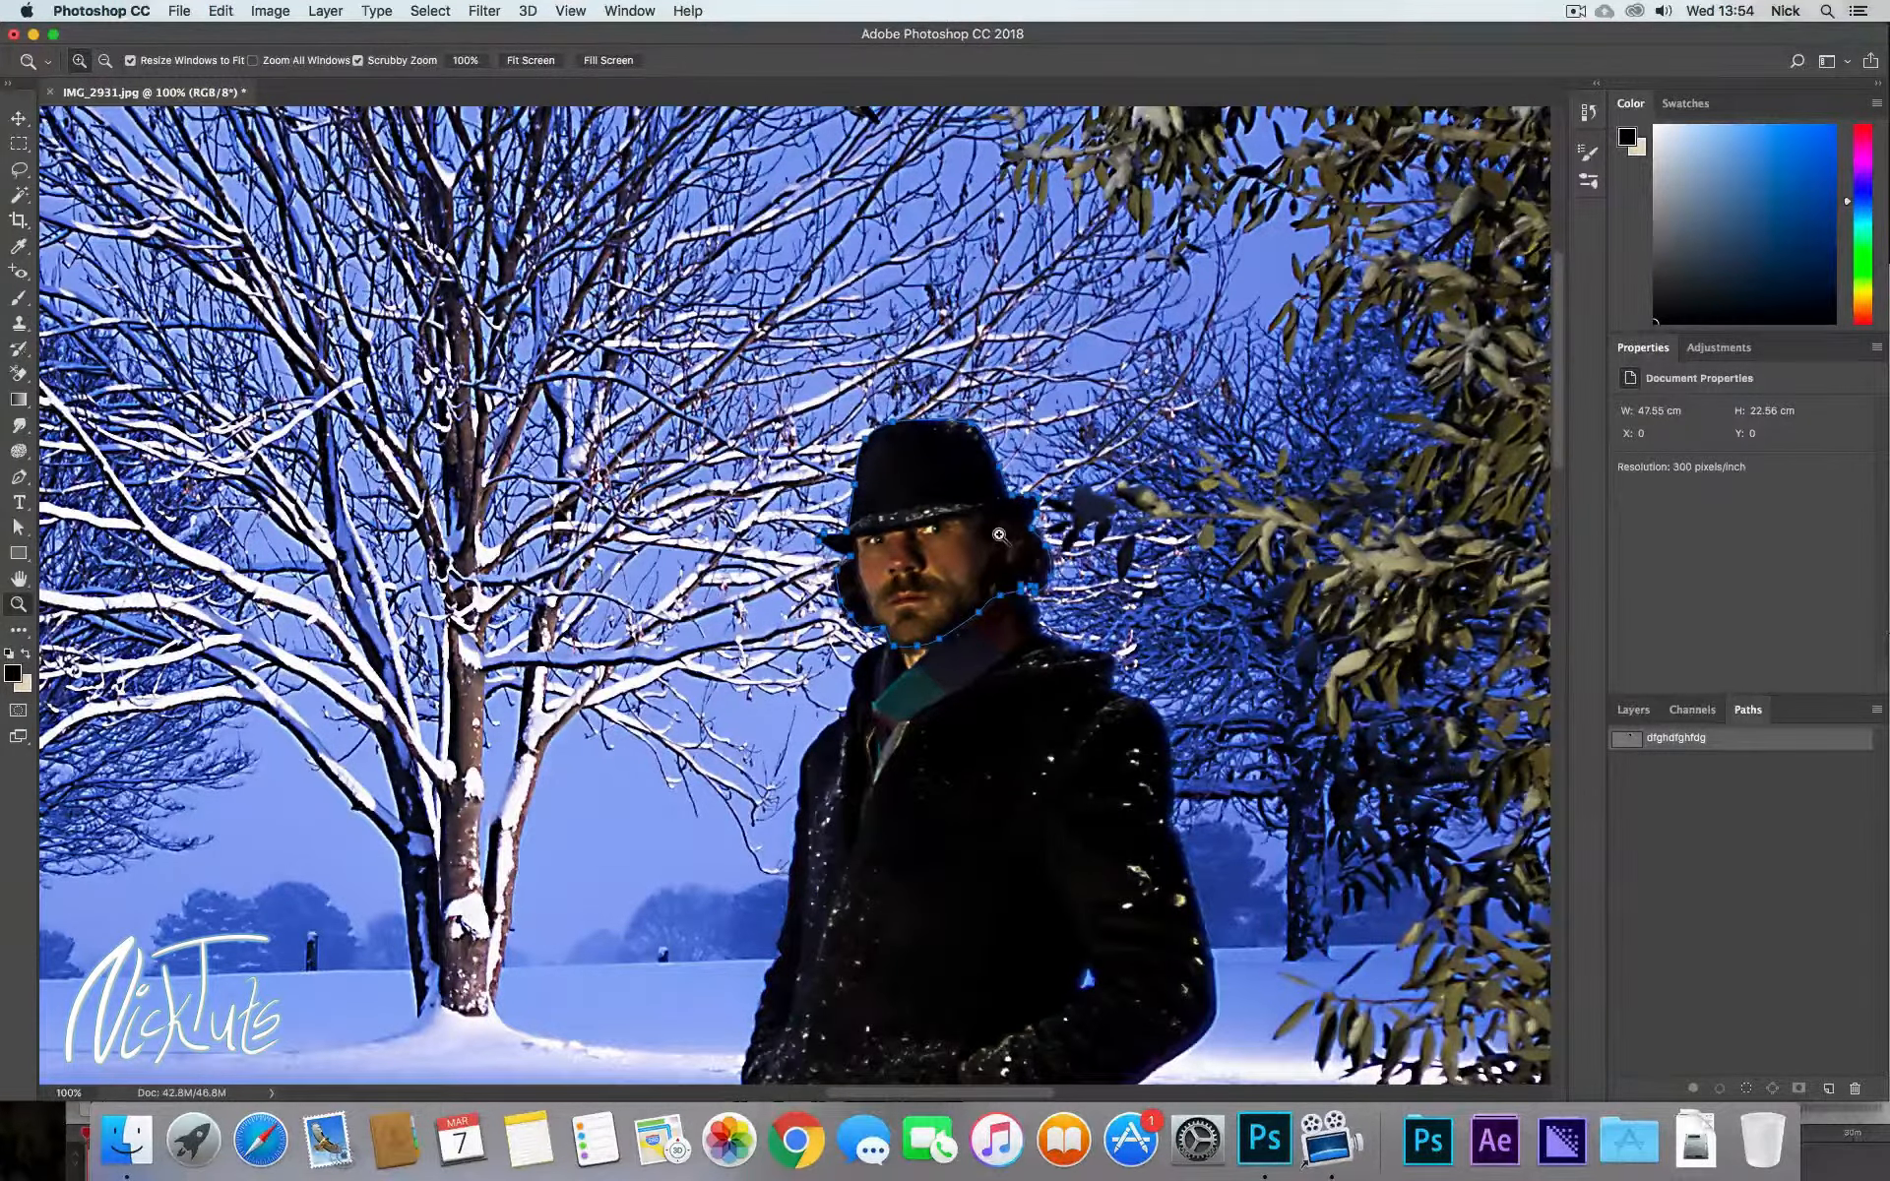
Deselect the saved path, check the layer list, and reselect the path "dfghdfghfdg".
{"action": "key", "text": "p"}
{"action": "key", "text": "Escape"}
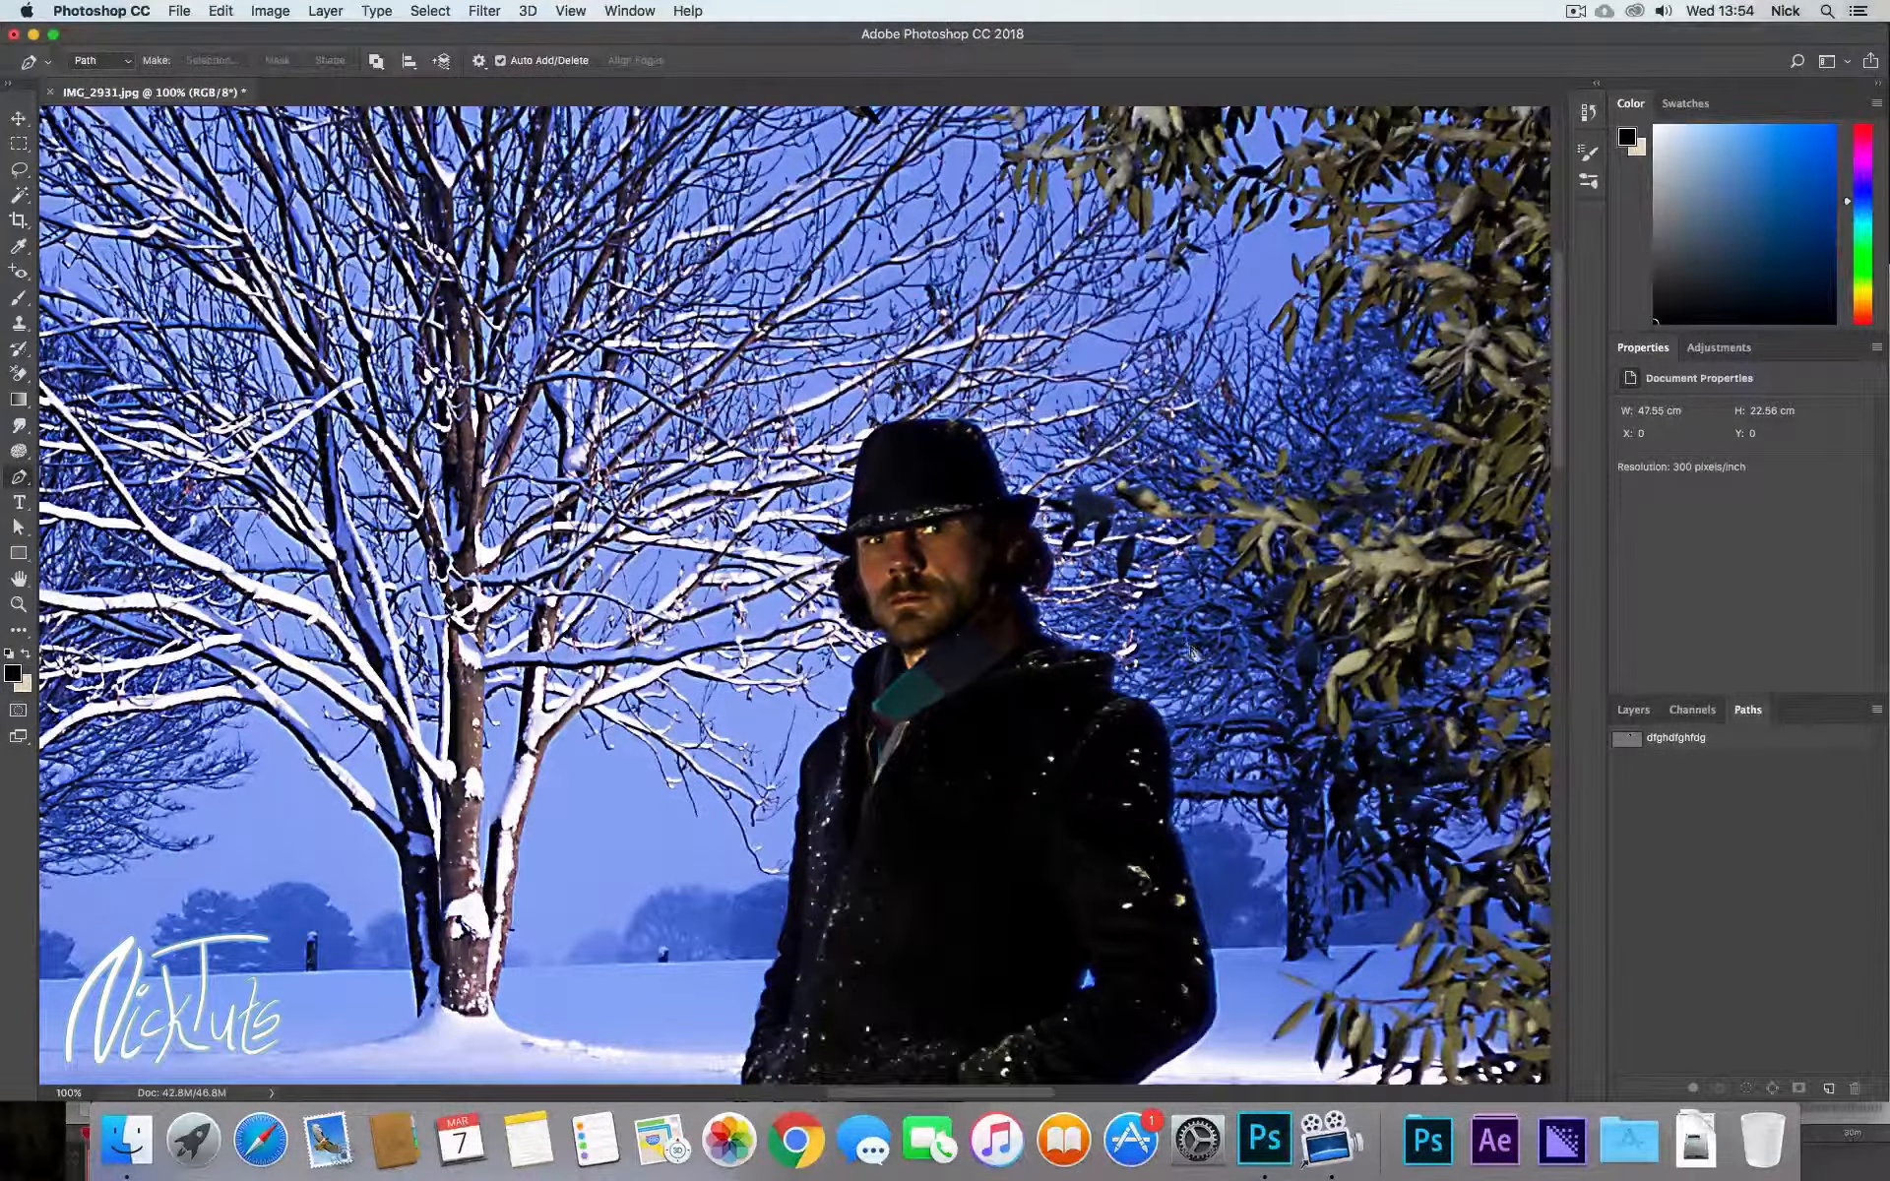
{"action": "left_click", "coordinate": [1631, 710]}
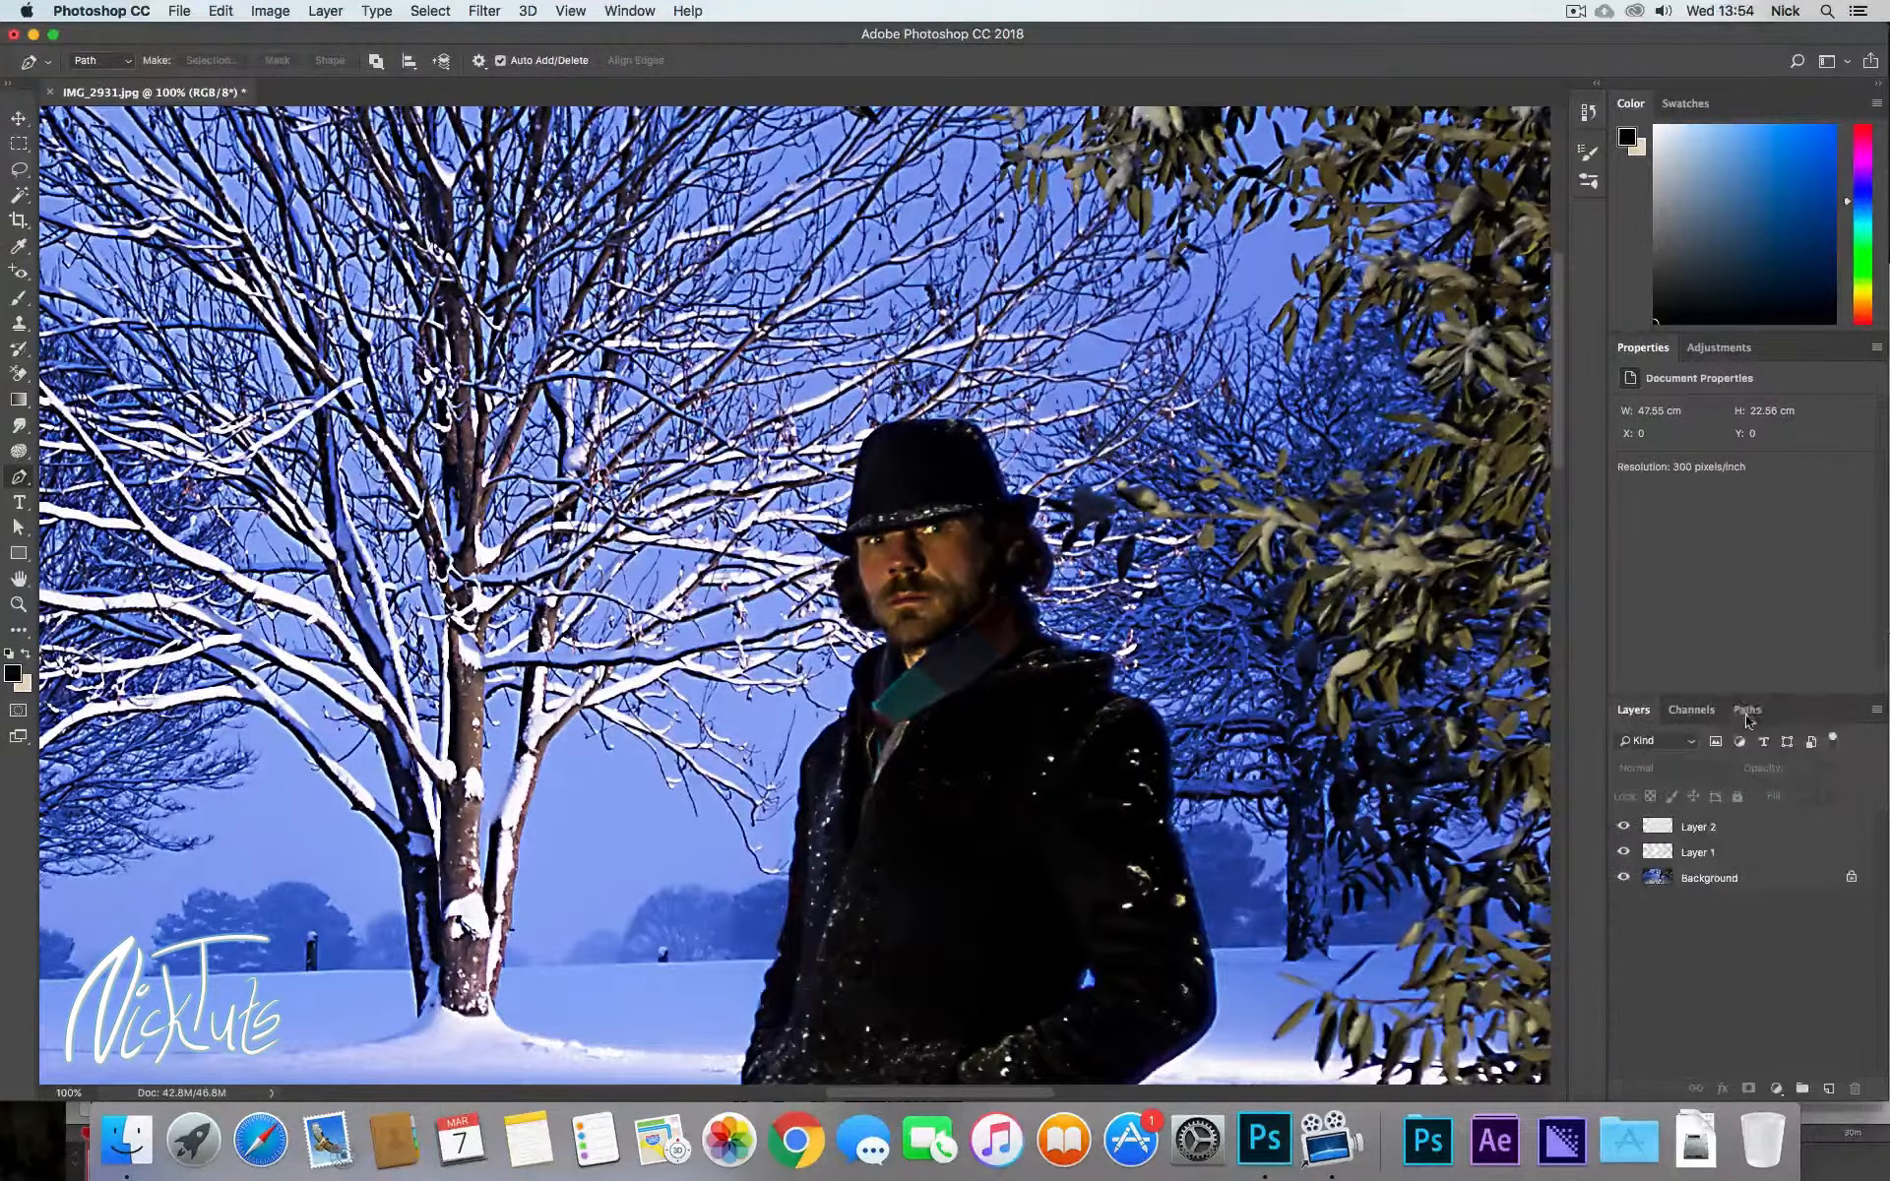
{"action": "left_click", "coordinate": [1748, 709]}
{"action": "left_click", "coordinate": [1639, 739]}
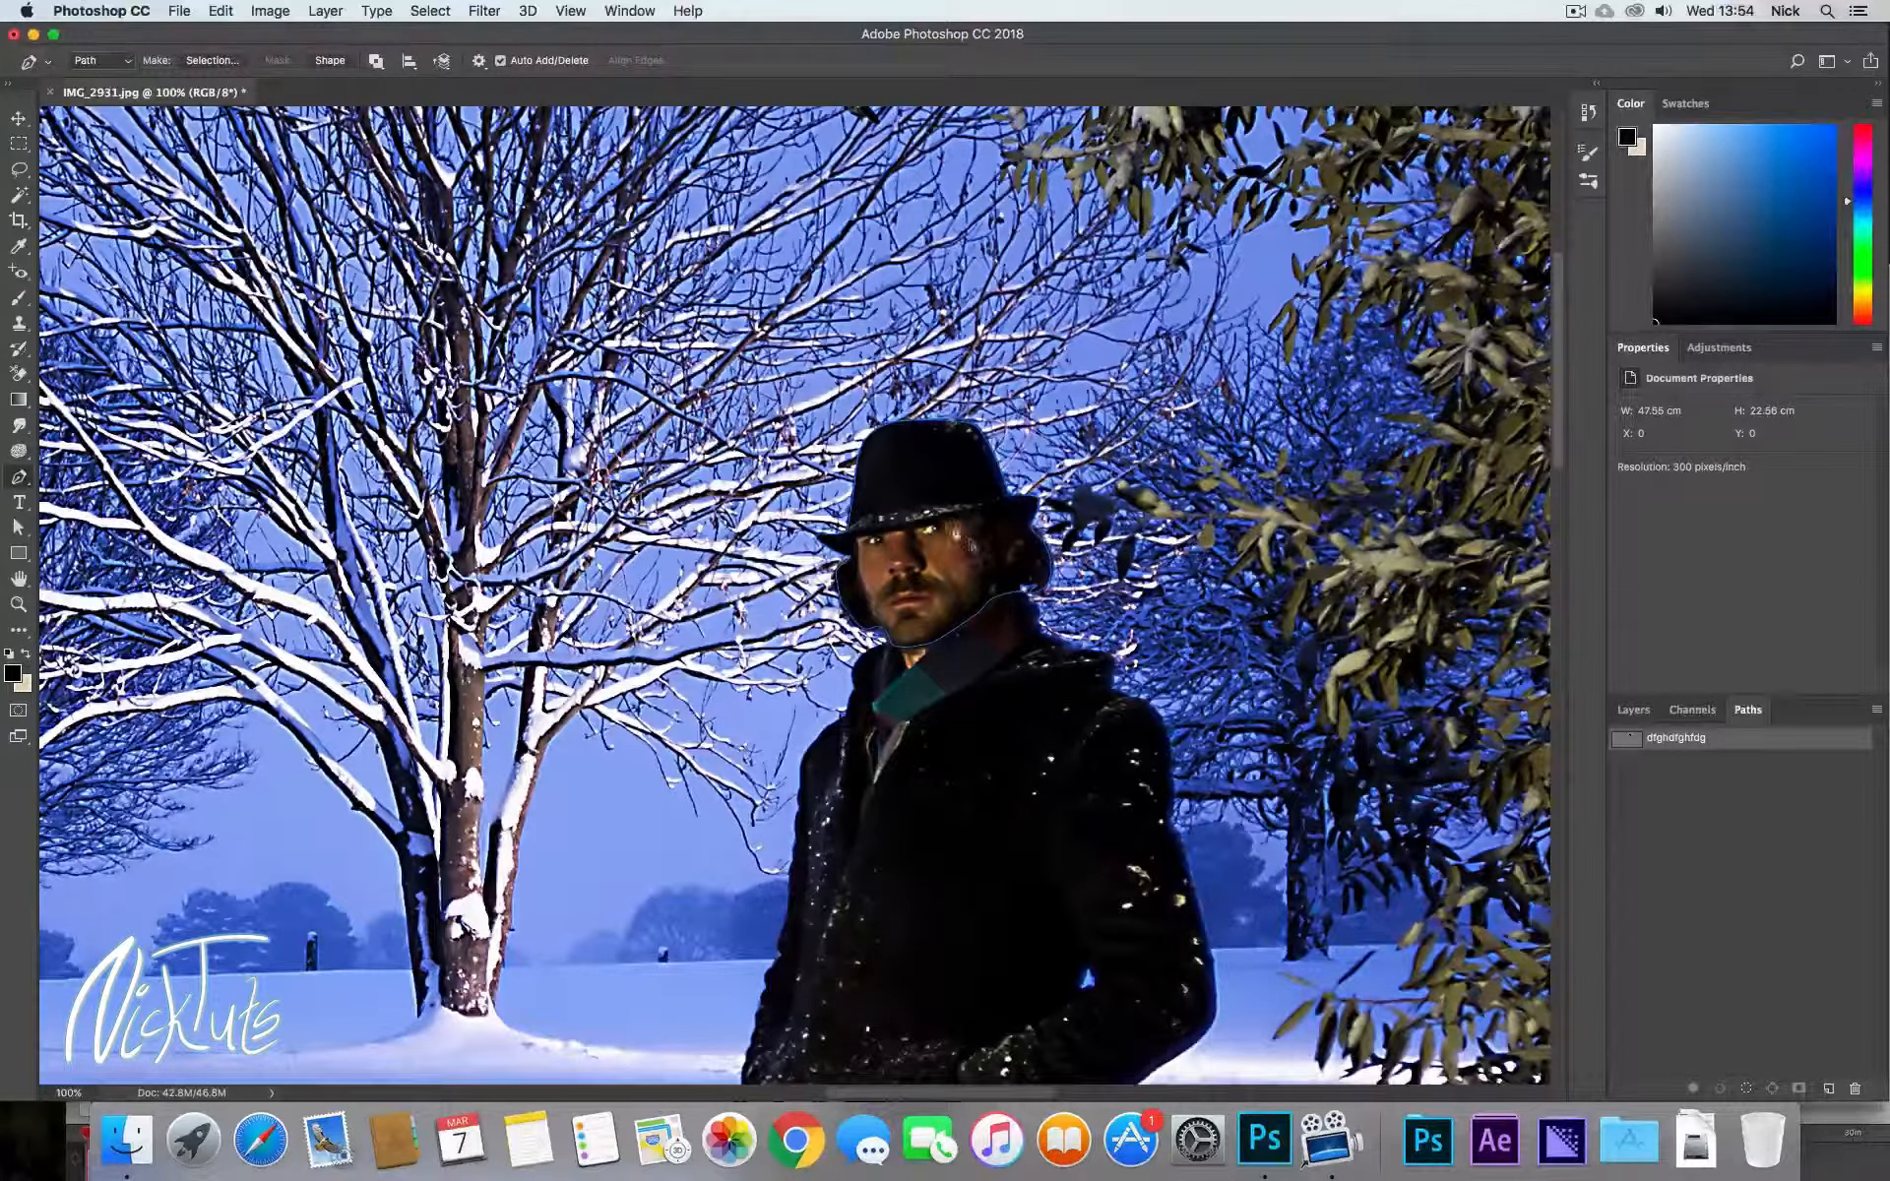
Convert the head-and-hat path into a new anti-aliased selection with a feather radius of 0 pixels.
{"action": "right_click", "coordinate": [955, 489]}
{"action": "right_click", "coordinate": [952, 490]}
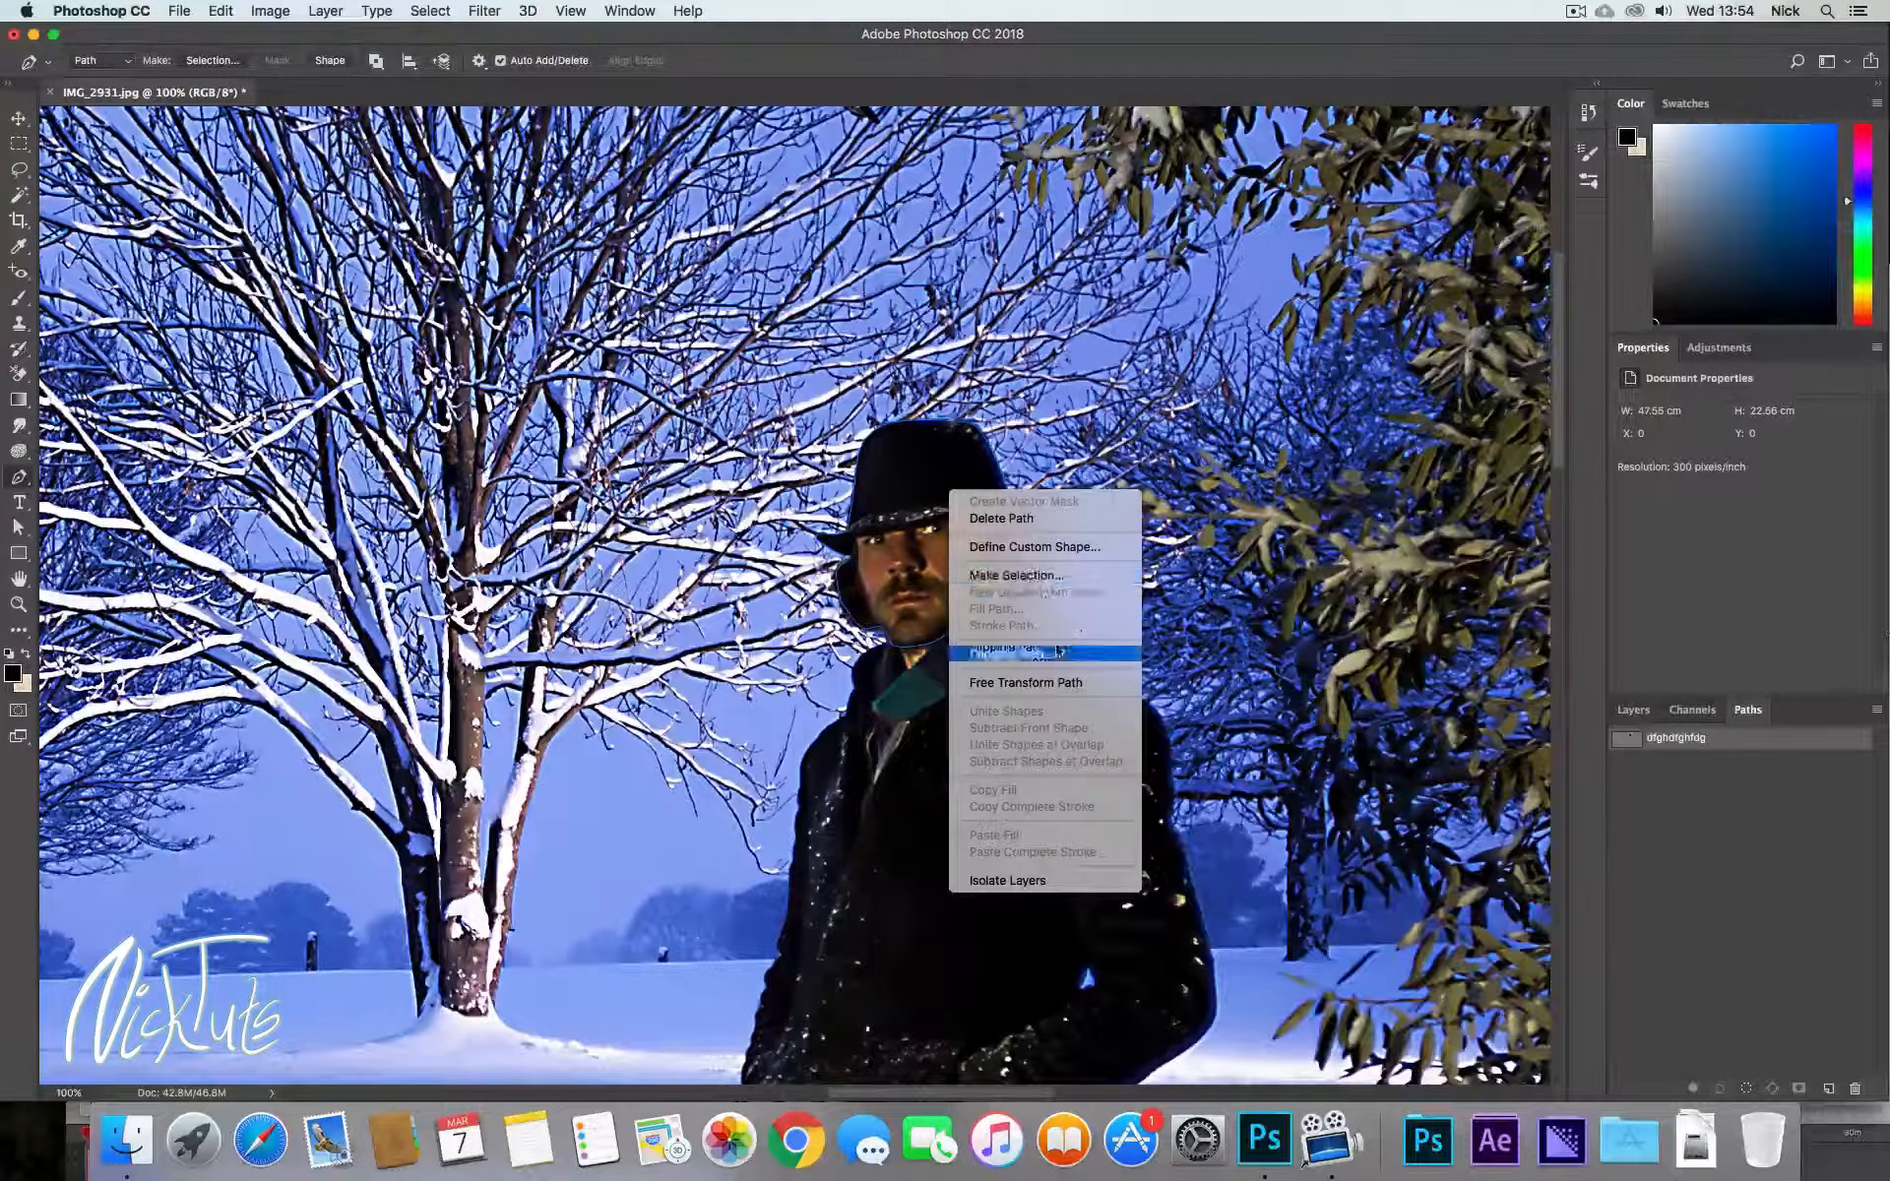
{"action": "left_click", "coordinate": [1053, 578]}
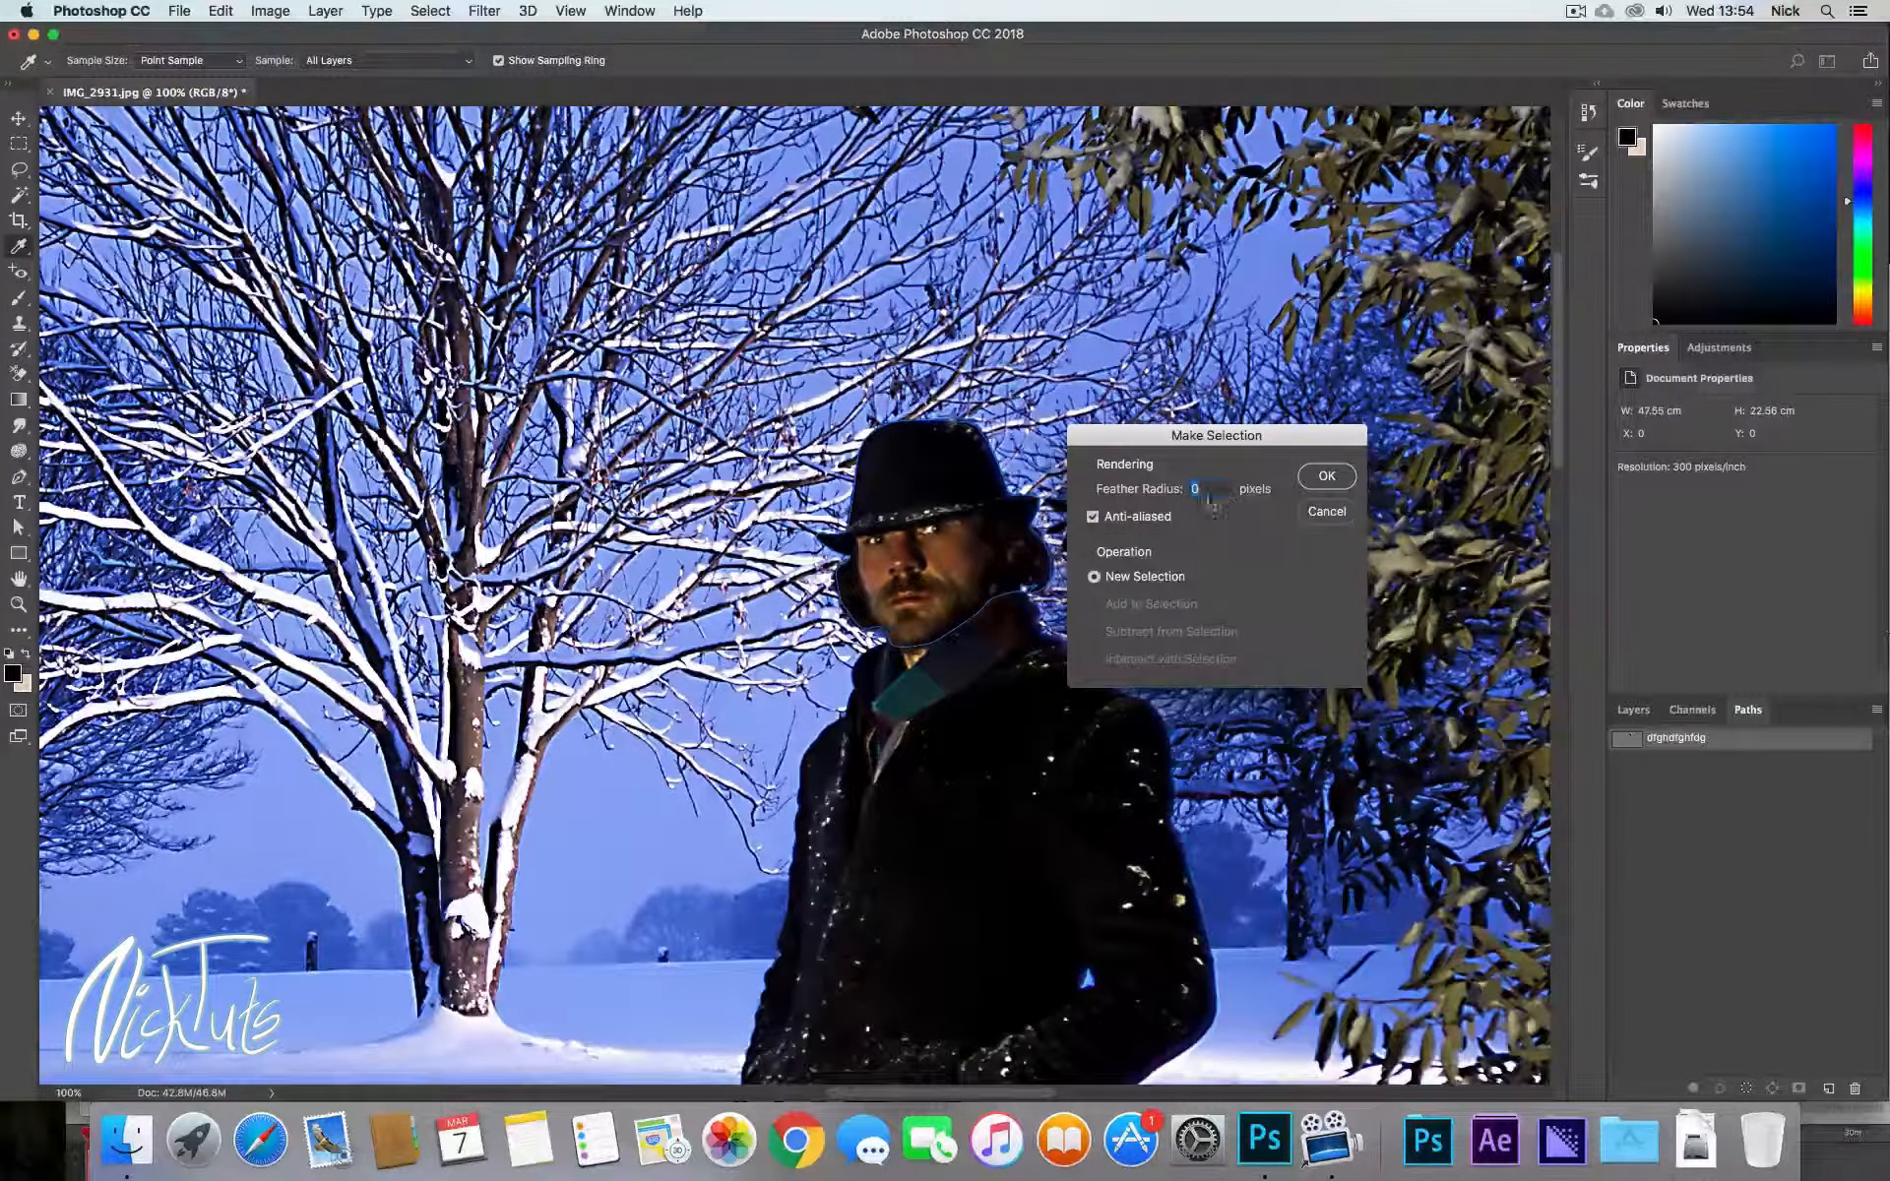
{"action": "left_click", "coordinate": [1328, 477]}
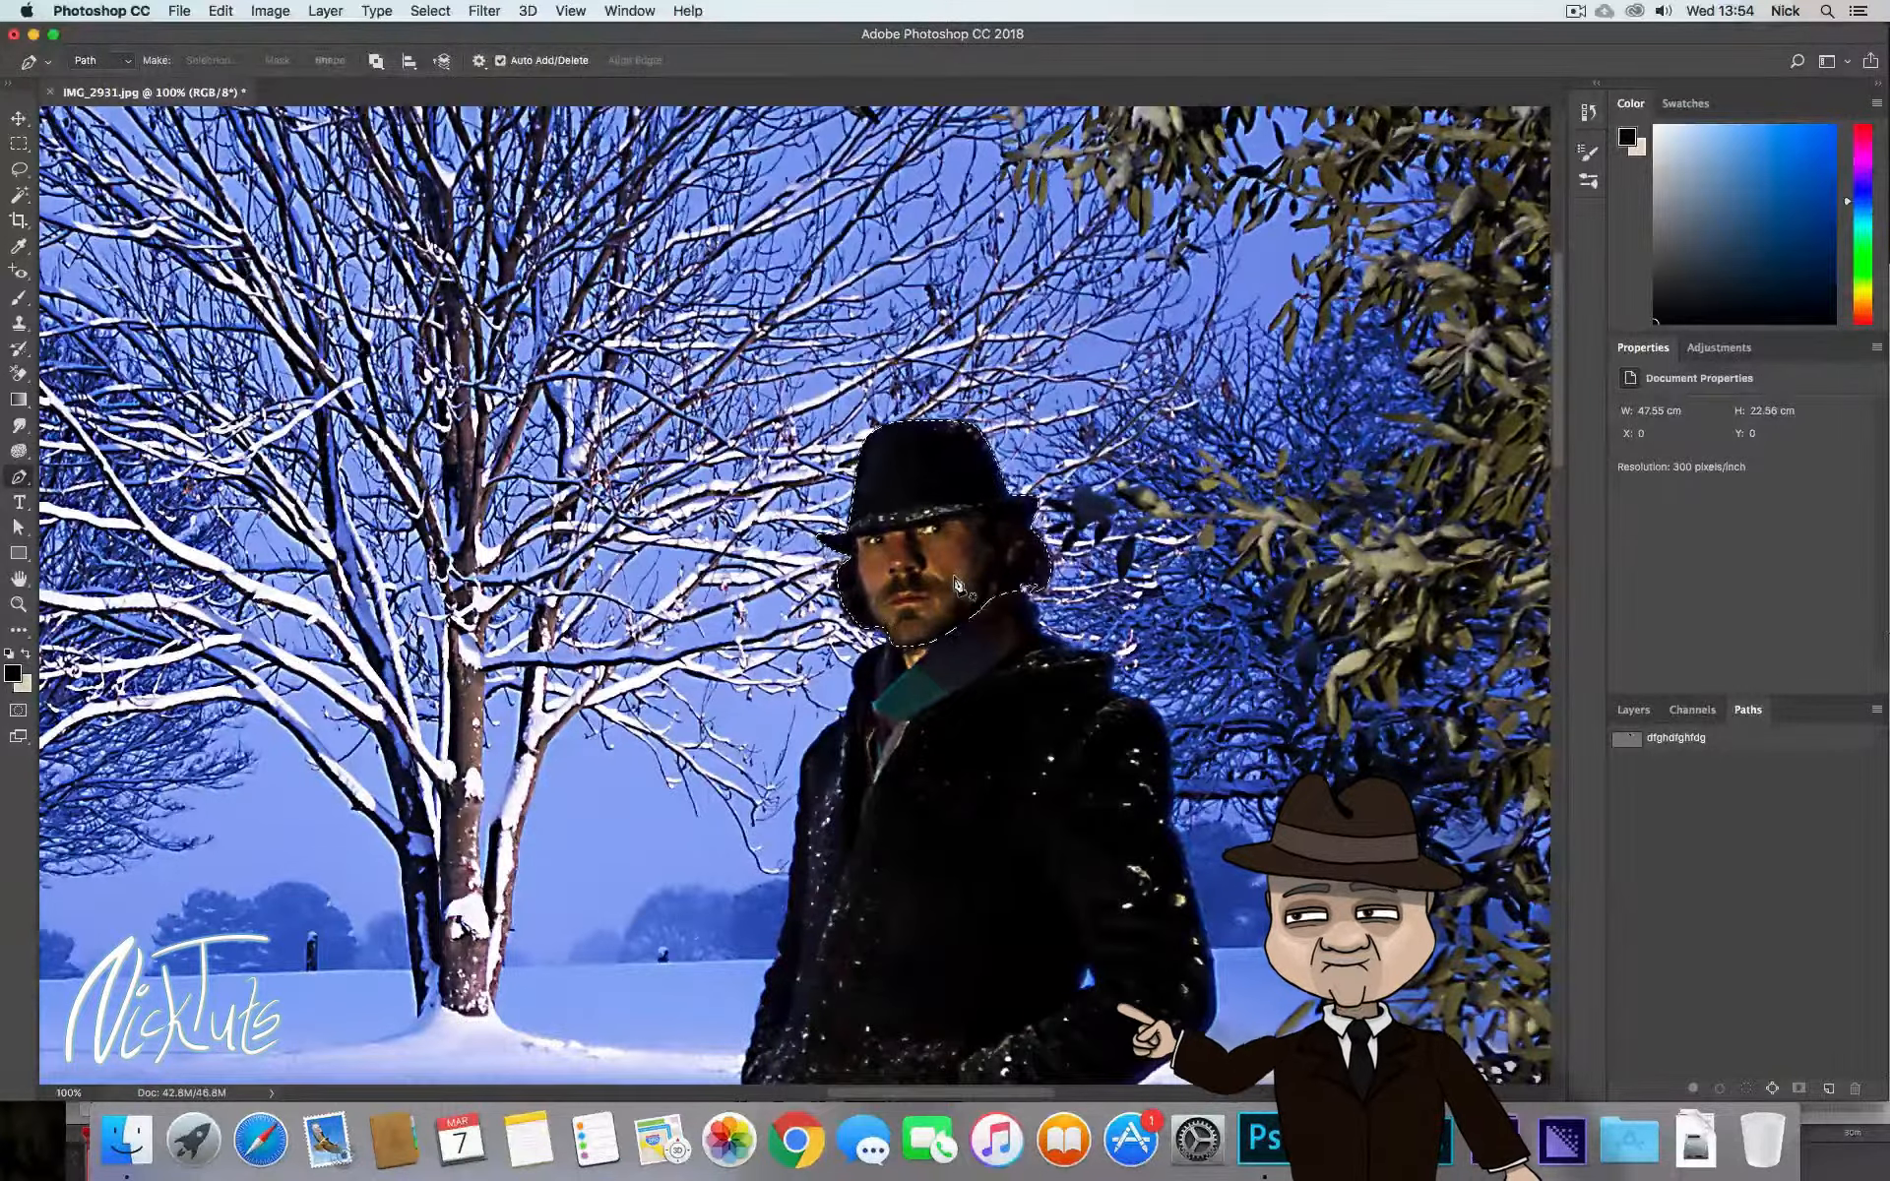
Switch to the Move tool, show the layers, and pick the photo inside the selected head area.
{"action": "key", "text": "v"}
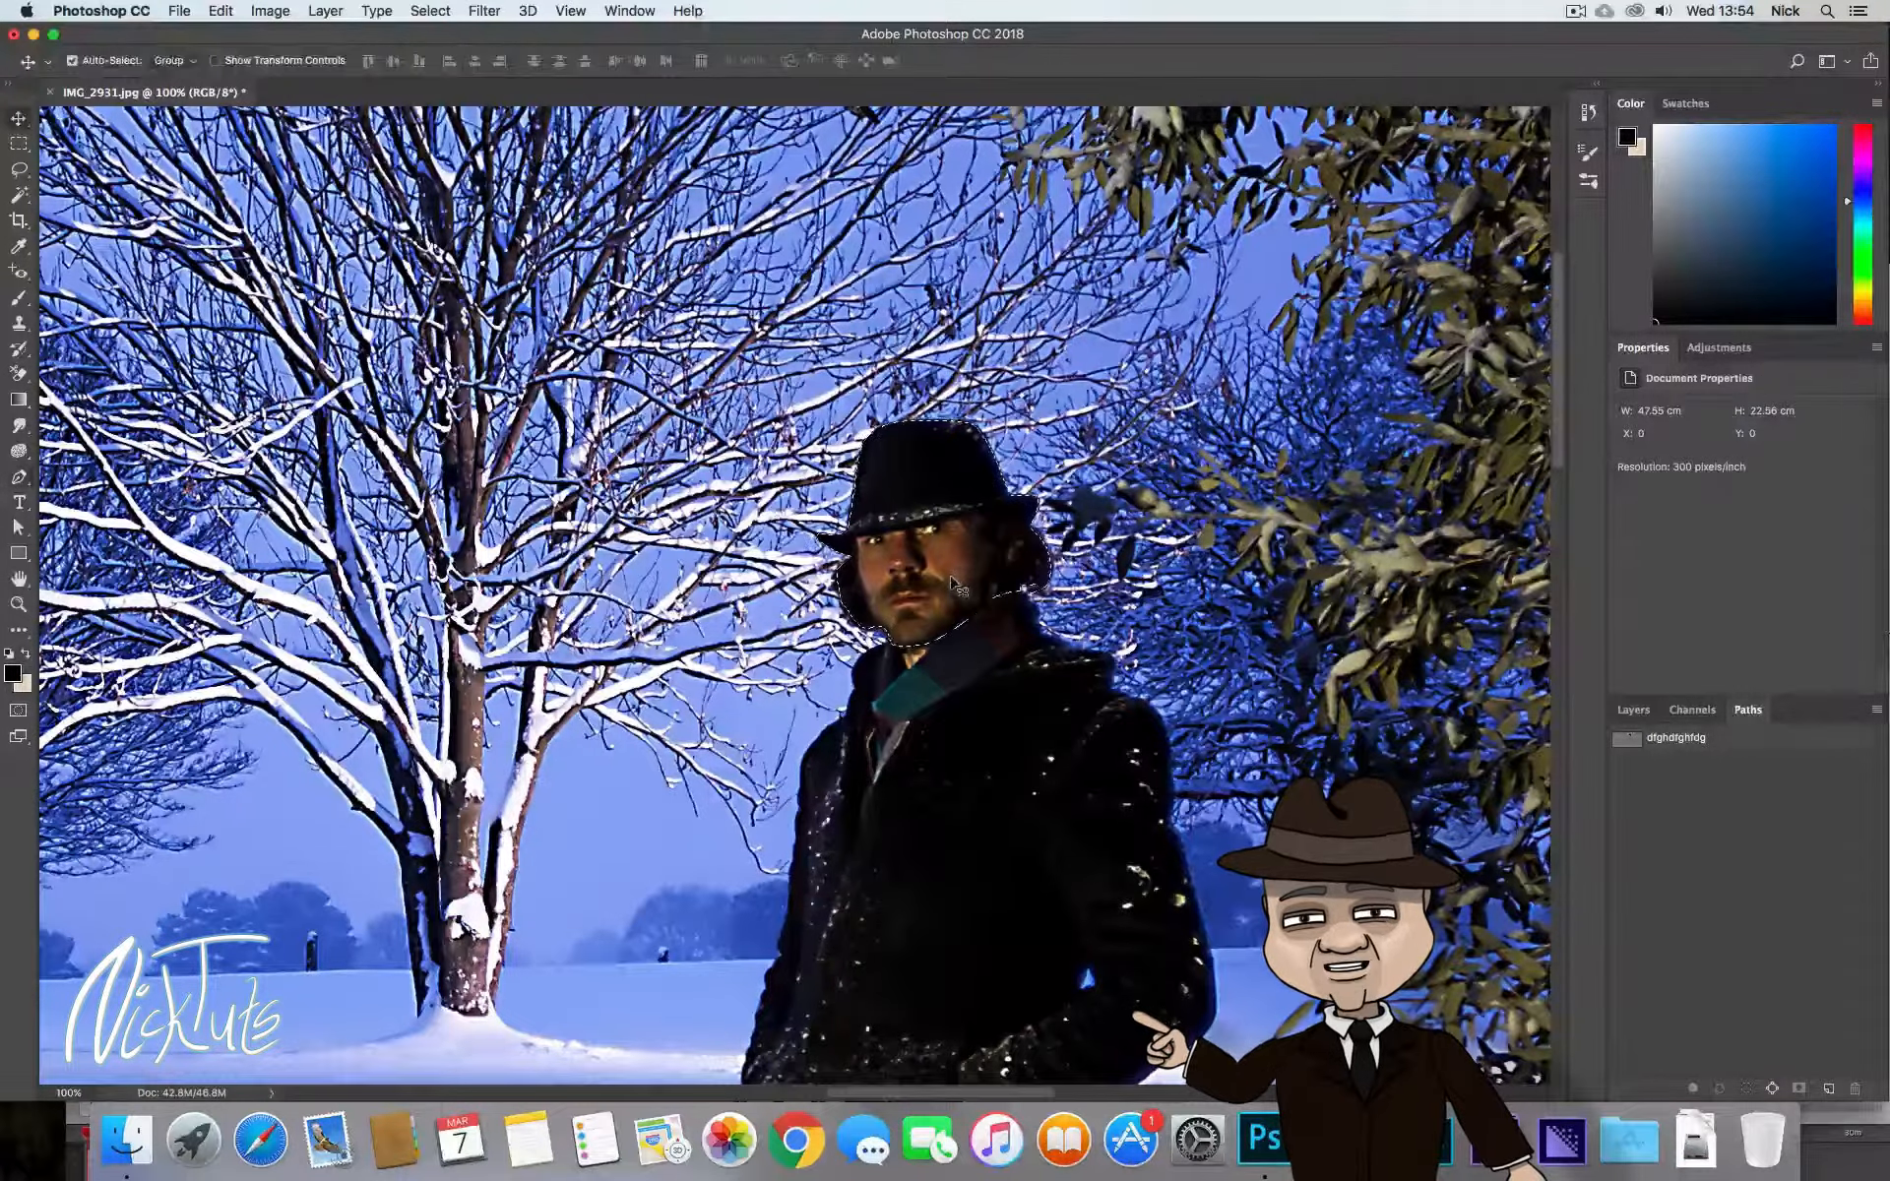
{"action": "left_click", "coordinate": [1633, 709]}
{"action": "left_click", "coordinate": [929, 513]}
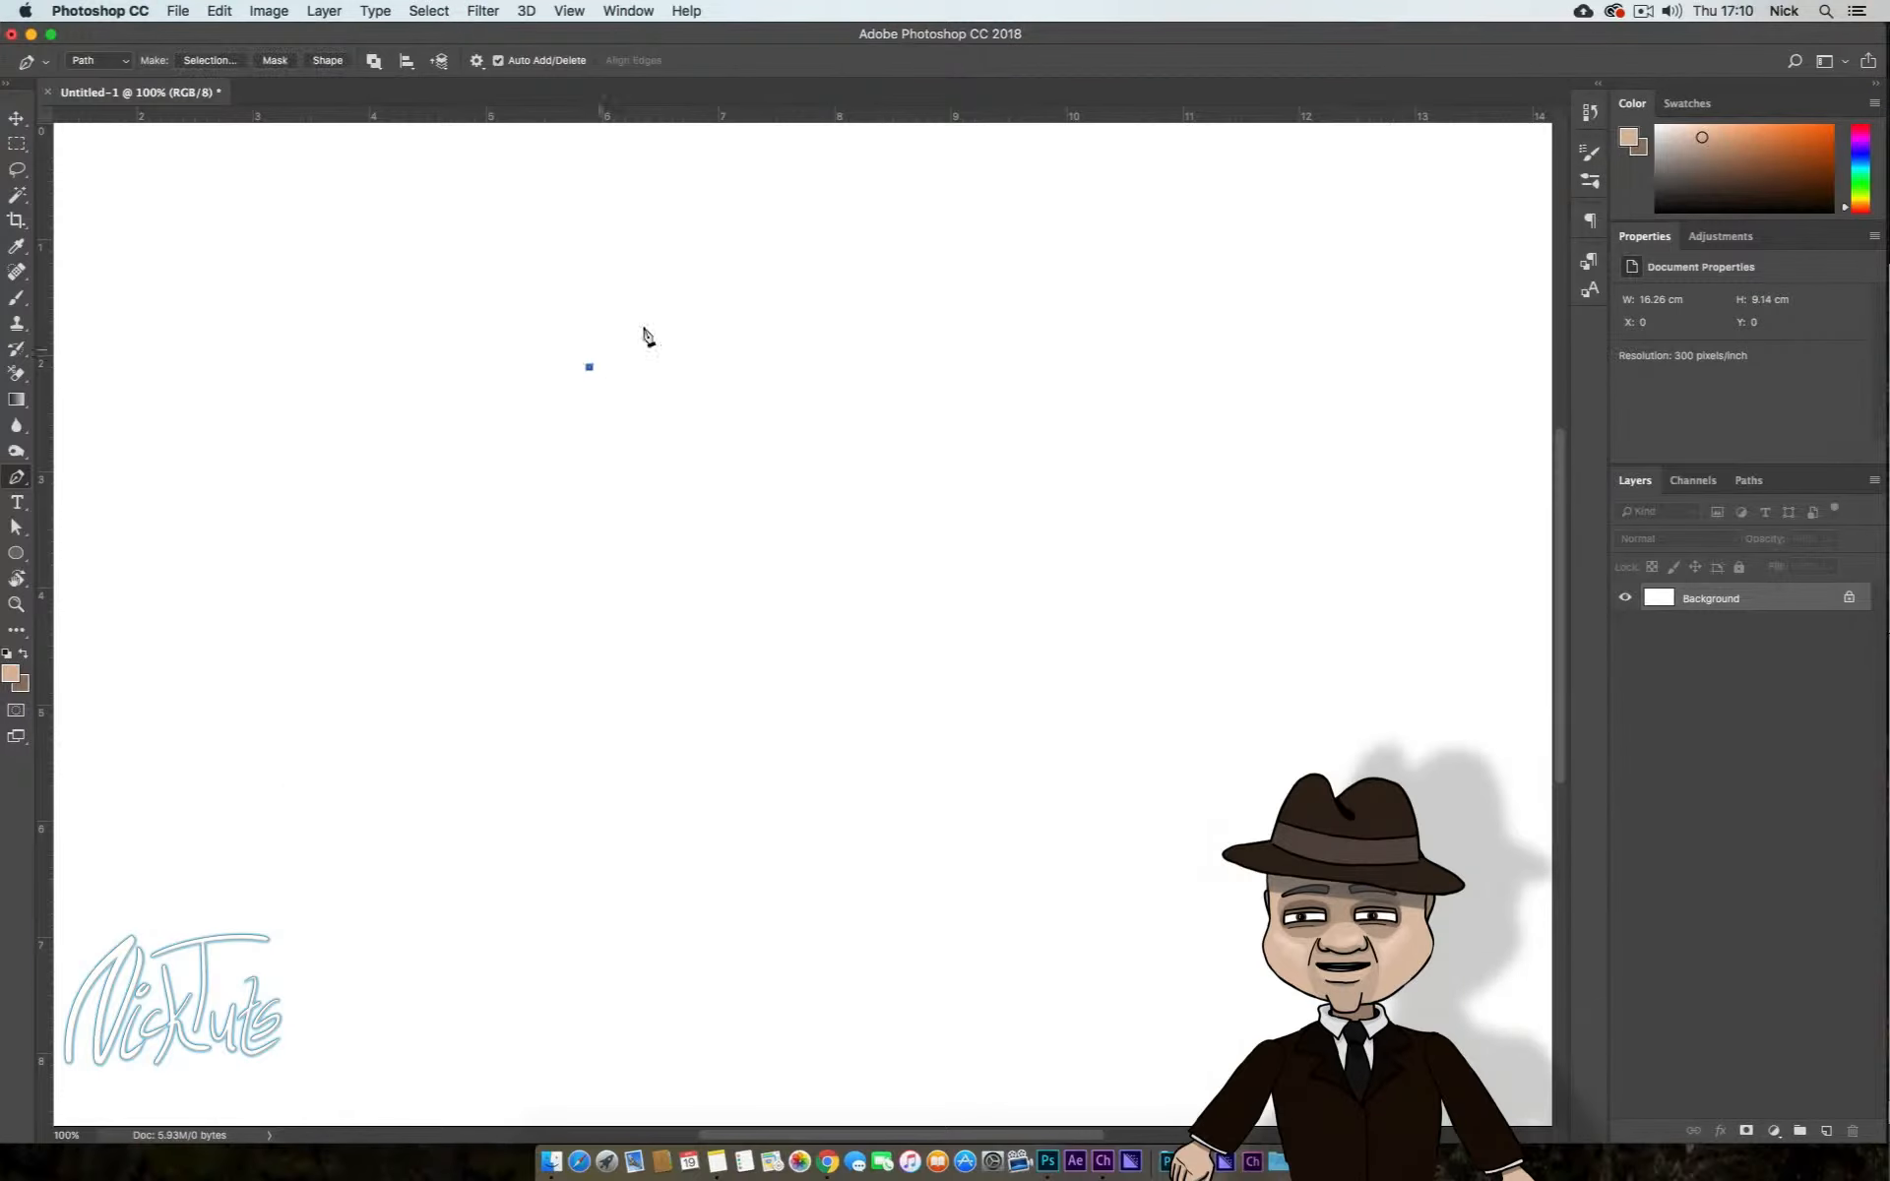
Draw a closed seven-point polygon path with the Pen tool on the blank canvas.
{"action": "left_click", "coordinate": [703, 333]}
{"action": "left_click", "coordinate": [860, 393]}
{"action": "left_click", "coordinate": [877, 493]}
{"action": "left_click", "coordinate": [736, 579]}
{"action": "left_click", "coordinate": [538, 544]}
{"action": "left_click", "coordinate": [530, 454]}
{"action": "left_click", "coordinate": [589, 368]}
Convert the closed polygon path into a selection.
{"action": "right_click", "coordinate": [753, 344]}
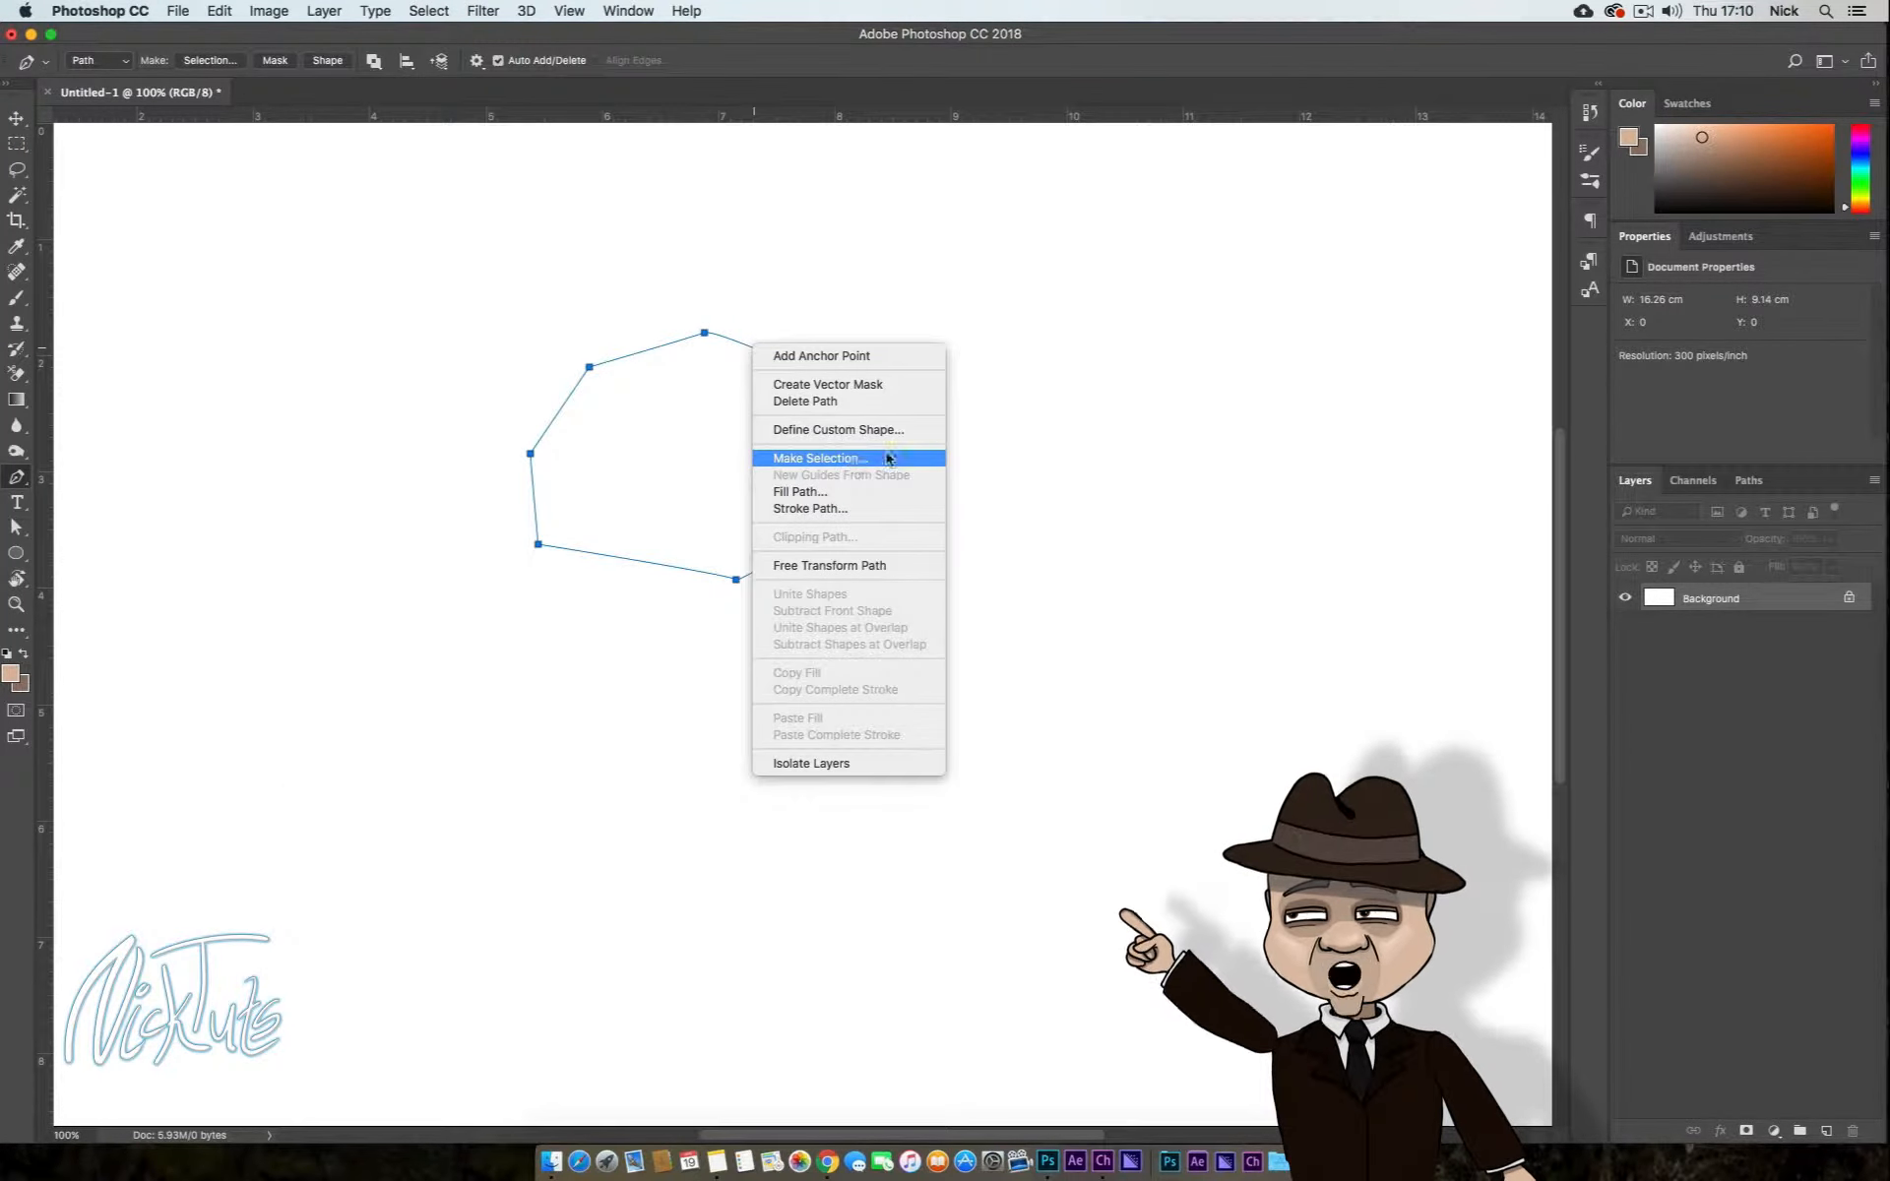
{"action": "left_click", "coordinate": [850, 460]}
{"action": "left_click", "coordinate": [1326, 478]}
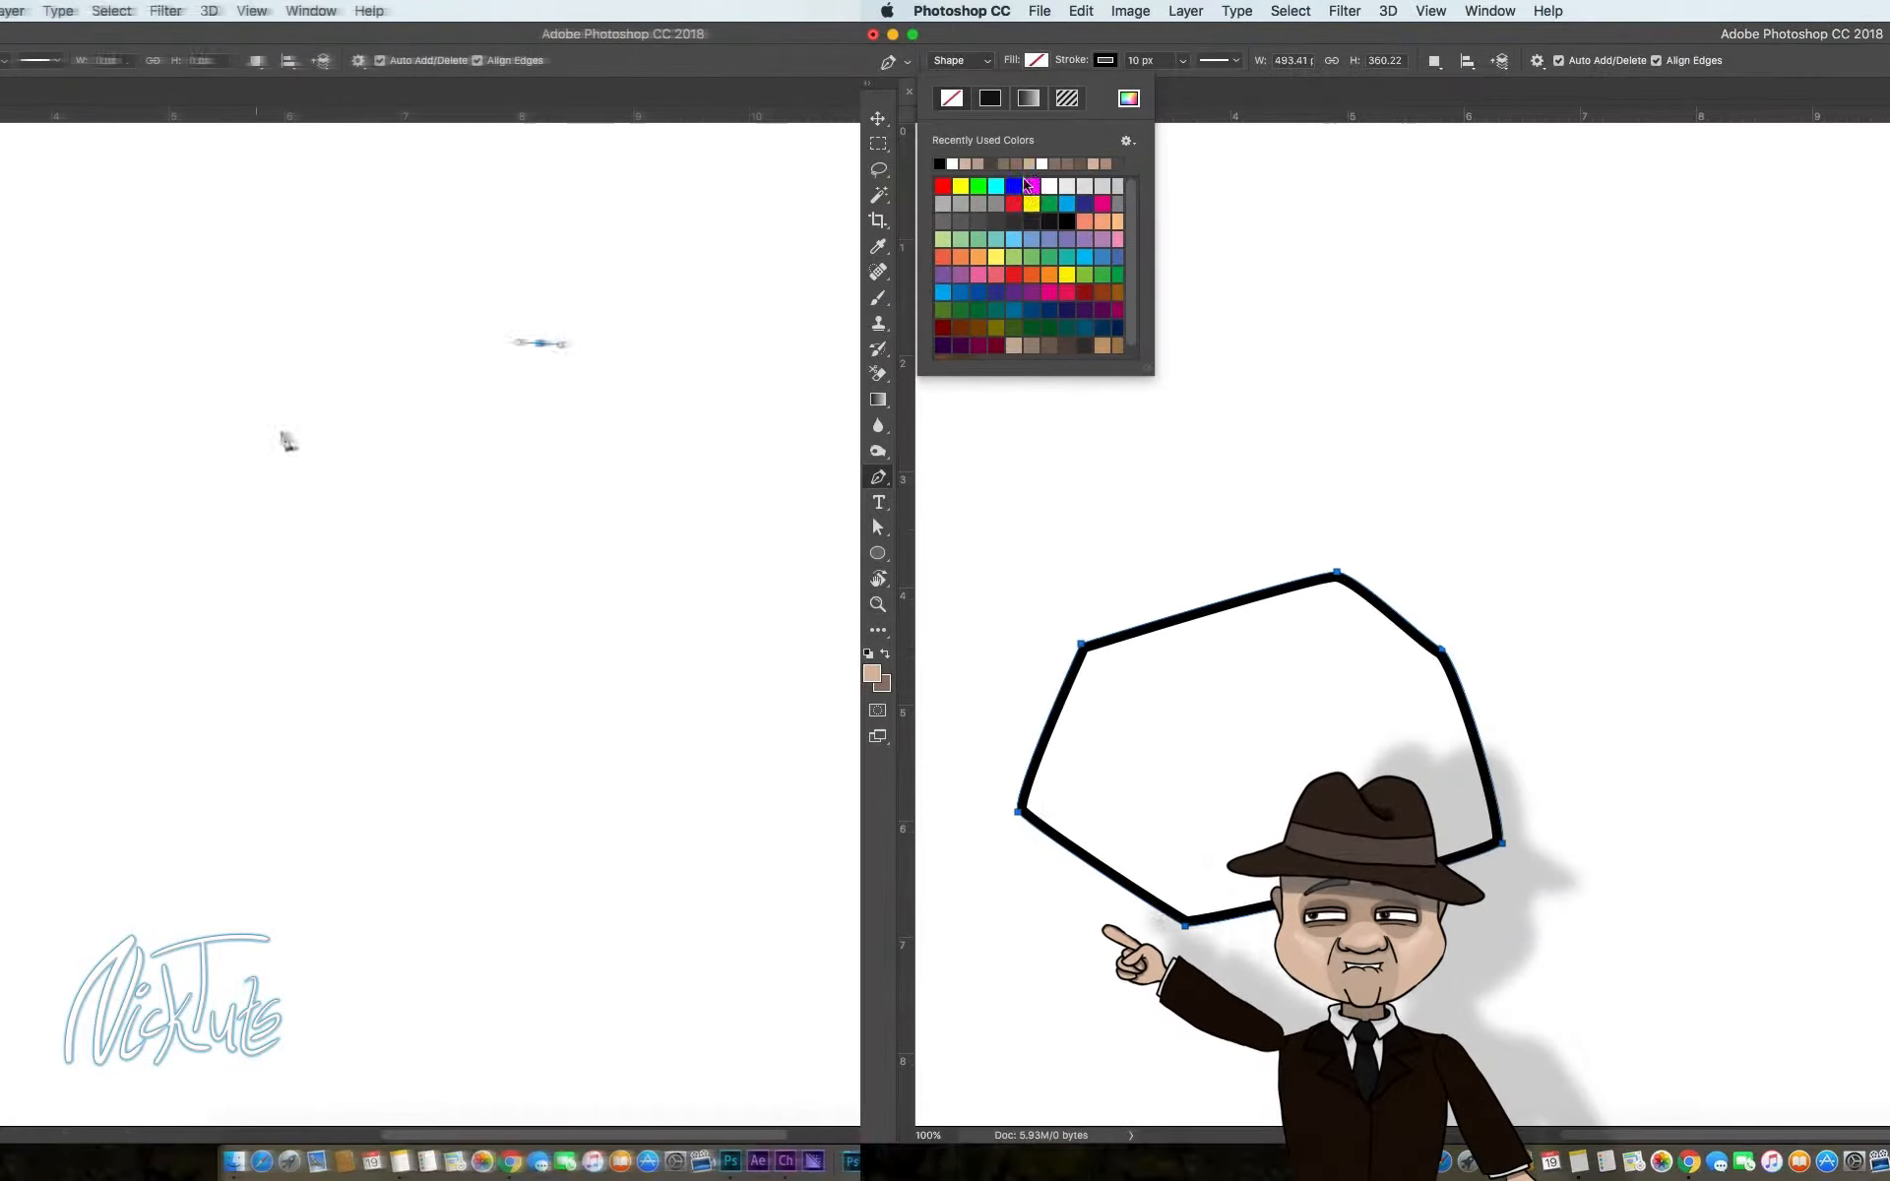
Fill the Pen tool shape with magenta and choose a swatch colour for its stroke.
{"action": "left_click", "coordinate": [1029, 186]}
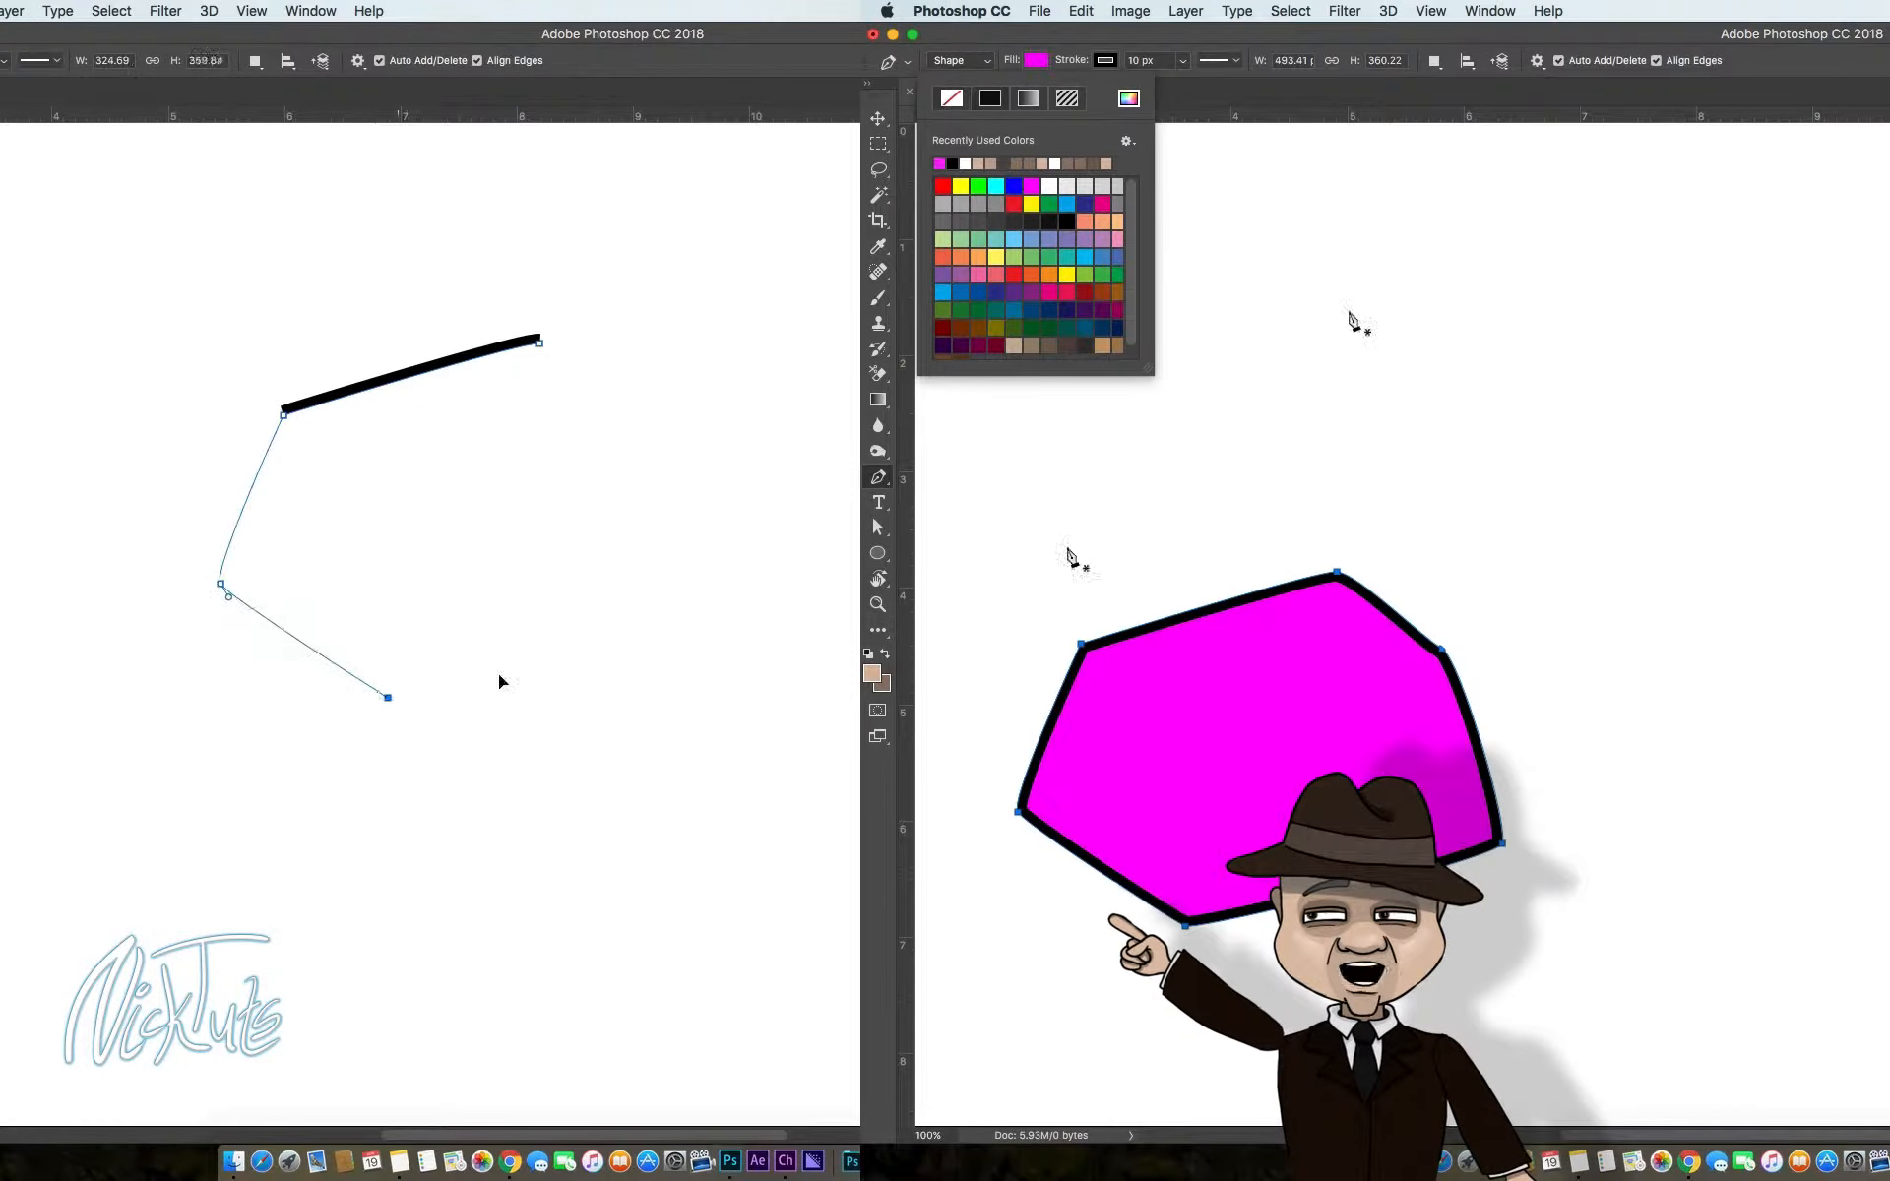
{"action": "left_click", "coordinate": [1106, 61]}
{"action": "left_click", "coordinate": [1100, 204]}
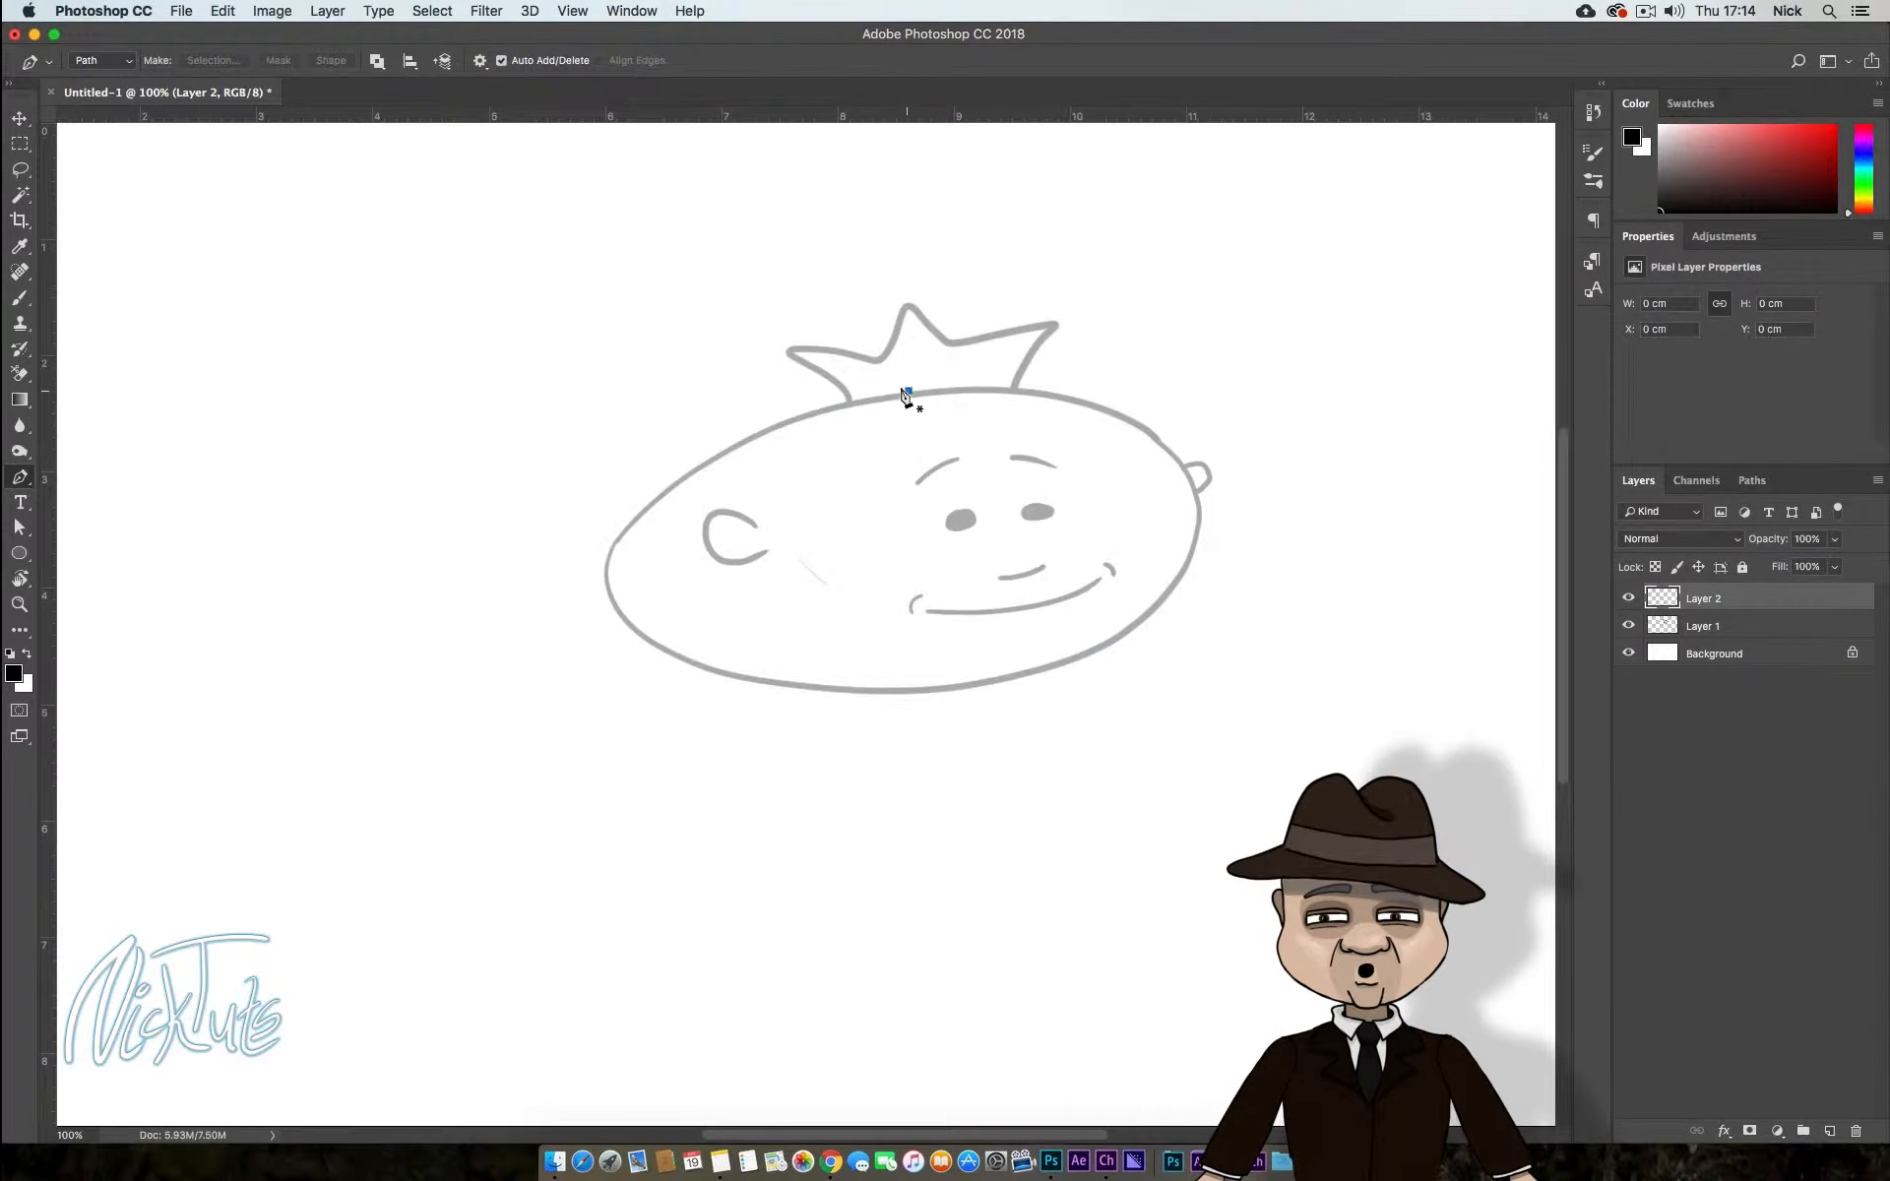
Trace the cartoon head's oval outline with a closed curved Pen path on Layer 2.
{"action": "left_click_drag", "start_coordinate": [650, 504], "coordinate": [584, 597]}
{"action": "left_click_drag", "start_coordinate": [847, 689], "coordinate": [1083, 701]}
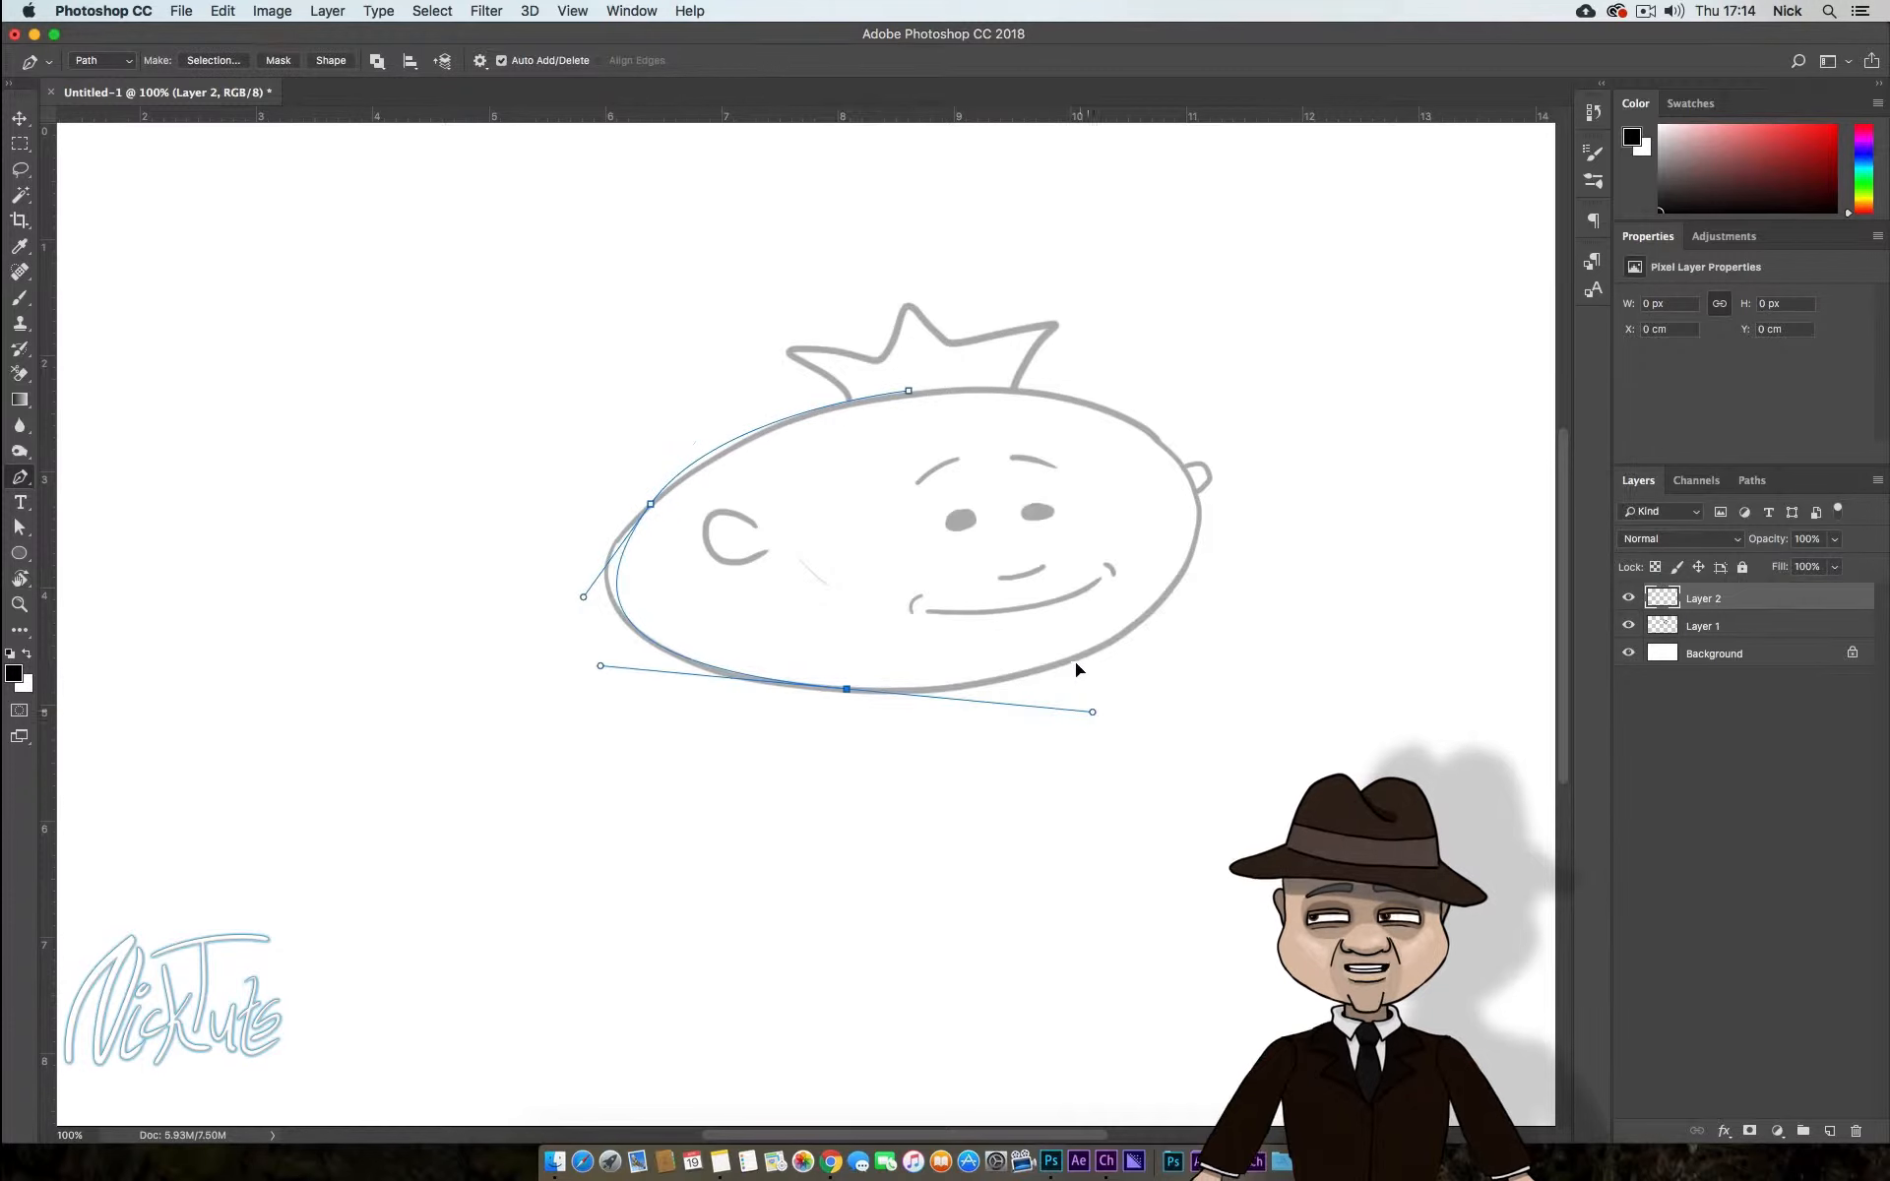
{"action": "left_click_drag", "start_coordinate": [1185, 568], "coordinate": [1215, 532]}
{"action": "left_click_drag", "start_coordinate": [908, 391], "coordinate": [576, 399]}
Stroke the head outline path on Layer 2.
{"action": "right_click", "coordinate": [1167, 445]}
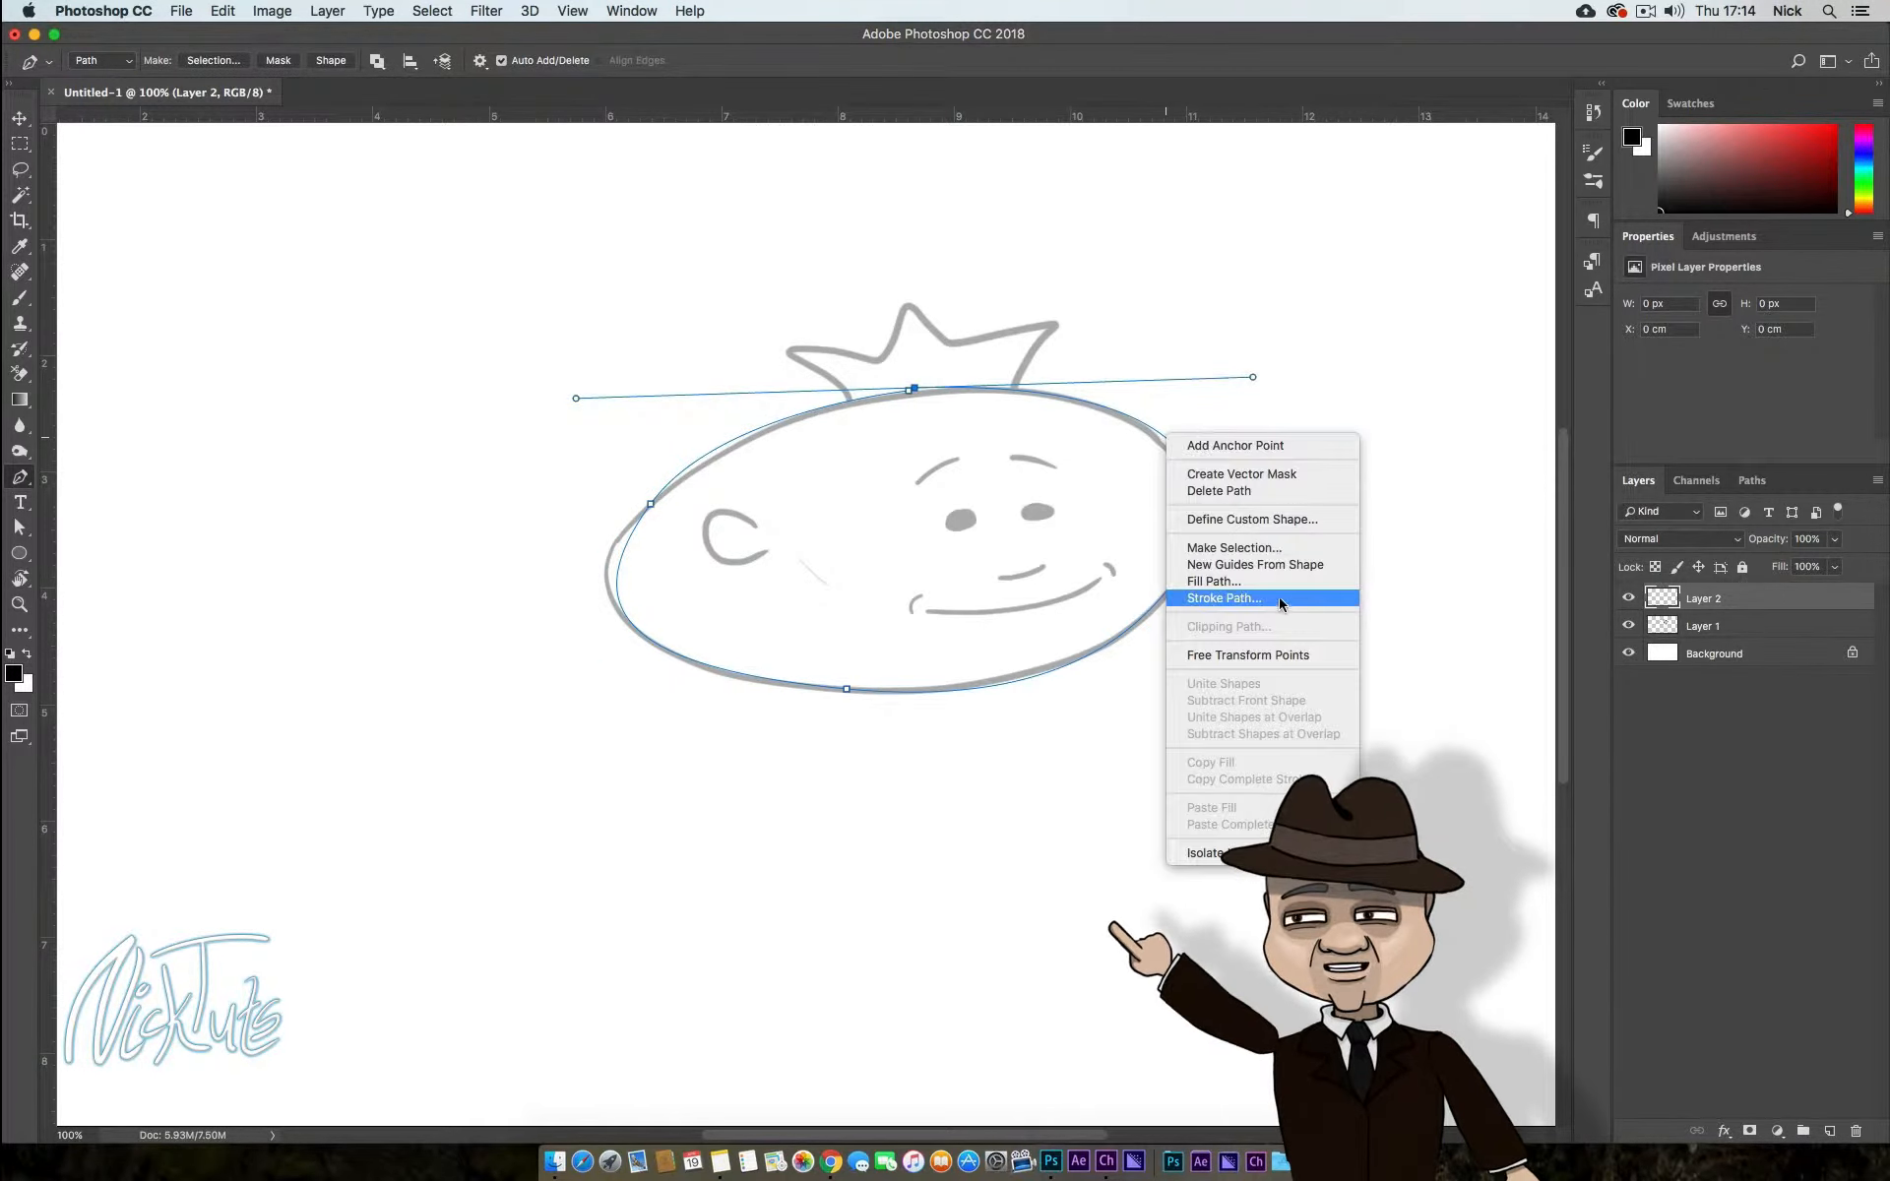
{"action": "left_click", "coordinate": [1270, 602]}
{"action": "left_click", "coordinate": [1106, 541]}
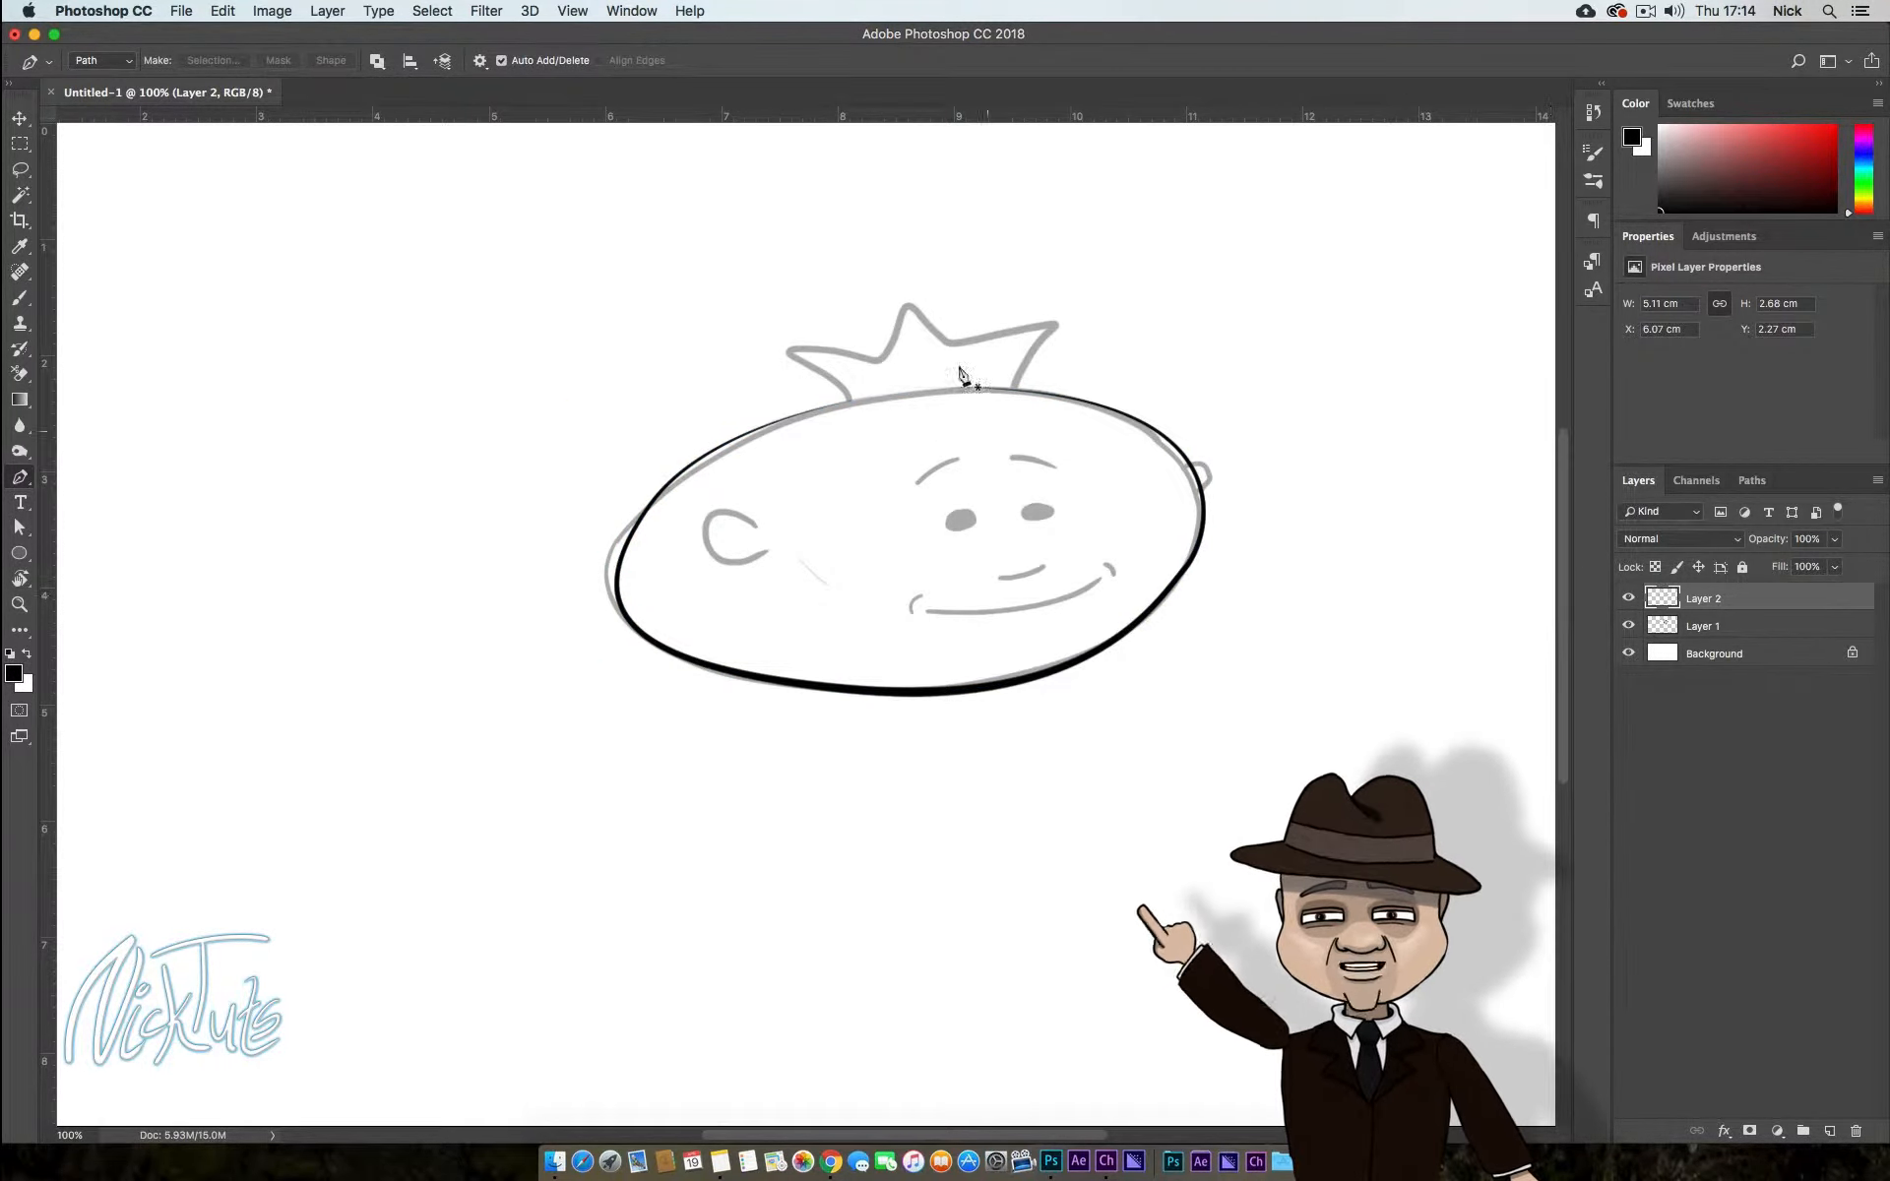
{"action": "left_click", "coordinate": [1645, 11]}
{"action": "left_click", "coordinate": [1678, 73]}
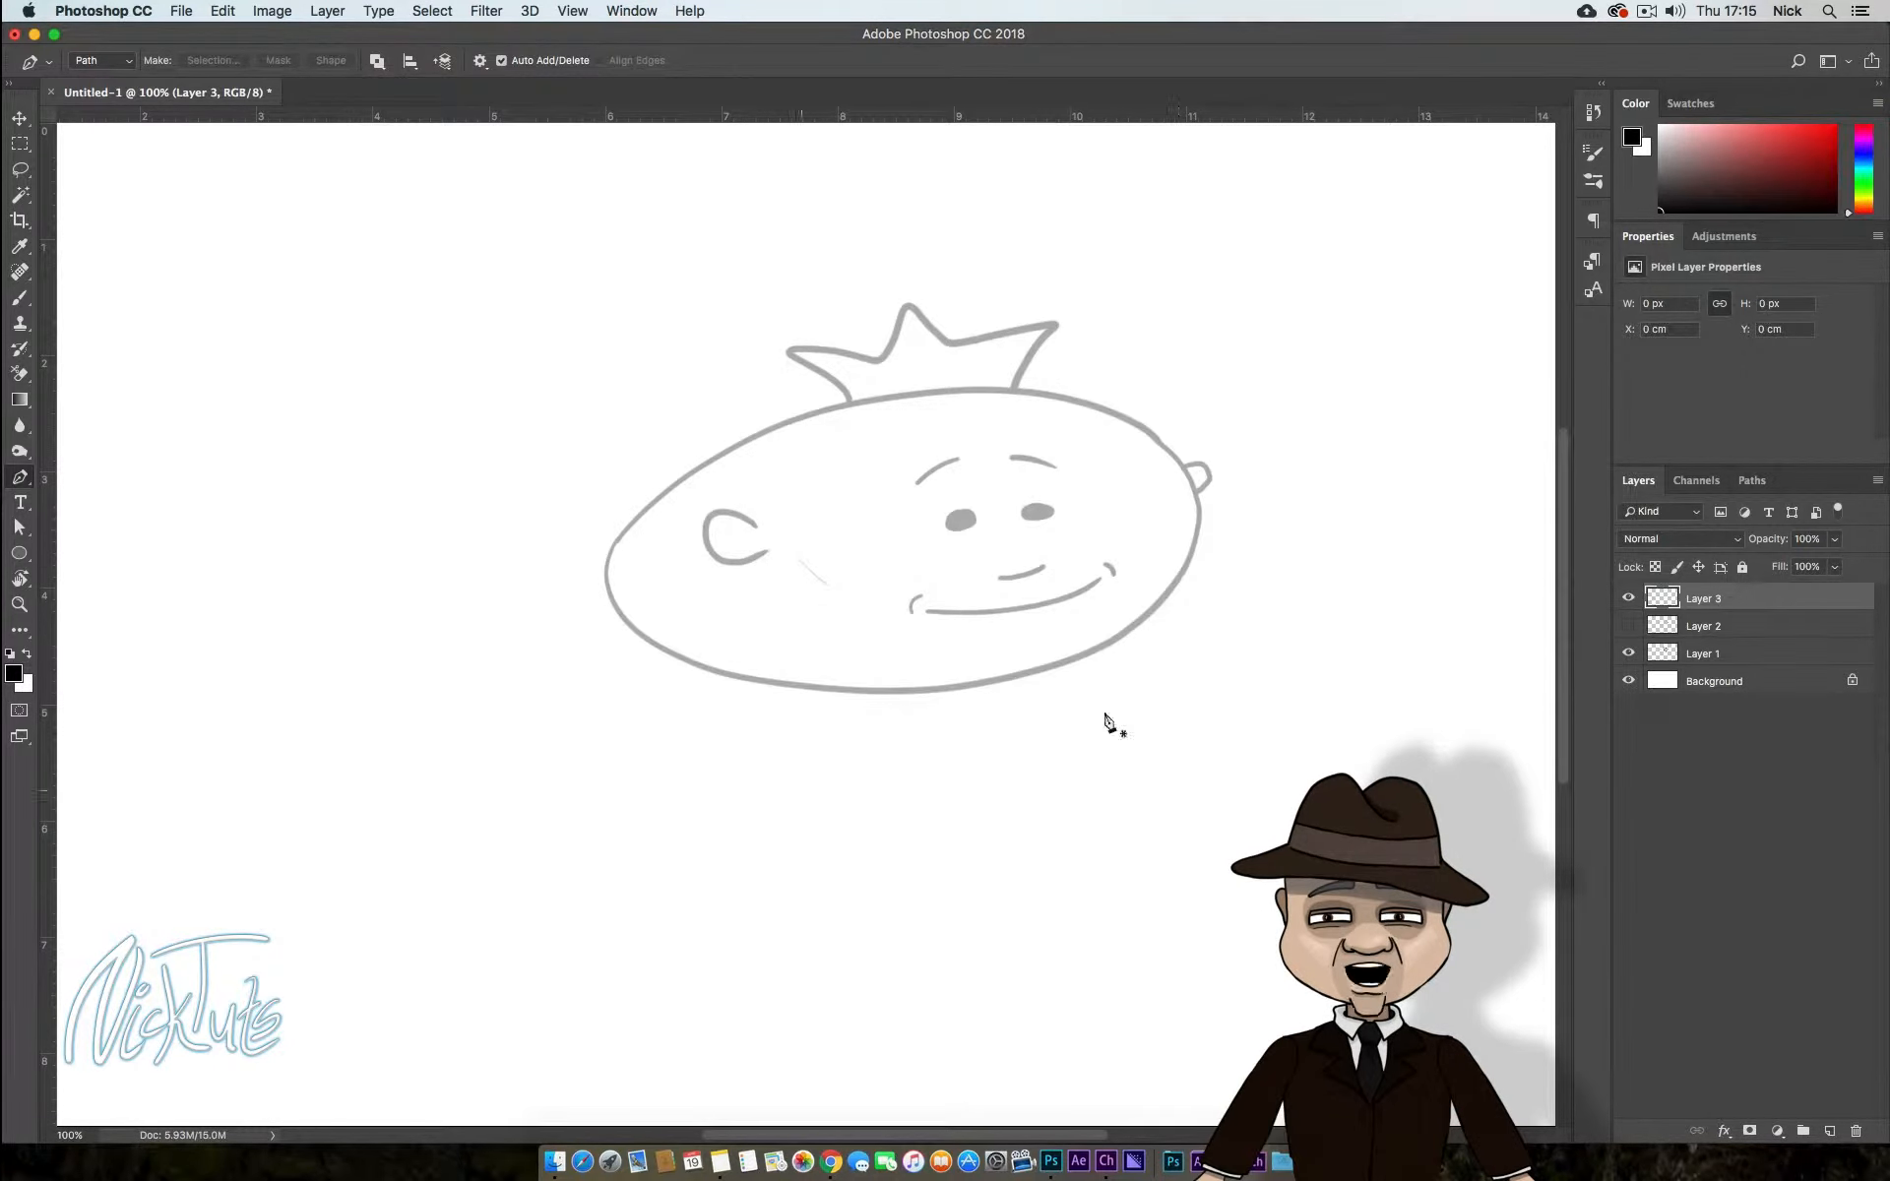
{"action": "left_click", "coordinate": [738, 423]}
{"action": "left_click", "coordinate": [596, 537]}
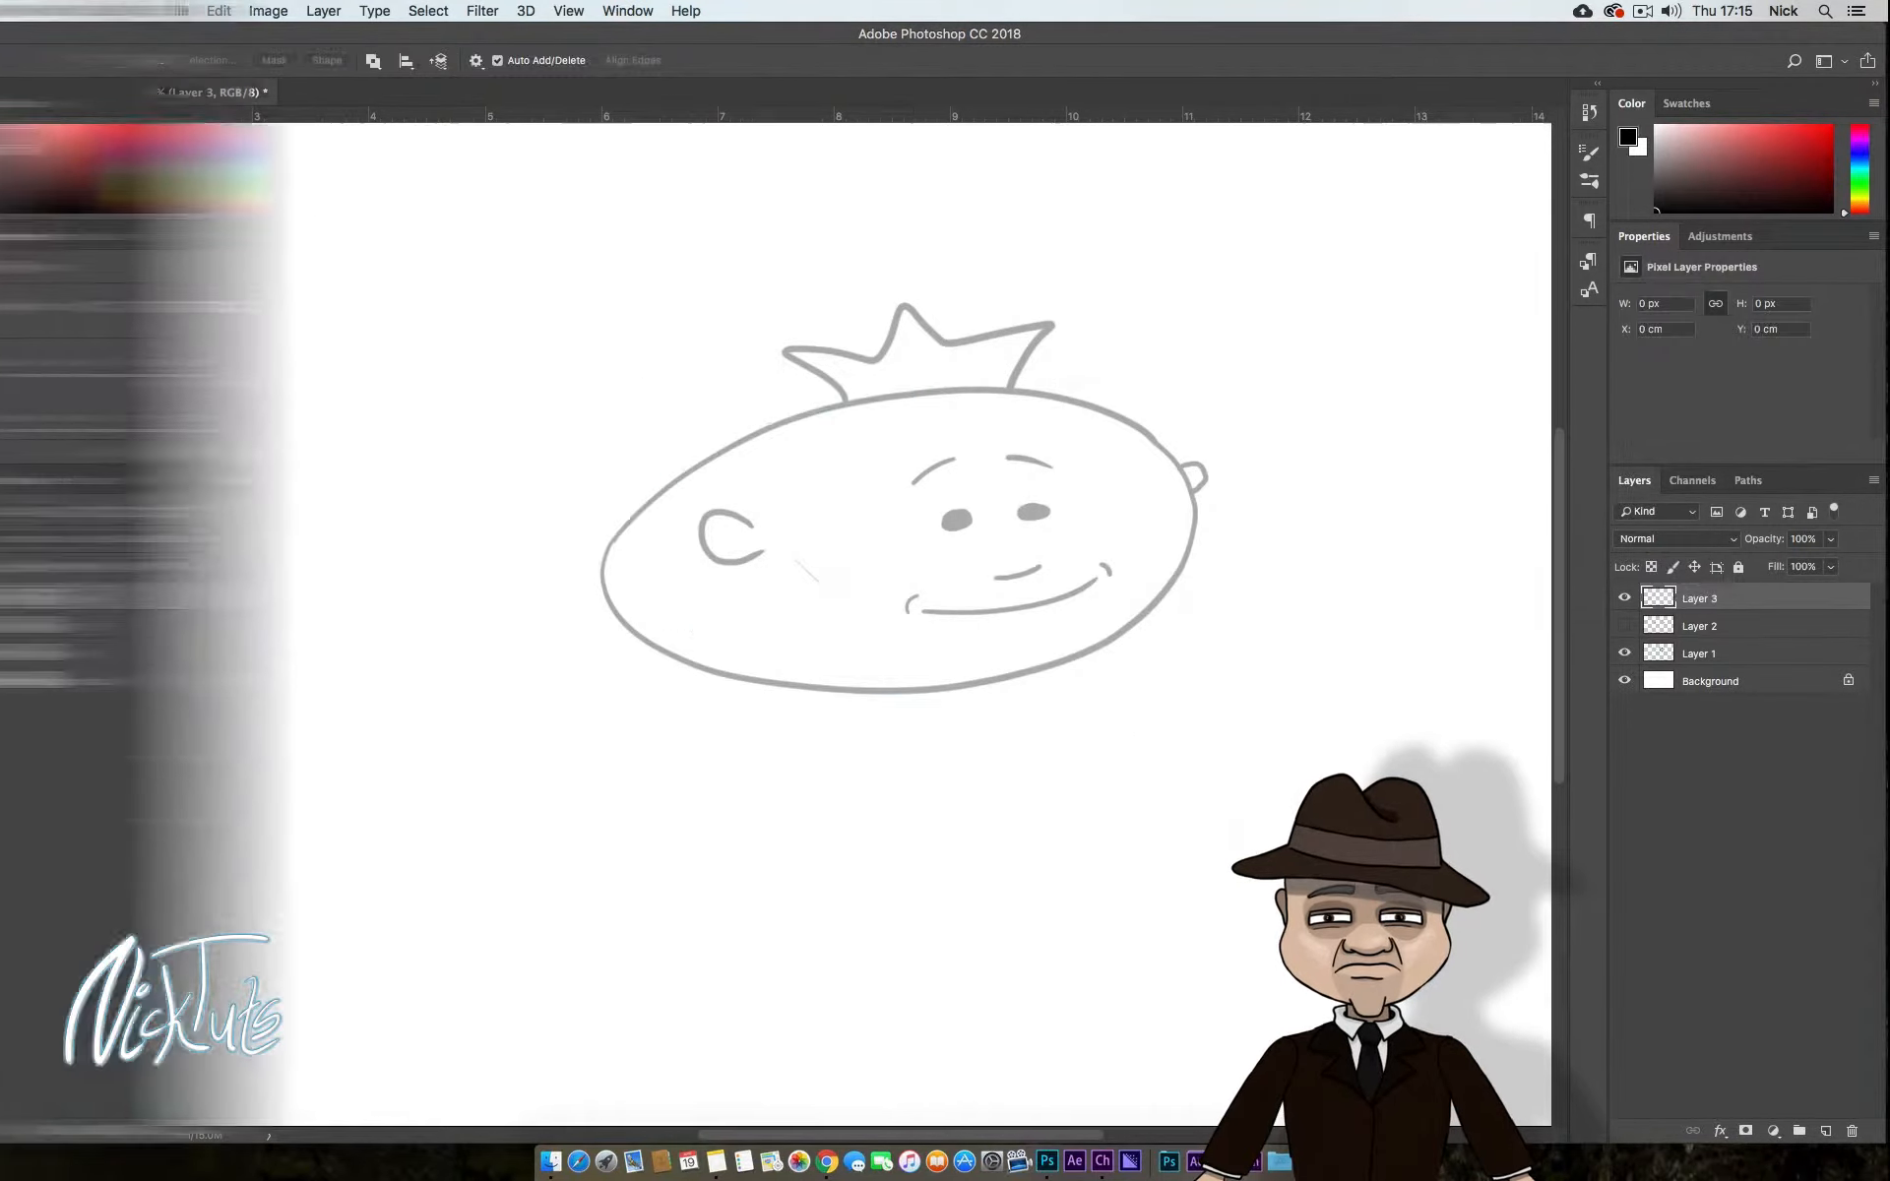
Trace the cartoon head's outline as a closed curved Pen shape in Shape mode and choose a swatch colour as its fill.
{"action": "left_click", "coordinate": [113, 60]}
{"action": "left_click", "coordinate": [126, 49]}
{"action": "left_click", "coordinate": [926, 389]}
{"action": "left_click_drag", "start_coordinate": [616, 534], "coordinate": [571, 655]}
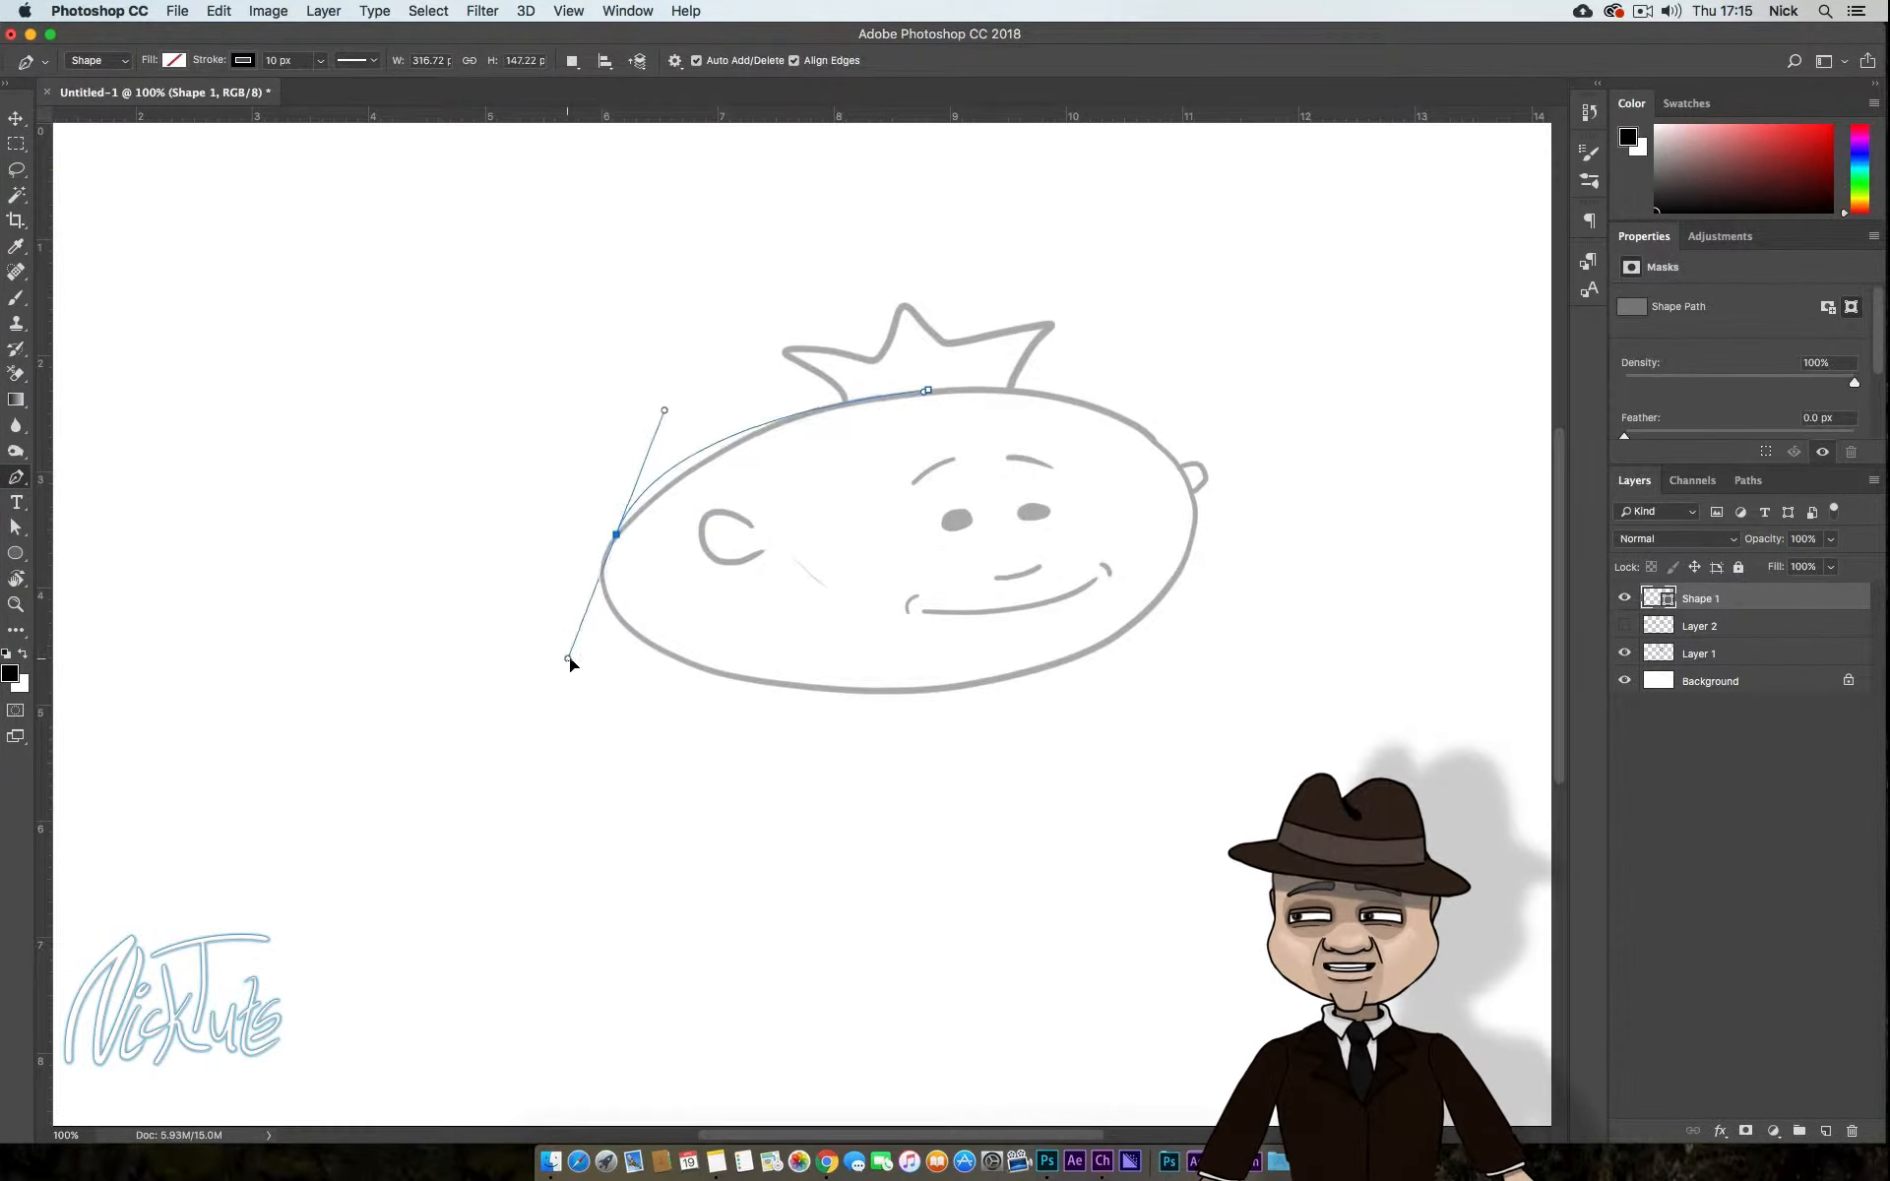
{"action": "left_click_drag", "start_coordinate": [948, 687], "coordinate": [1095, 660]}
{"action": "mouse_move", "coordinate": [927, 389]}
{"action": "left_mouse_down"}
{"action": "mouse_move", "coordinate": [594, 409]}
{"action": "mouse_move", "coordinate": [456, 363]}
{"action": "left_mouse_up"}
{"action": "left_click", "coordinate": [174, 60]}
{"action": "left_click", "coordinate": [256, 203]}
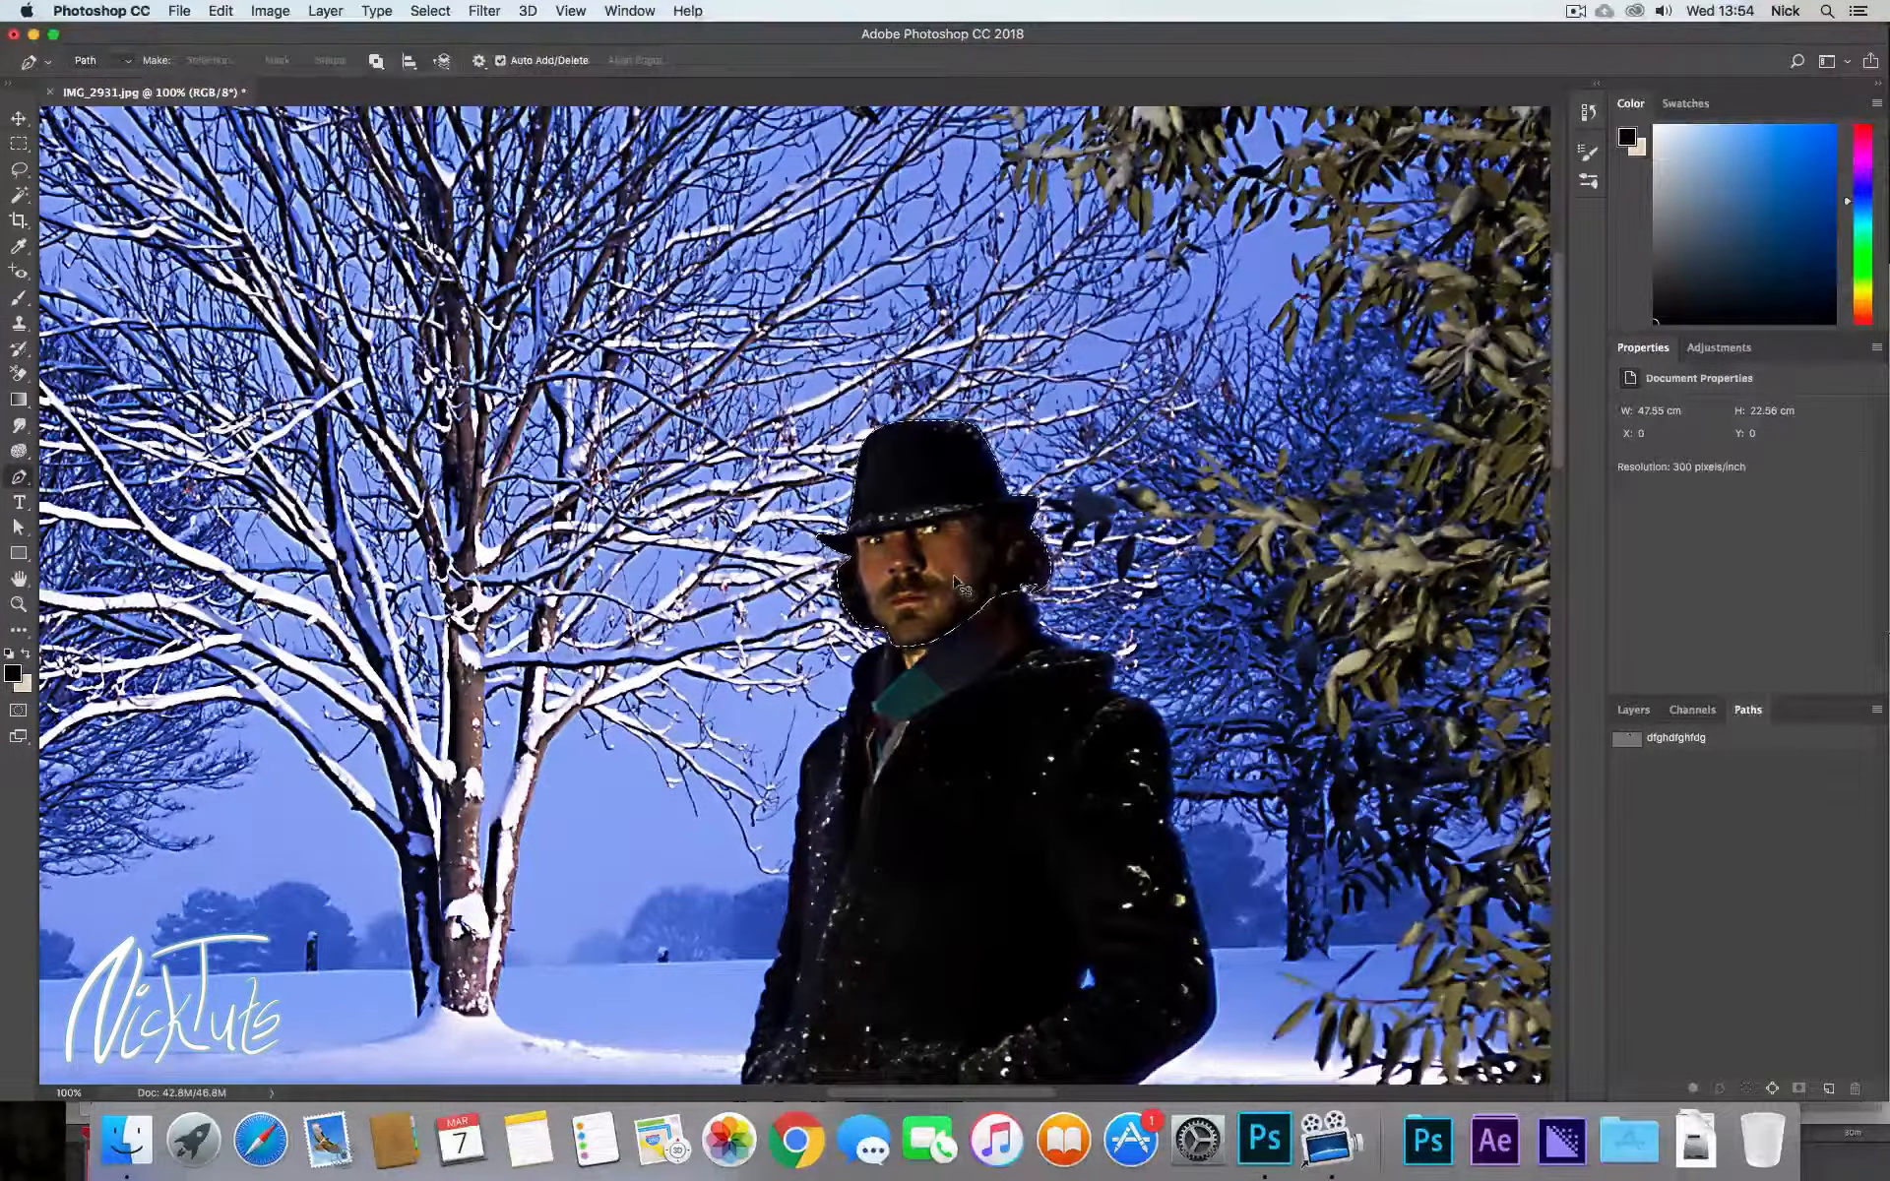
Switch to the Move tool in the snowy portrait, show the layers, and try to move the selected head area.
{"action": "key", "text": "v"}
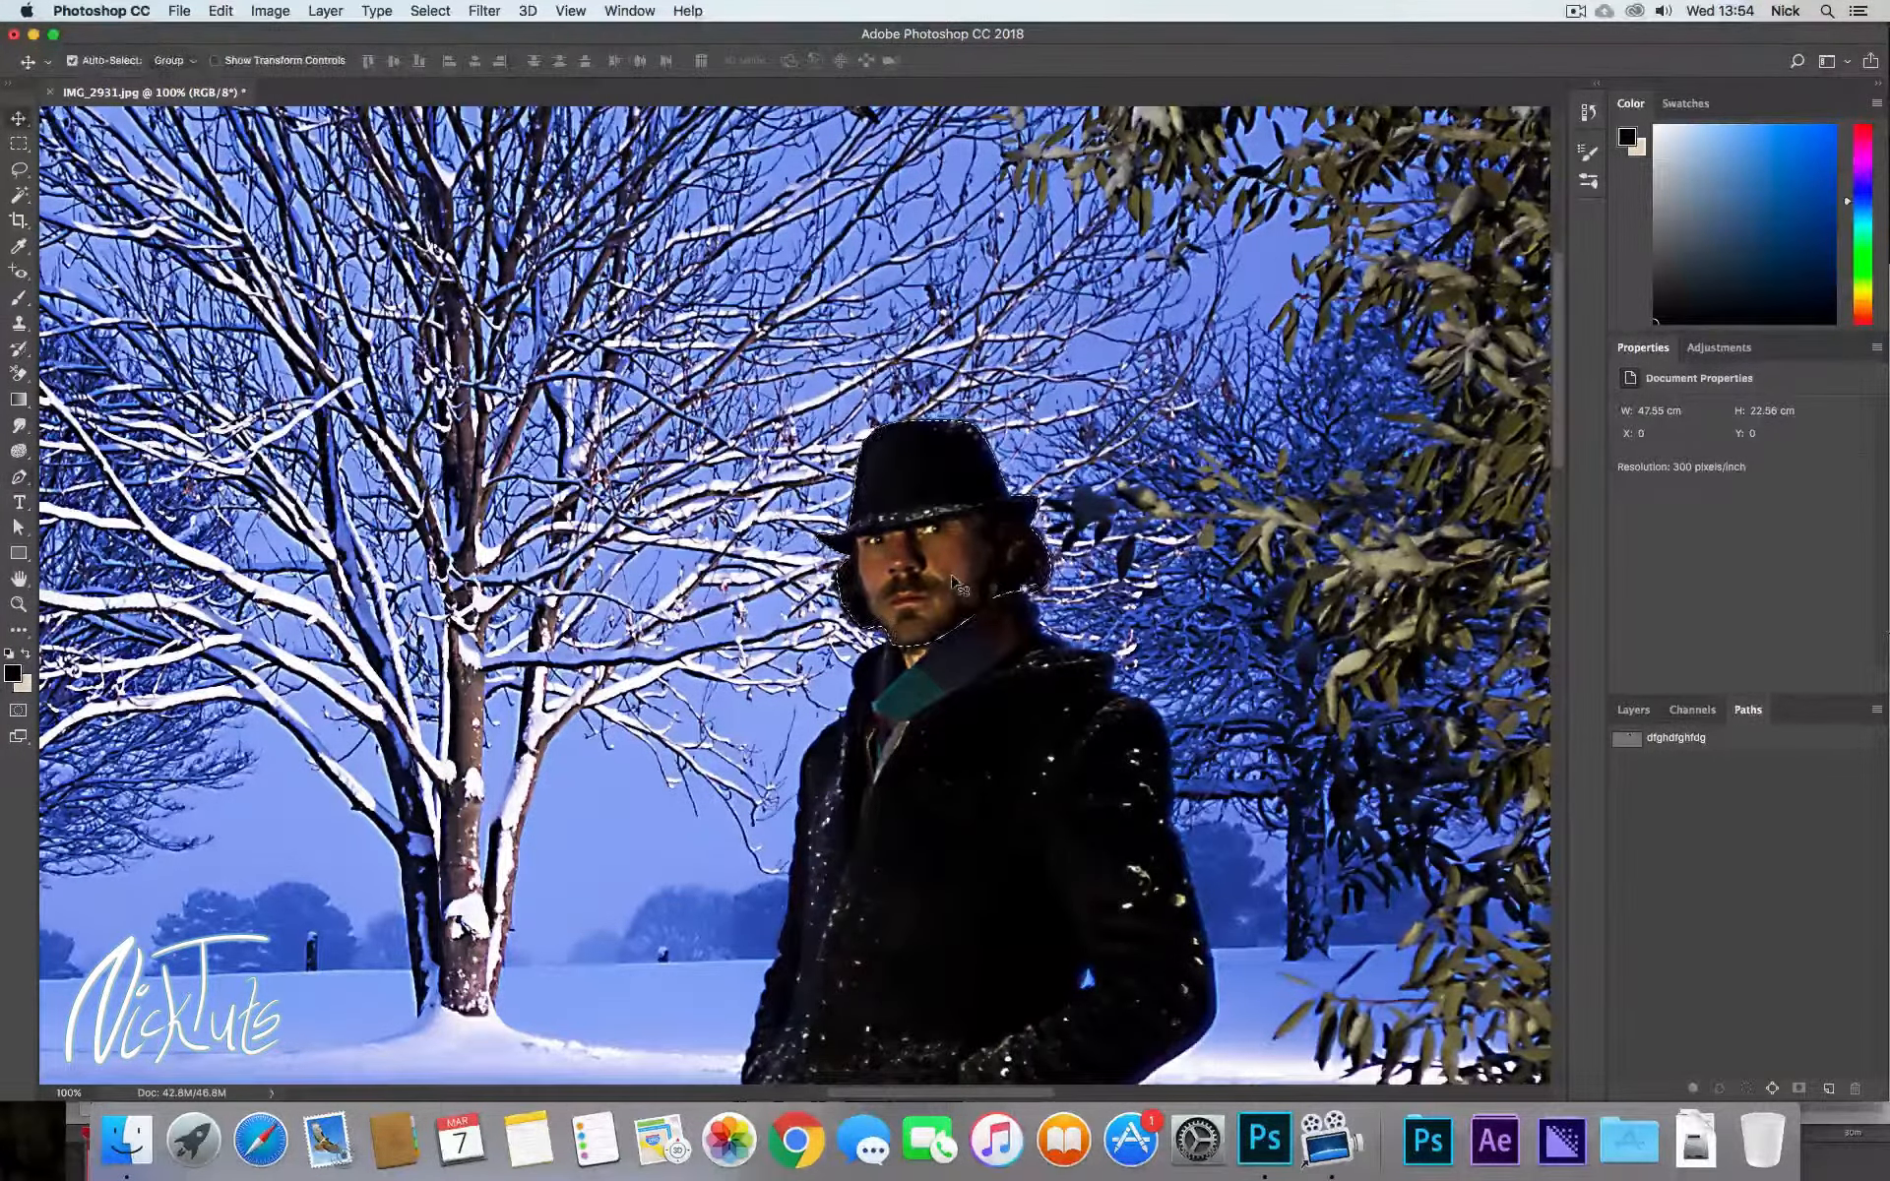
{"action": "left_click", "coordinate": [1630, 710]}
{"action": "left_click", "coordinate": [926, 566]}
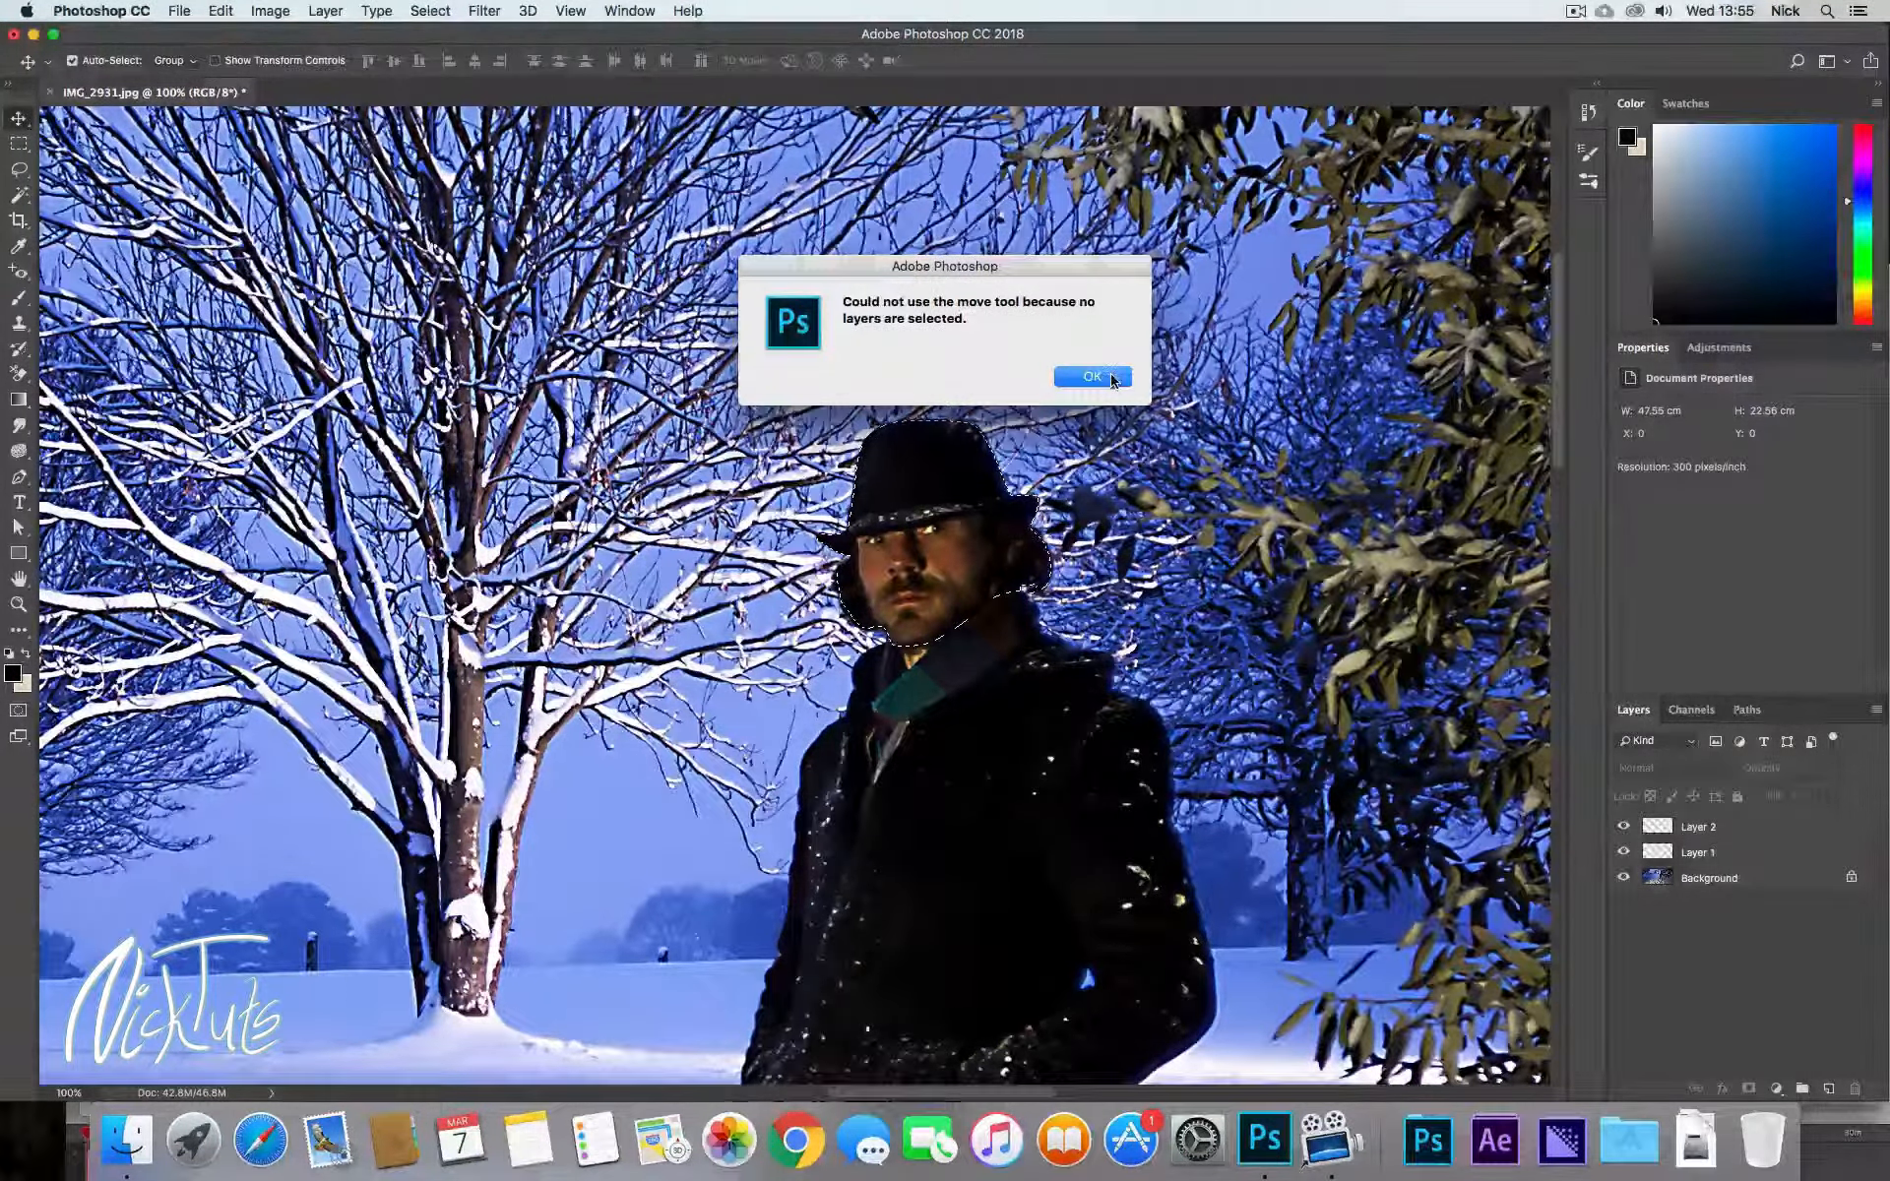
{"action": "left_click", "coordinate": [1111, 383]}
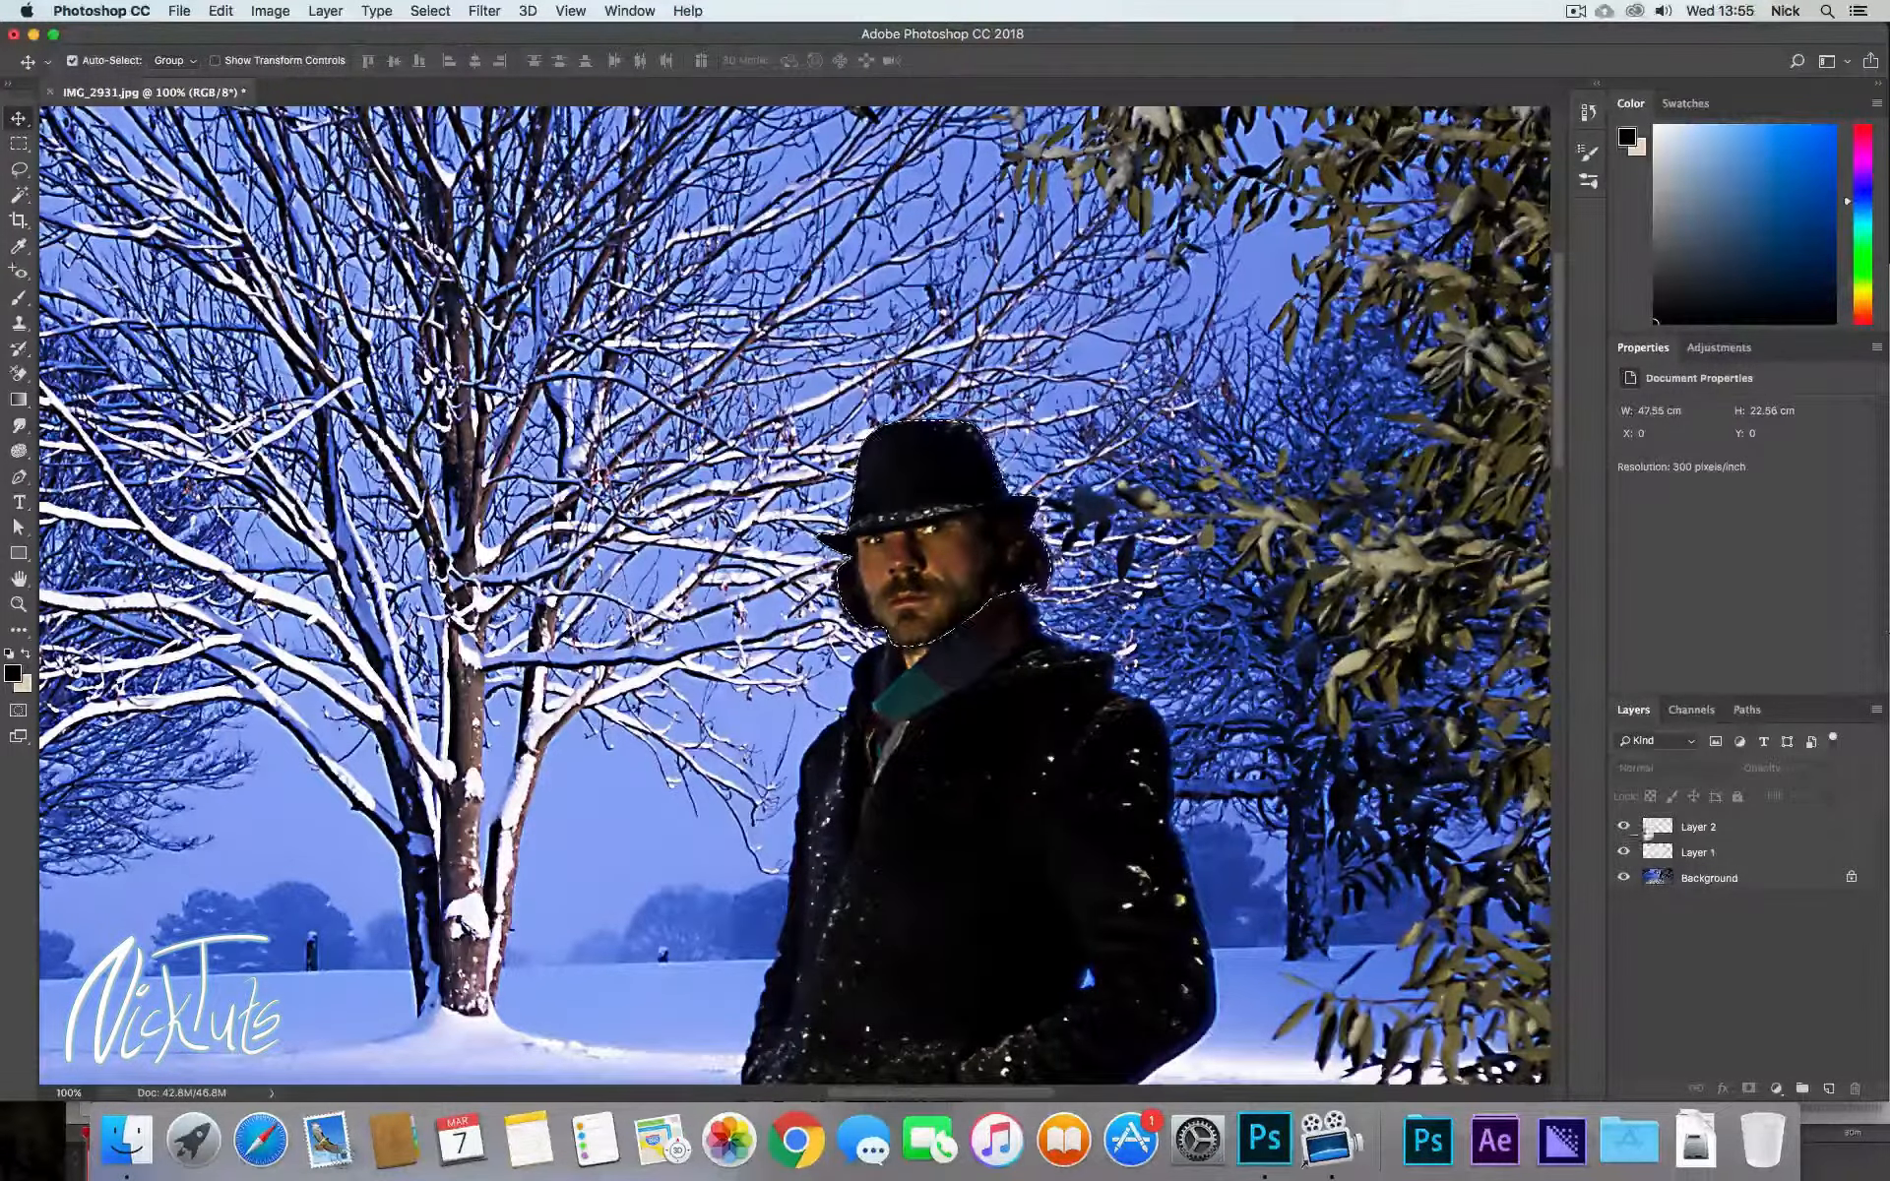
Convert the Background into a regular layer, move the selected head and hat down onto the coat collar, and deselect.
{"action": "left_click", "coordinate": [1717, 878]}
{"action": "double_click", "coordinate": [1771, 876]}
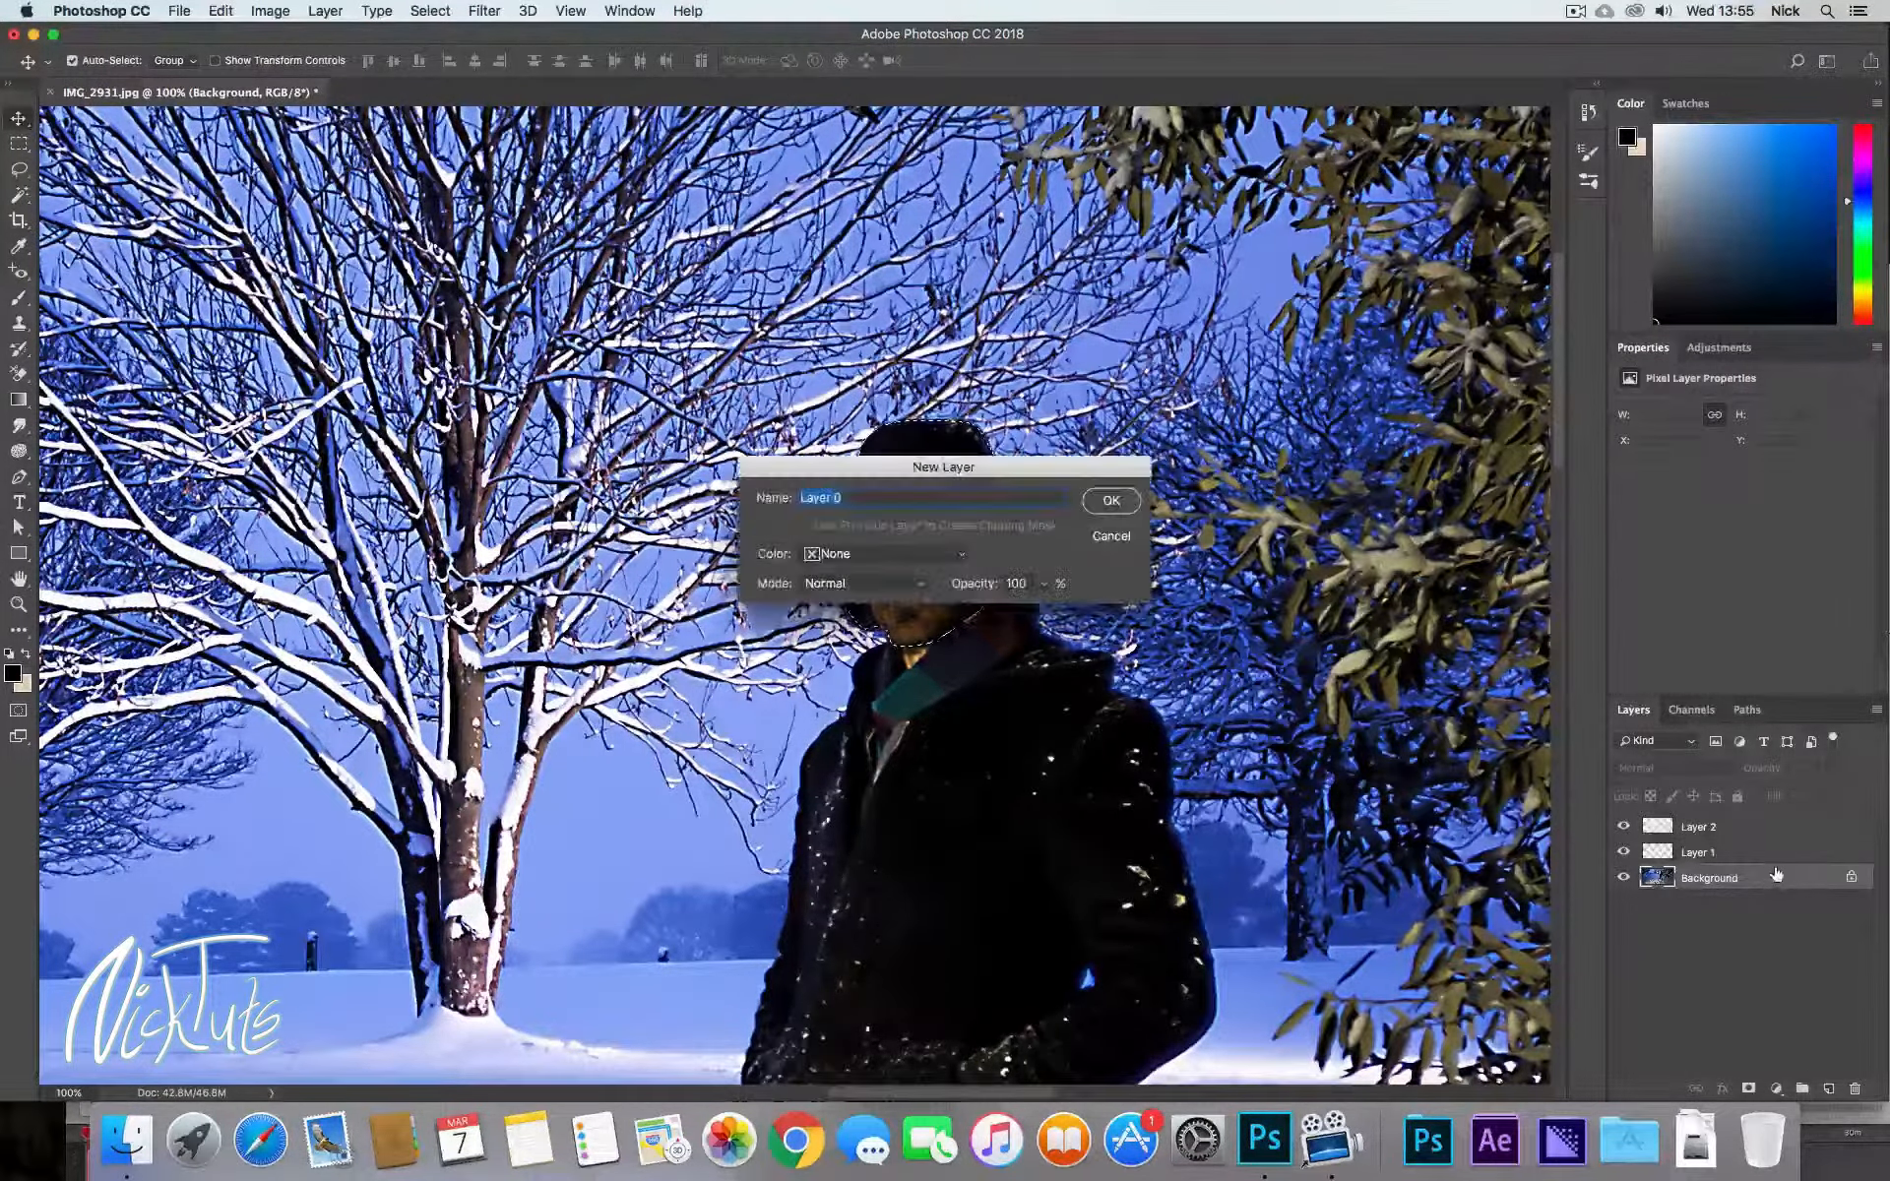
{"action": "key", "text": "Return"}
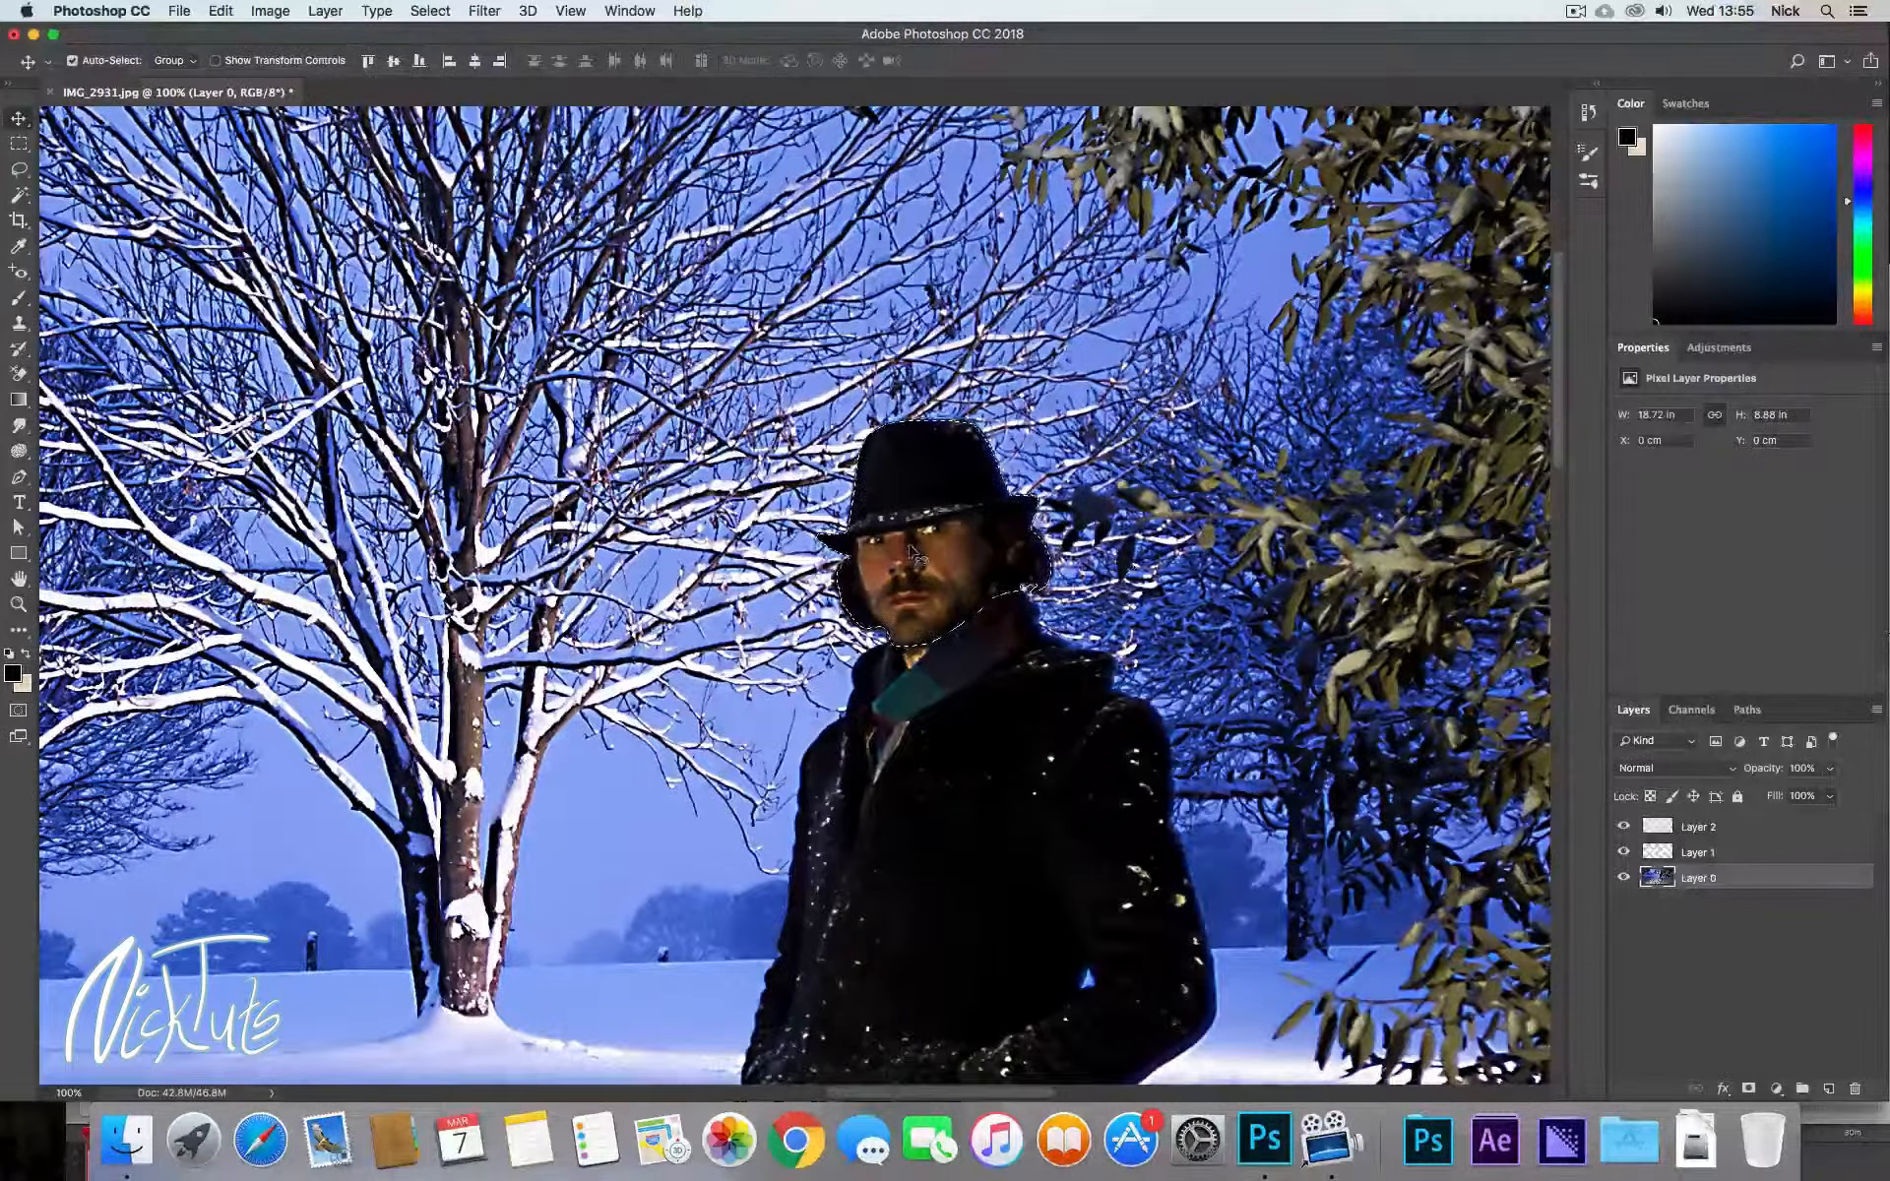
{"action": "left_click_drag", "start_coordinate": [913, 555], "coordinate": [910, 628]}
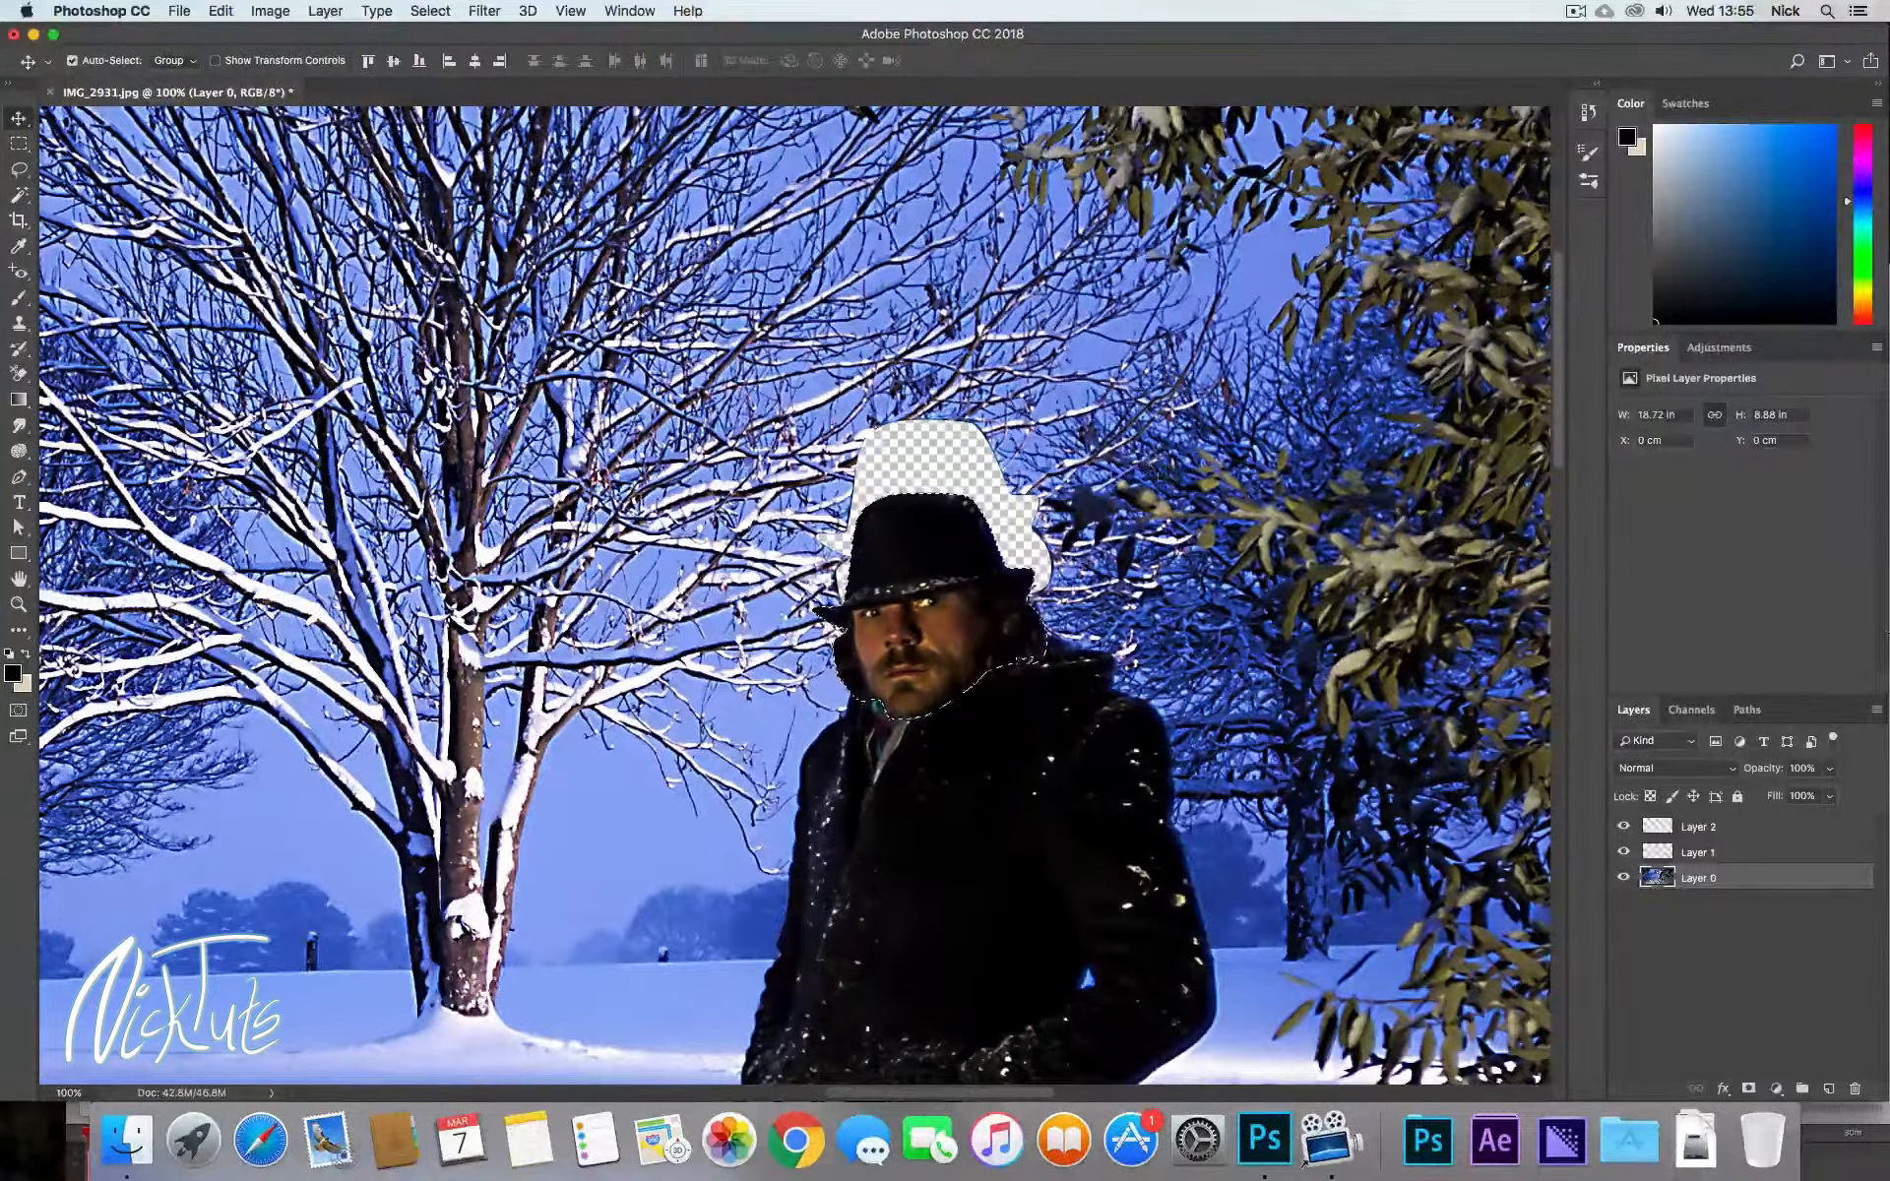
{"action": "key", "text": "super+d"}
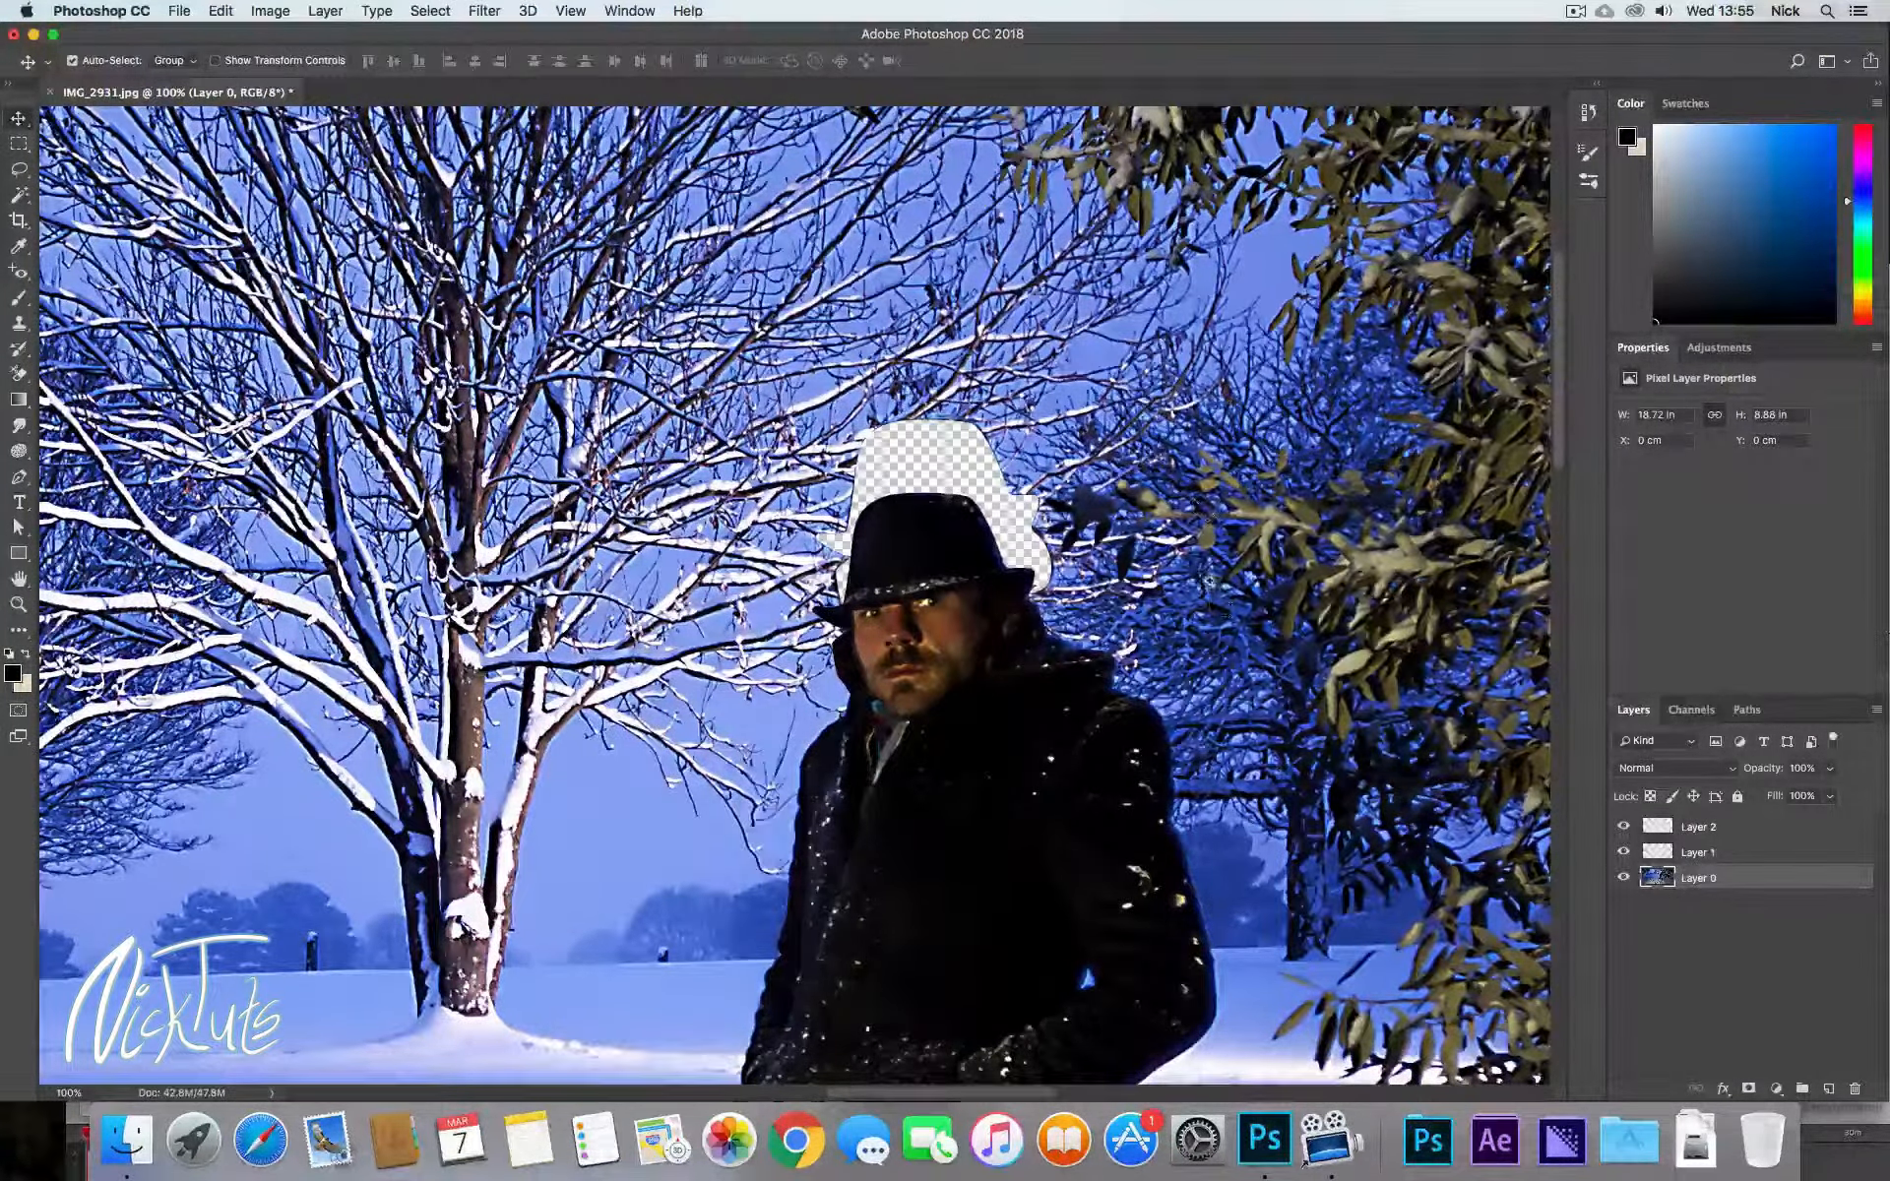
Zoom out to 33.3% and examine the whole photo with the lowered head and the gap above it.
{"action": "key", "text": "z"}
{"action": "left_click", "coordinate": [1210, 577], "text": "alt"}
{"action": "left_click", "coordinate": [1211, 576], "text": "alt"}
{"action": "left_click_drag", "start_coordinate": [1218, 740], "coordinate": [1138, 417]}
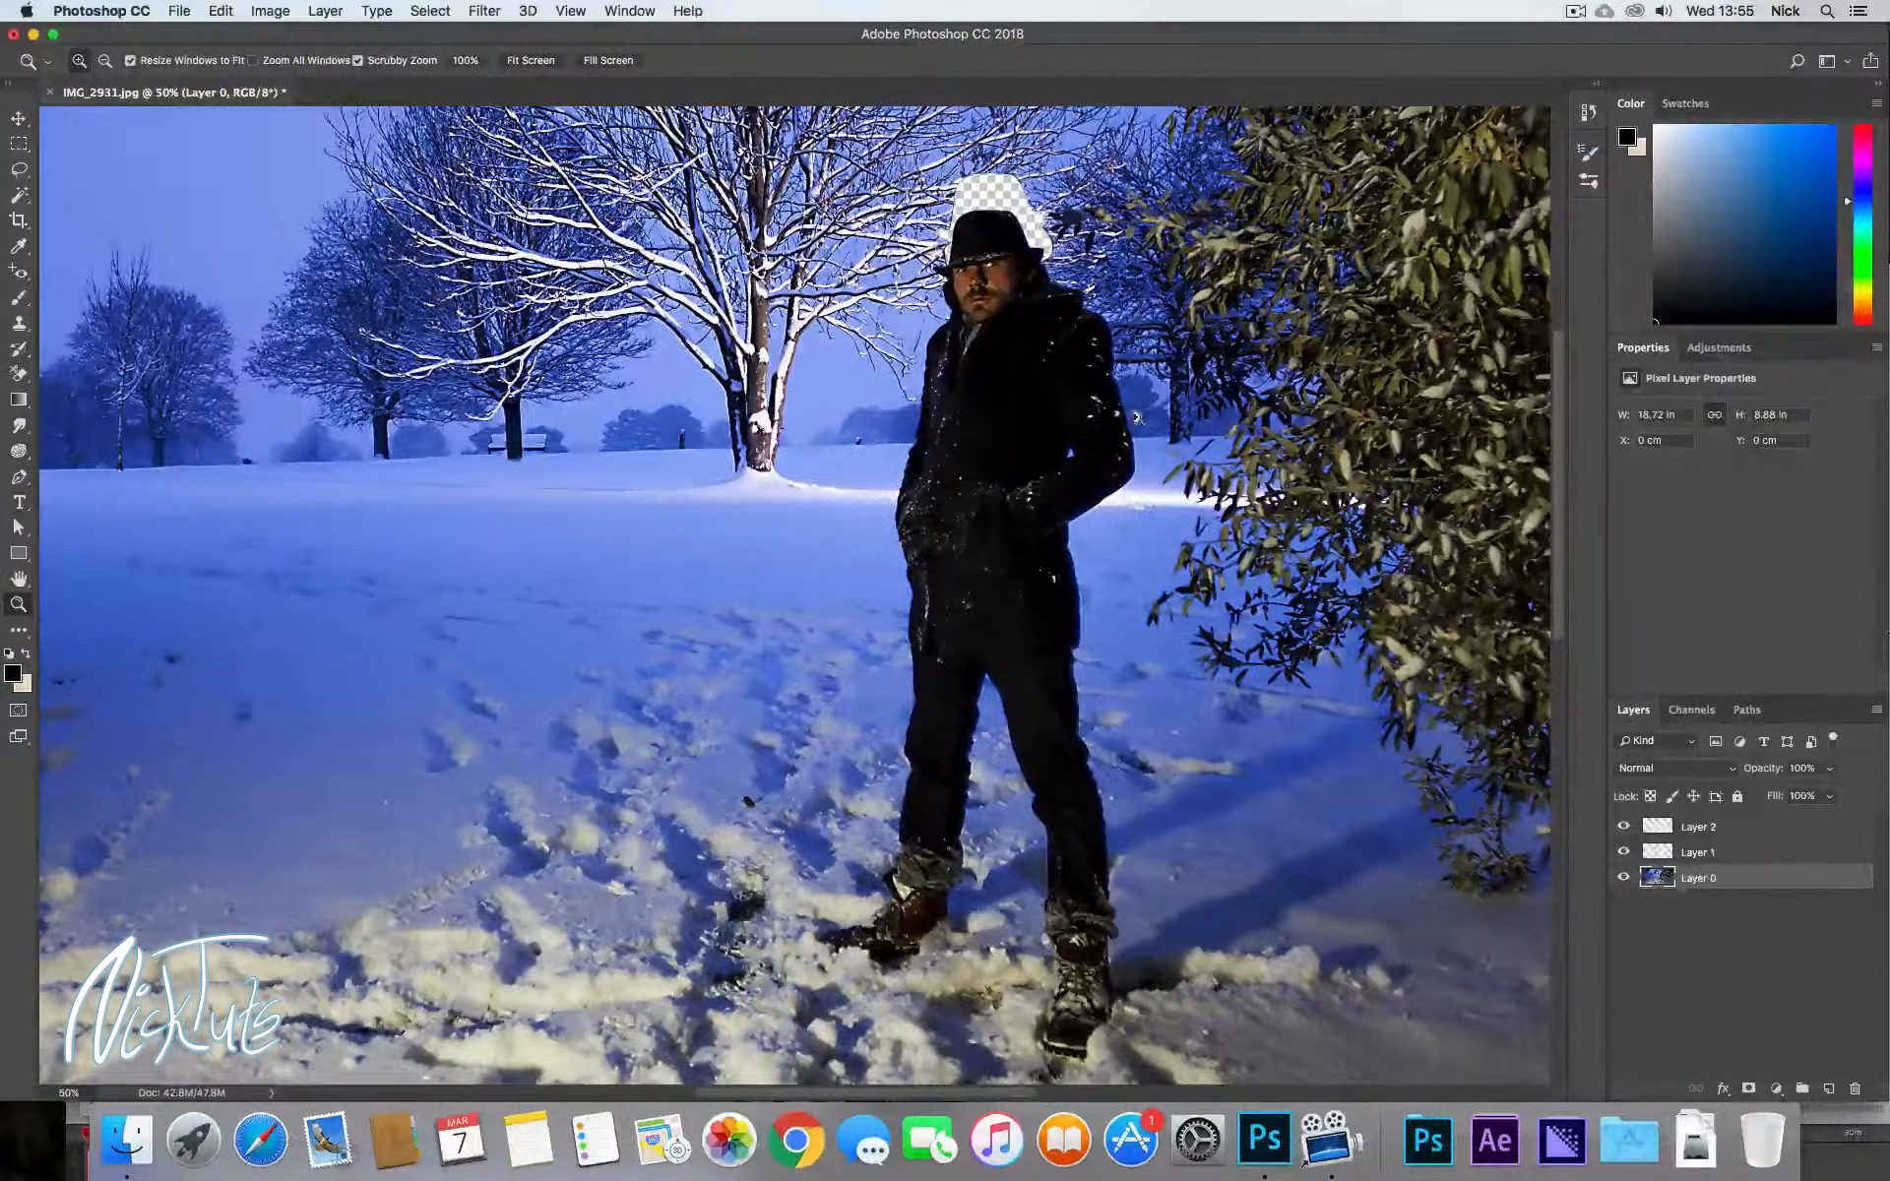
{"action": "key", "text": "v"}
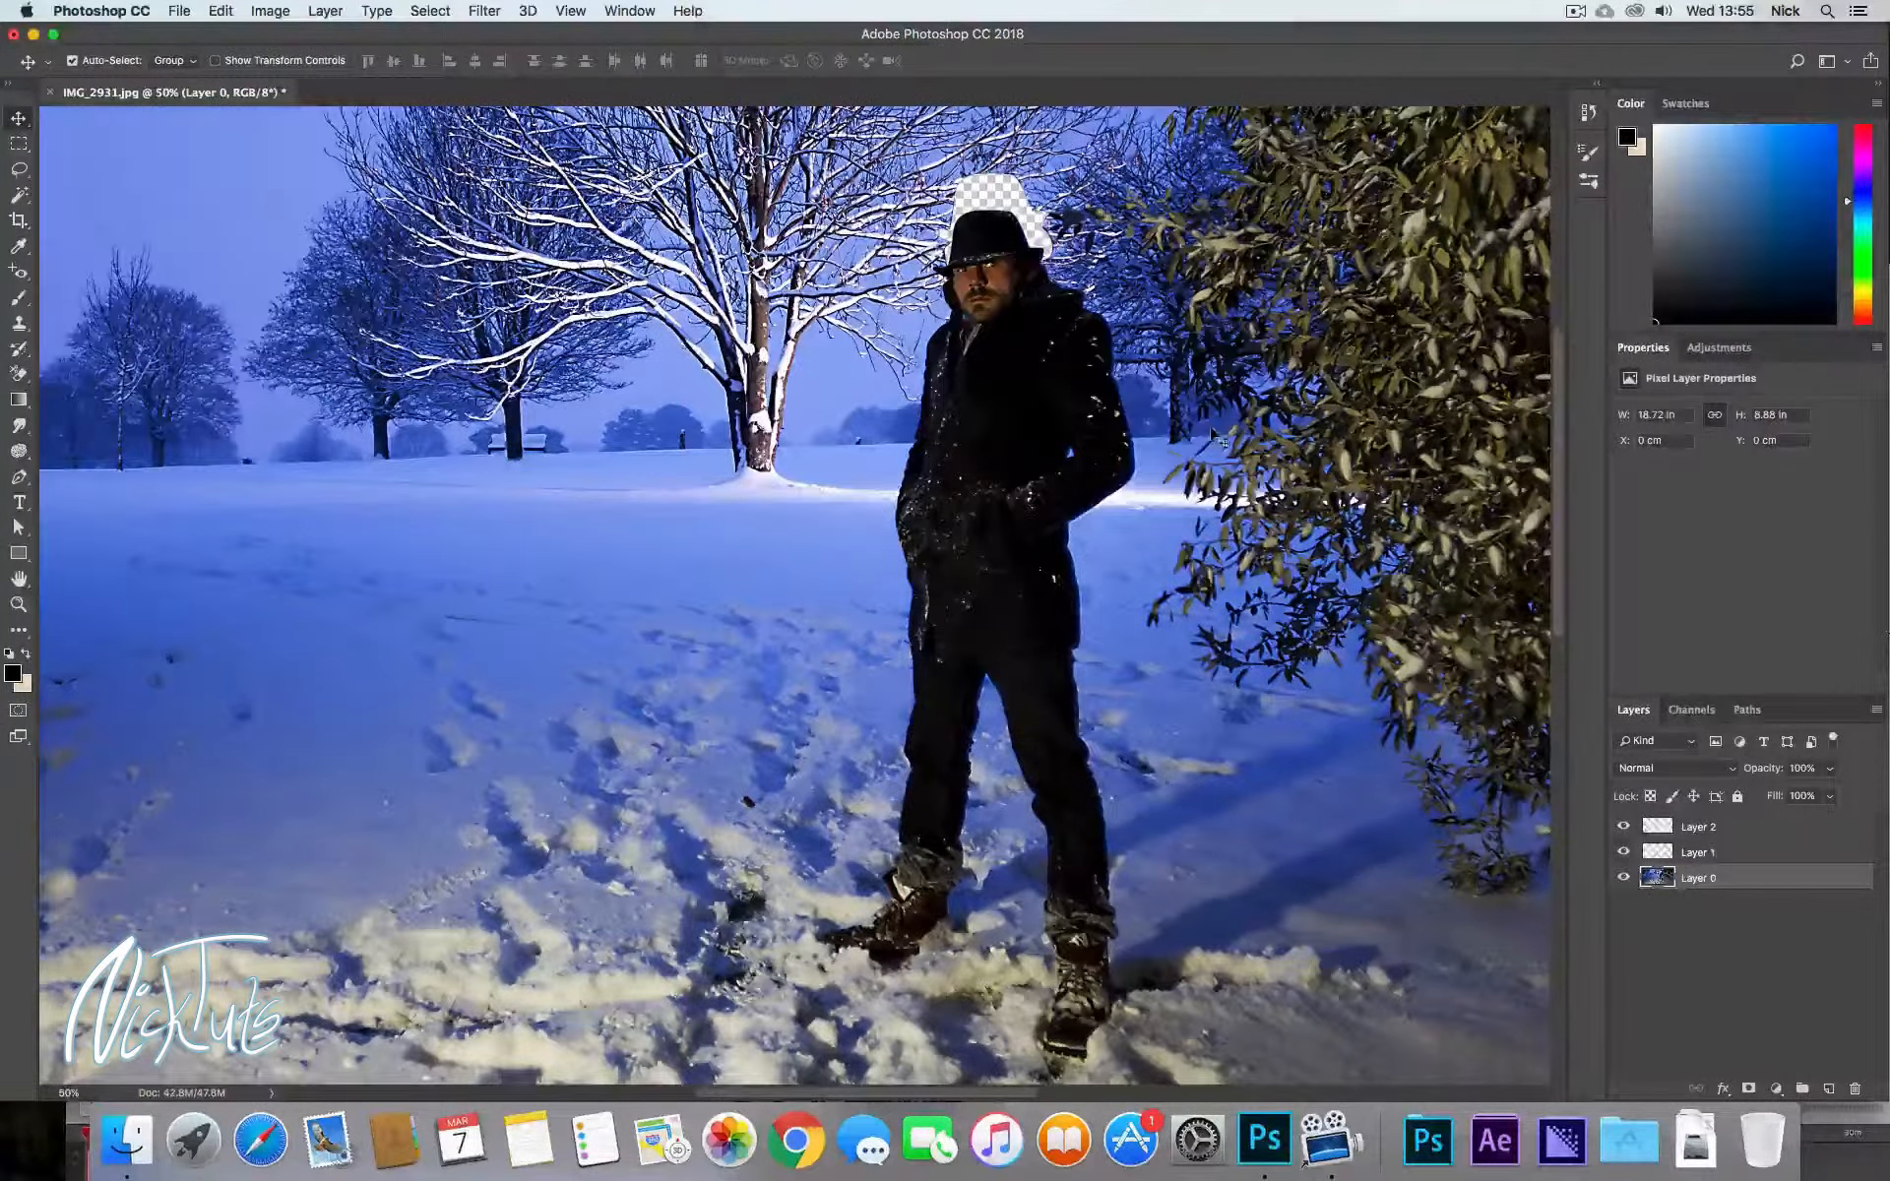
{"action": "key", "text": "z"}
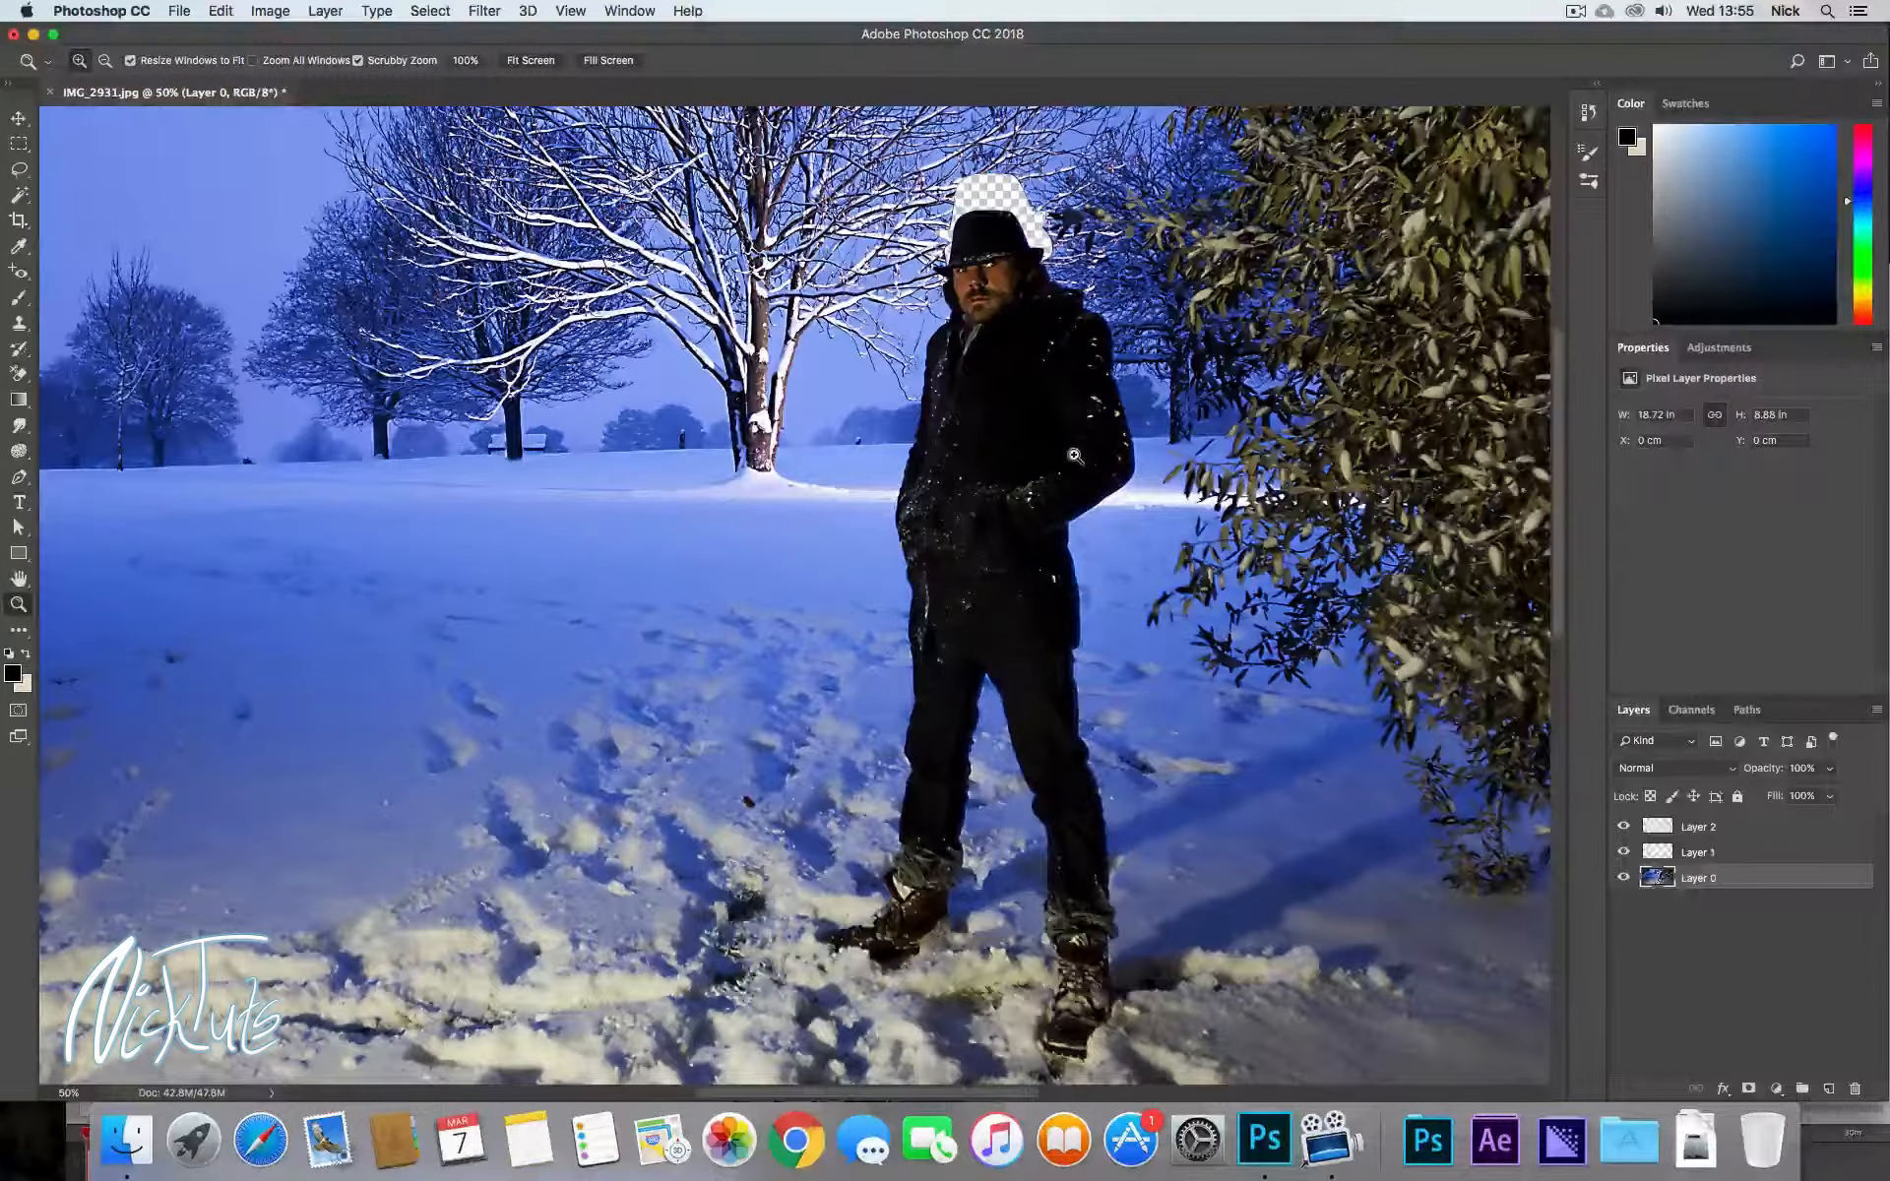
{"action": "left_click", "coordinate": [1065, 455], "text": "alt"}
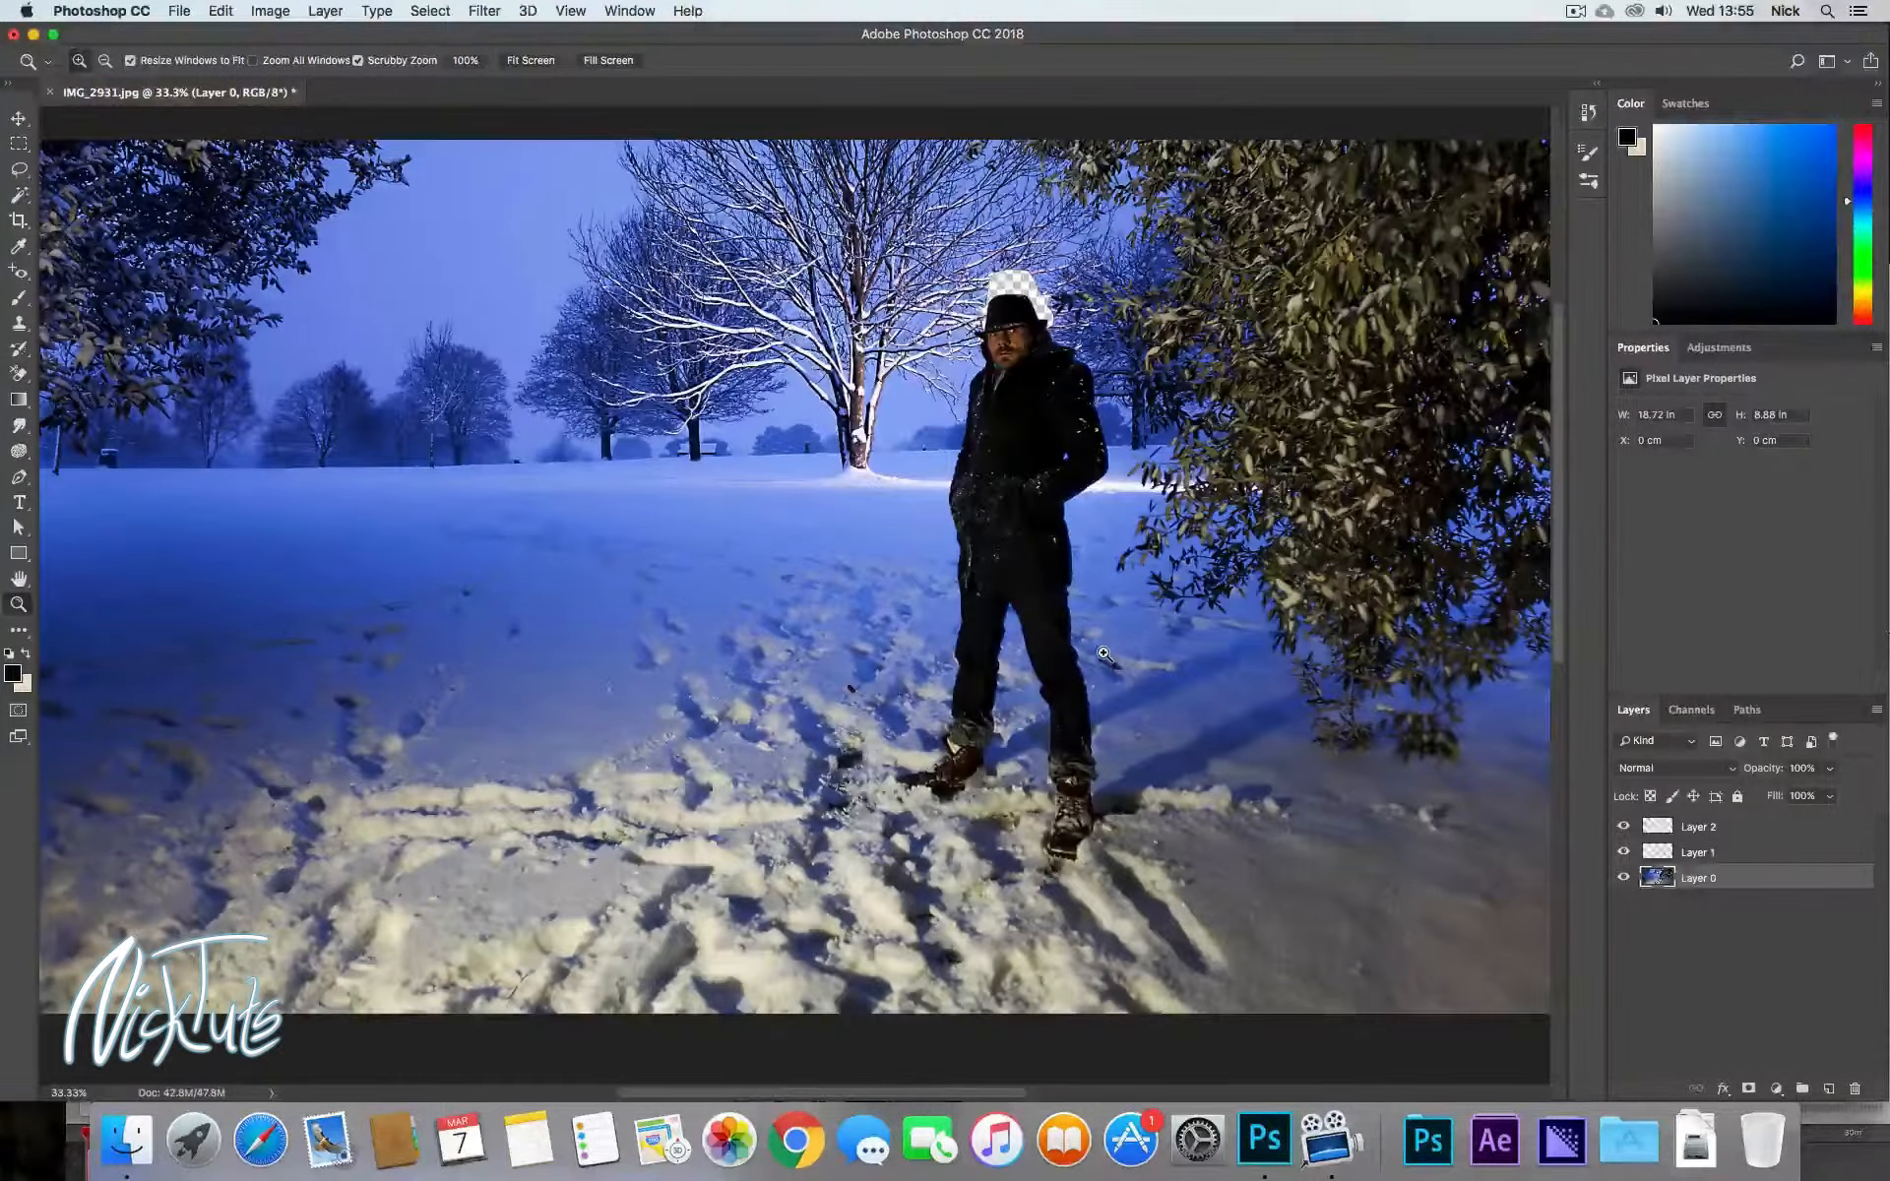